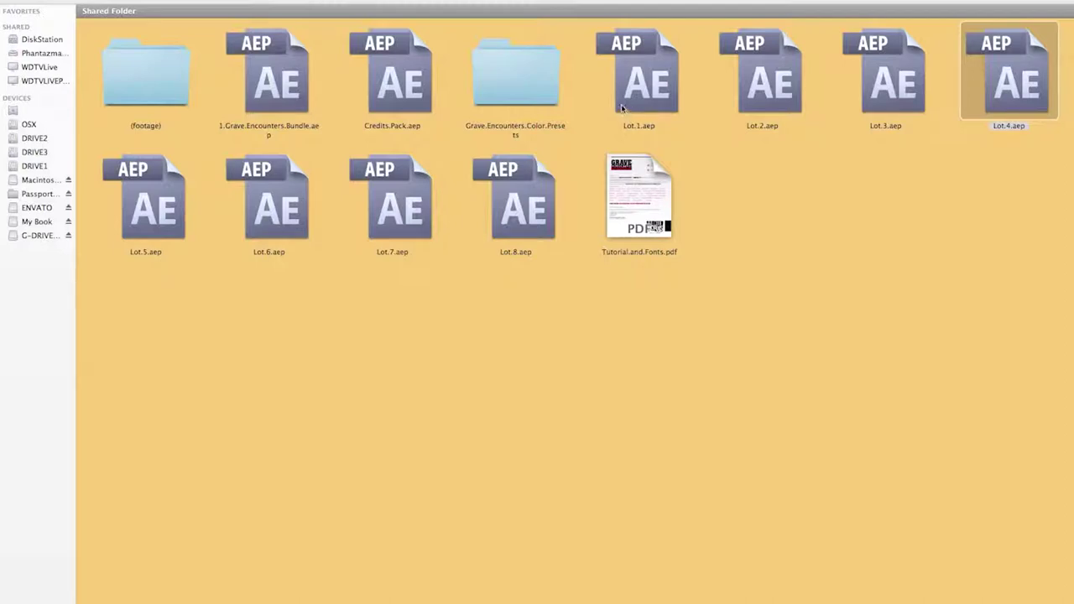
Step: In Finder, select the 1.Grave.Encounters.Bundle.aep project and the Lot.1 through Lot.4 files
click(291, 81)
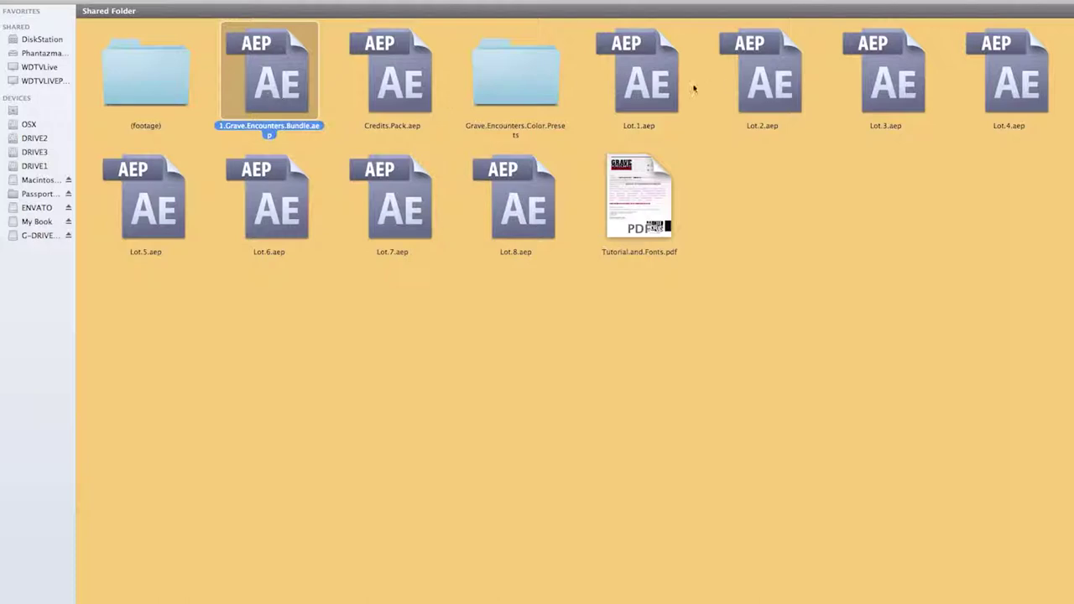
click(666, 78)
click(744, 77)
click(888, 79)
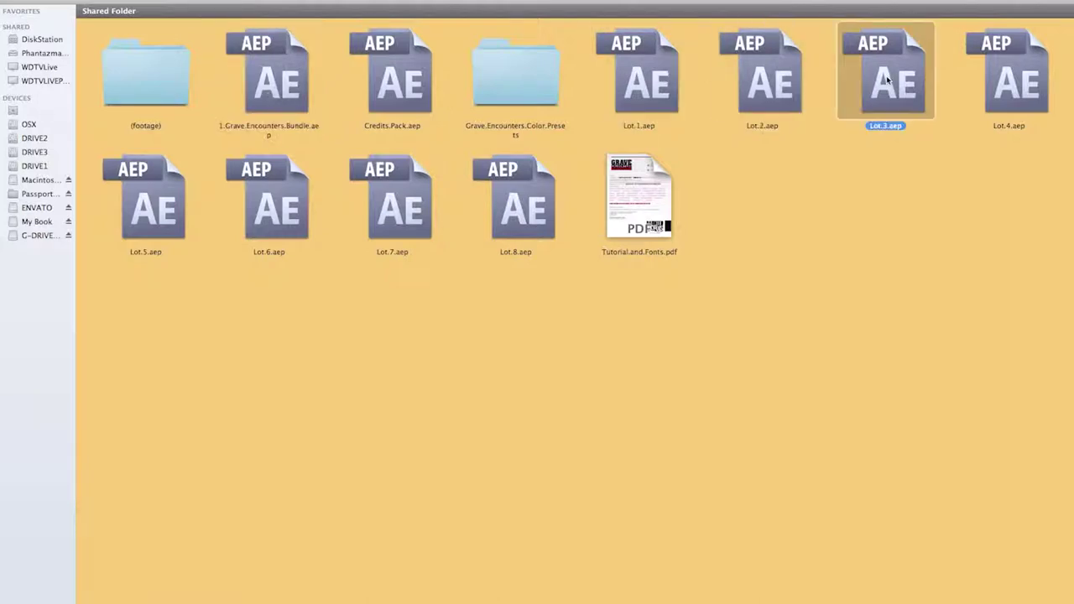
click(988, 87)
Step: Select Lot.5 through Lot.8, return to Lot.1, and bring After Effects to the front
click(170, 217)
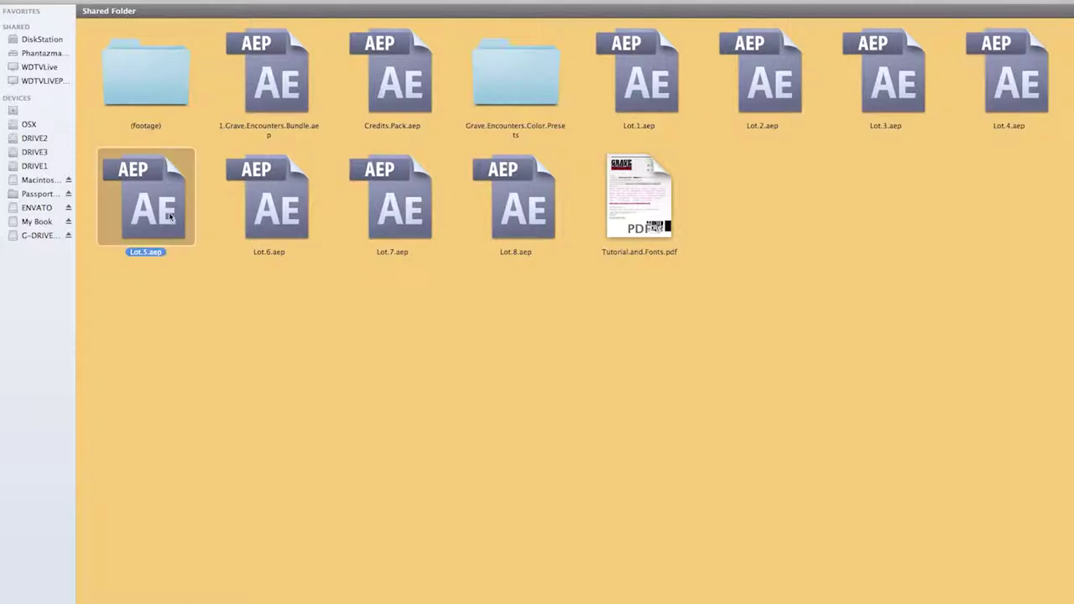
click(254, 215)
click(416, 196)
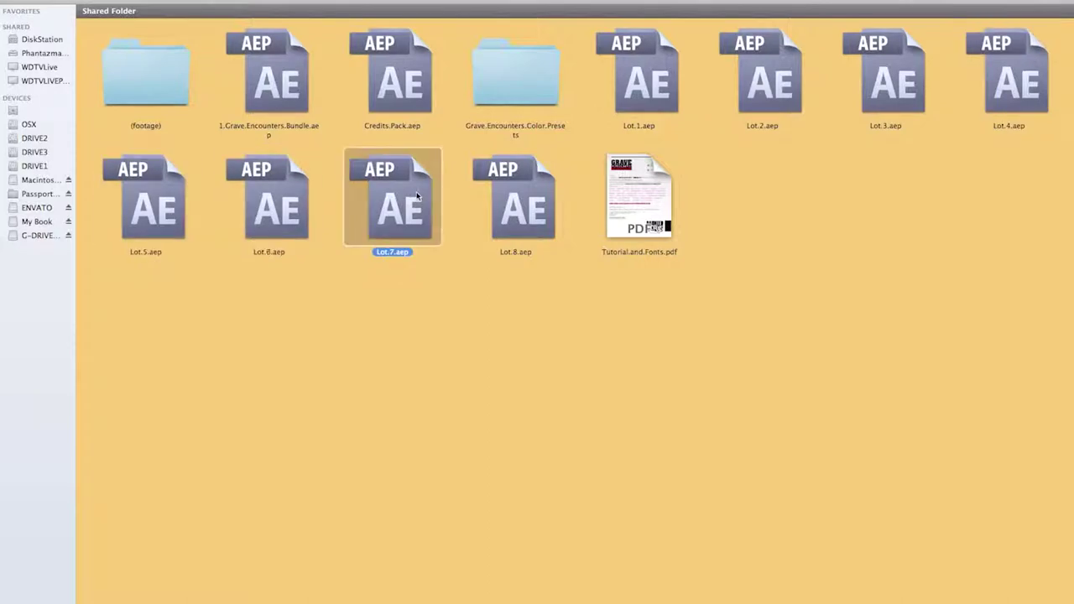
click(514, 205)
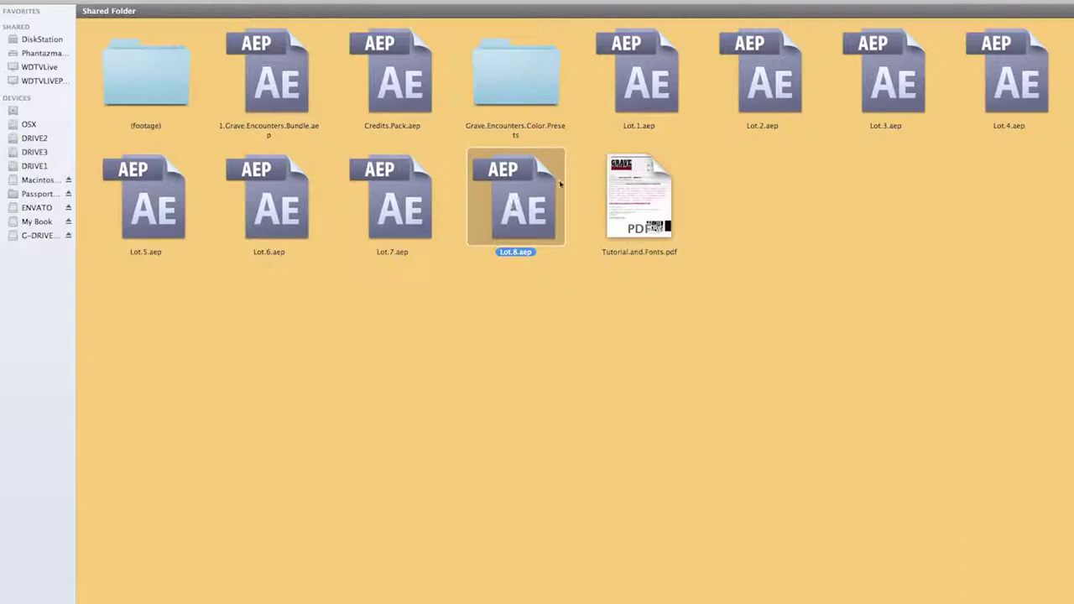
click(633, 114)
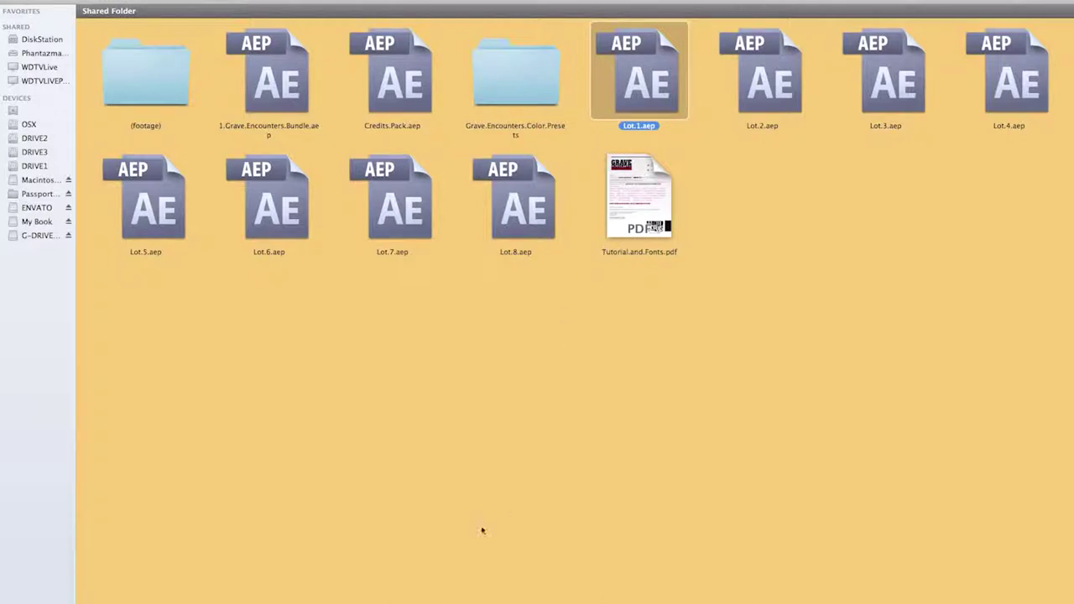
click(400, 587)
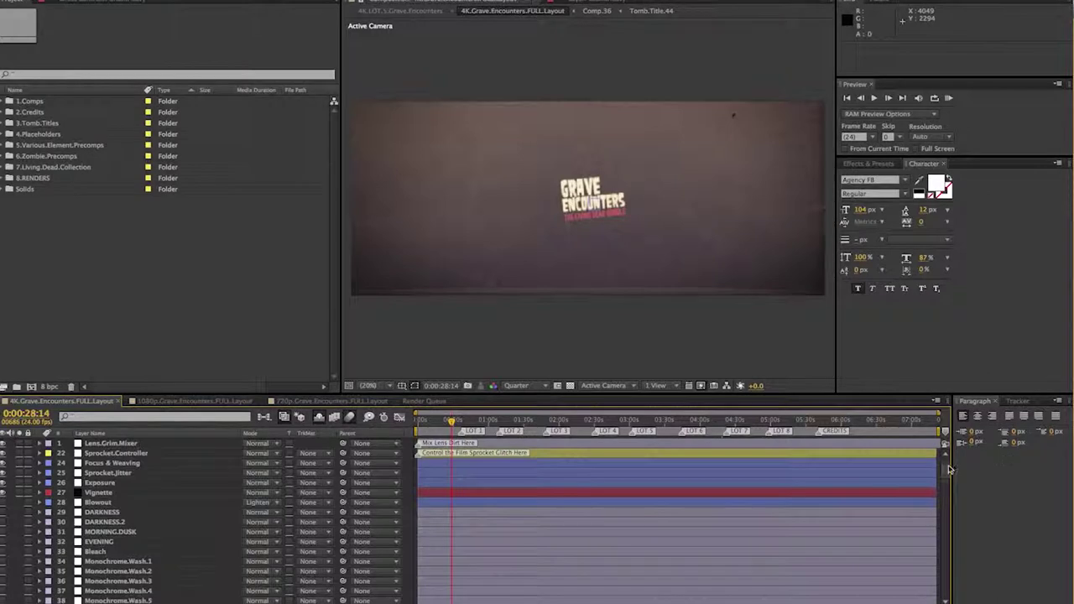
scroll(948, 470, down, 15)
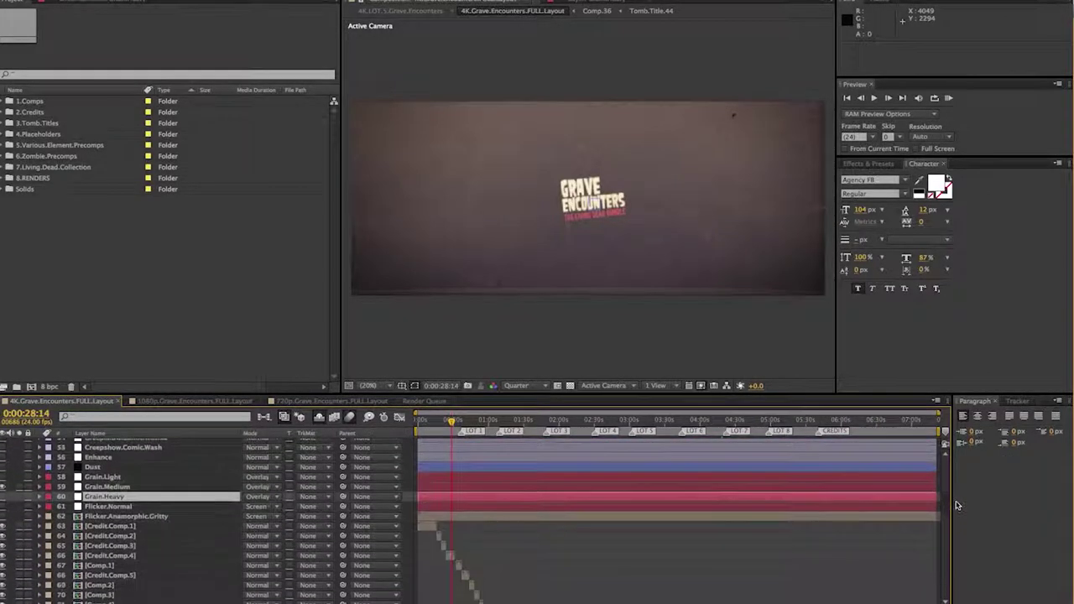
scroll(957, 505, down, 6)
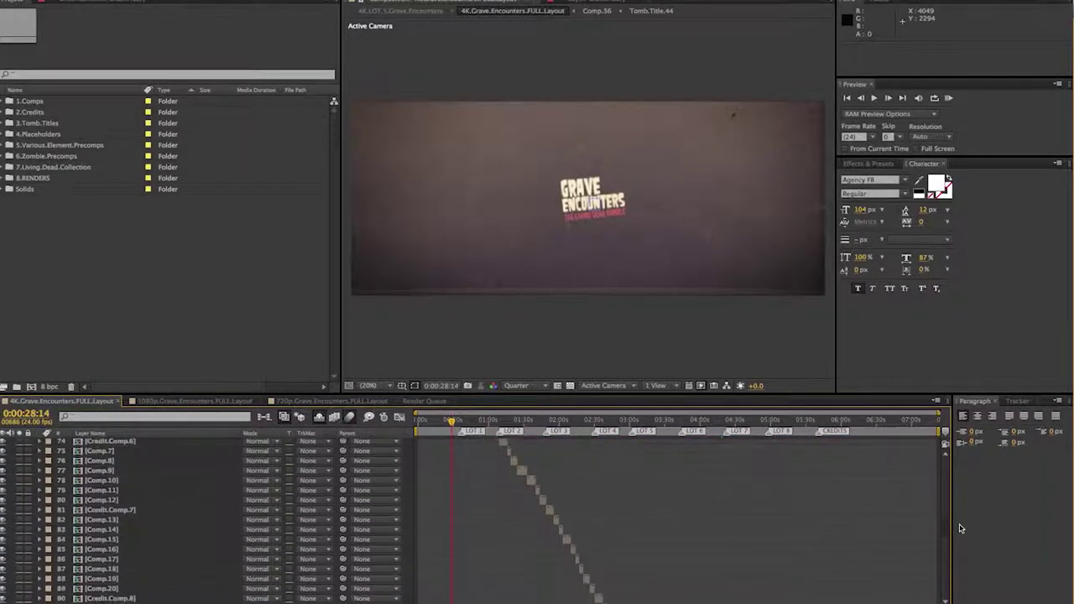
scroll(961, 529, down, 9)
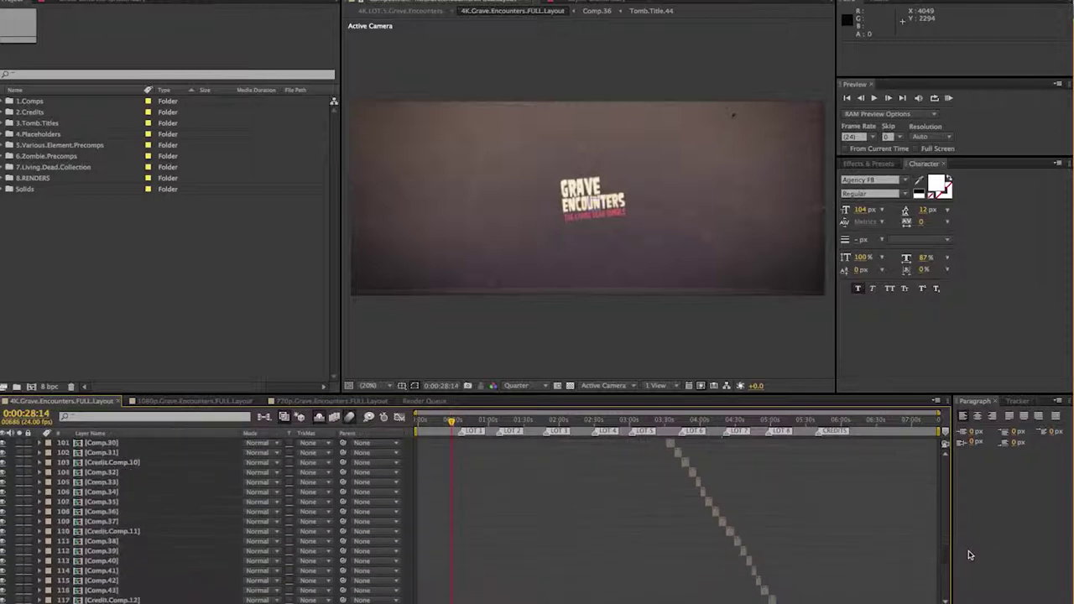
scroll(969, 555, down, 10)
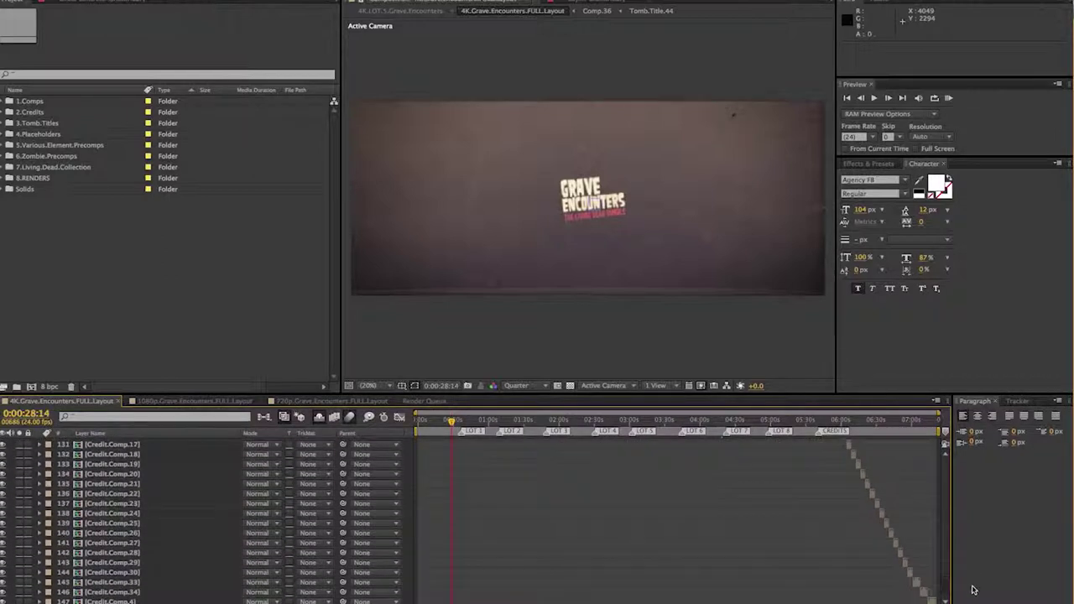
scroll(959, 532, up, 20)
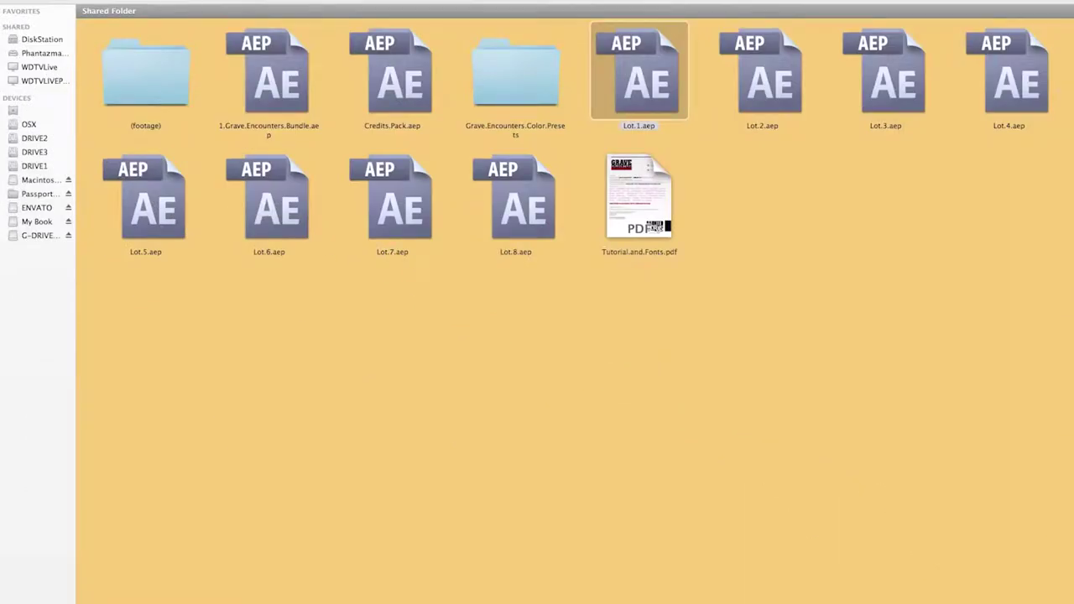
Step: Drag Grave.Encounters.Color.Presets into After Effects CS5.5's Presets folder, then return to After Effects
click(518, 67)
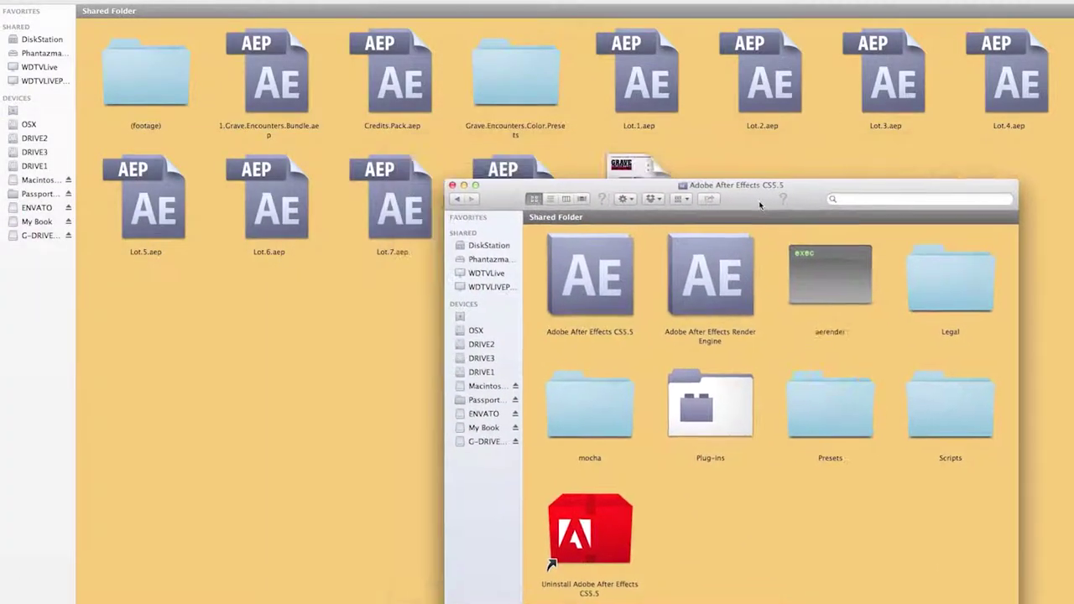
click(815, 395)
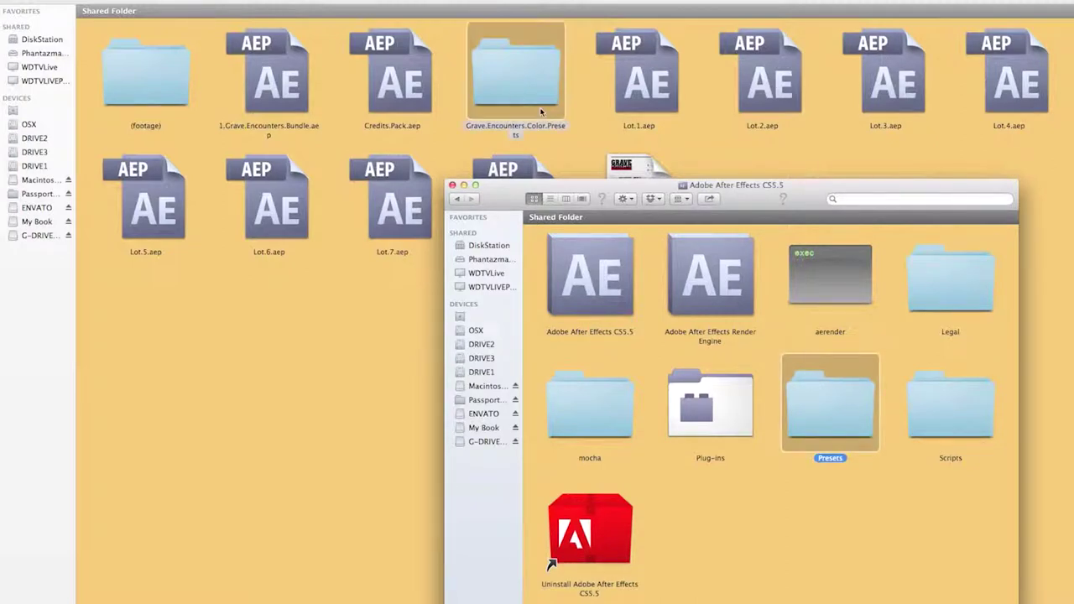
drag(515, 75, 796, 411)
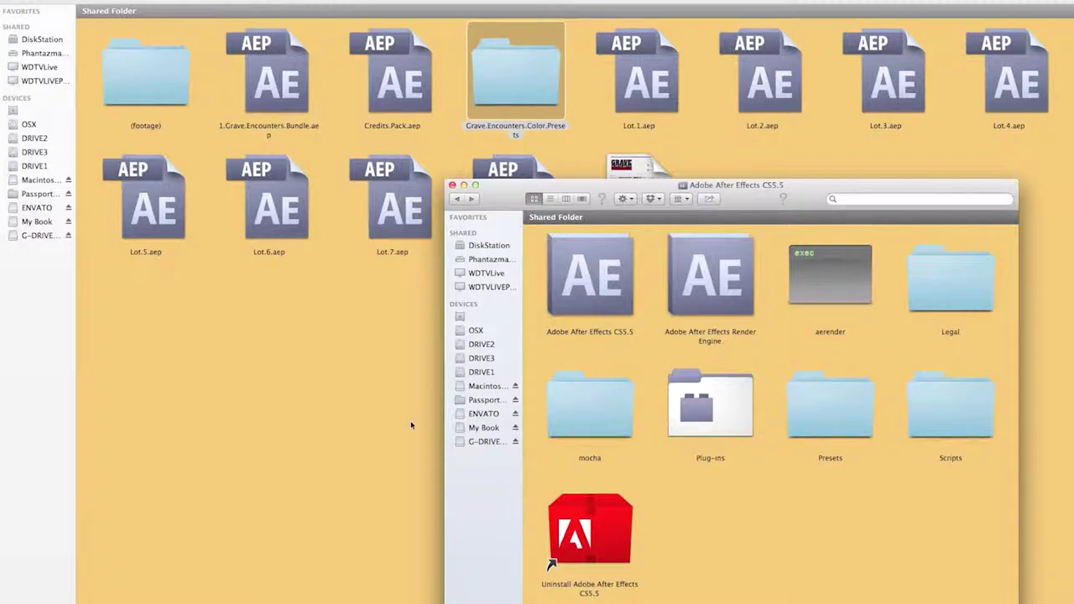
click(412, 589)
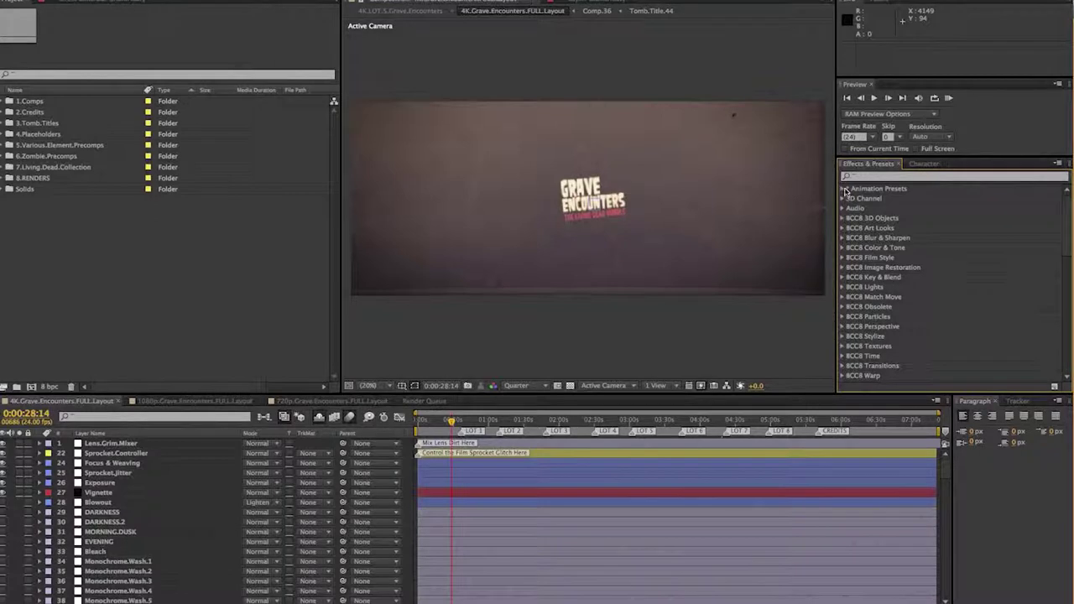
Step: Expand Animation Presets > Presets > Grave.Encounters.Color.Presets > Black.&.White in Effects & Presets
click(846, 190)
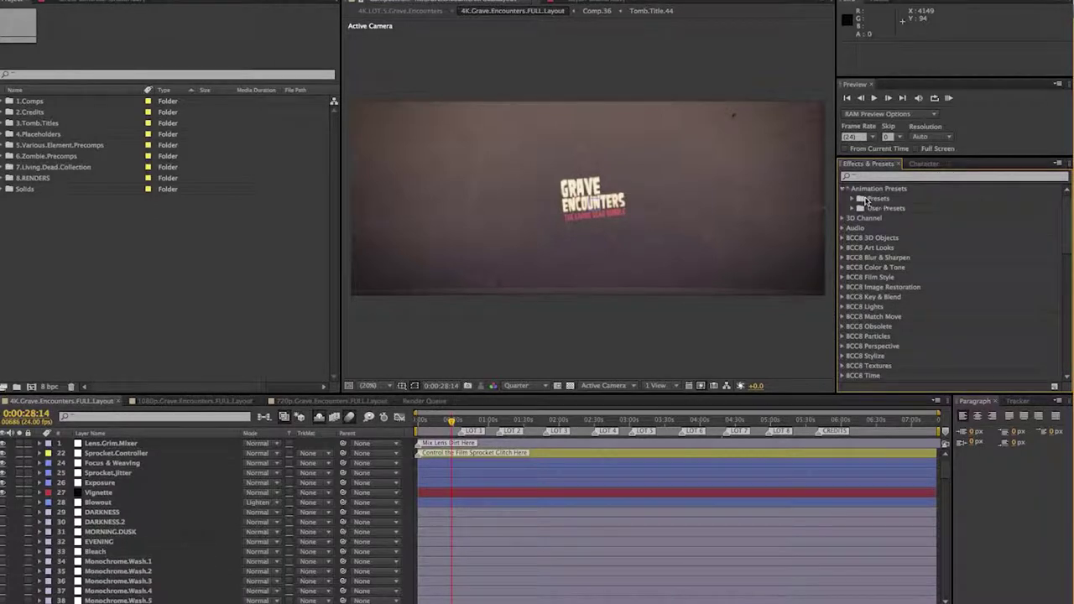
click(852, 199)
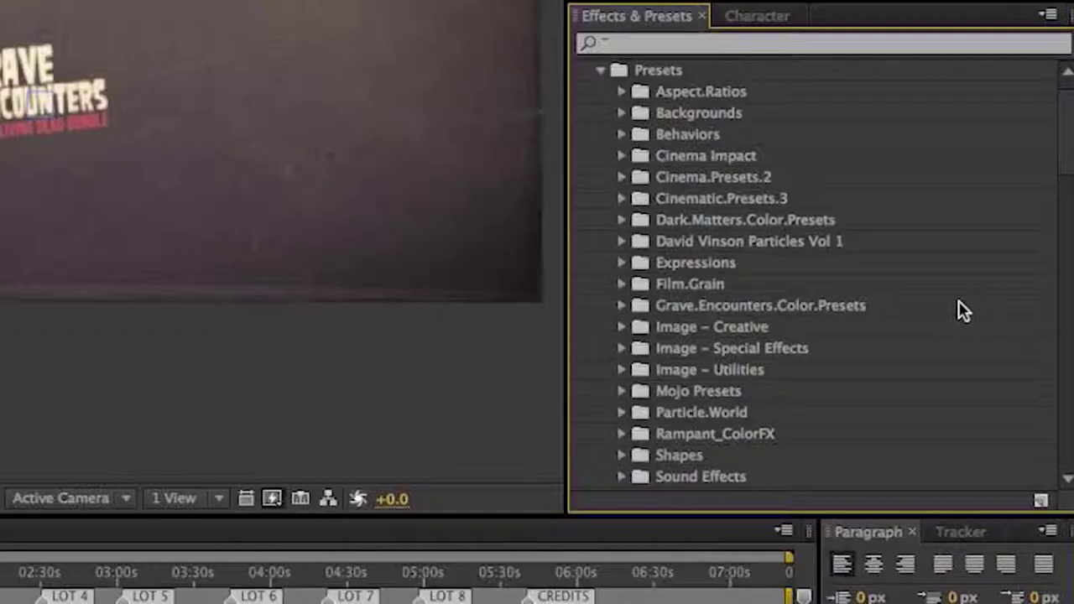
click(623, 305)
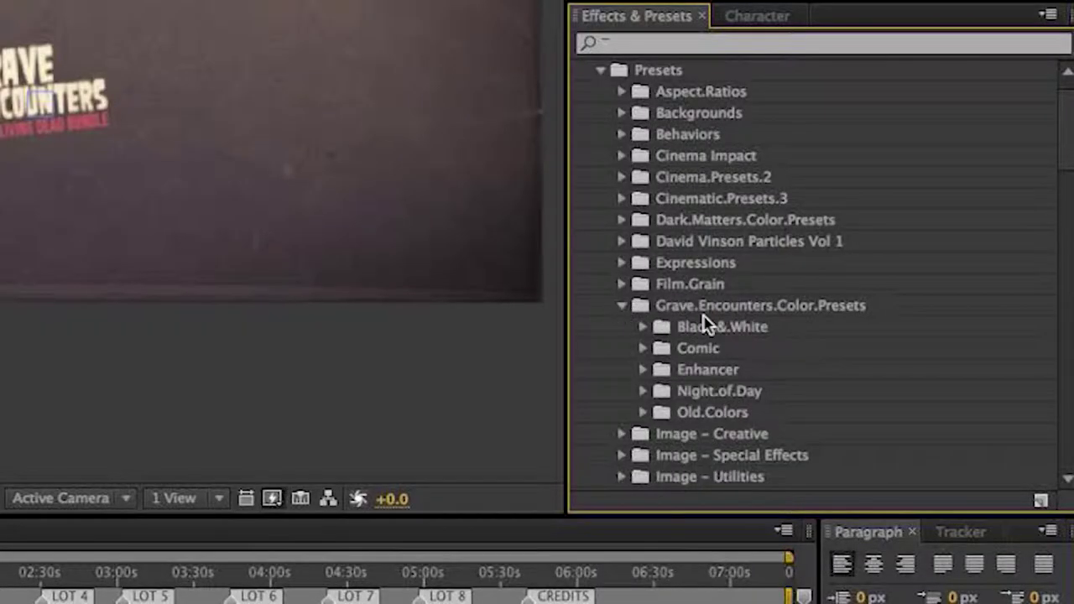
click(643, 328)
Step: Create a new adjustment layer and apply the BW.Crunch preset to it
click(210, 5)
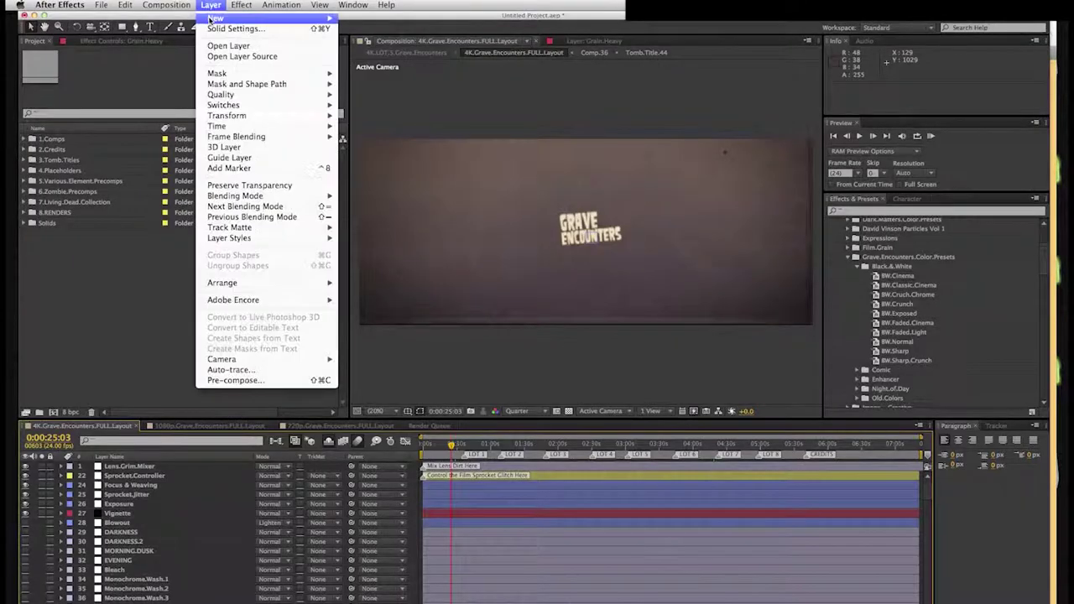
mouse_move(251, 17)
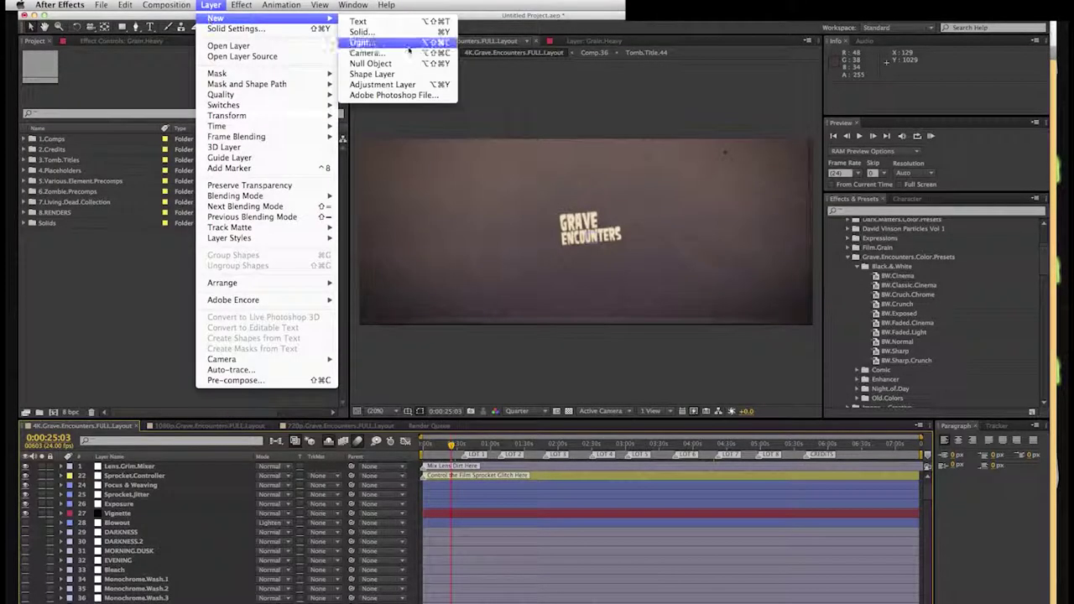
click(381, 84)
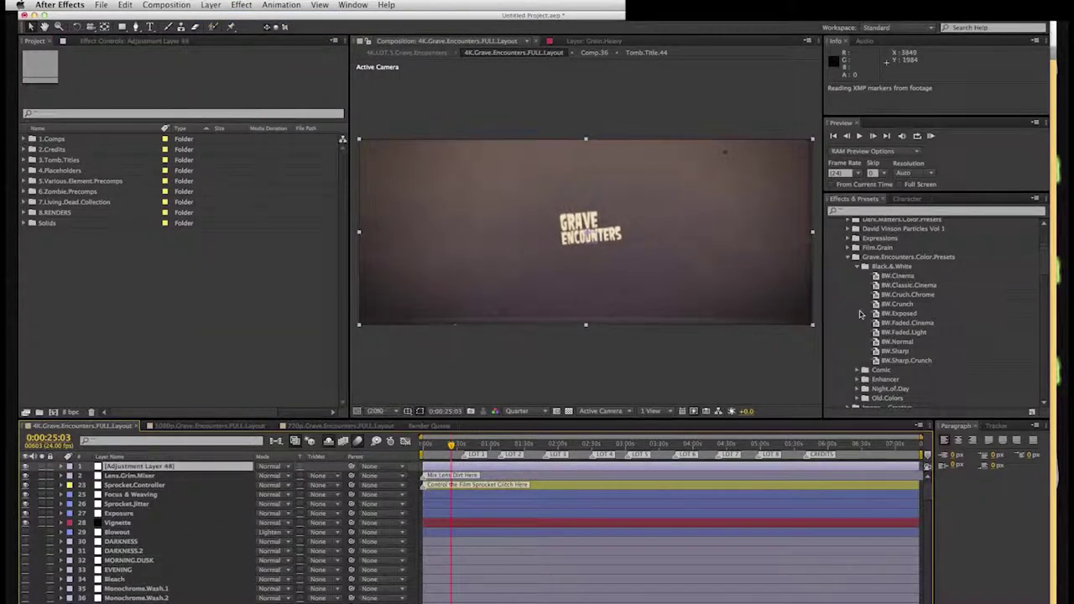
drag(872, 308, 146, 466)
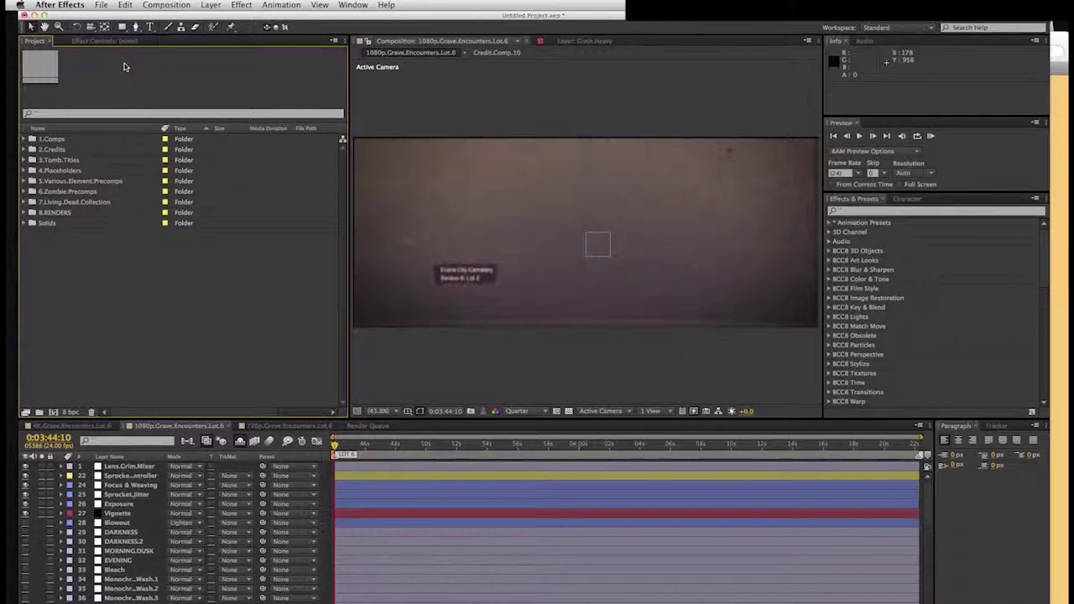
Step: Open the General preferences, view the Previews page, and move the window up and left
click(51, 6)
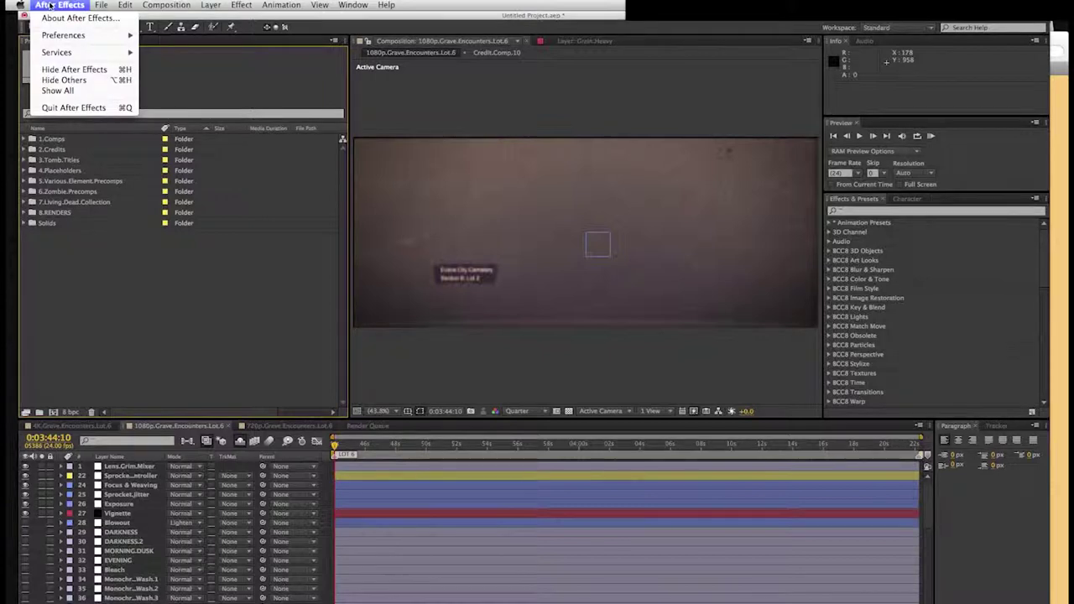
mouse_move(67, 36)
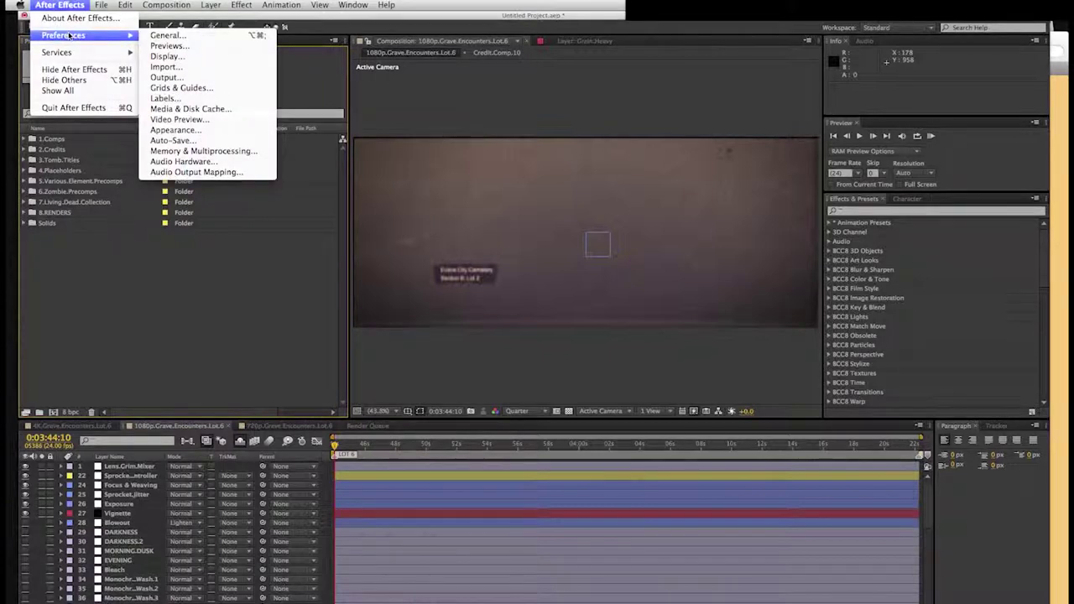
click(166, 35)
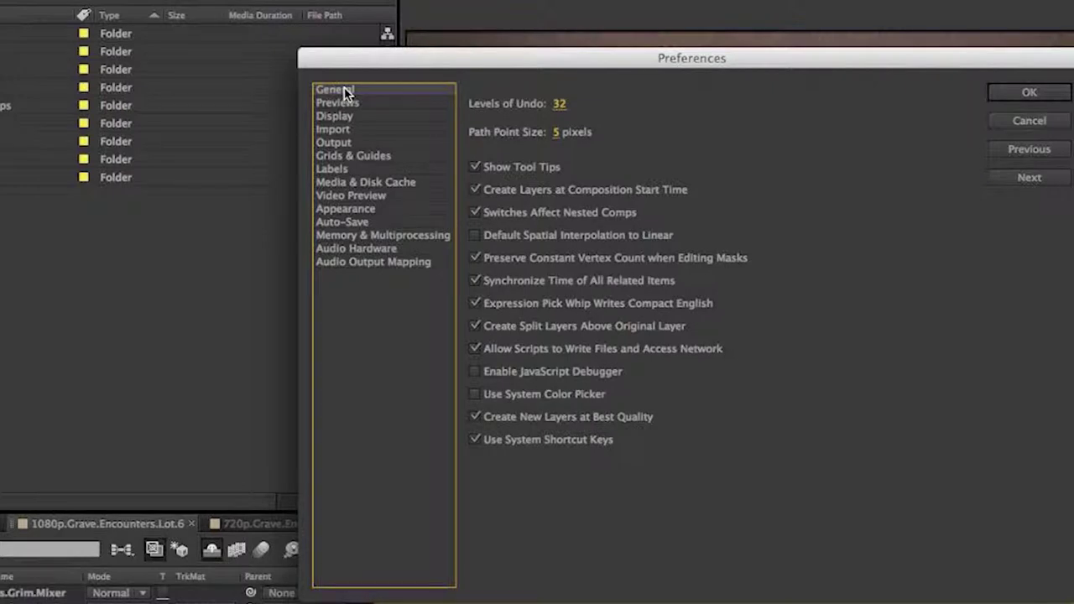
click(342, 103)
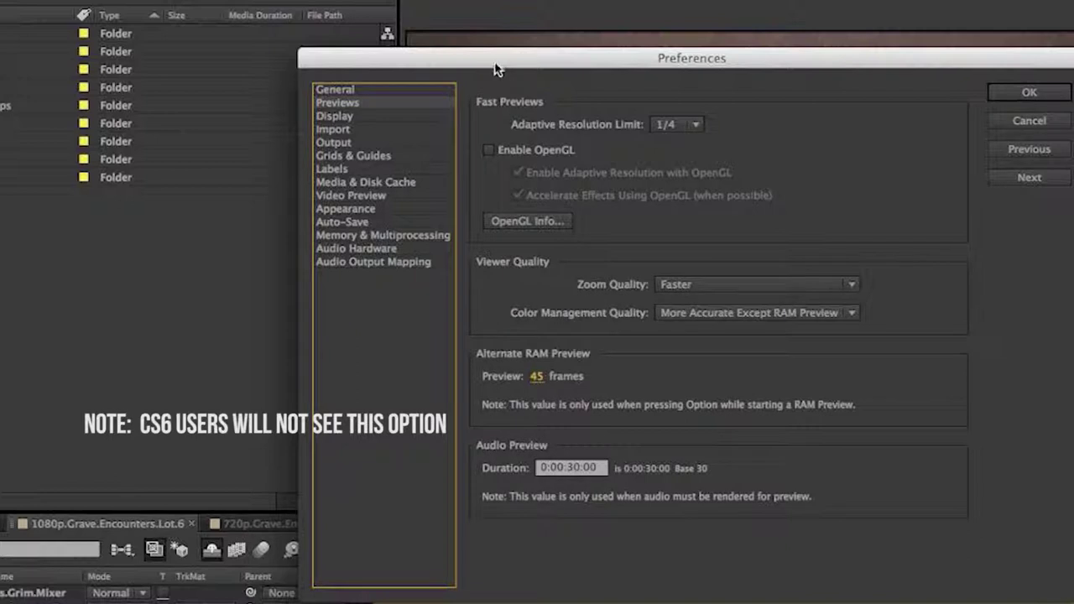
drag(495, 69, 348, 51)
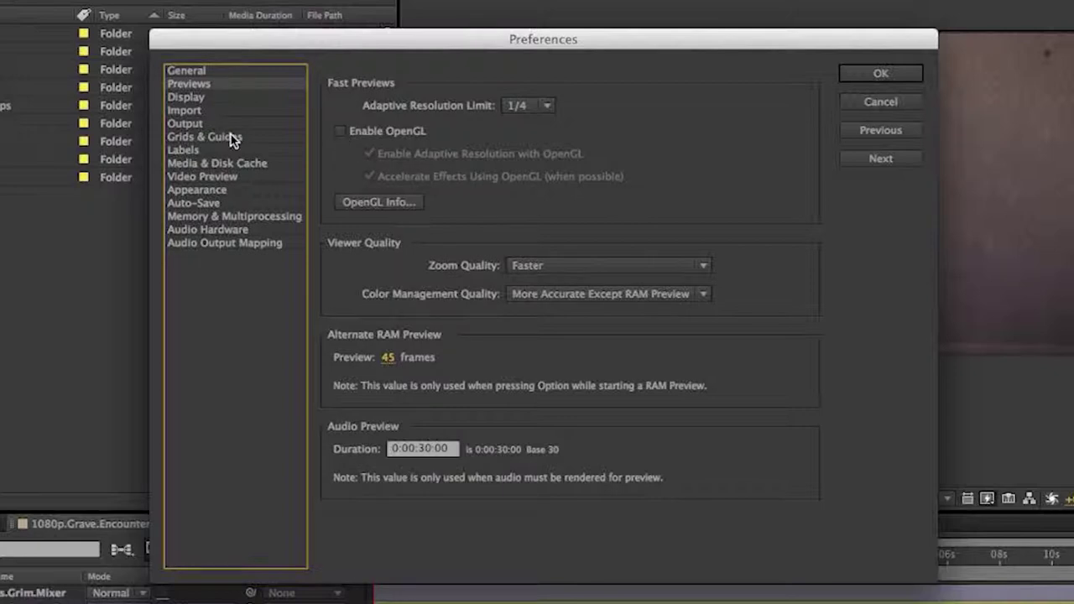
Step: Run Clean Database & Cache under Media & Disk Cache, then show Memory & Multiprocessing
click(220, 152)
click(222, 162)
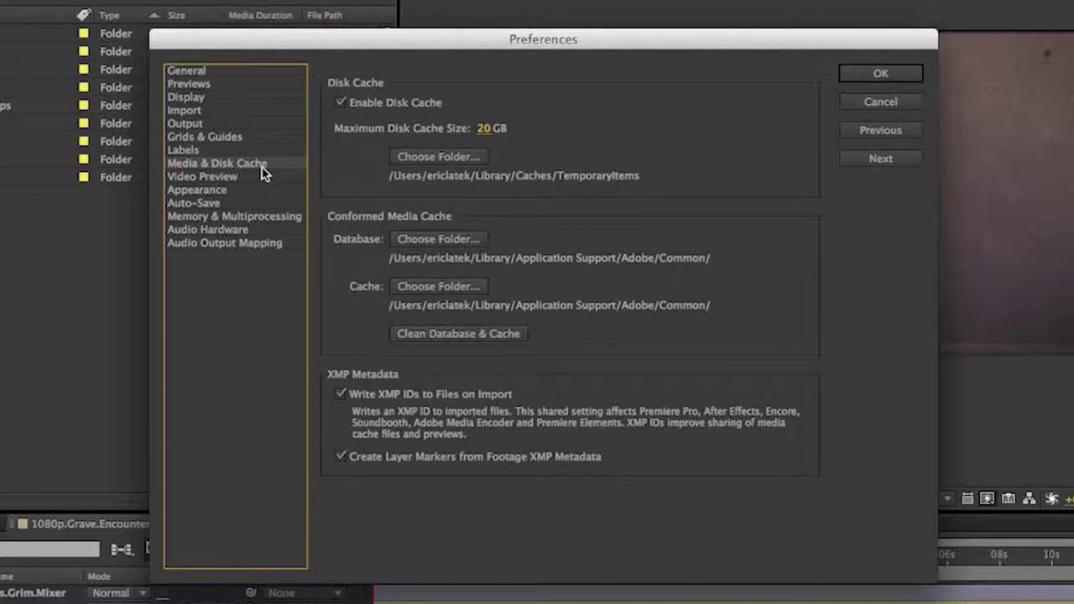
click(440, 333)
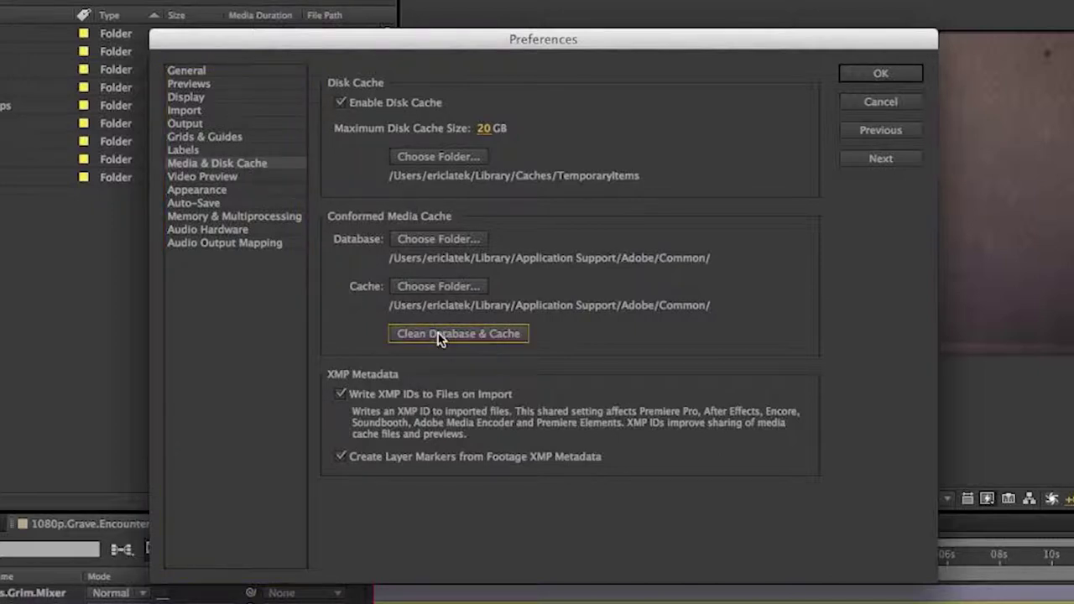
click(440, 336)
click(195, 203)
click(204, 218)
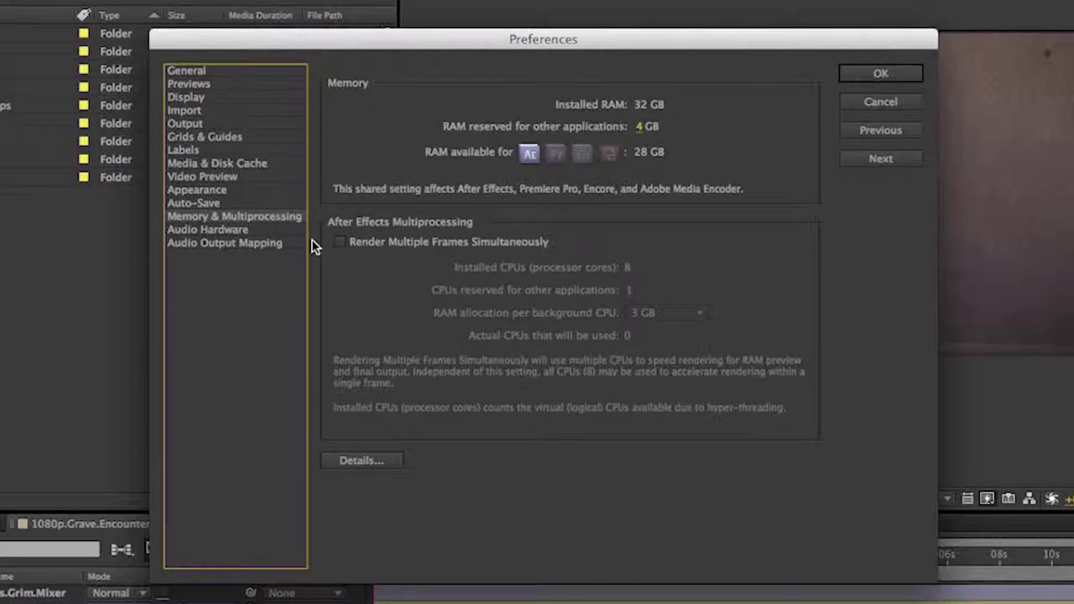
Step: Leave Render Multiple Frames Simultaneously unchecked and confirm the preferences with OK
click(339, 242)
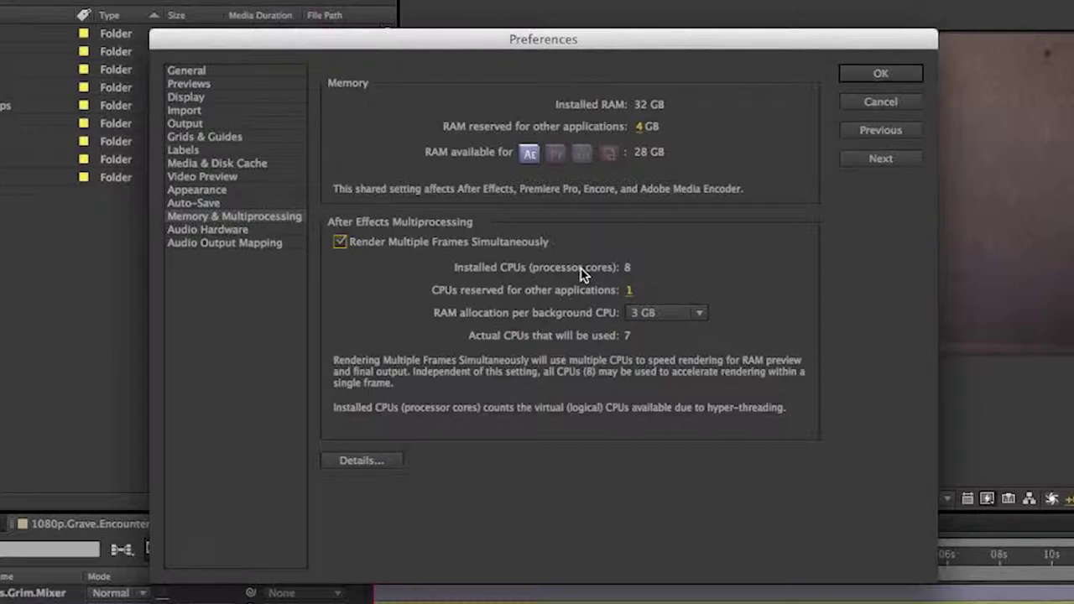
click(342, 243)
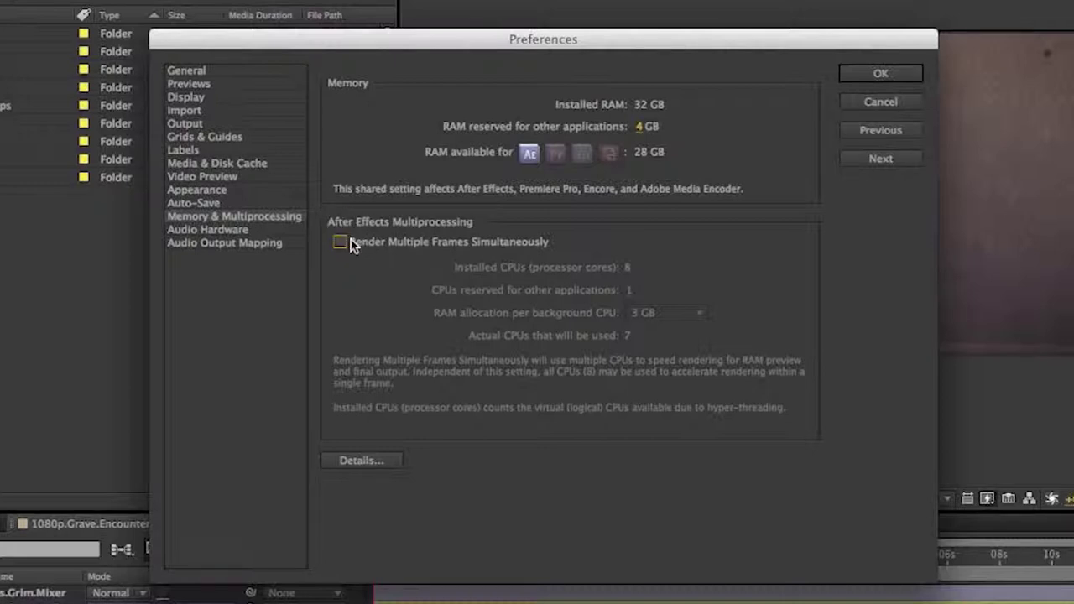
click(341, 243)
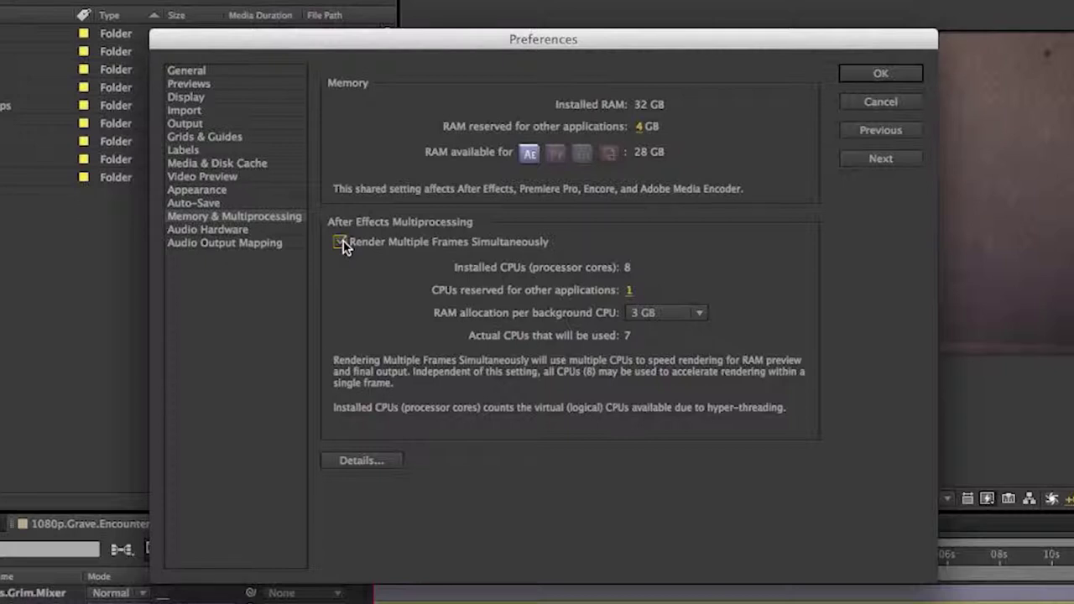
click(341, 244)
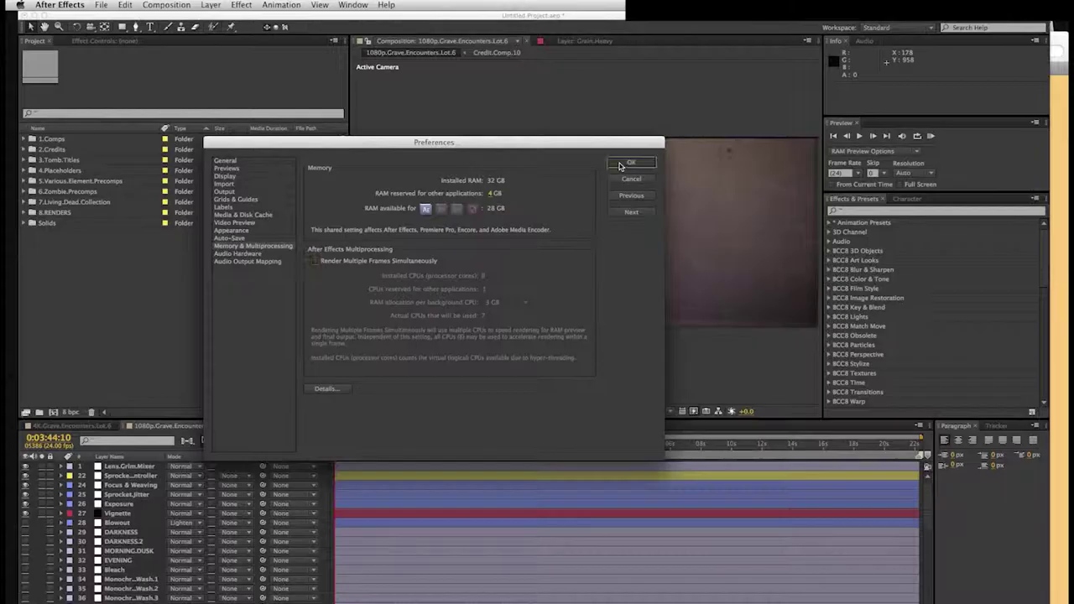
click(860, 77)
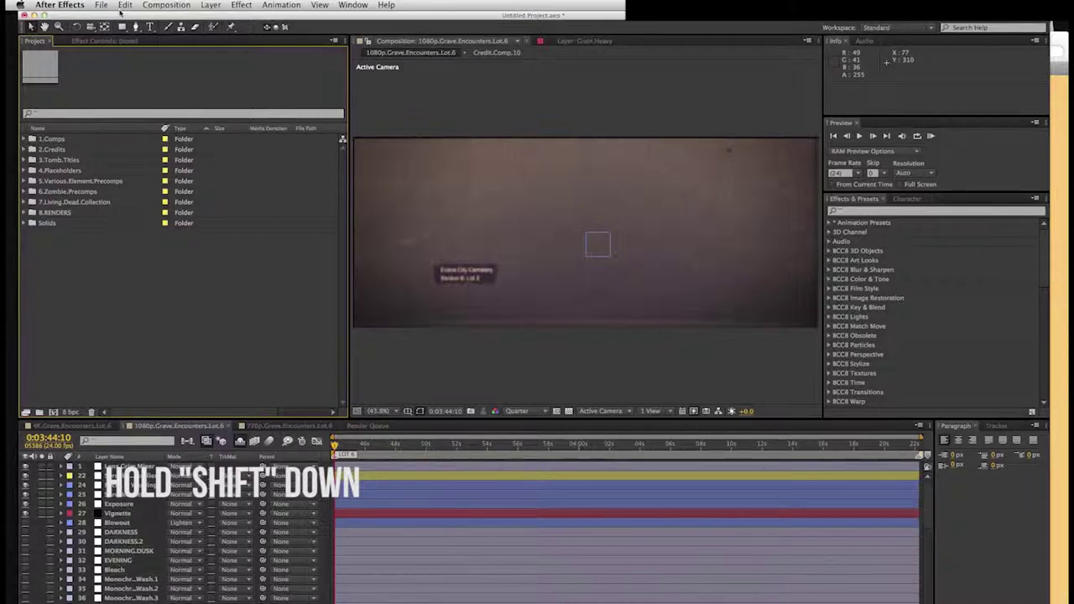
Step: On the hidden Secret preferences page, keep Disable Layer Cache checked and apply with OK
click(60, 5)
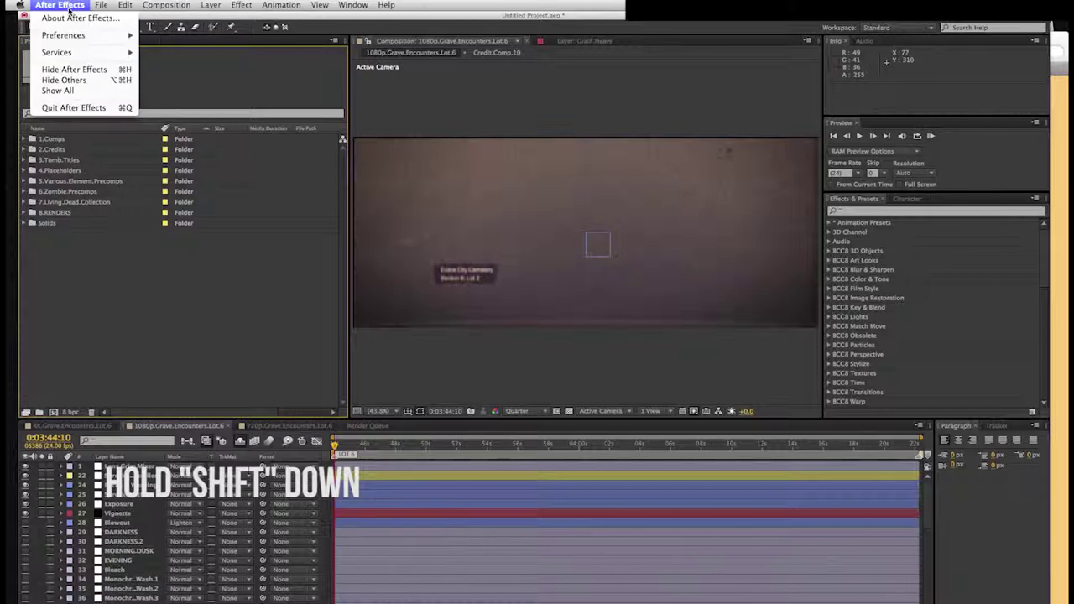
mouse_move(74, 36)
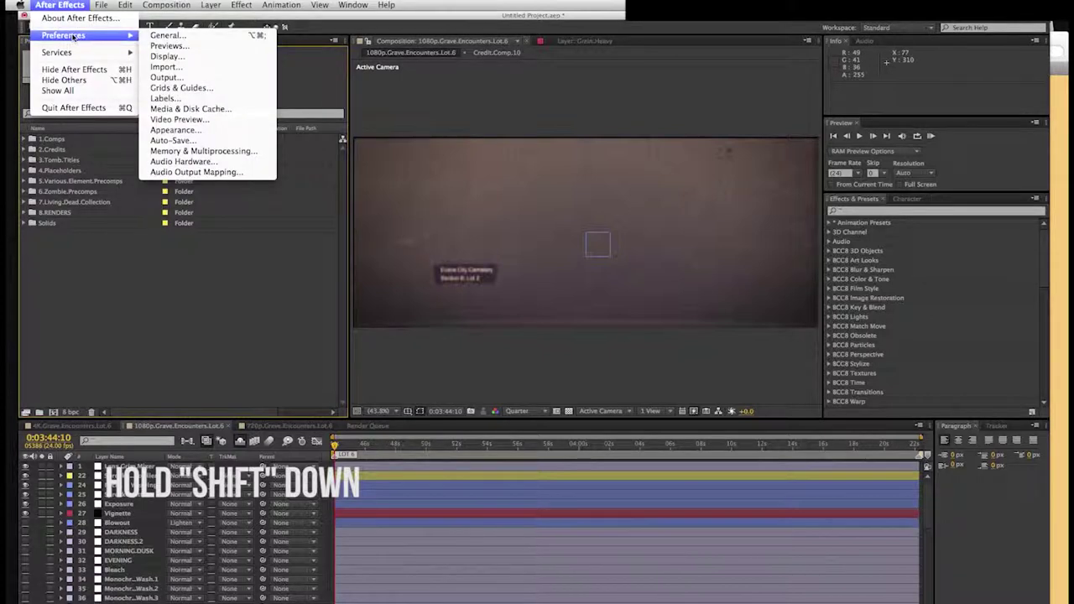
click(159, 36)
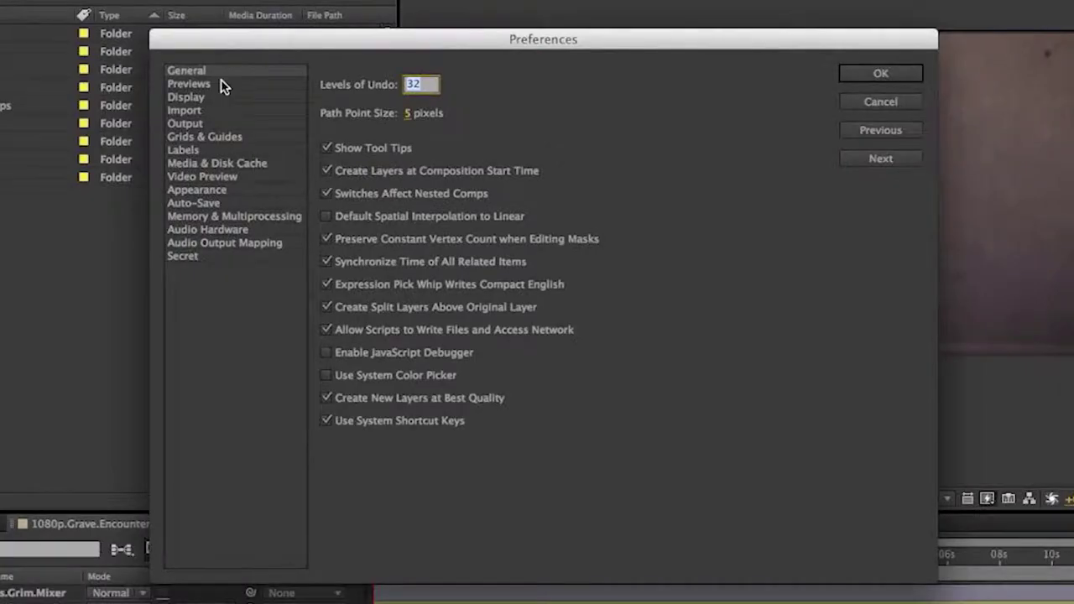
click(180, 260)
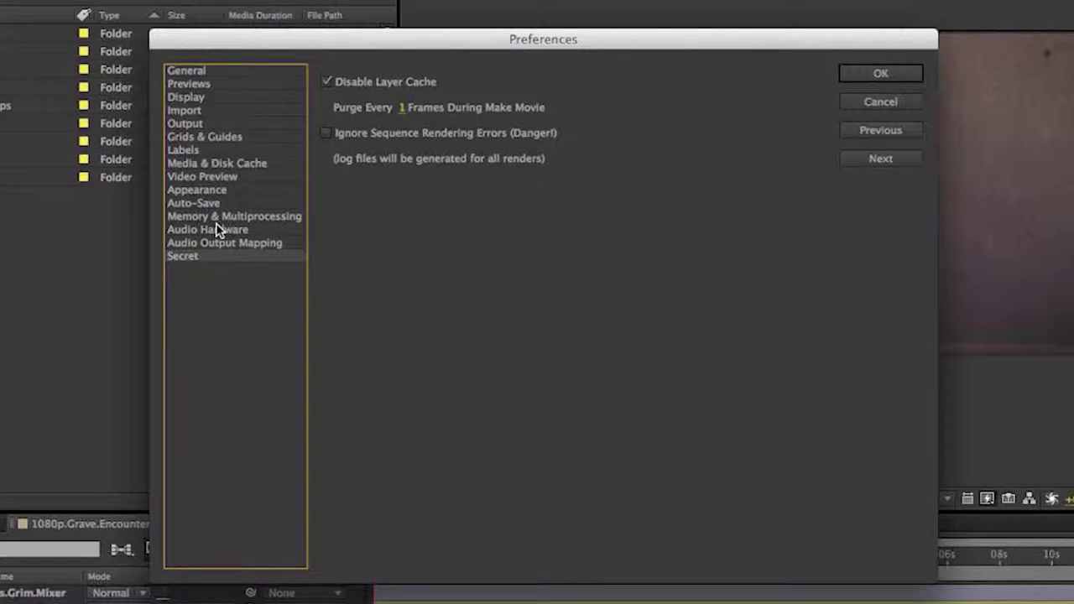
click(327, 81)
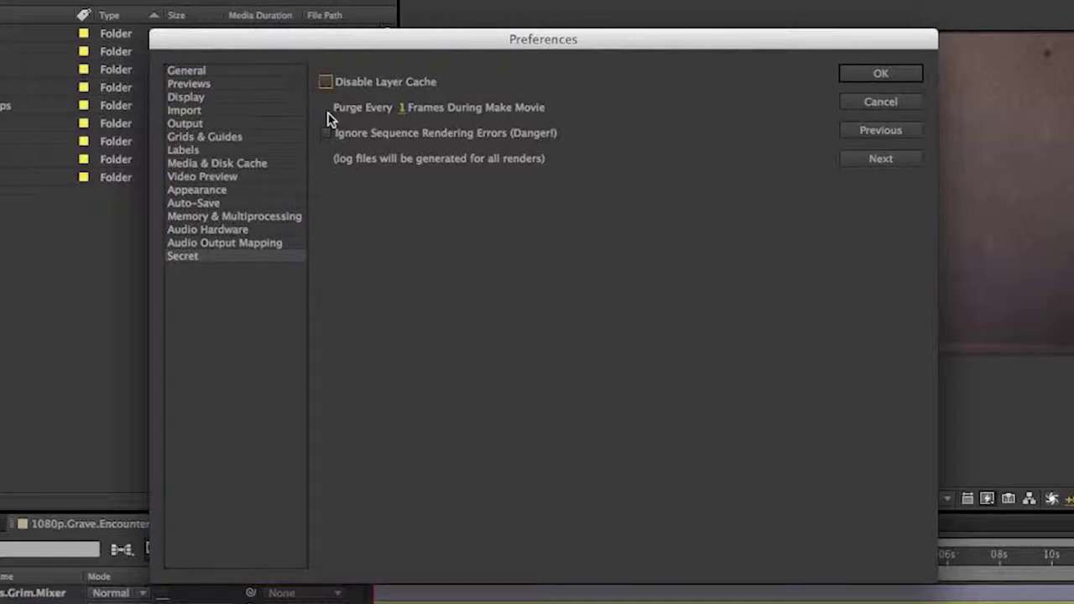
click(327, 82)
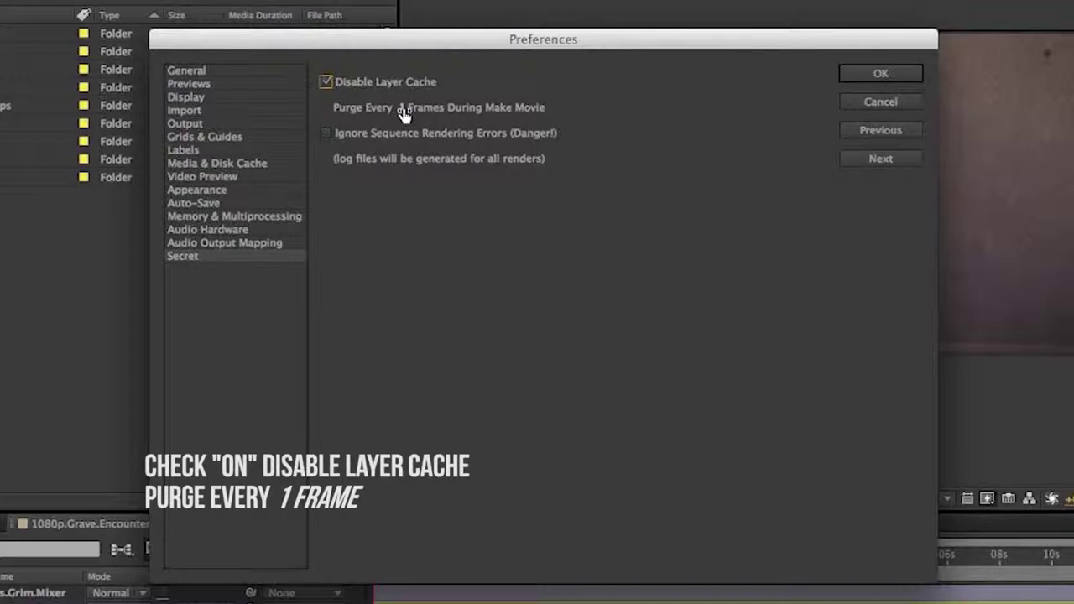
click(902, 77)
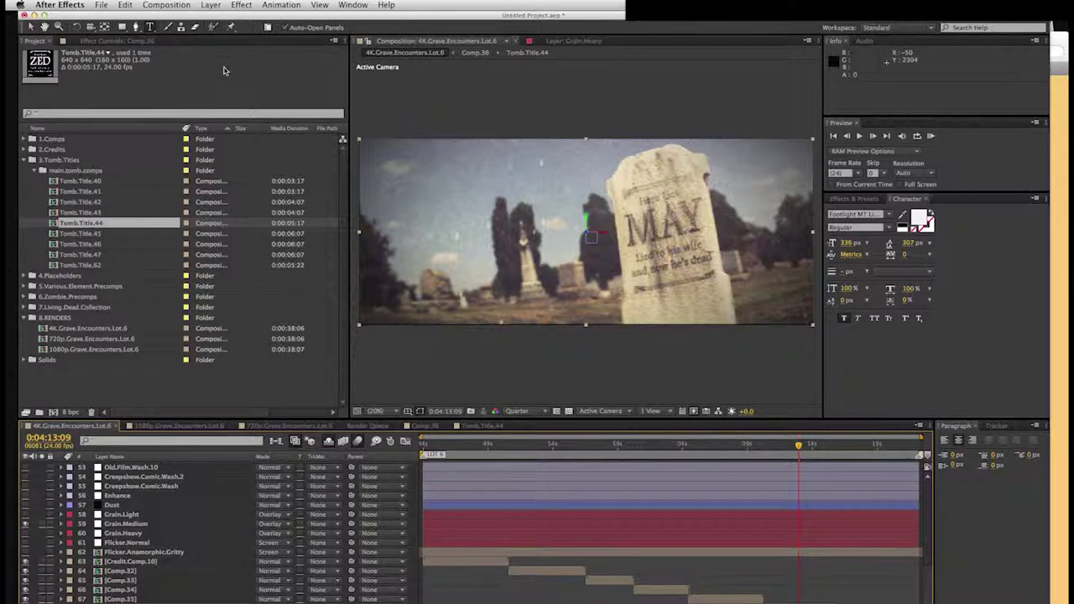
Step: Set View > Resolution to Quarter
click(322, 5)
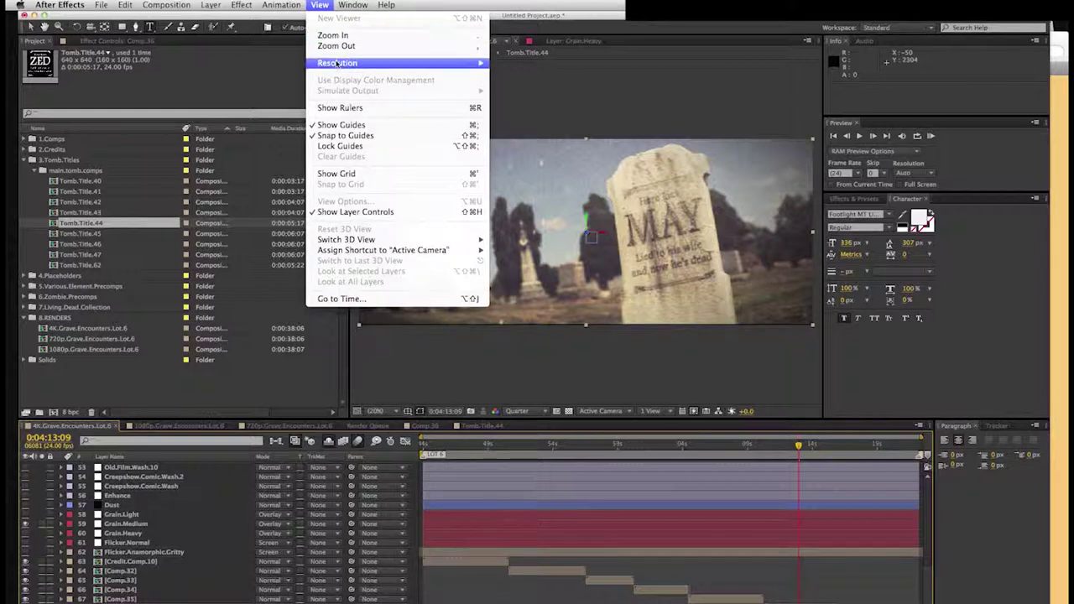
mouse_move(336, 64)
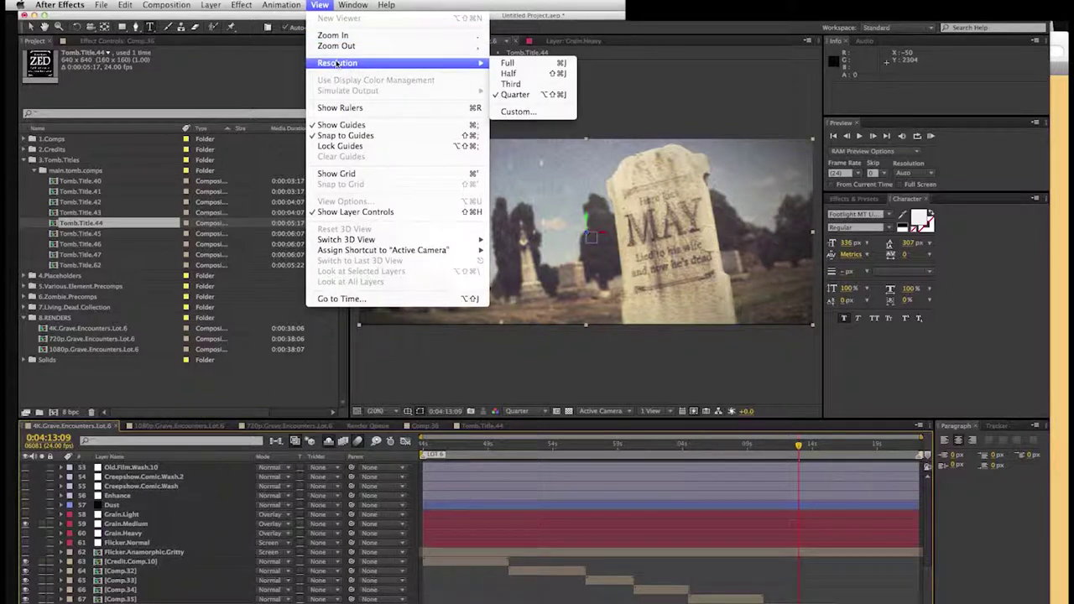
click(510, 95)
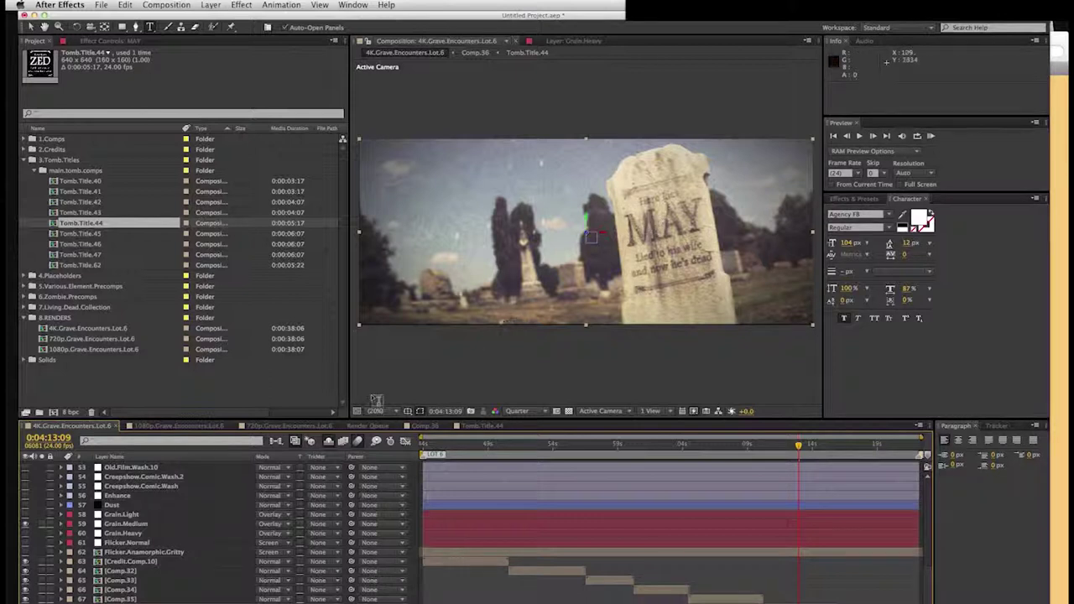
Step: Switch to the 720p.Grave.Encounters.Lot.6 comp and check the viewer's resolution dropdown
click(285, 425)
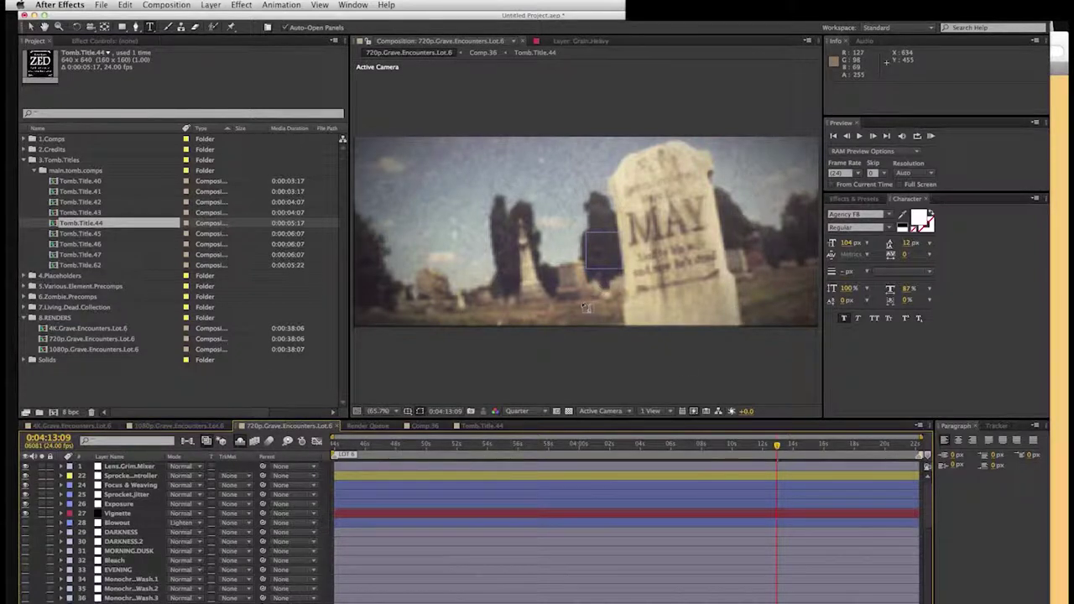
click(366, 5)
mouse_move(319, 5)
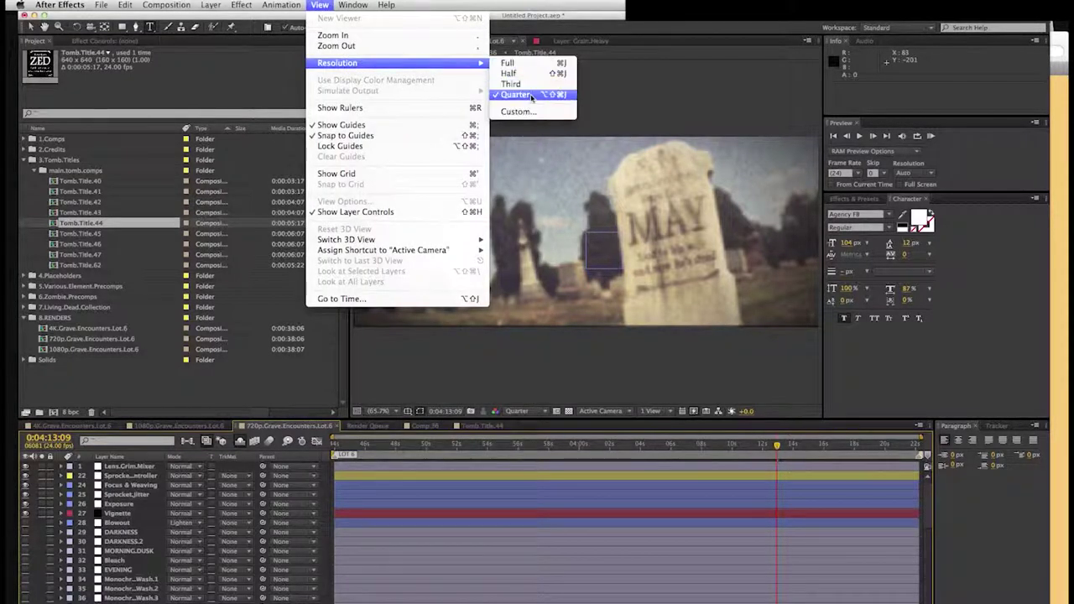
click(567, 401)
click(537, 413)
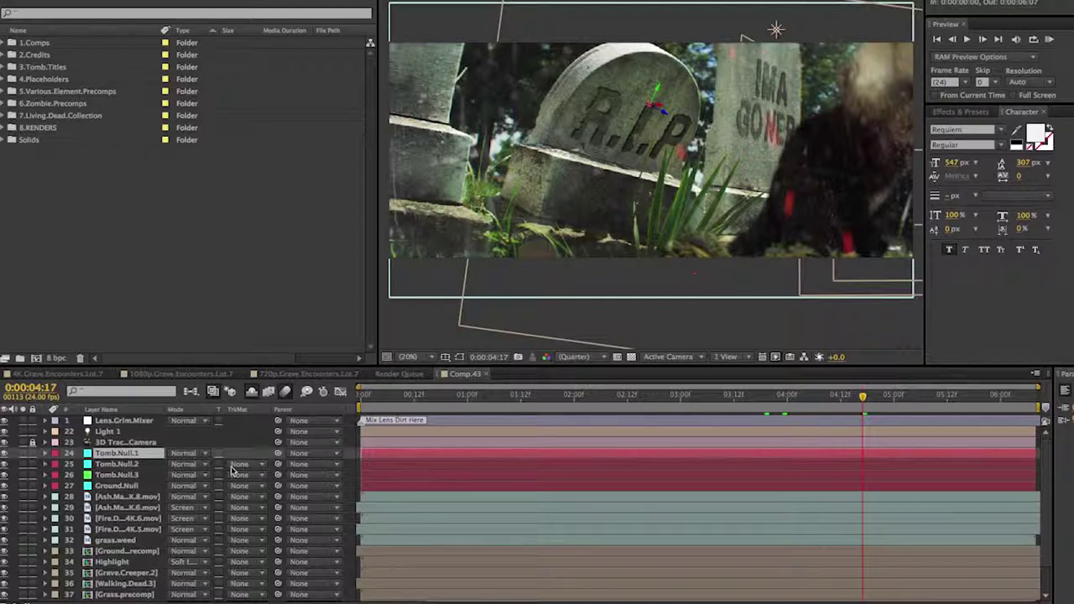
Step: Hide the Light 1 layer and inspect Tomb.Null.1–3 and Ground.Null in the timeline
click(114, 421)
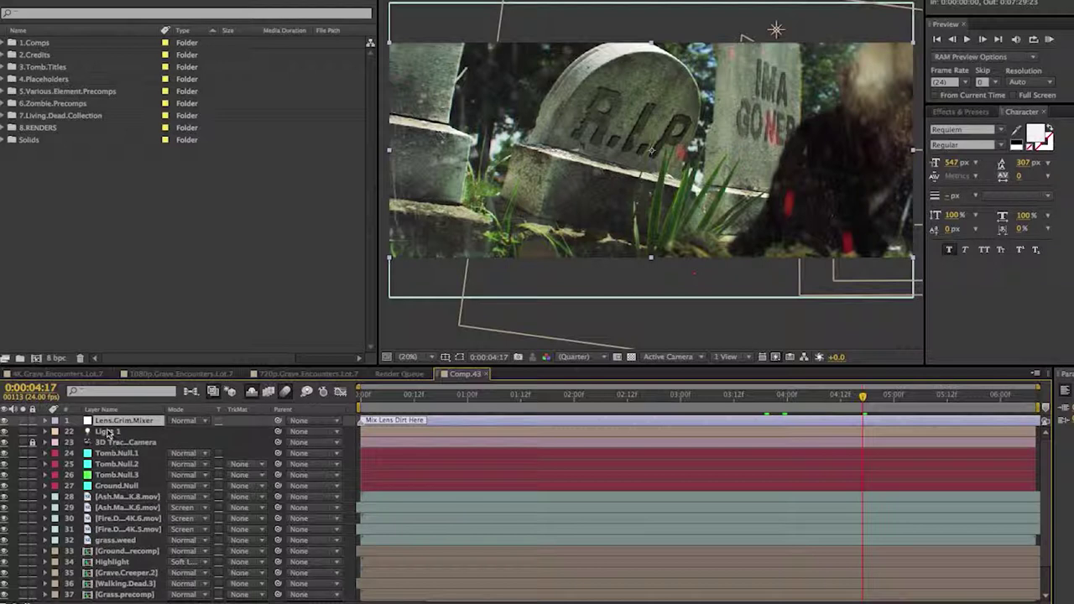
click(109, 432)
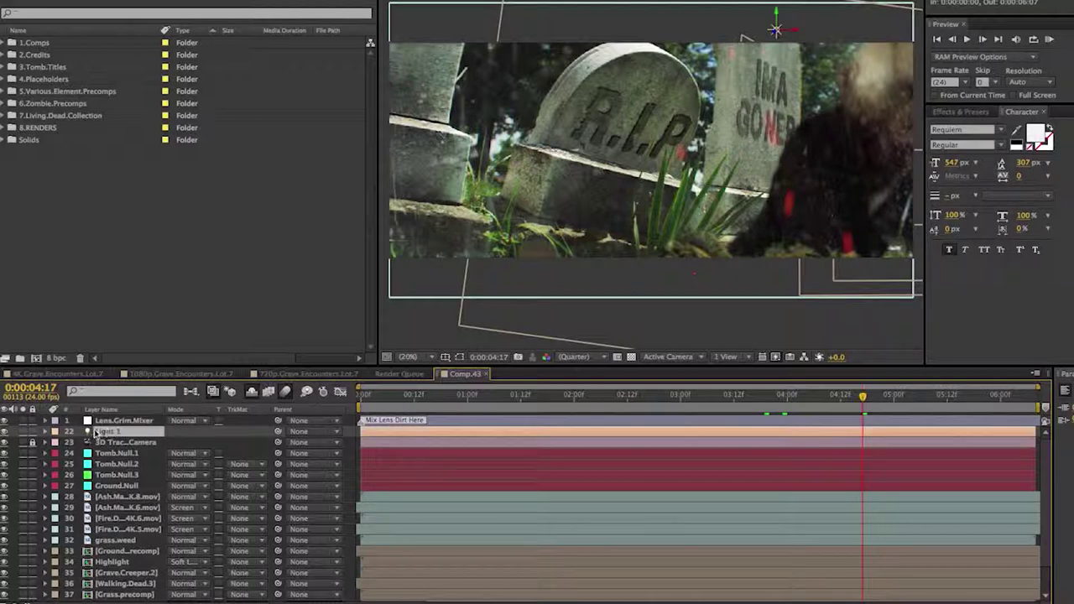
click(4, 431)
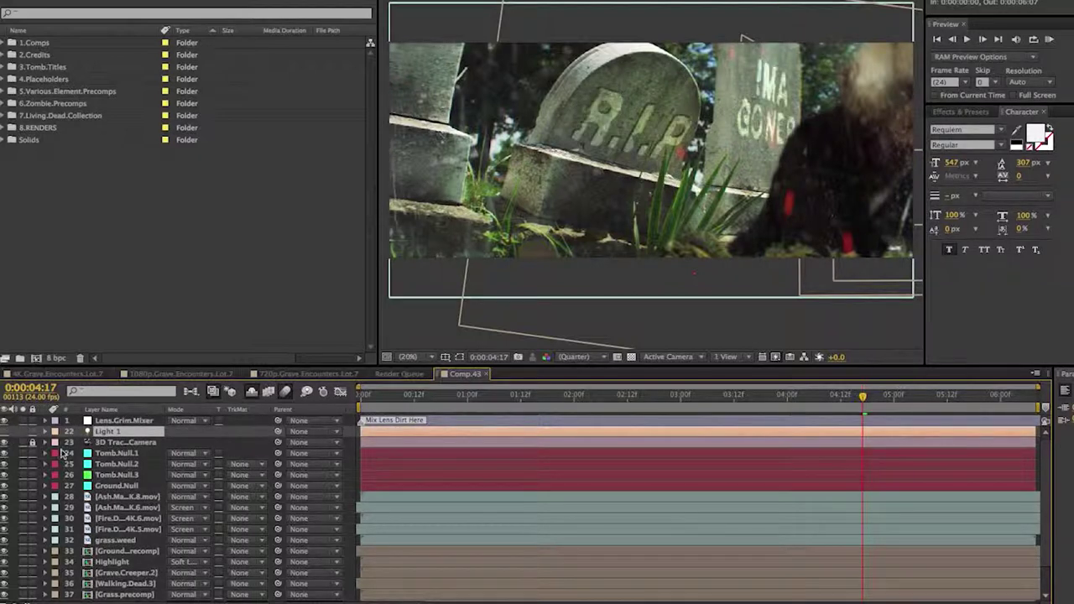
click(120, 454)
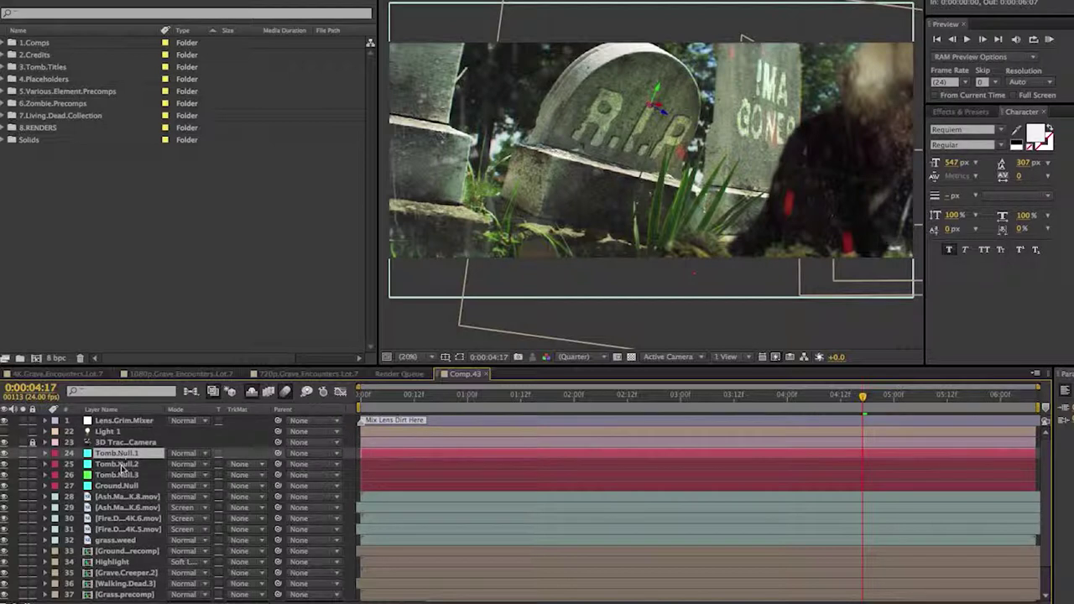
click(118, 463)
click(123, 474)
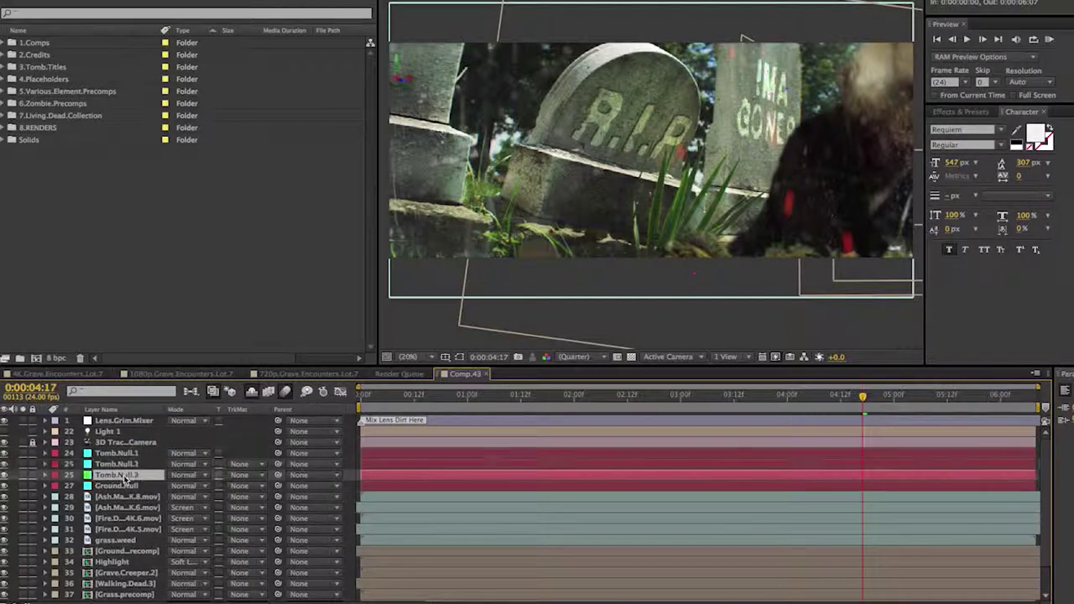
click(124, 485)
click(125, 475)
click(123, 463)
click(120, 454)
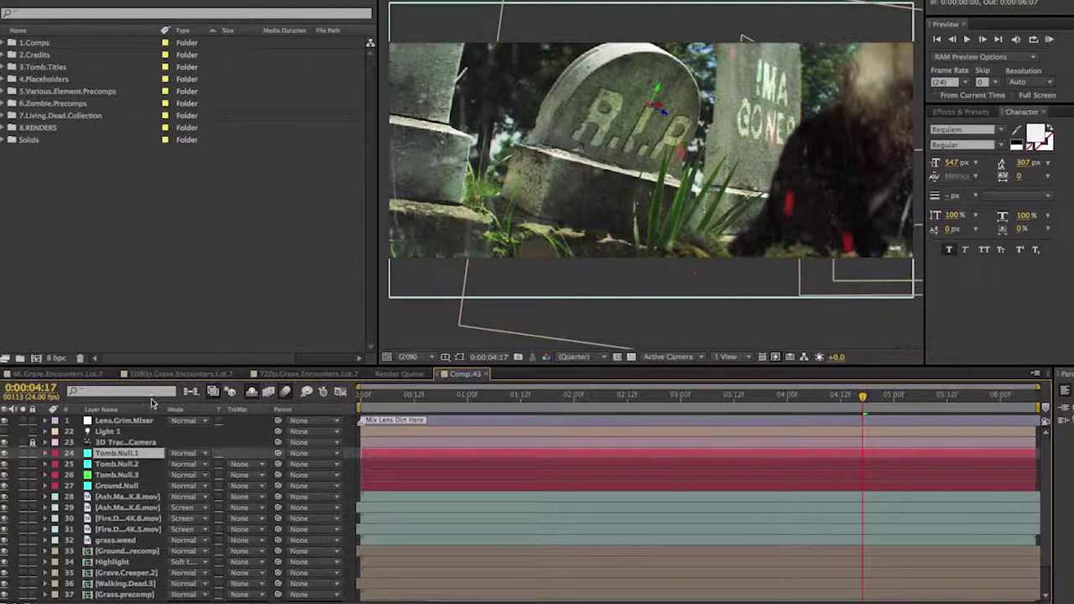
click(120, 464)
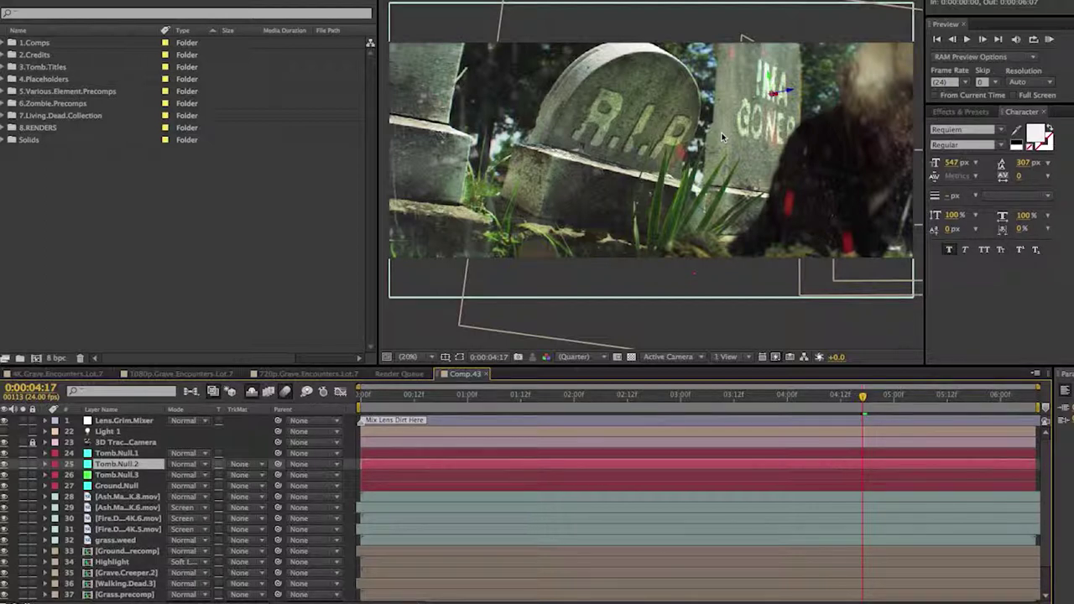
Step: Select the Ash and Fire overlay layers 28 through 31
click(107, 498)
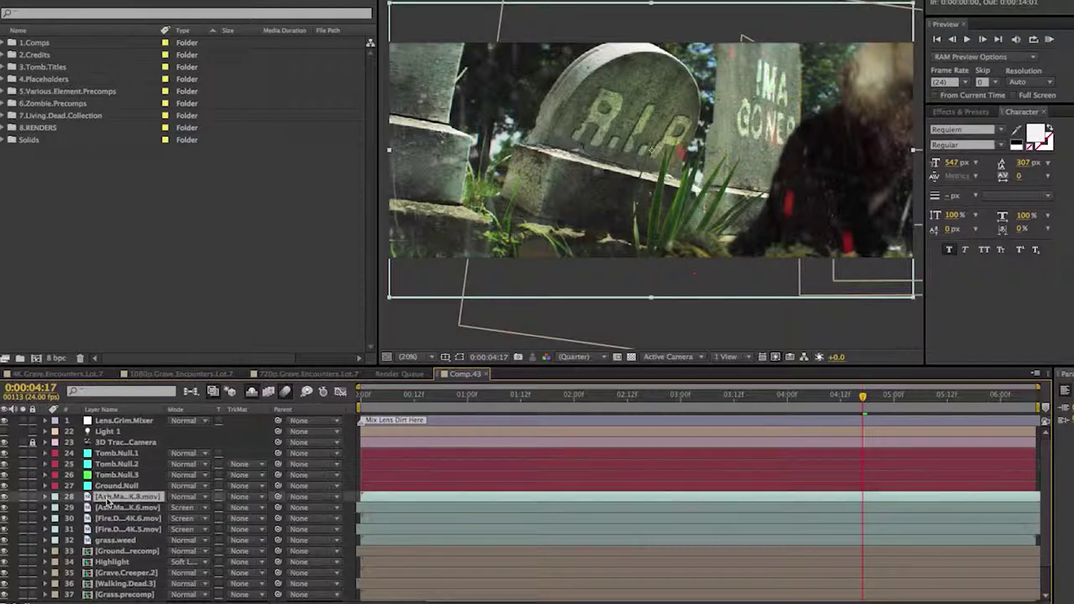
shift+click(112, 508)
shift+click(115, 518)
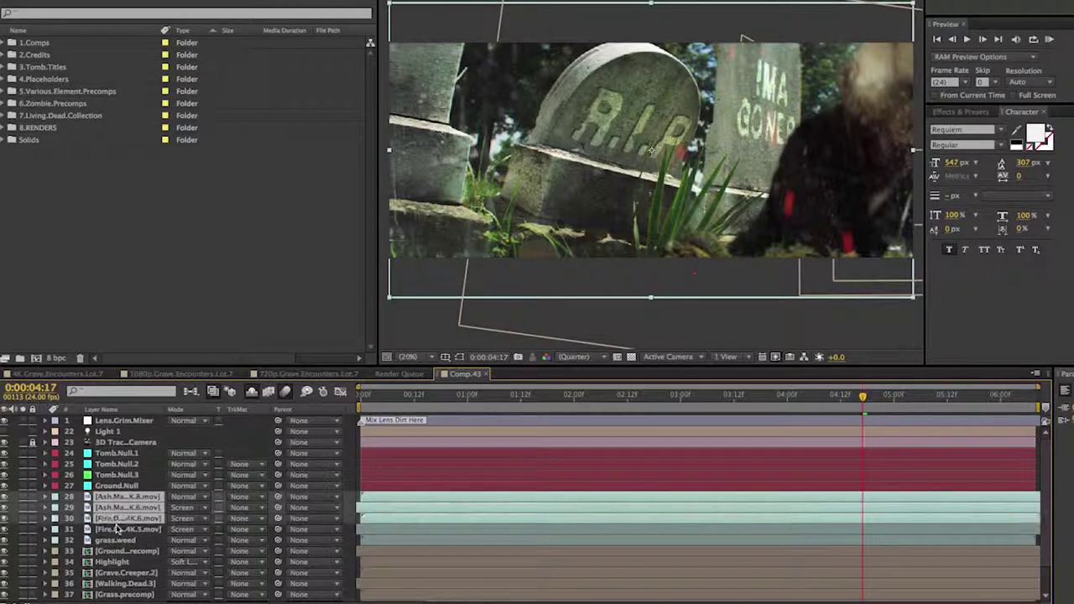
shift+click(117, 529)
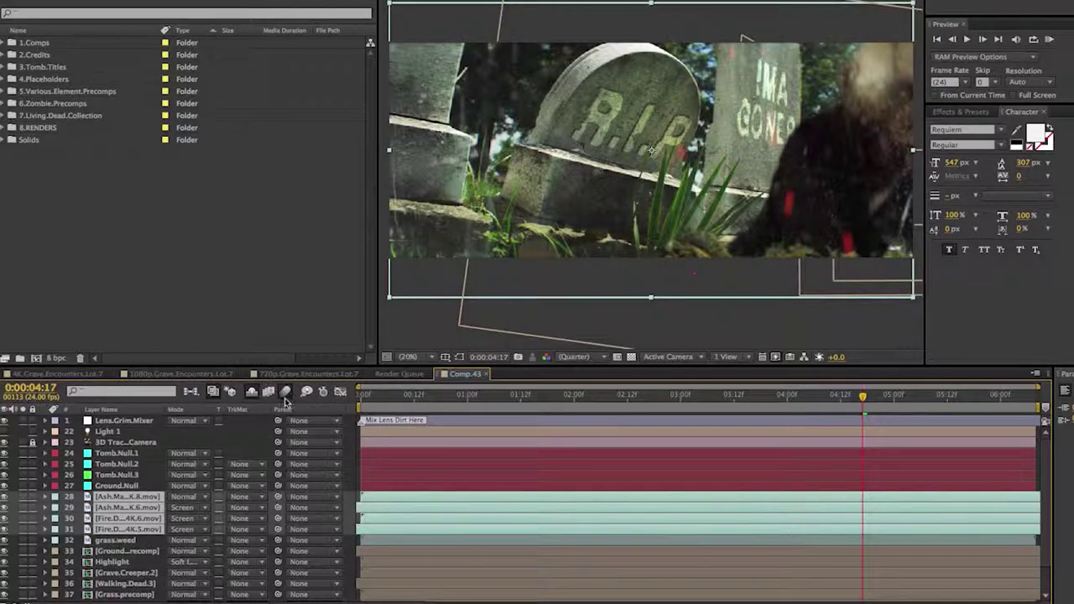
Step: Hide the four Ash and Fire overlays and turn off the viewer's layer controls
drag(5, 497, 4, 529)
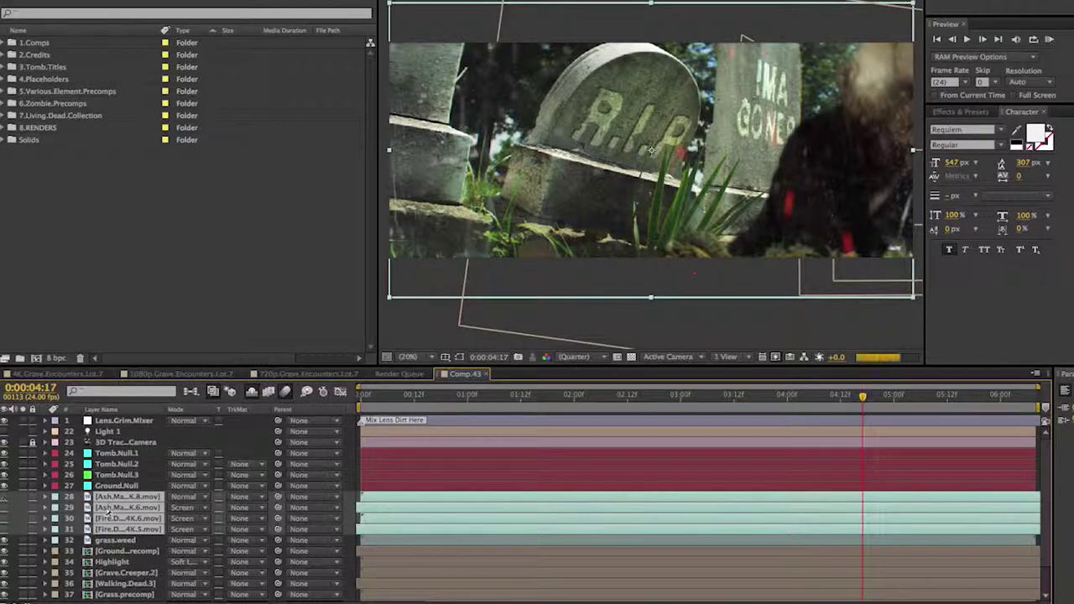
click(778, 407)
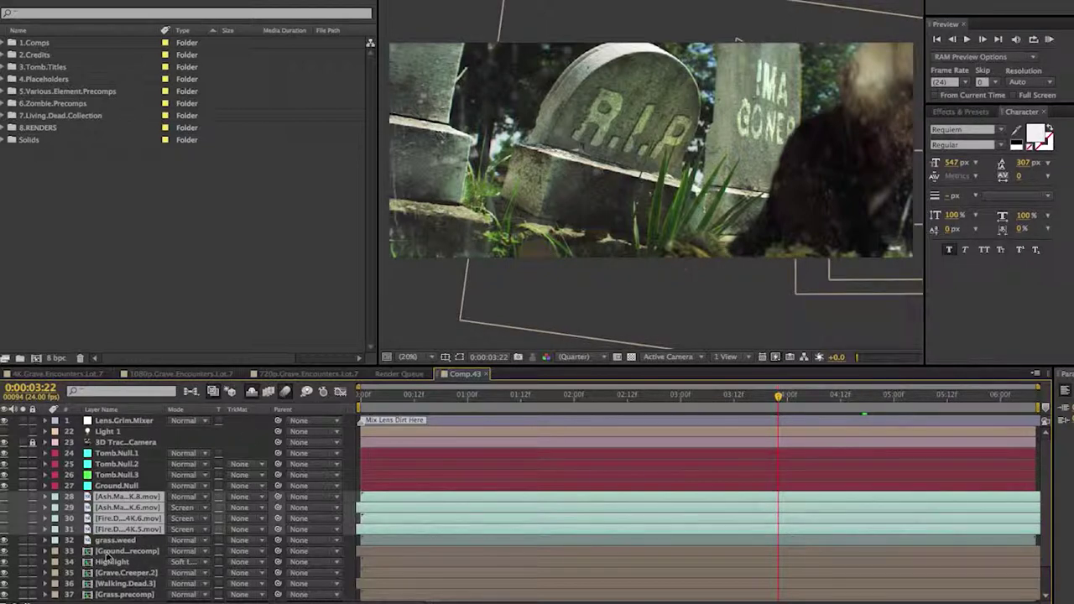
click(122, 552)
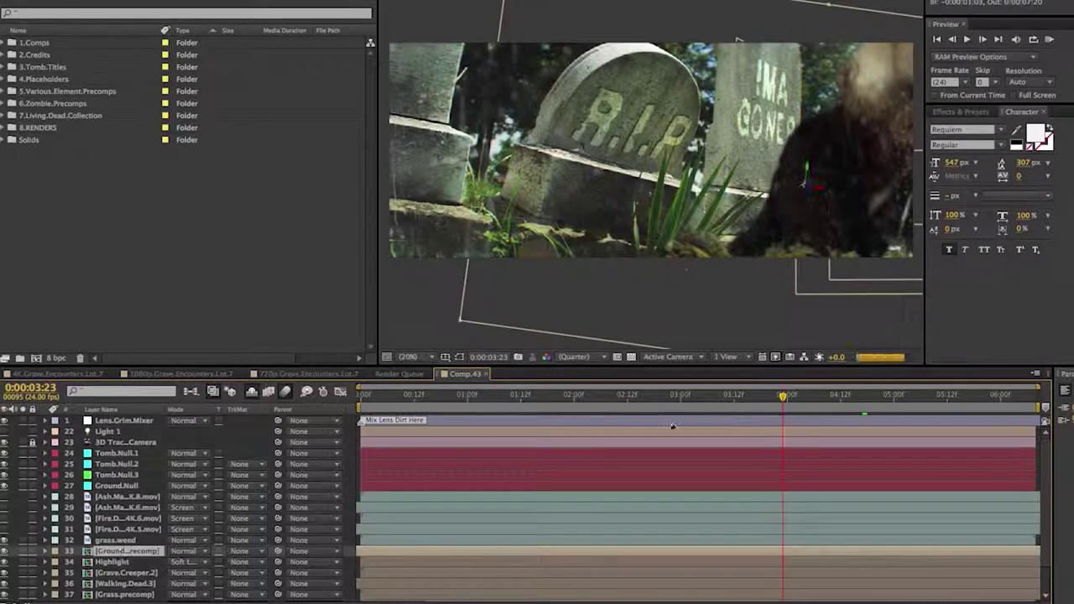
key(Page_Down)
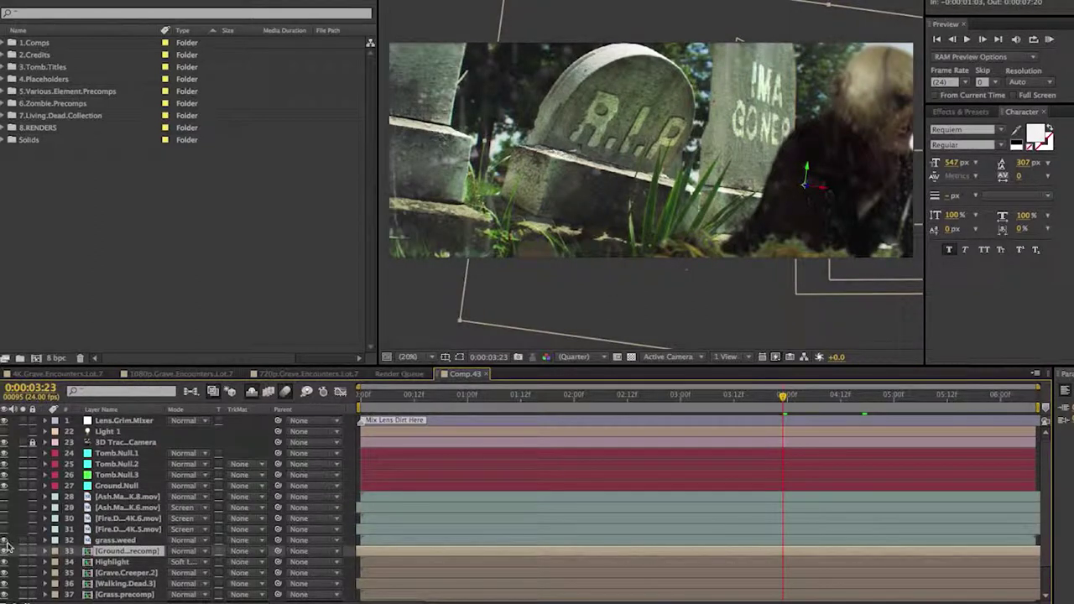
key(ctrl+shift+h)
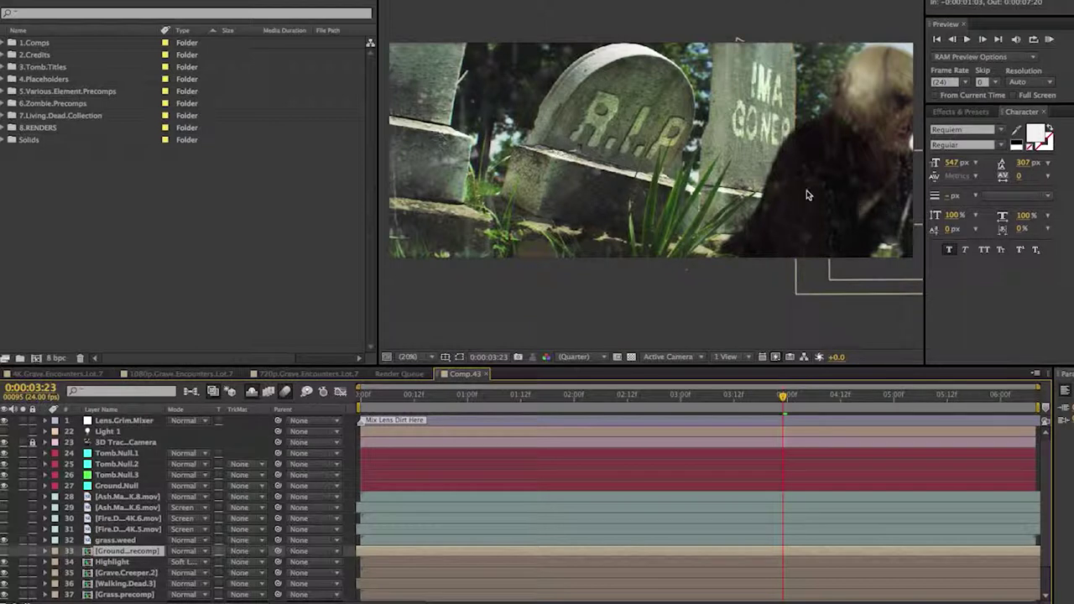
Step: Hide Grave.Creeper.2 and Walking.Dead.3, toggle the Highlight layer, and start a RAM preview
click(114, 573)
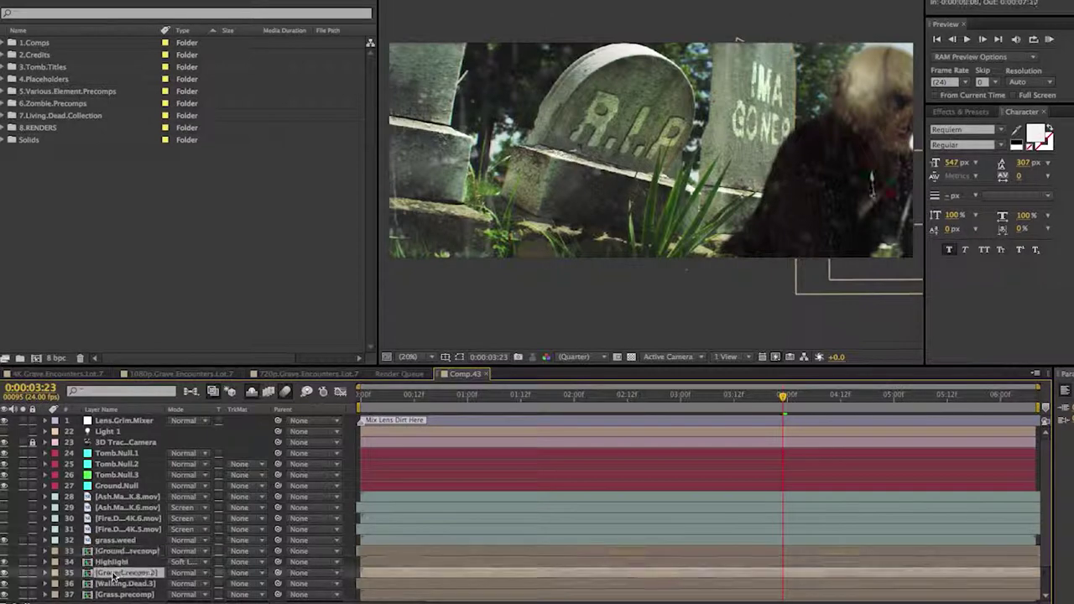
click(7, 573)
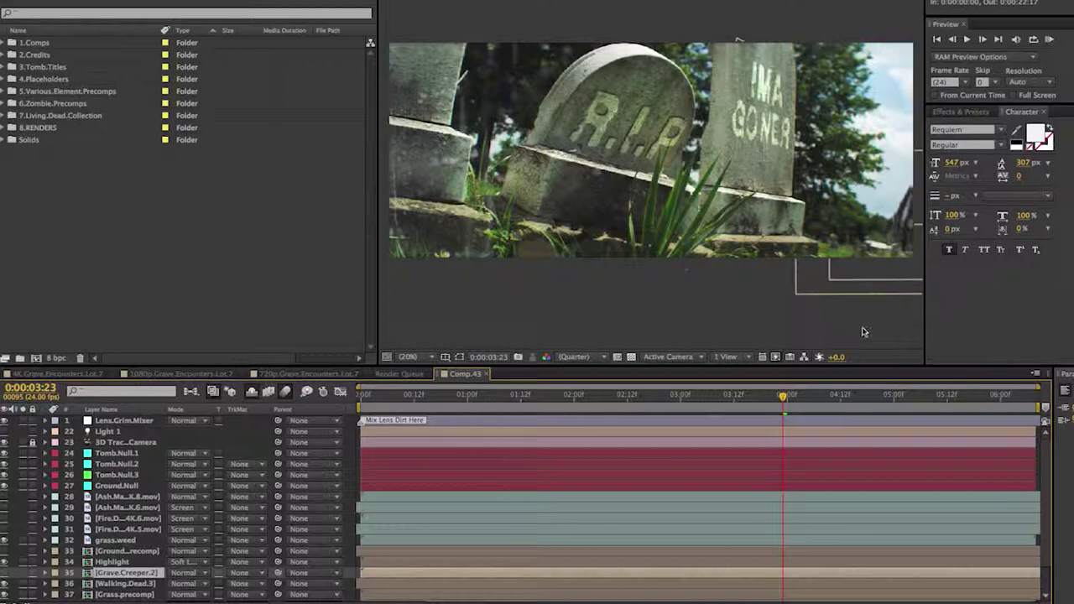
click(409, 395)
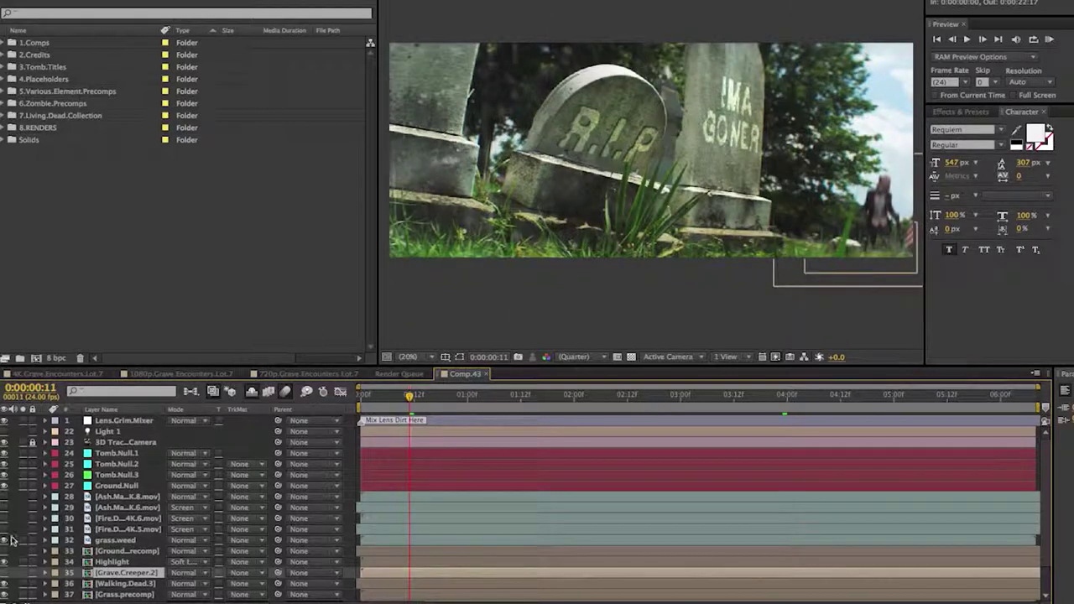
click(4, 583)
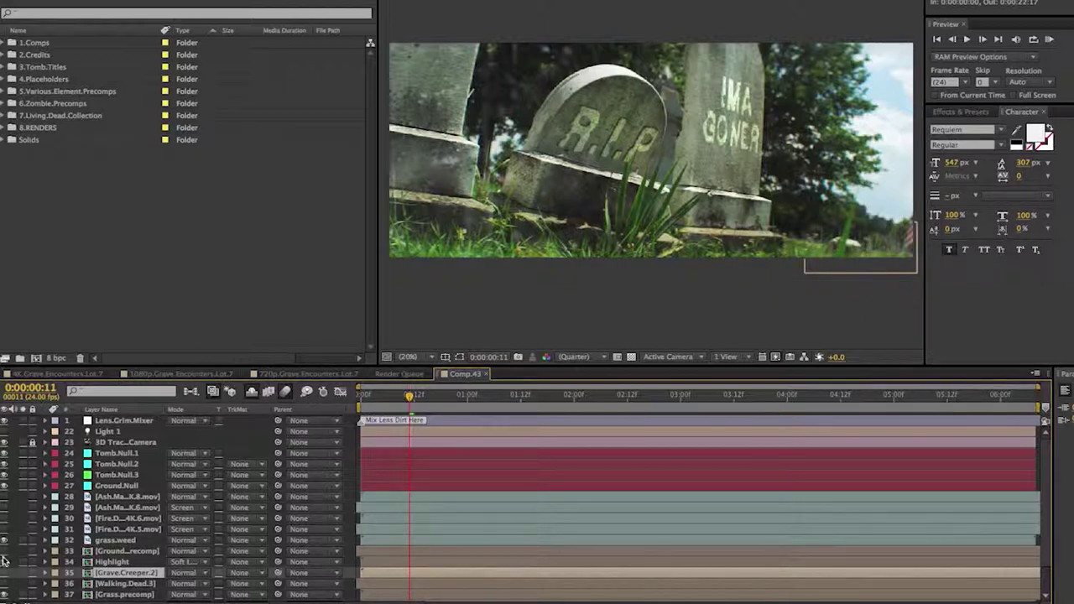
click(4, 562)
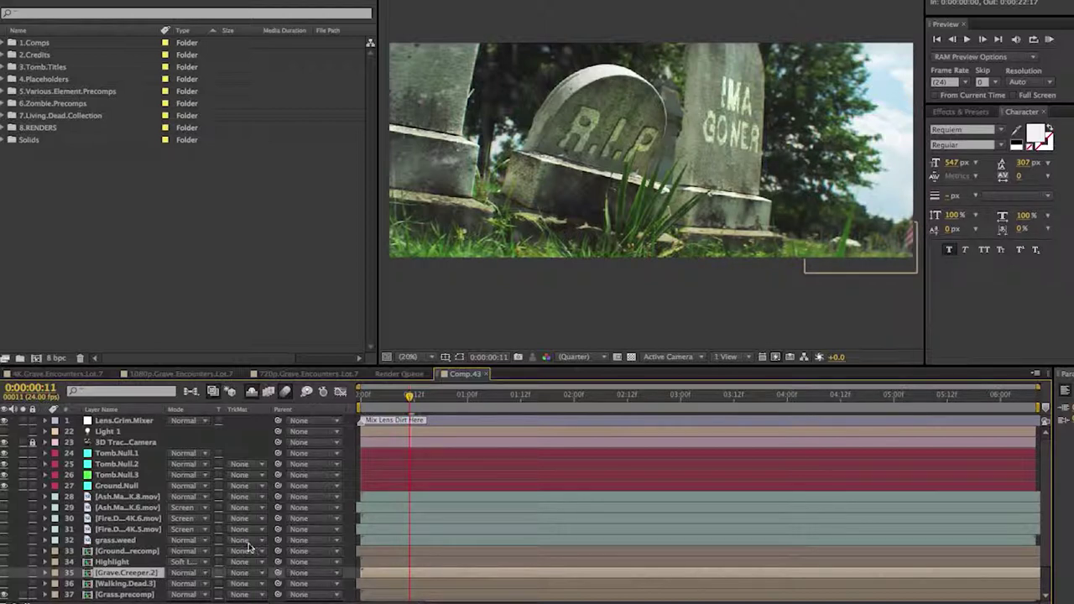
key(space)
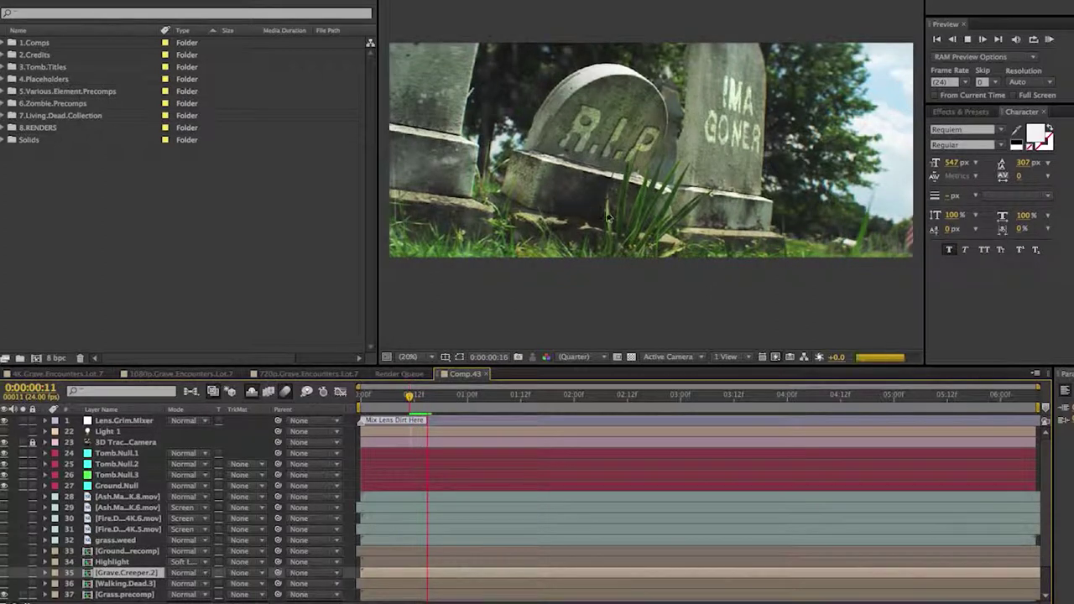
Step: Stop the cemetery preview and select the Ash overlay layers 28–31
click(613, 286)
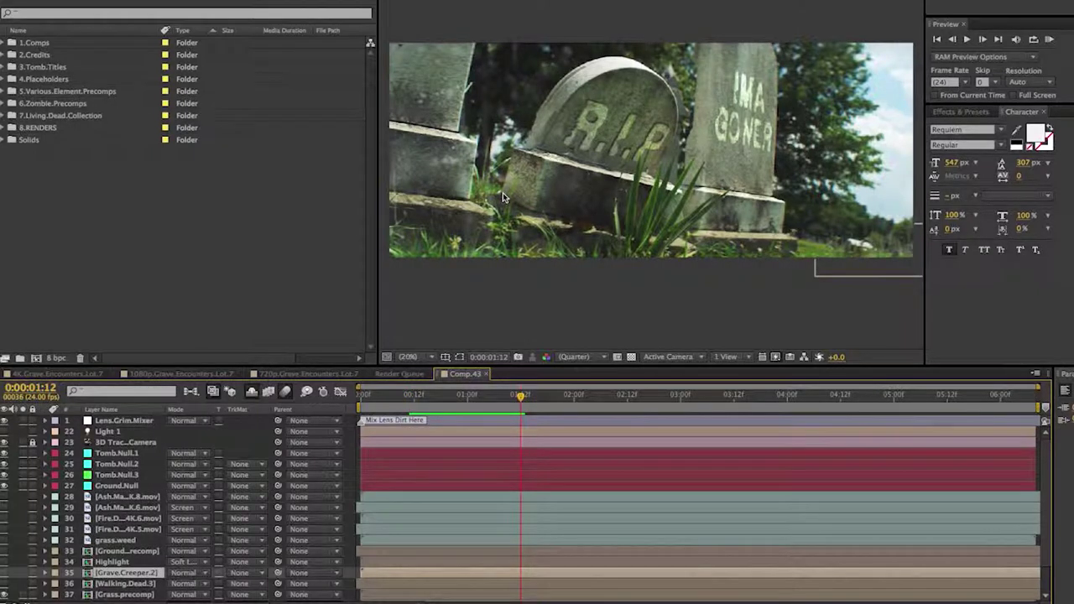
click(105, 499)
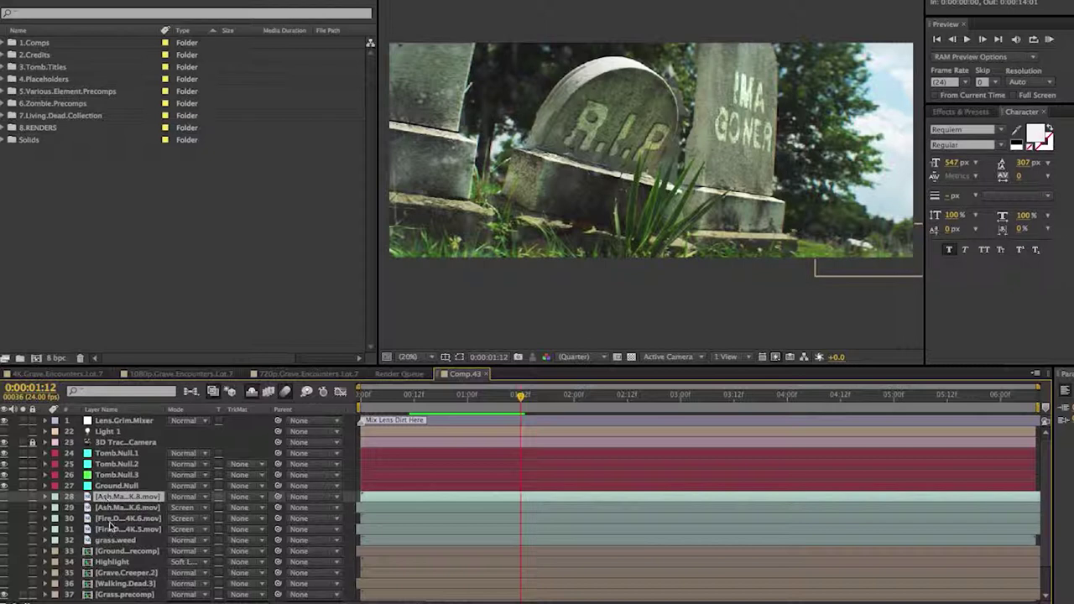
shift+click(113, 528)
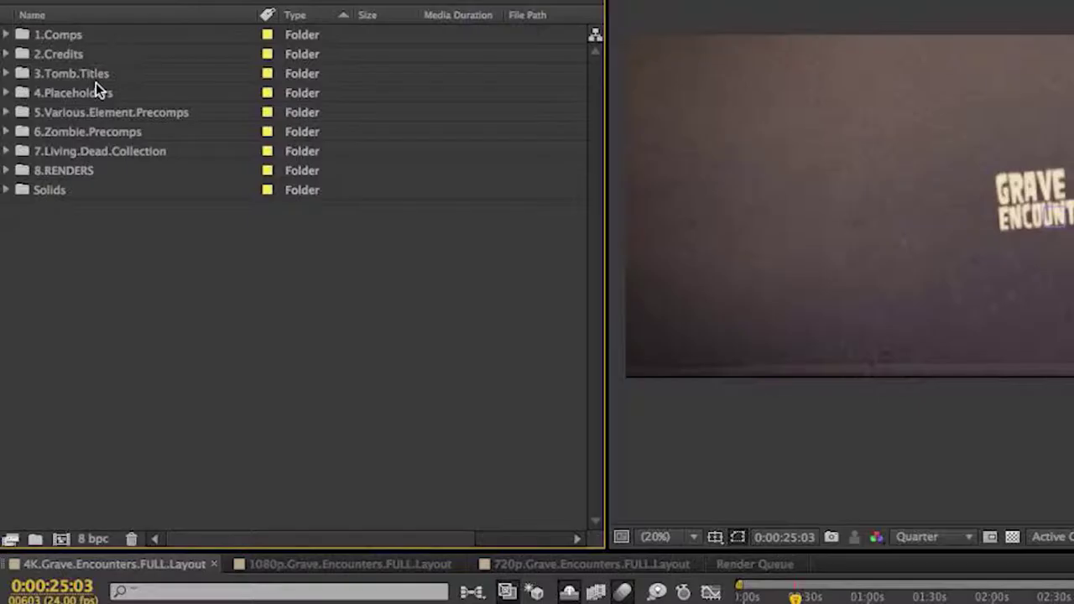
click(6, 34)
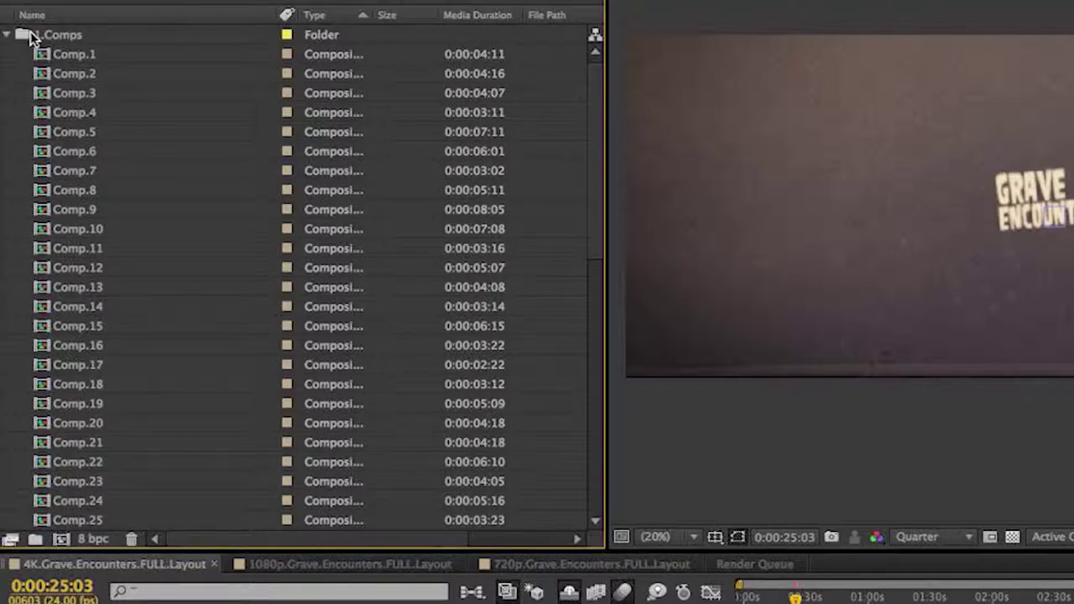
click(7, 35)
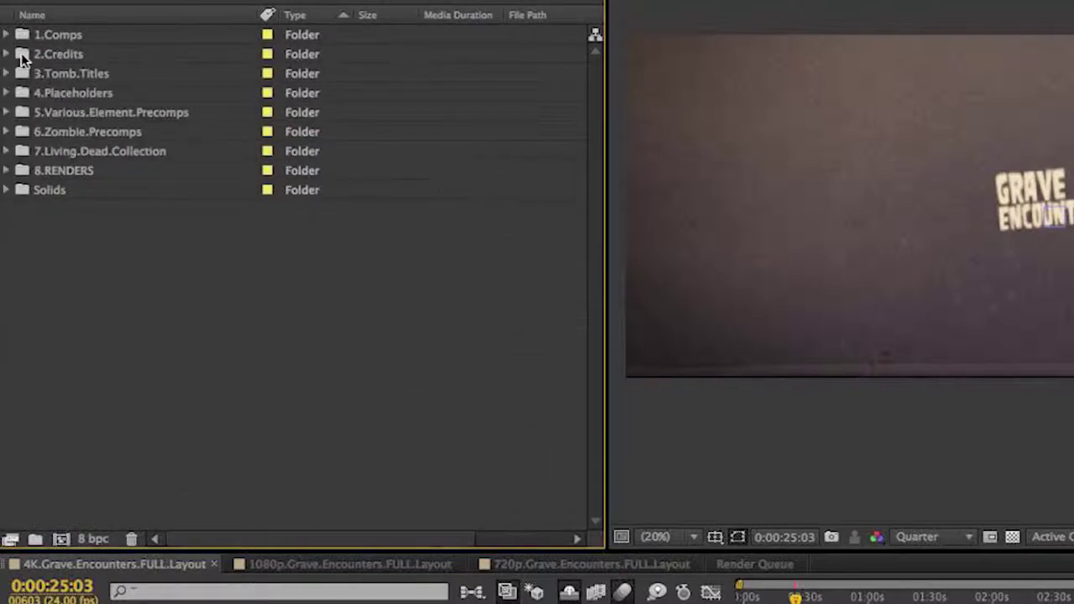
click(7, 53)
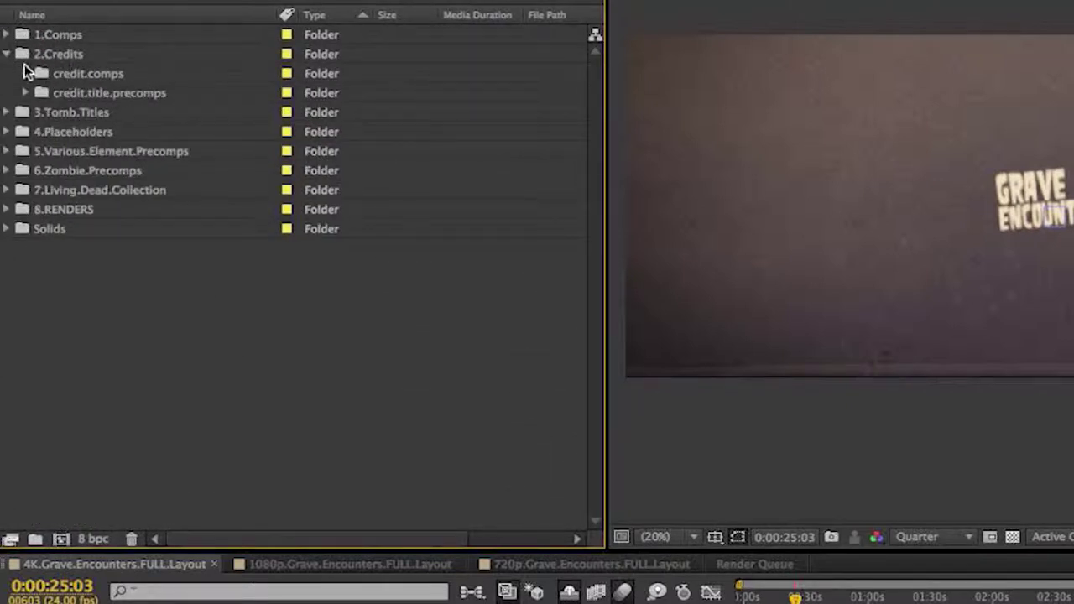
click(26, 73)
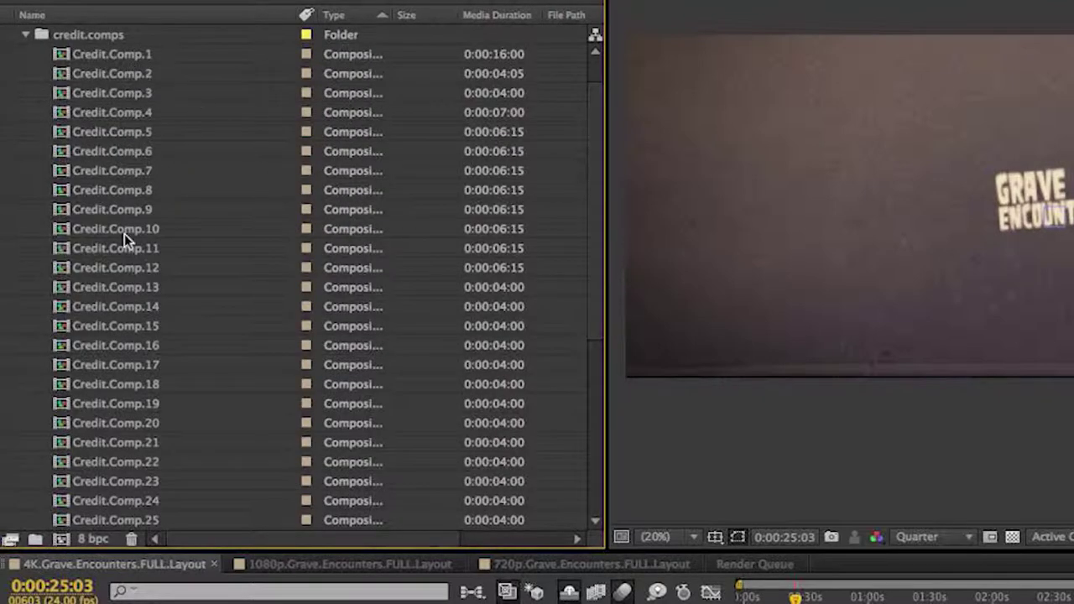
click(25, 34)
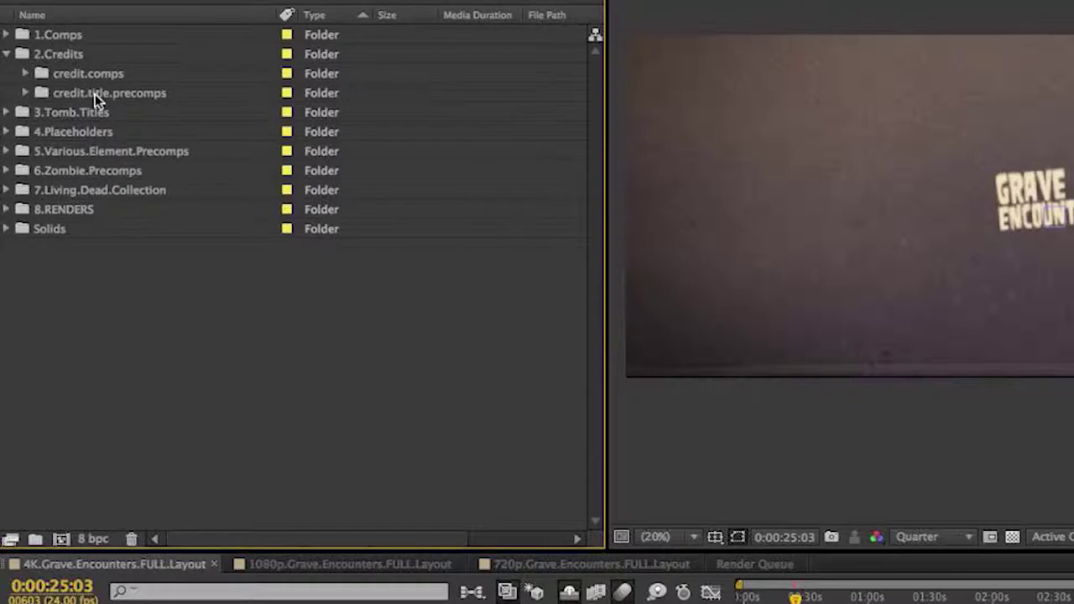
click(7, 55)
click(7, 112)
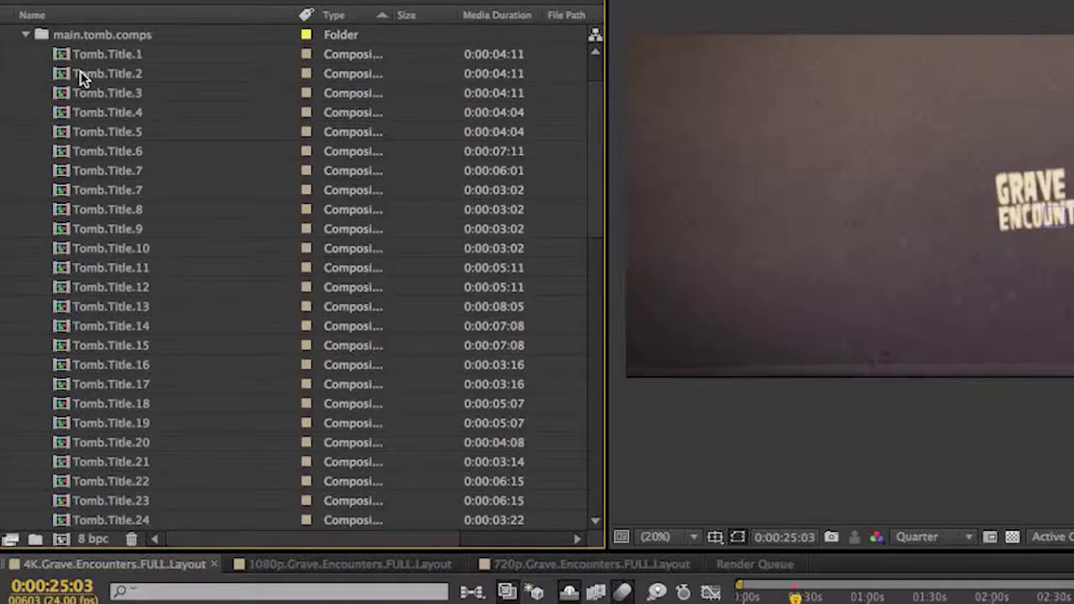
click(26, 35)
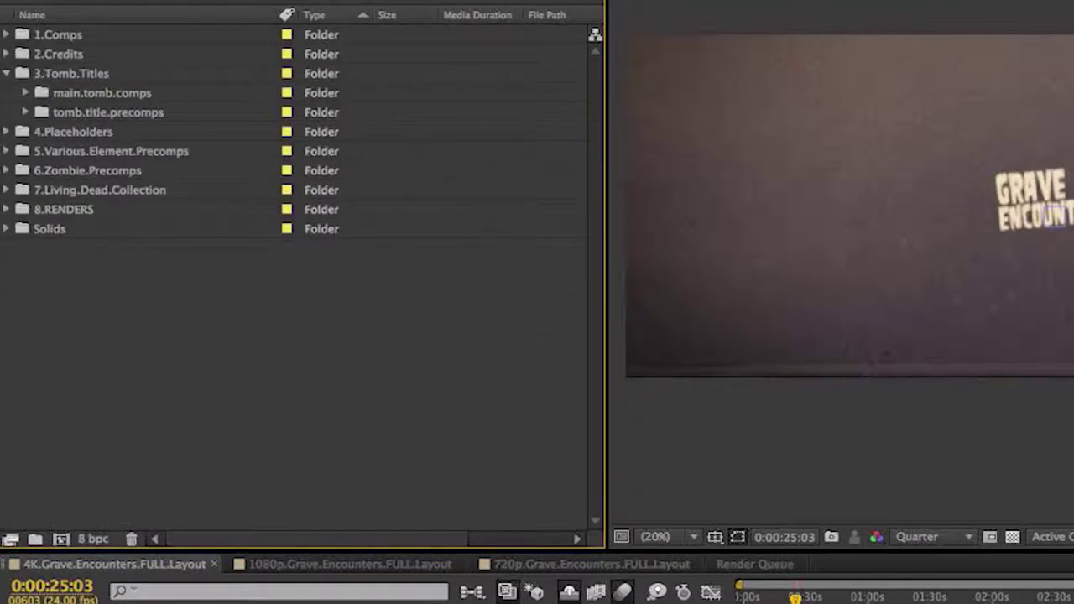
click(7, 74)
click(6, 93)
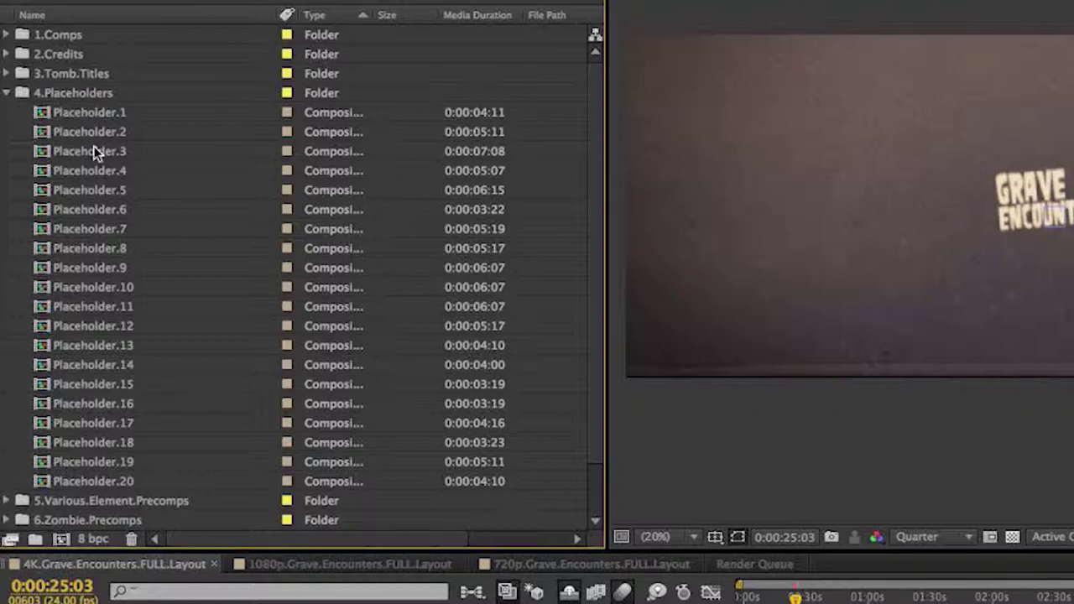
click(6, 93)
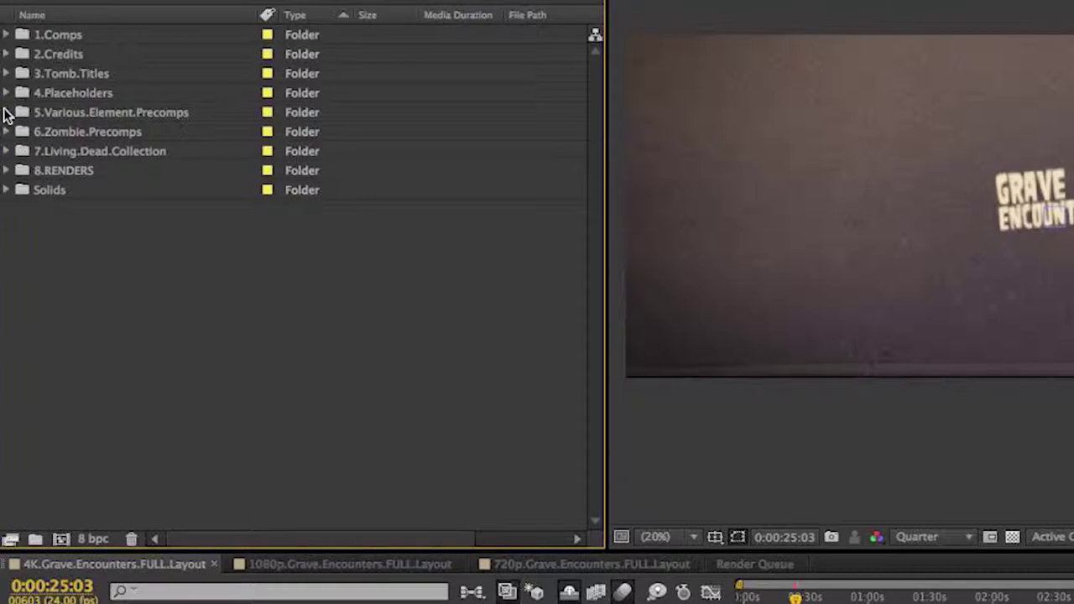
Step: Browse the depth-of-field matte precomps in 5.Various.Element.Precomps
click(6, 112)
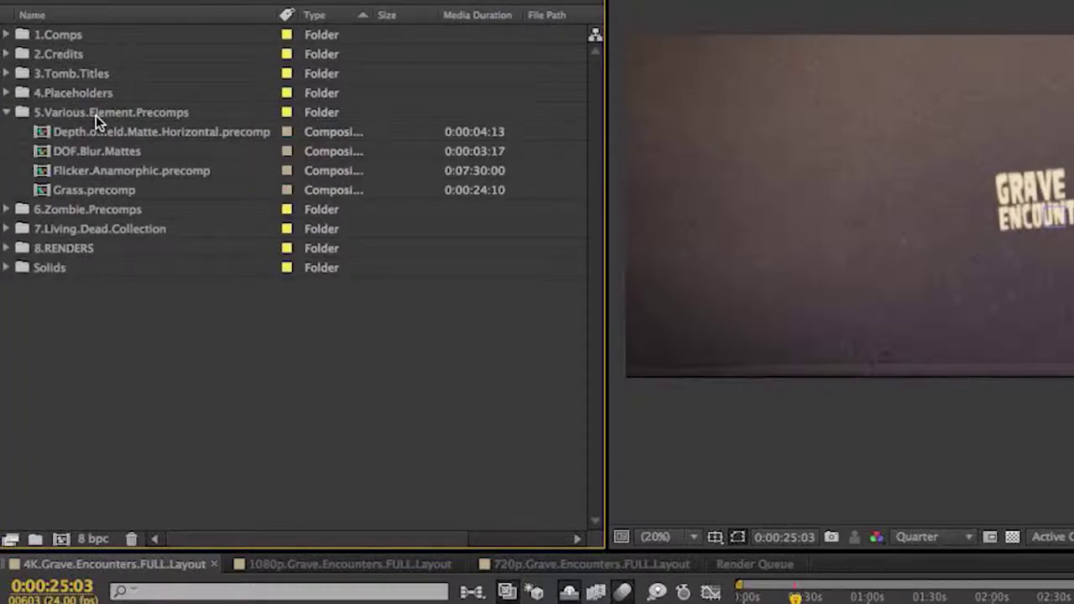
click(144, 132)
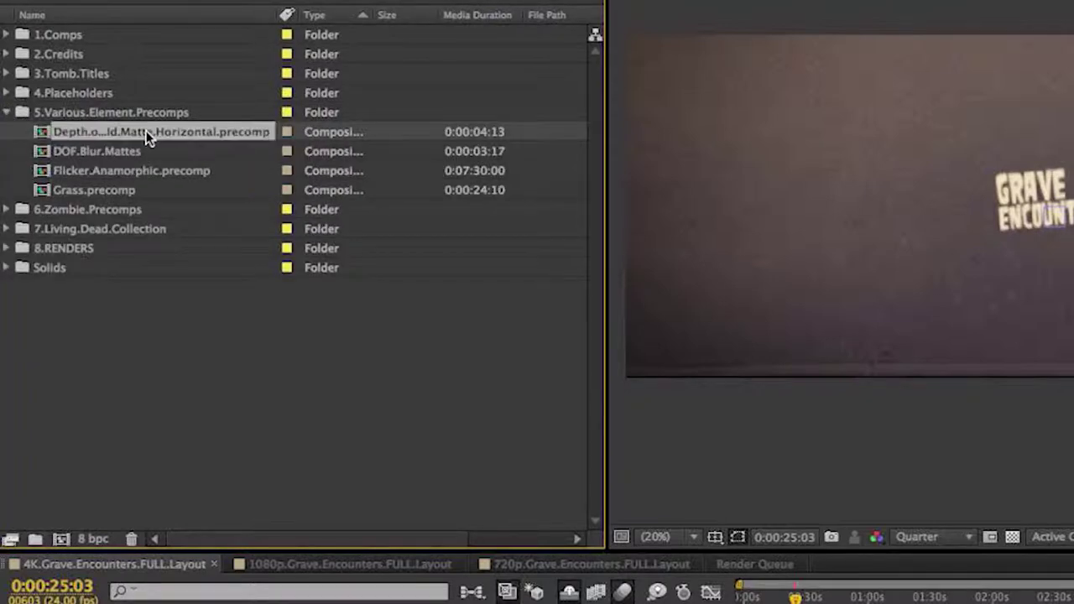
click(99, 153)
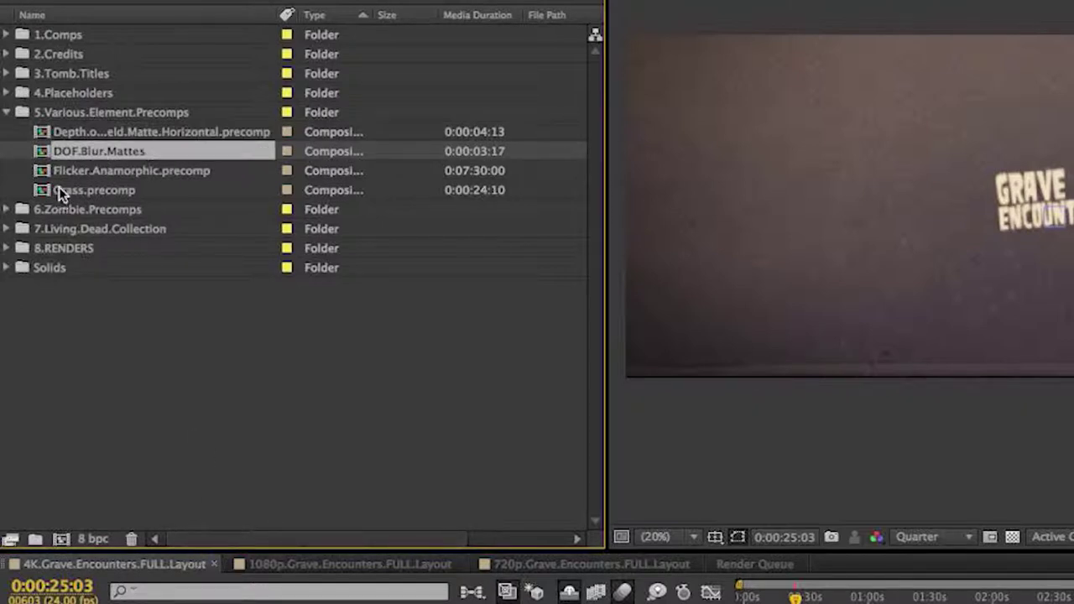
Step: Browse the Walking.Dead, Zombie.GraveCreeper and Zombie.Hands precomps in 6.Zombie.Precomps
click(6, 114)
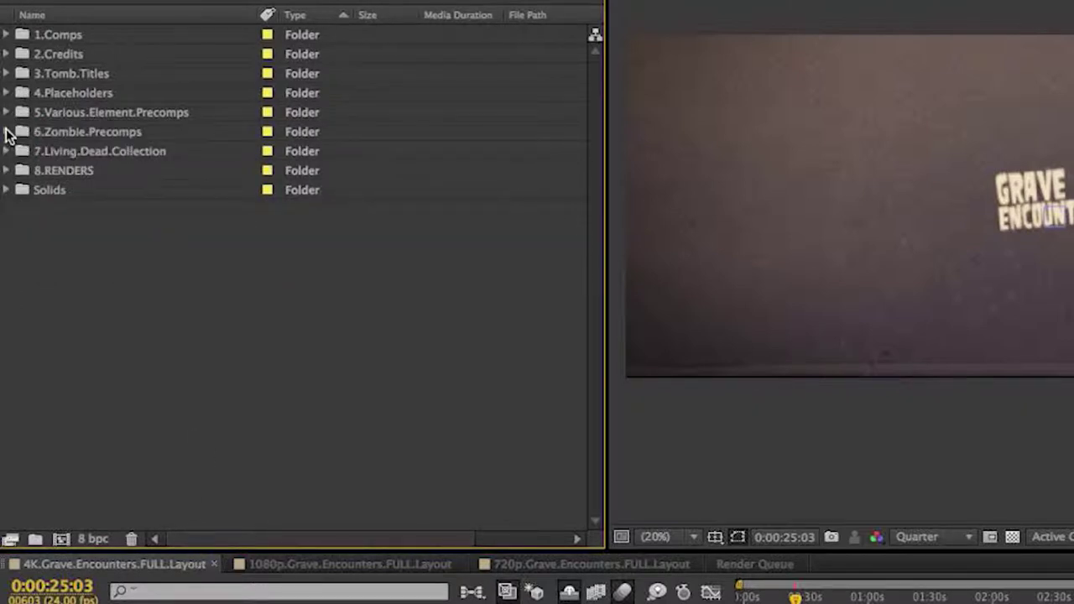
click(6, 133)
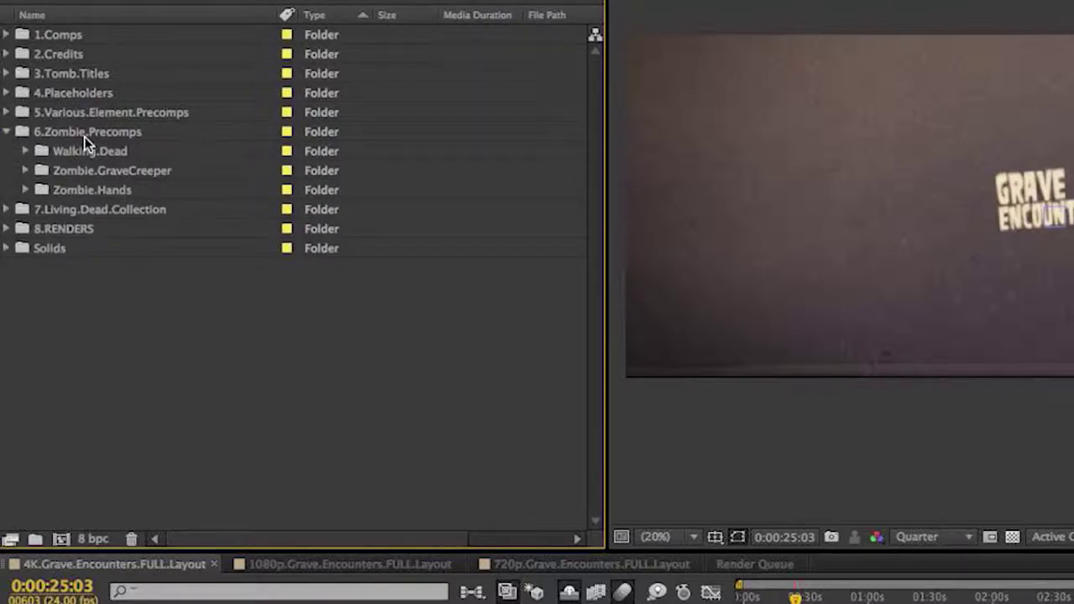
click(25, 151)
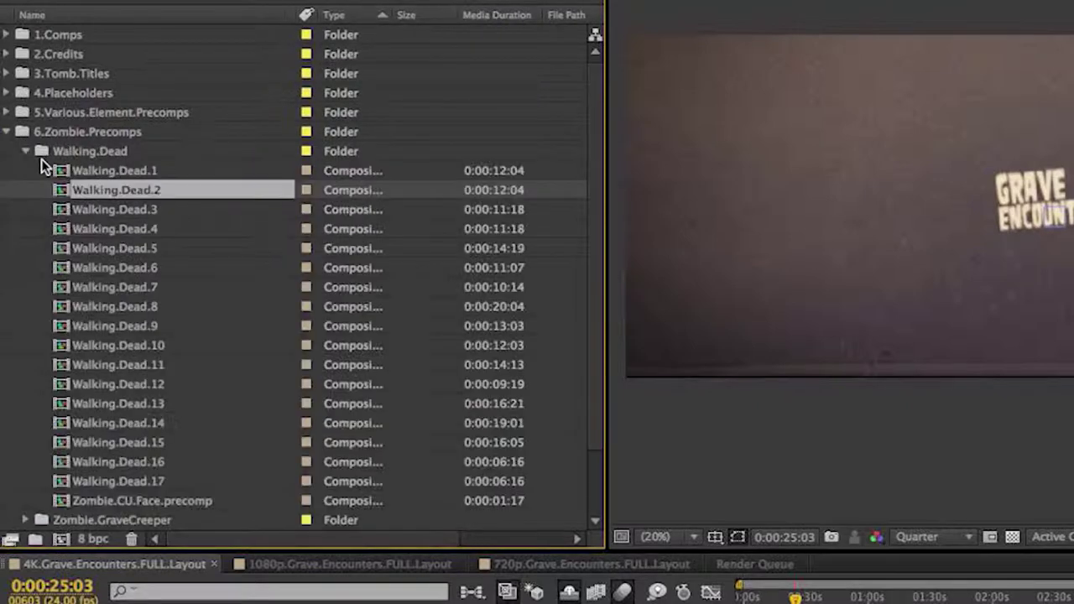
click(27, 151)
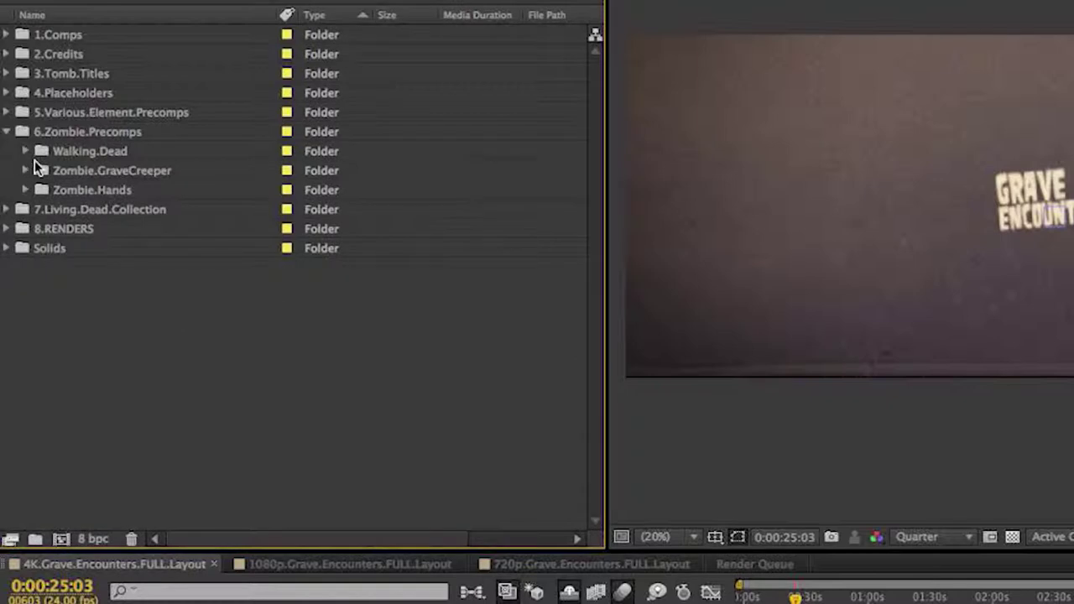
click(25, 170)
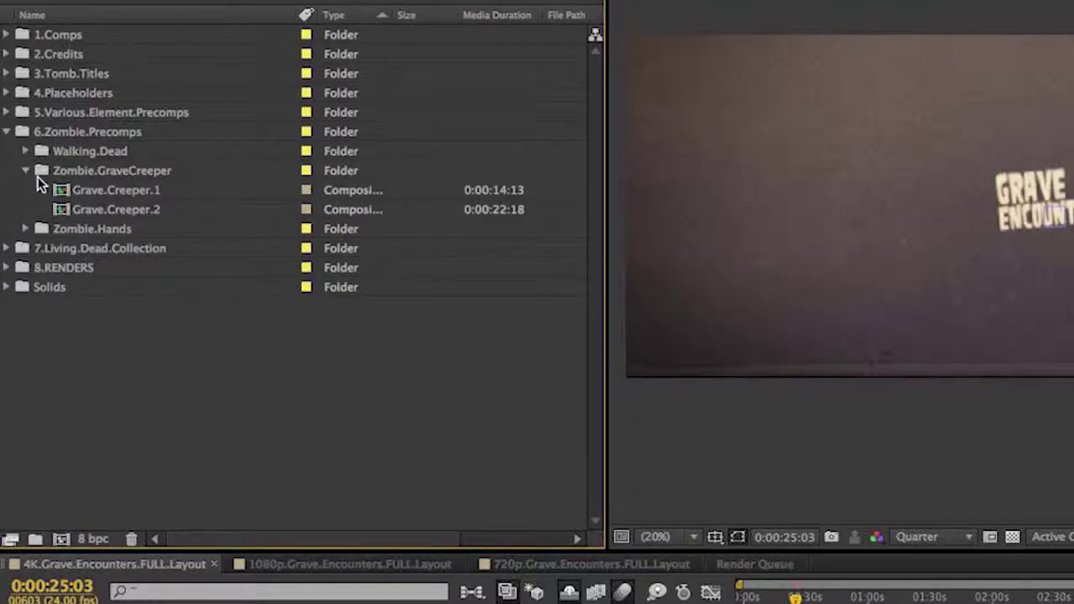
click(67, 190)
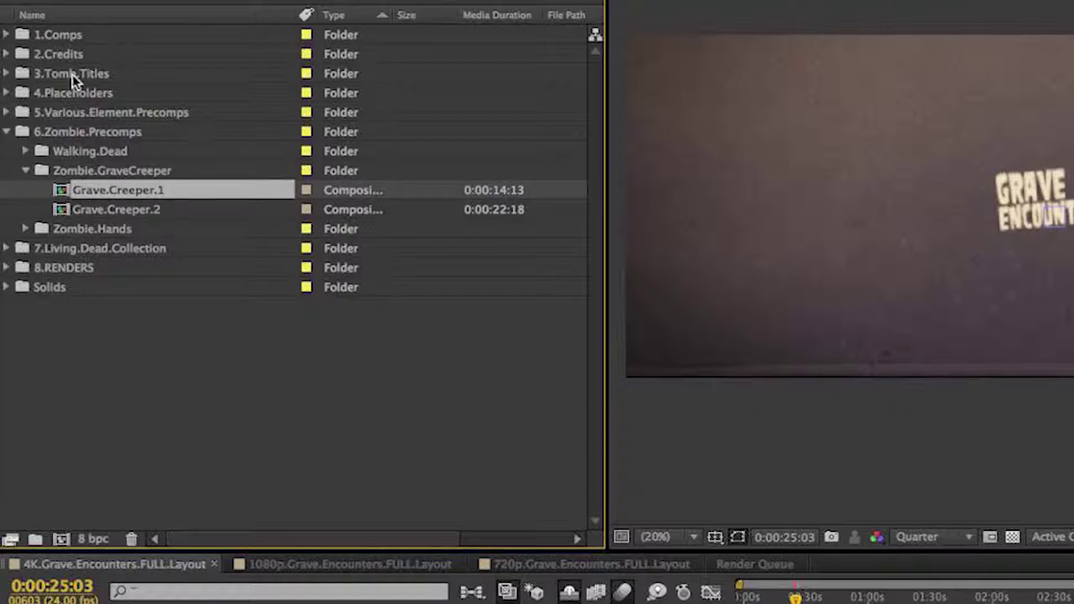
click(25, 168)
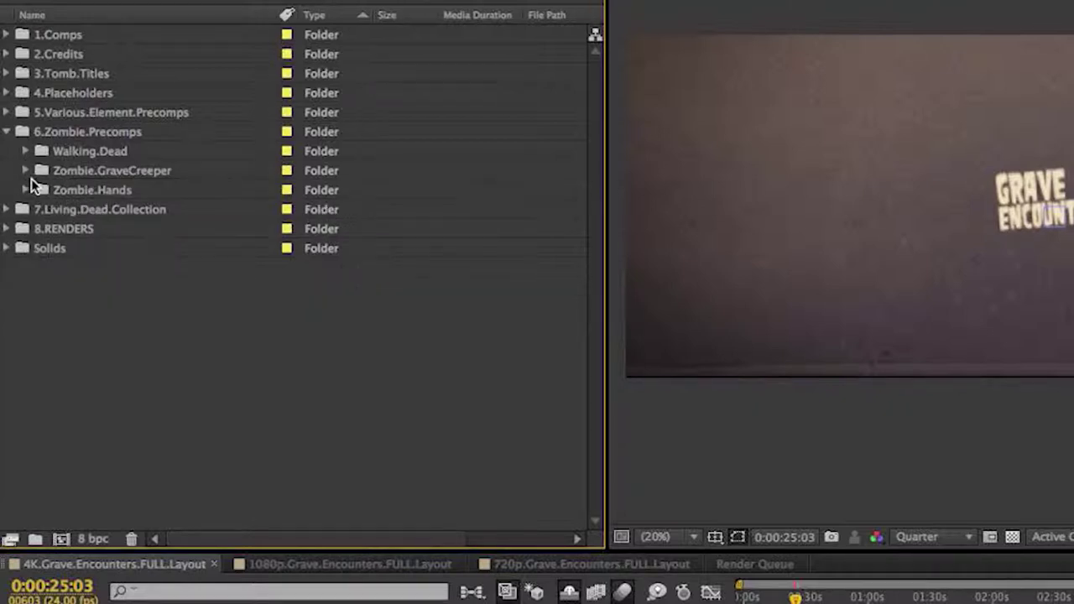
click(26, 189)
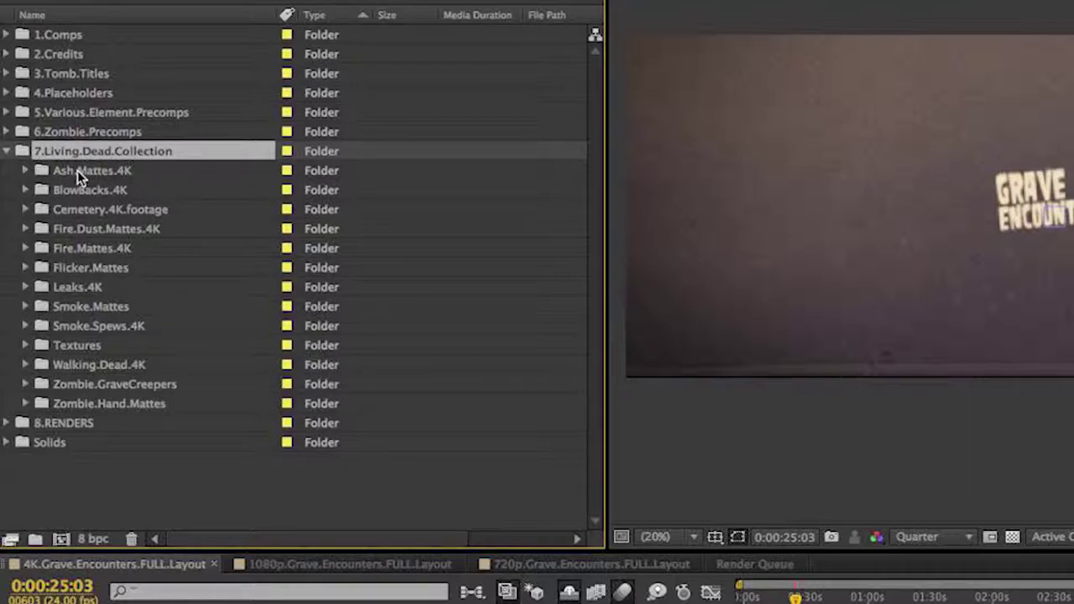
Step: Look through Ash.Mattes.4K, BlowBacks.4K and Cemetery.4K.footage, then collapse Living.Dead.Collection
click(61, 172)
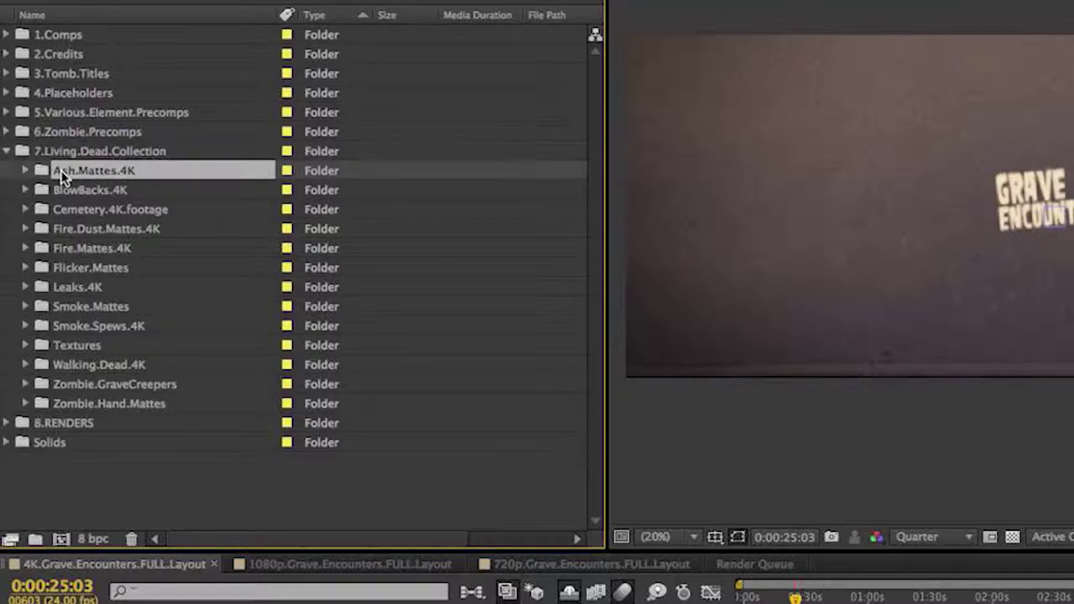
click(69, 190)
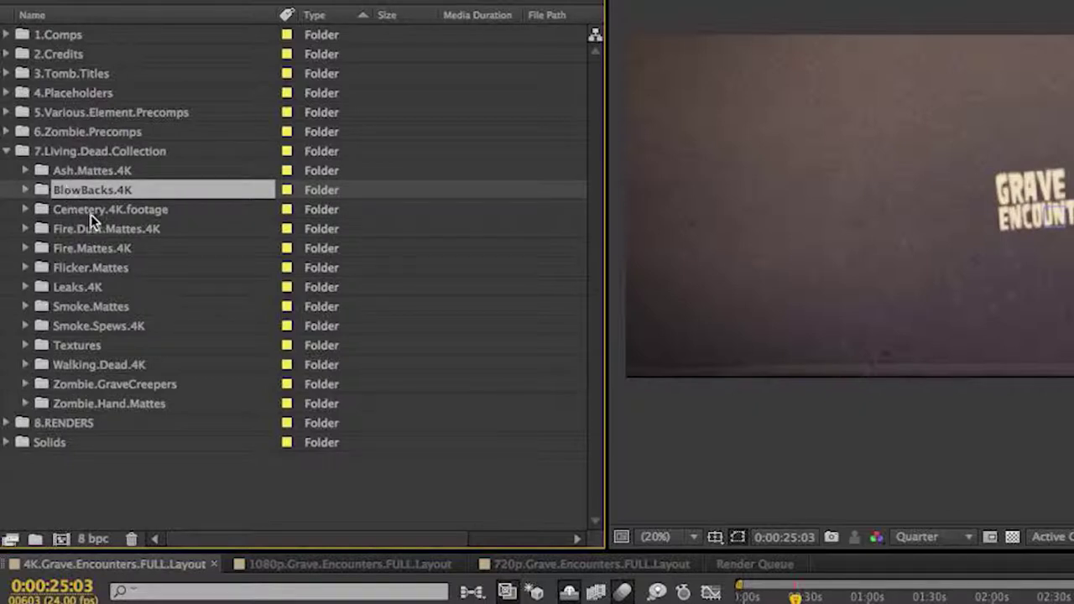
click(91, 214)
click(25, 209)
scroll(133, 256, down, 5)
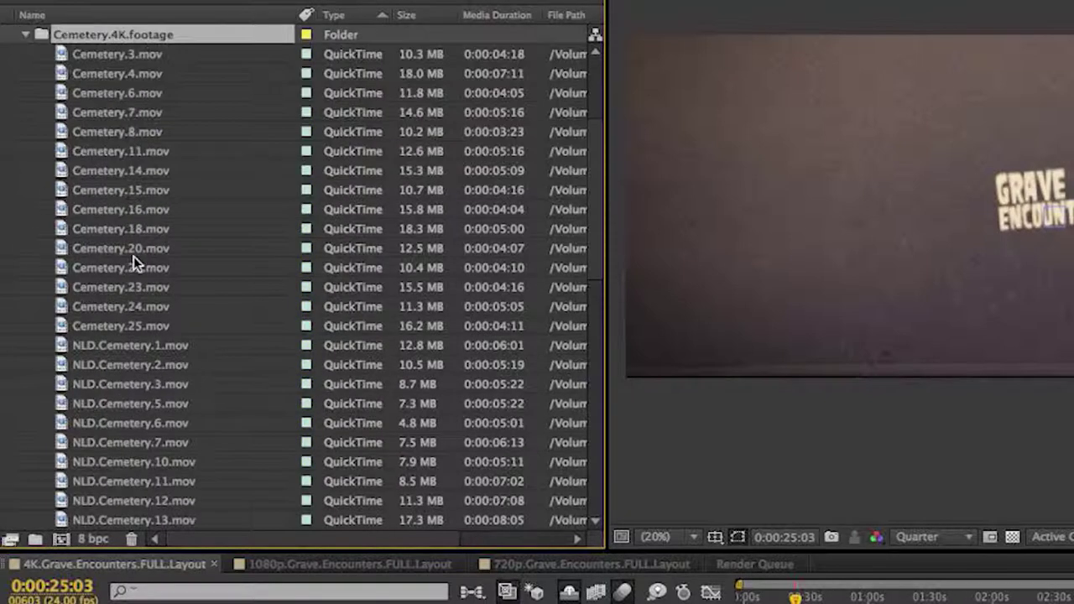
click(30, 36)
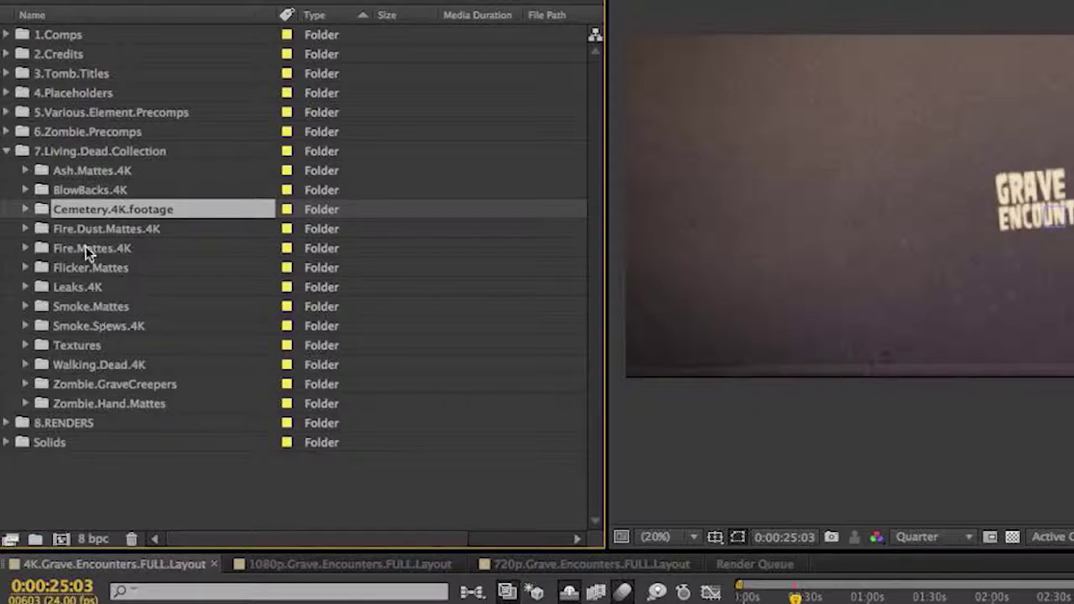
click(7, 151)
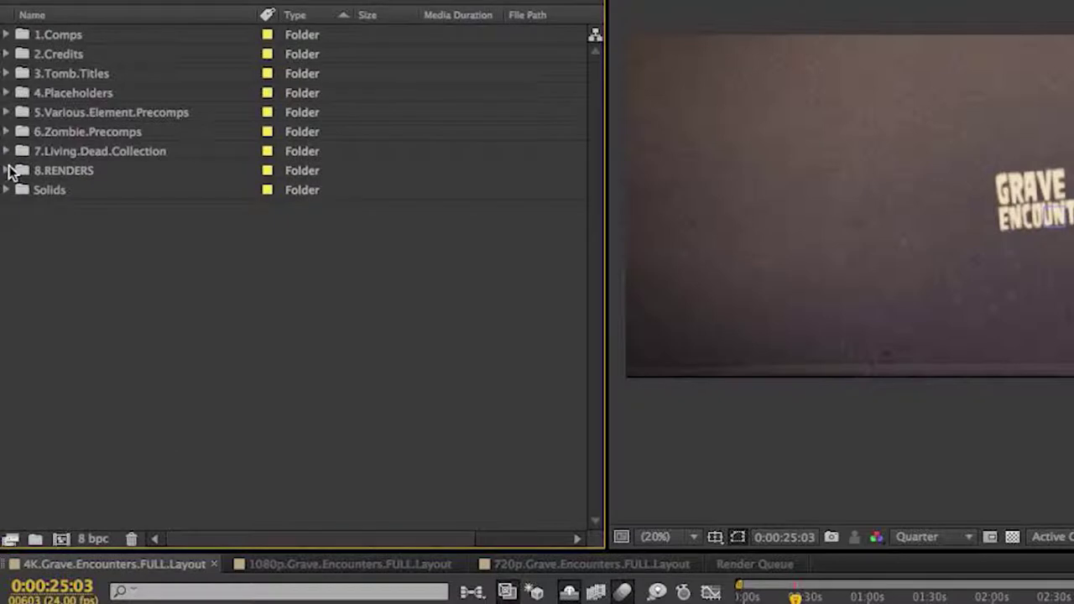
Step: Open 8.RENDERS and inspect the 4K, 1080p and 720p Full.Layout.RENDER comps
click(6, 171)
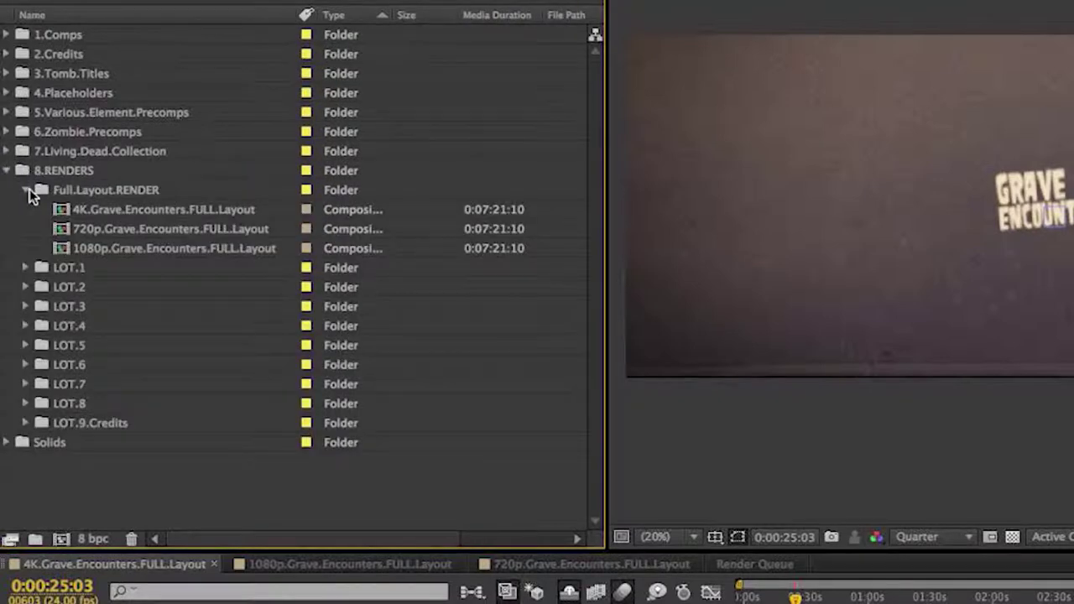
click(26, 190)
click(26, 190)
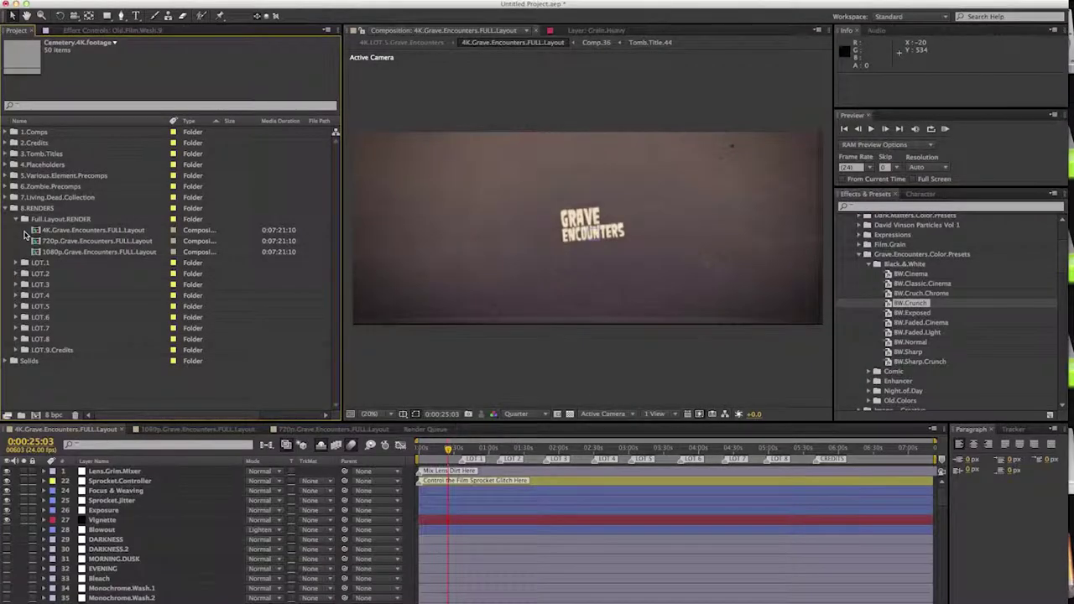
click(35, 231)
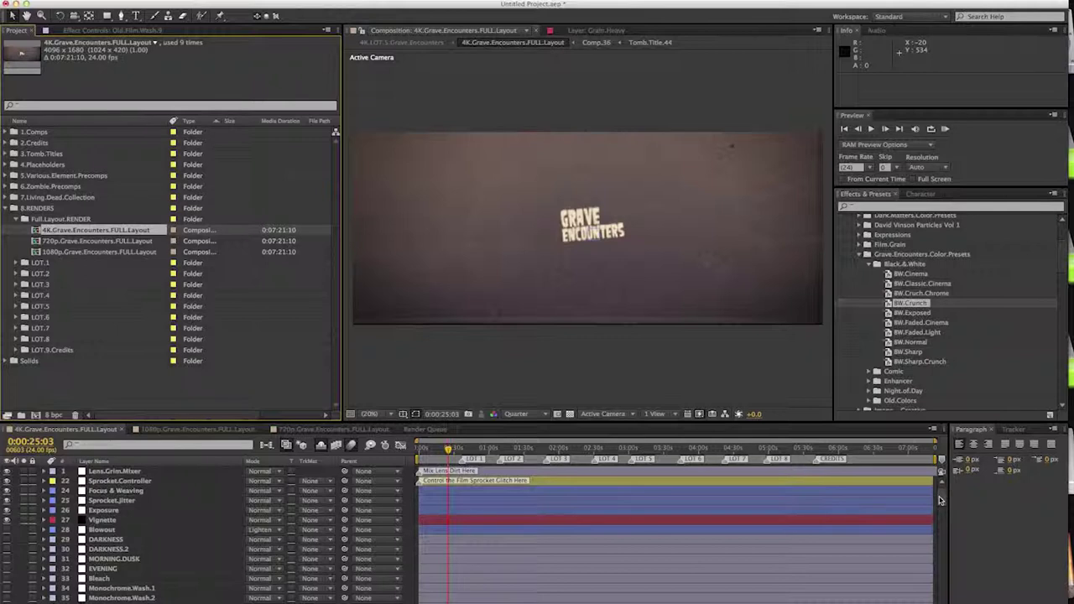
scroll(944, 537, down, 15)
scroll(943, 537, up, 15)
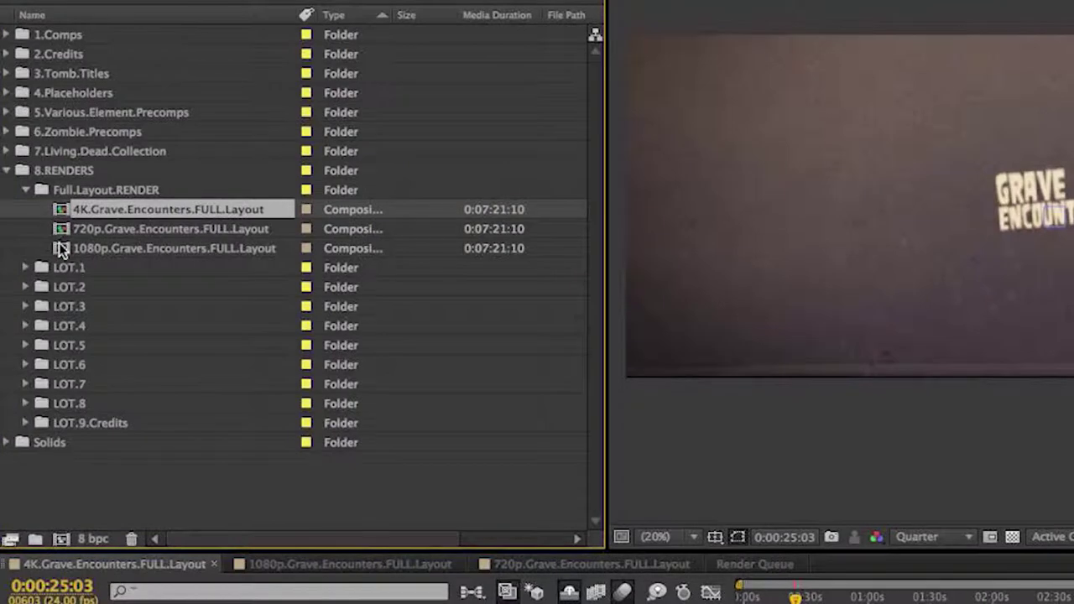
click(37, 251)
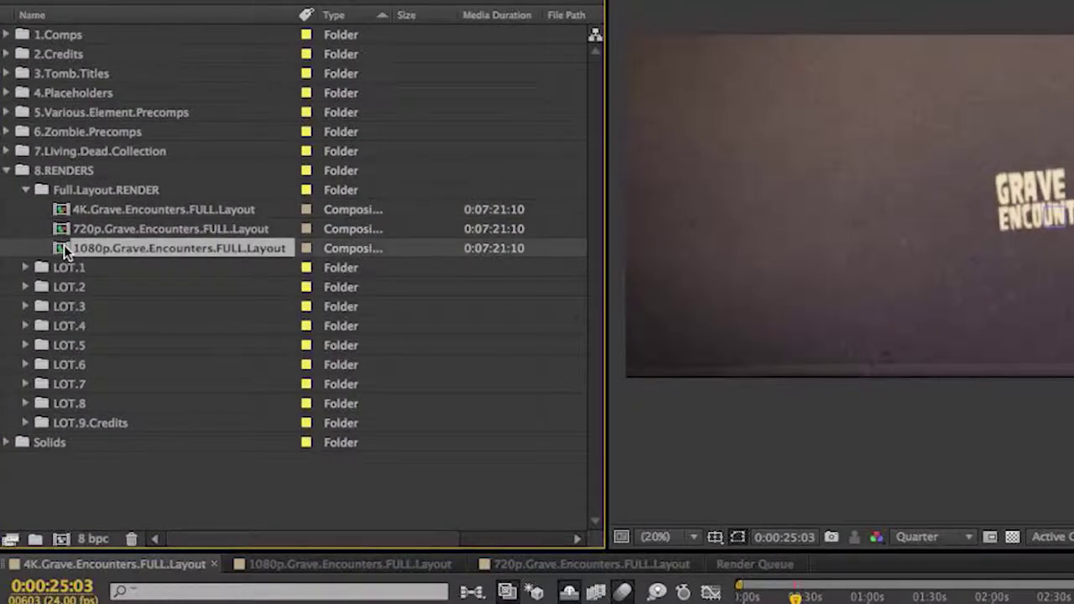
click(67, 229)
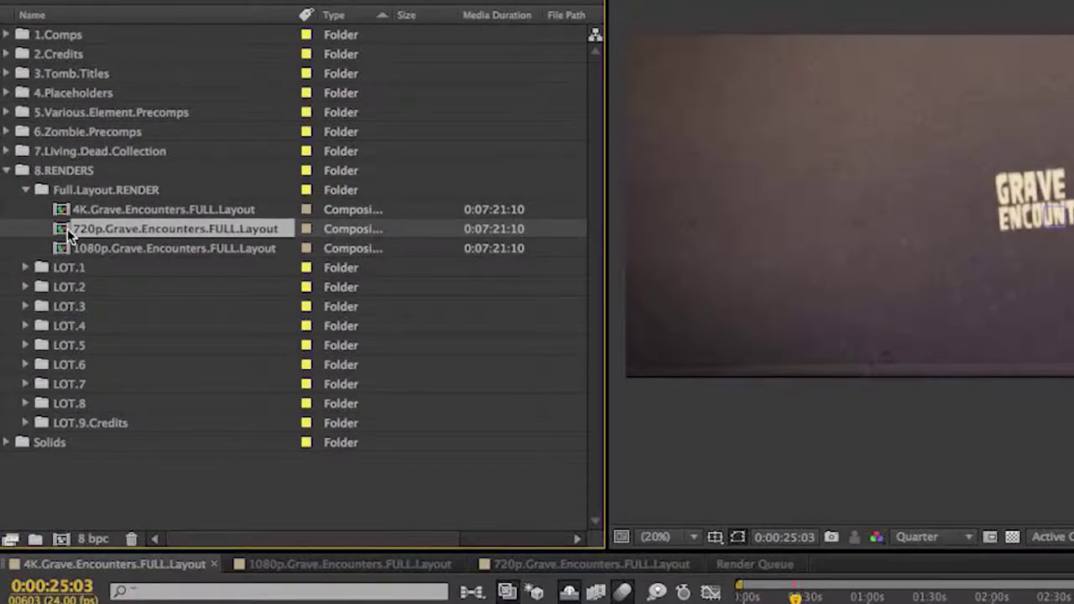
Step: Expand LOT.1 and inspect its 4K, 720p and 1080p render comps
click(25, 269)
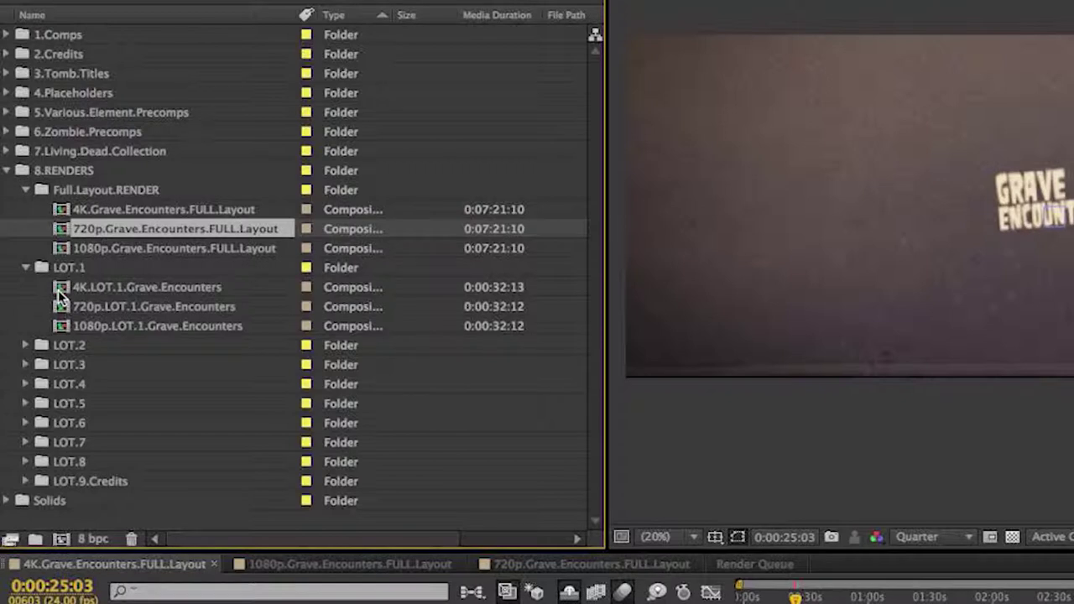
click(73, 288)
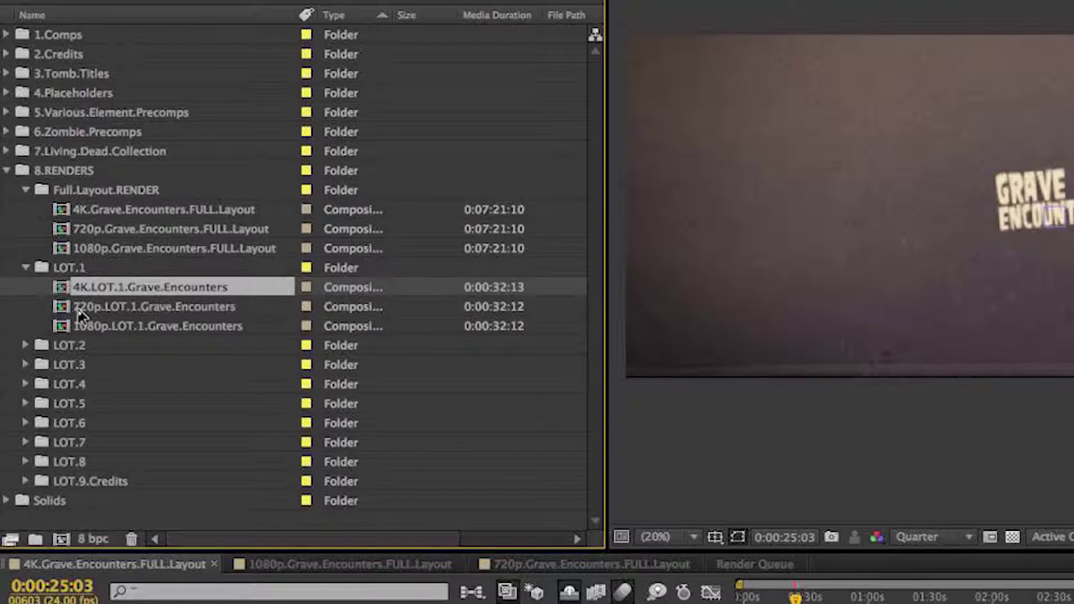
click(82, 308)
click(75, 327)
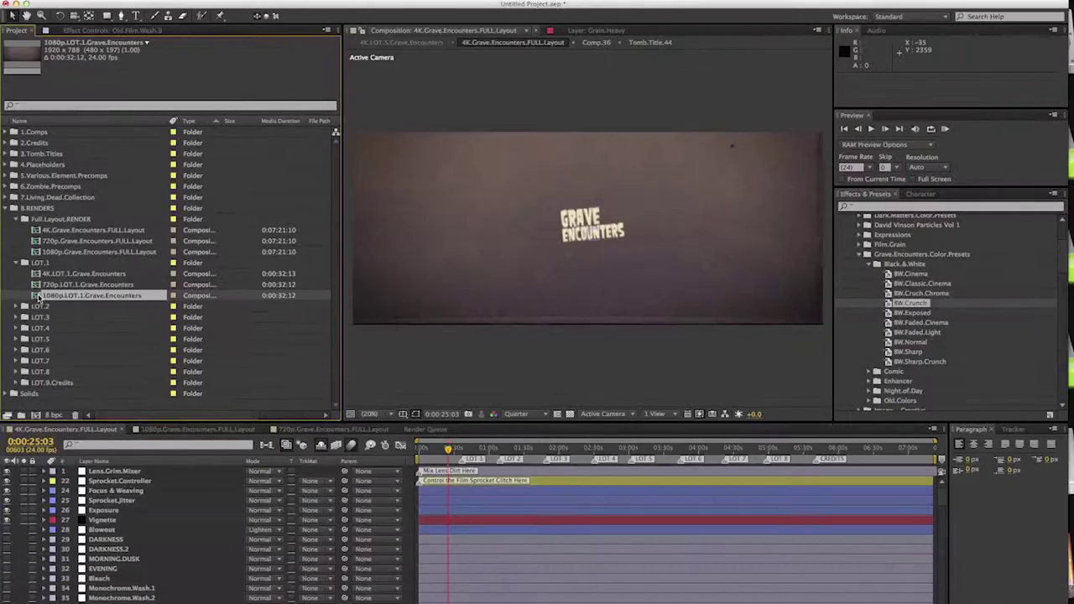
Step: Open the 1080p LOT.1 comp, preview a frame near 0:01:08:04, then return to the 4K comp
double_click(73, 328)
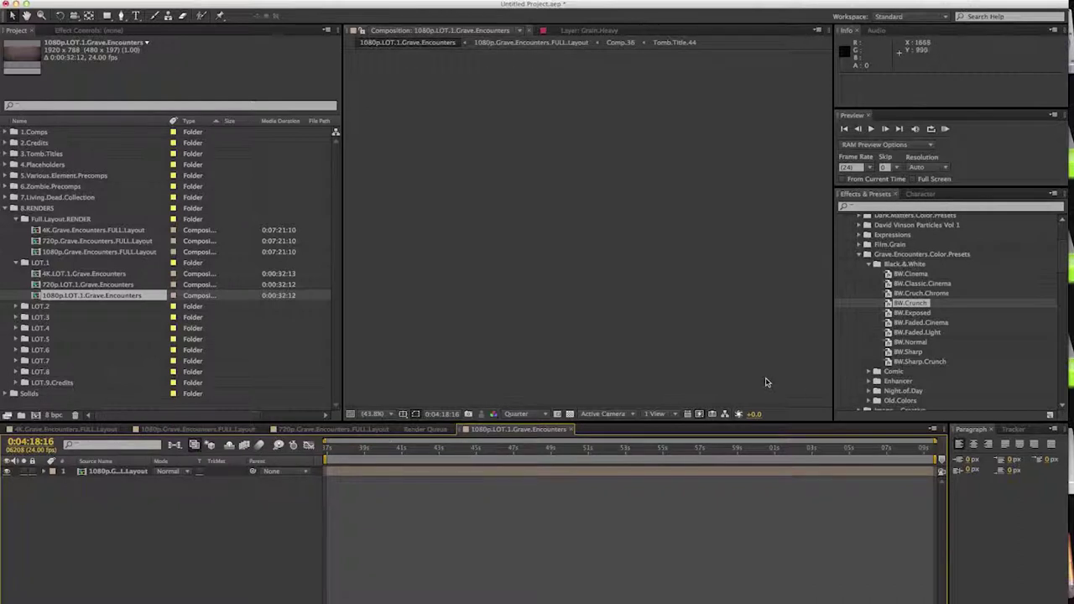
click(904, 454)
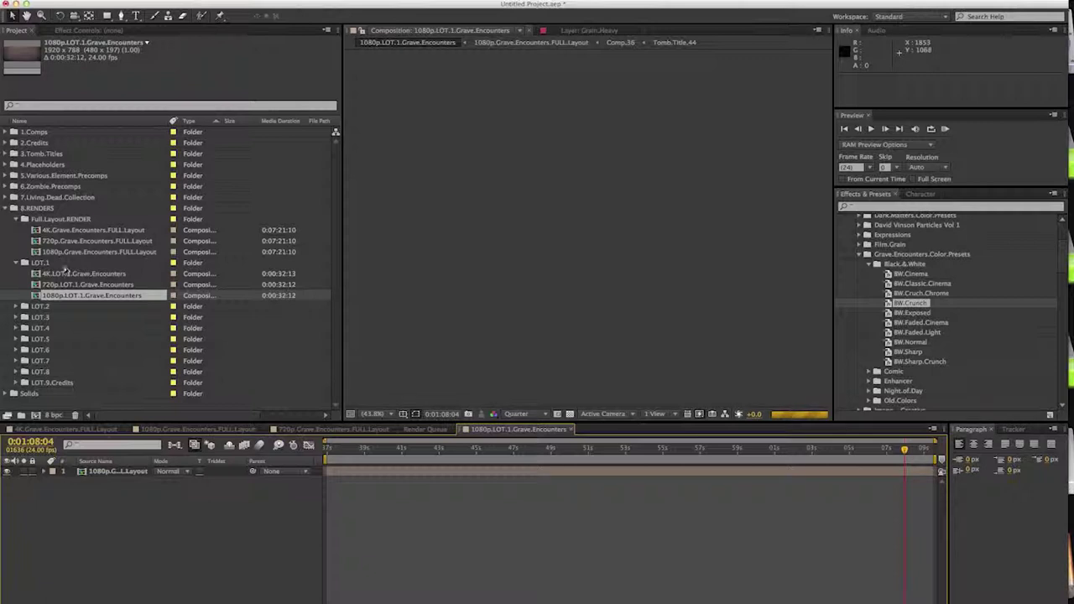
click(15, 263)
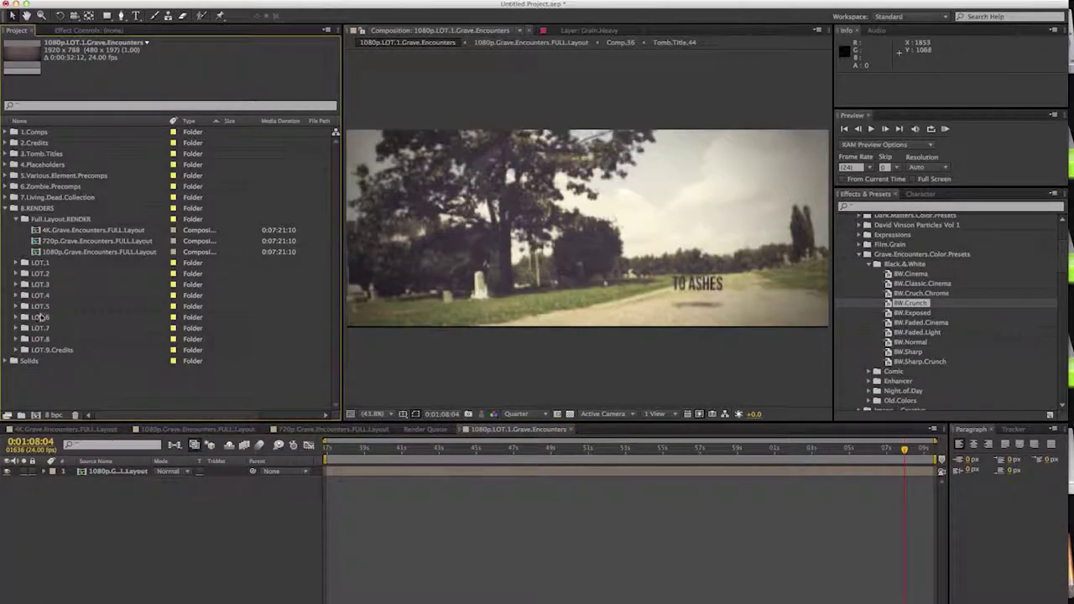
click(88, 428)
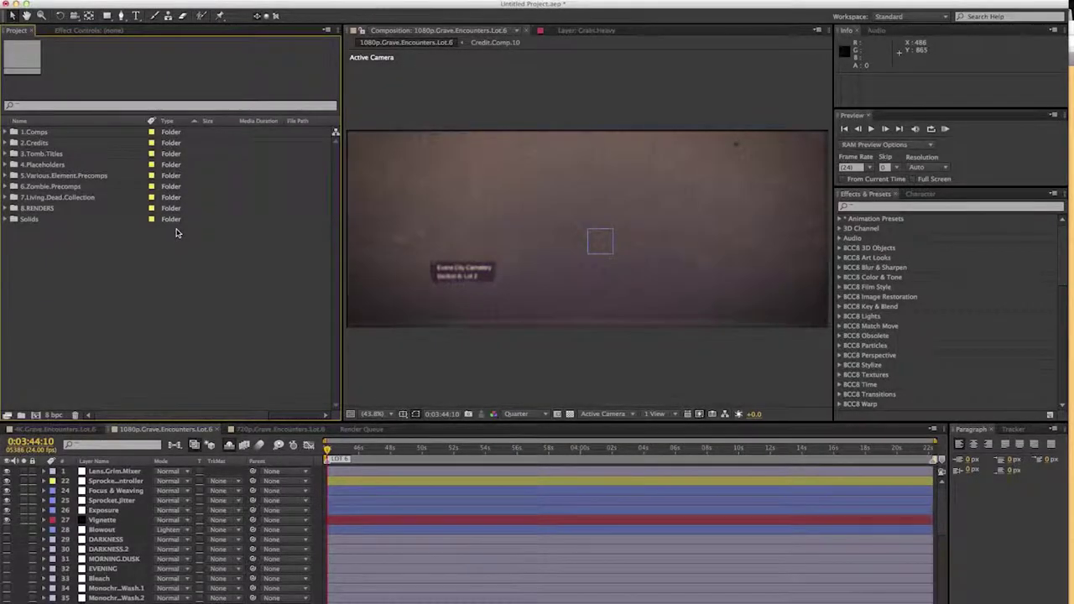
Step: Peek inside the 1.Comps folder and scroll the 4K full-layout timeline
click(5, 133)
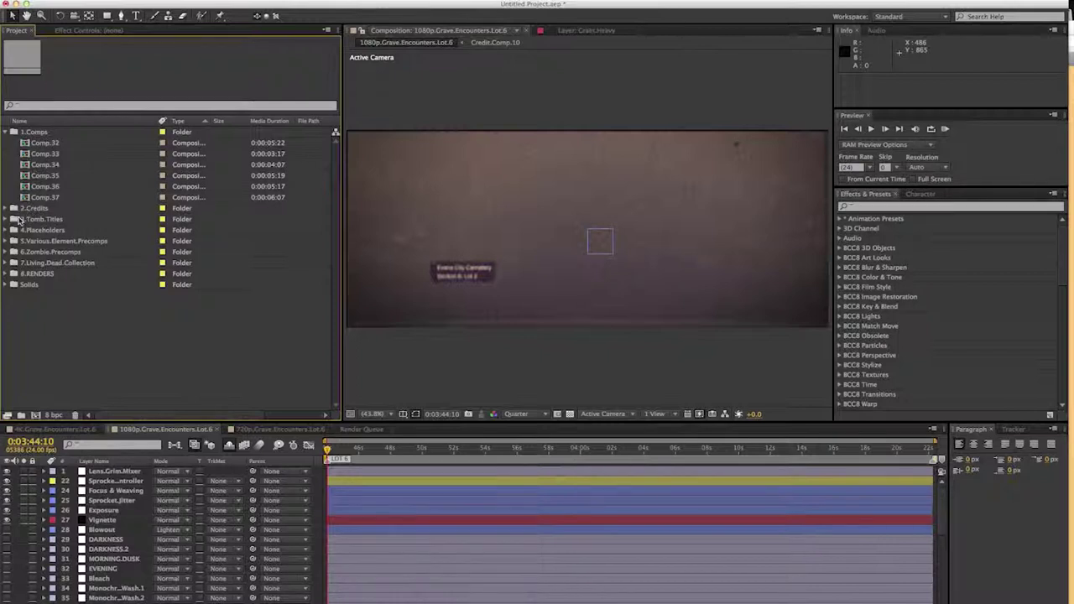
click(6, 132)
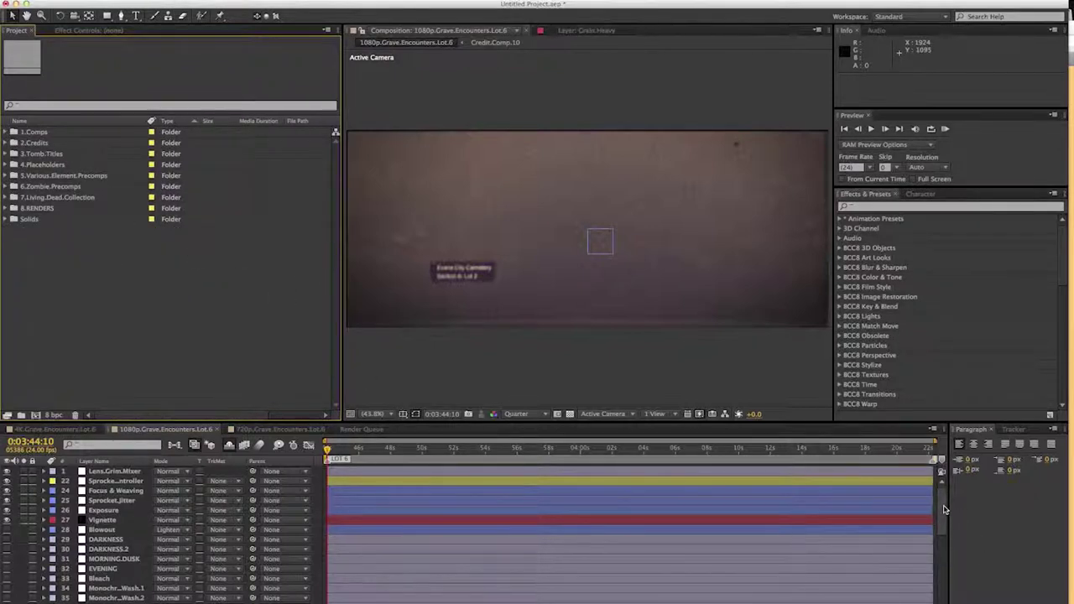
drag(943, 509, 943, 472)
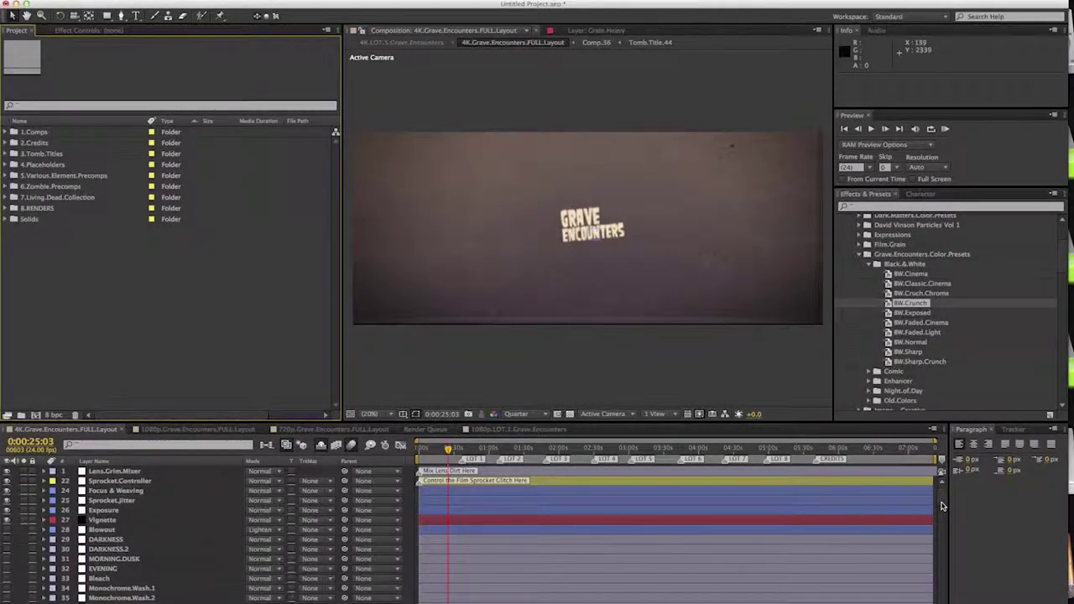
Step: Mix Dirt.1, Soap.1 and Smudge.3 grime into the Lens.Grim.Mixer effect settings
click(133, 471)
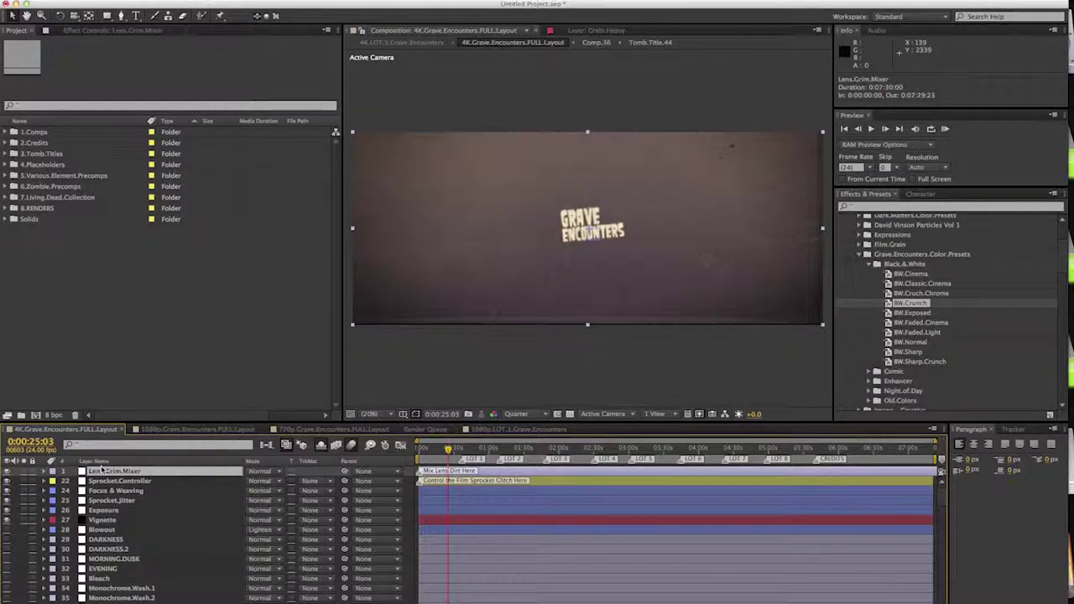
click(90, 31)
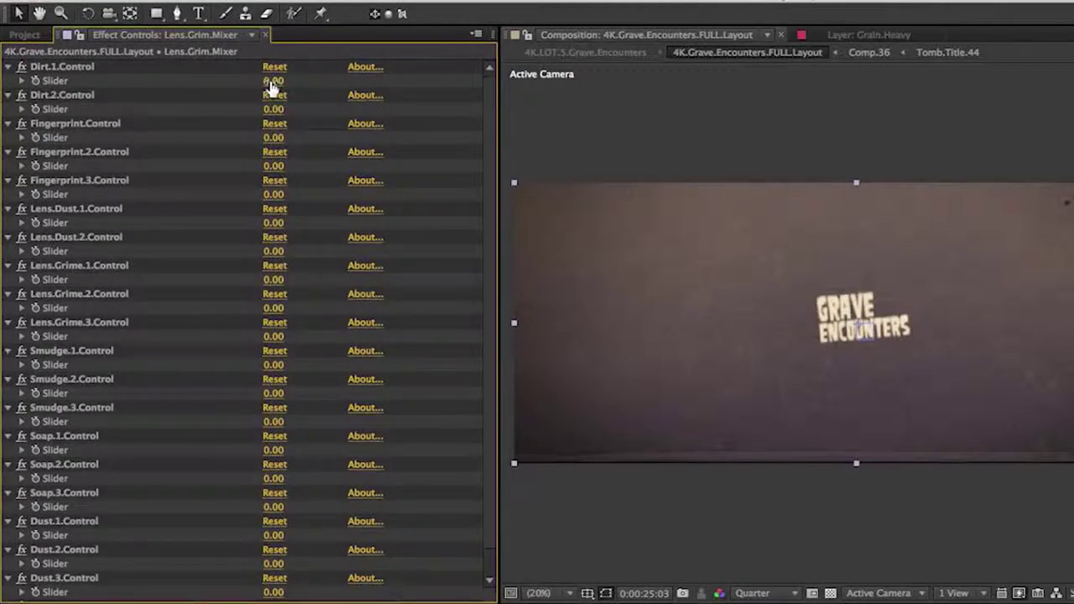
drag(274, 81, 334, 85)
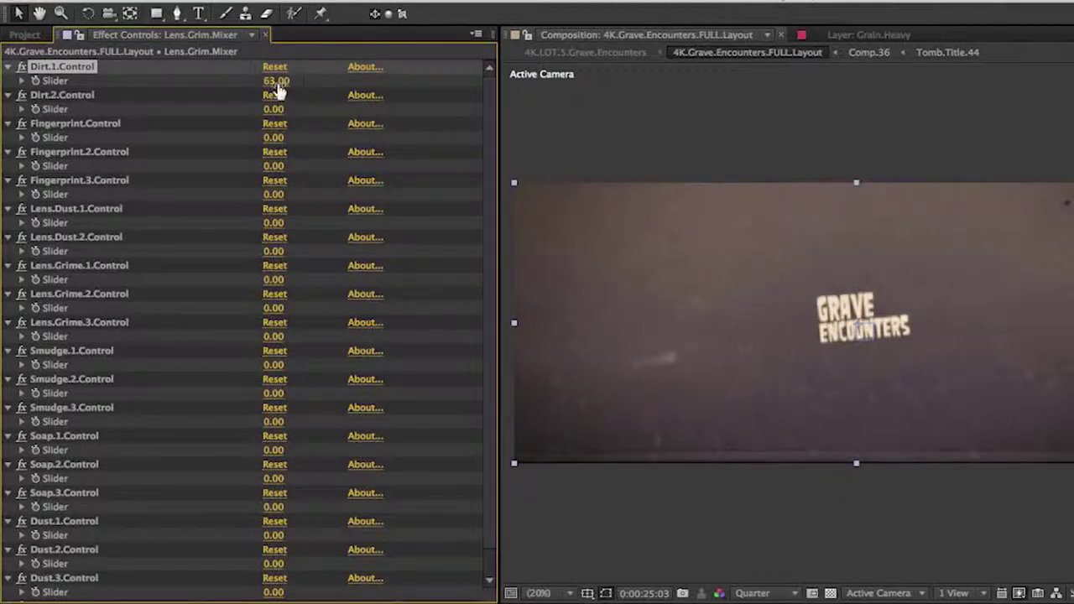
drag(275, 81, 318, 117)
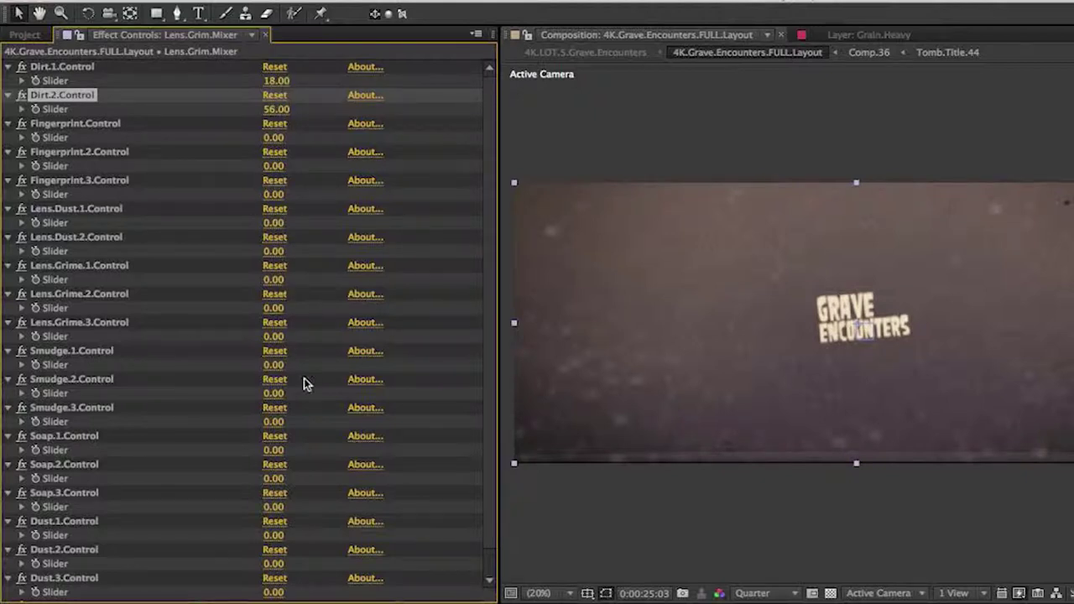
drag(277, 449, 333, 450)
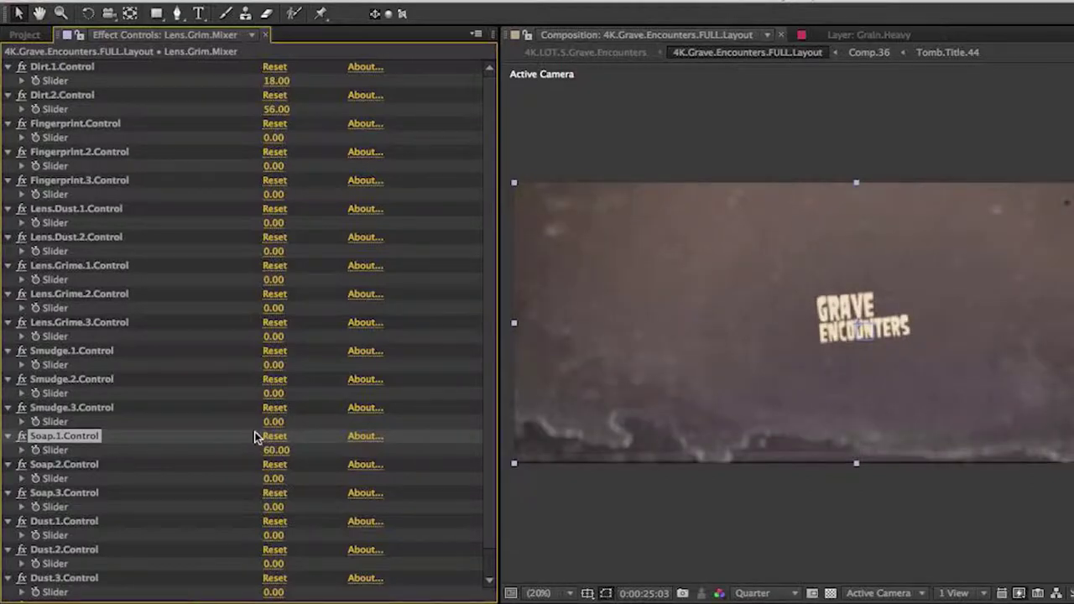
drag(277, 422, 315, 422)
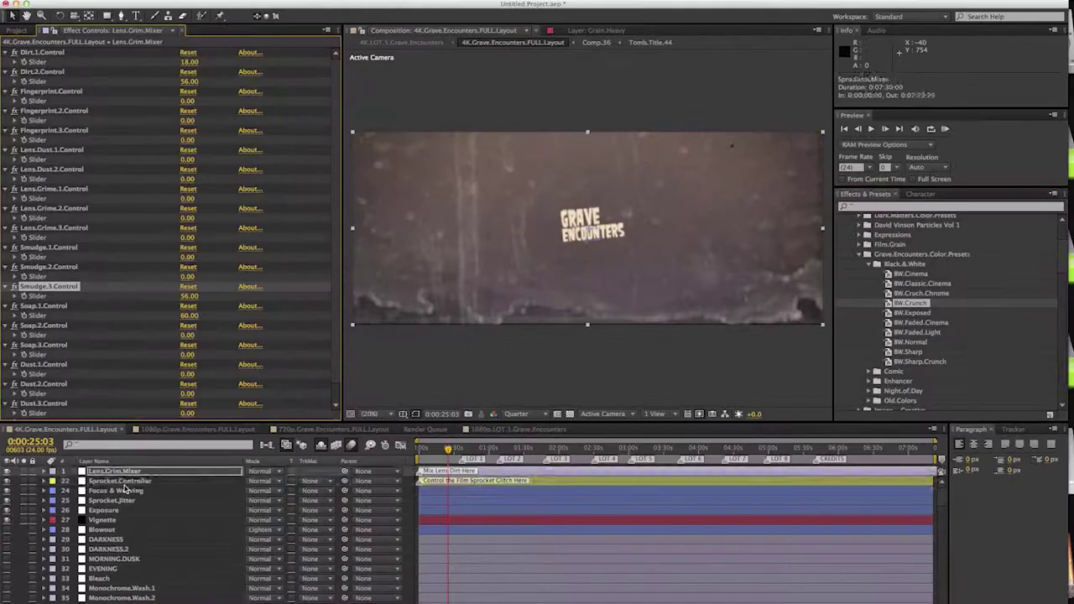
click(119, 481)
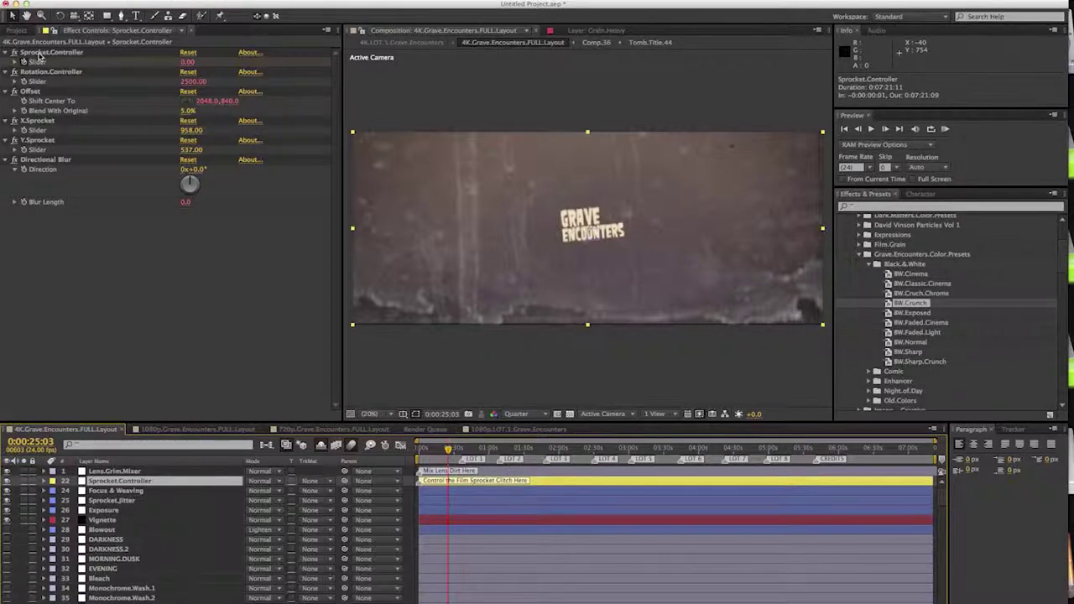
Step: Delete the Sprocket.Controller Slider keyframe at 0:00:25:03
click(185, 62)
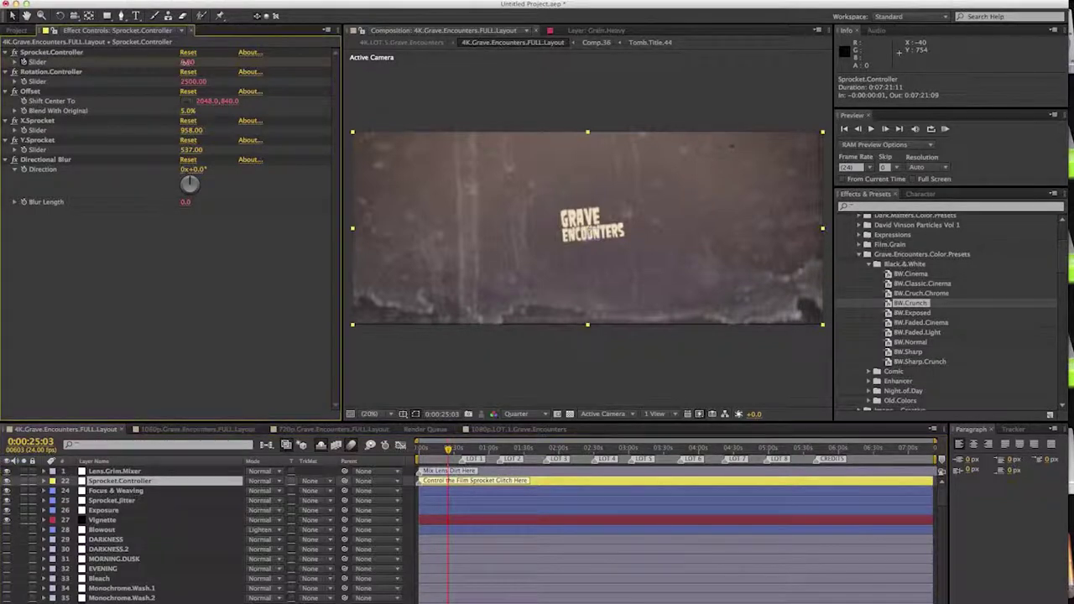
mouse_move(186, 62)
mouse_down()
mouse_move(199, 63)
mouse_move(188, 67)
mouse_up()
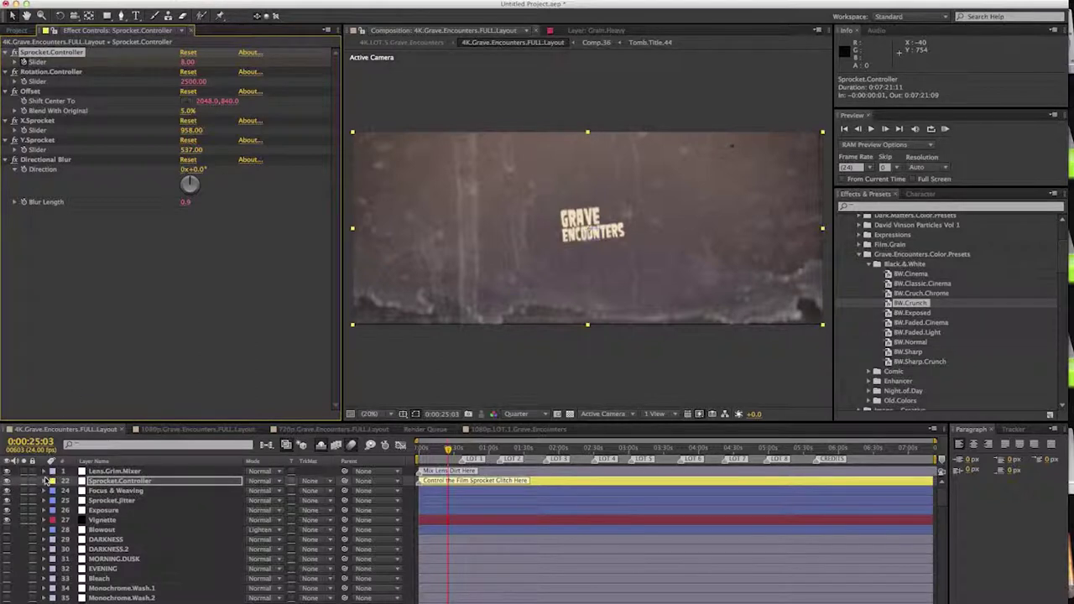
click(43, 482)
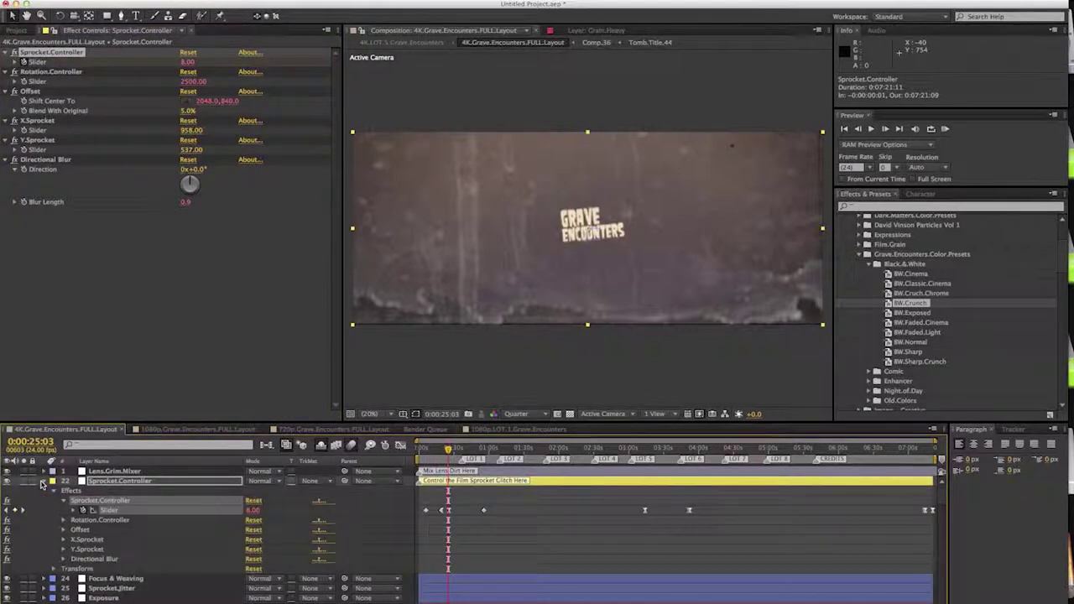
key(equal)
key(equal)
key(equal)
key(equal)
key(equal)
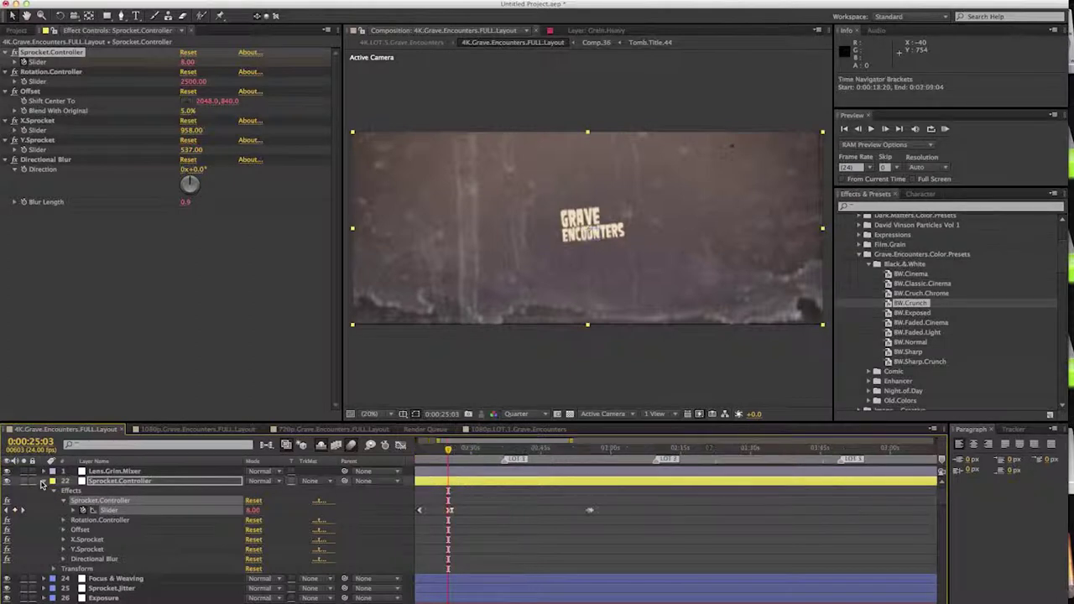
key(Delete)
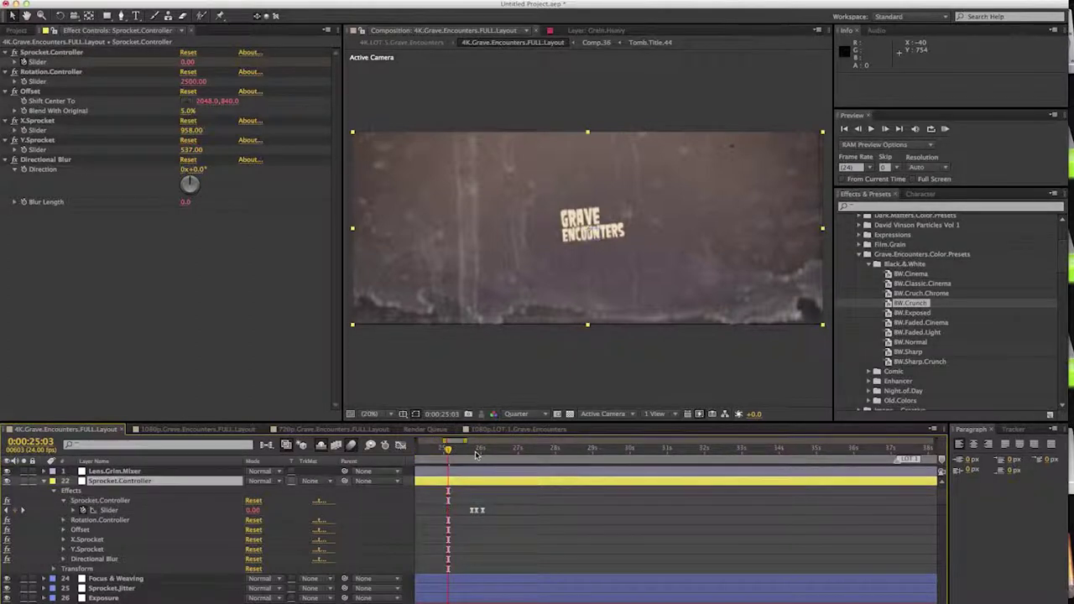
Step: Play back the composition to check the sprocket glitch is gone
key(space)
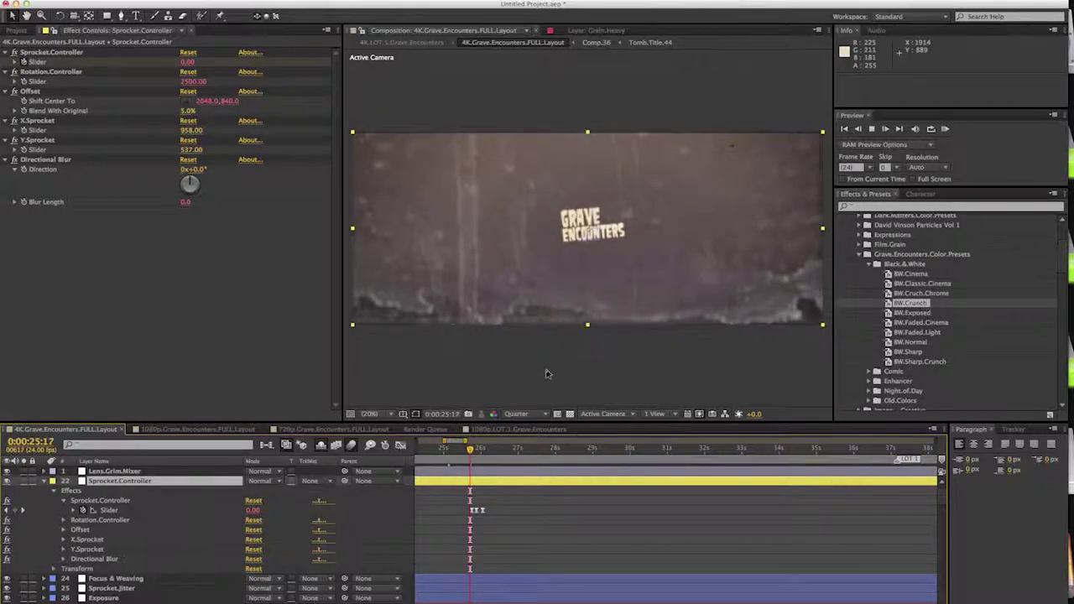
key(space)
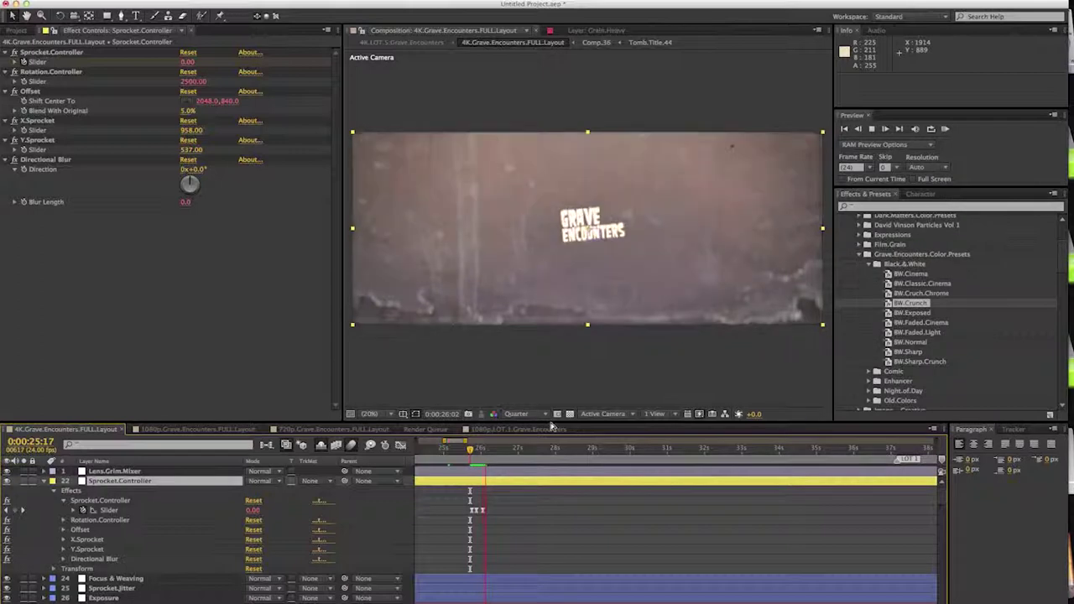
key(space)
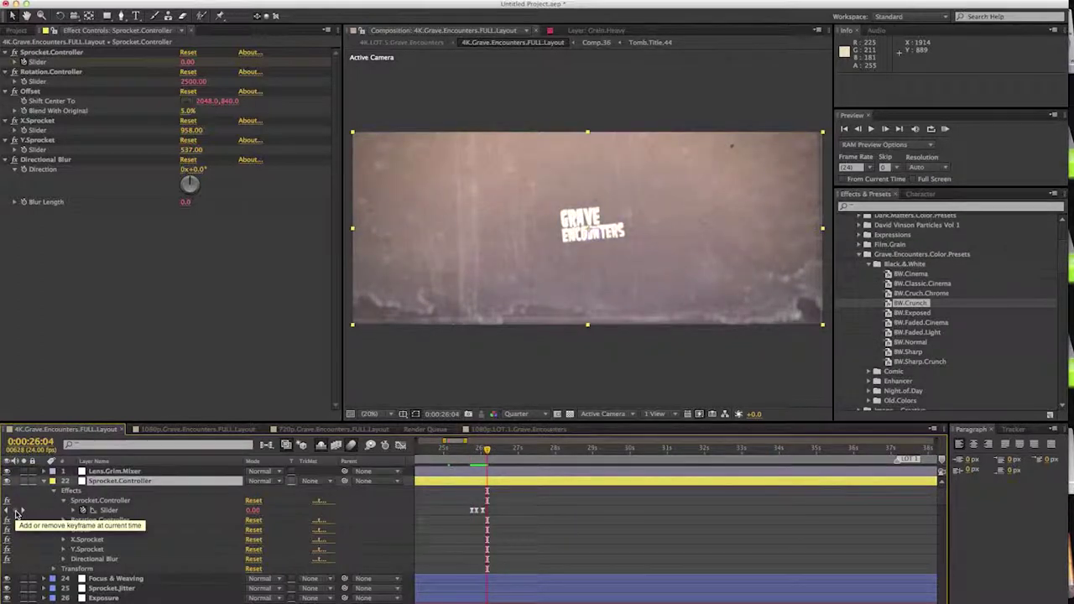
key(Page_Down)
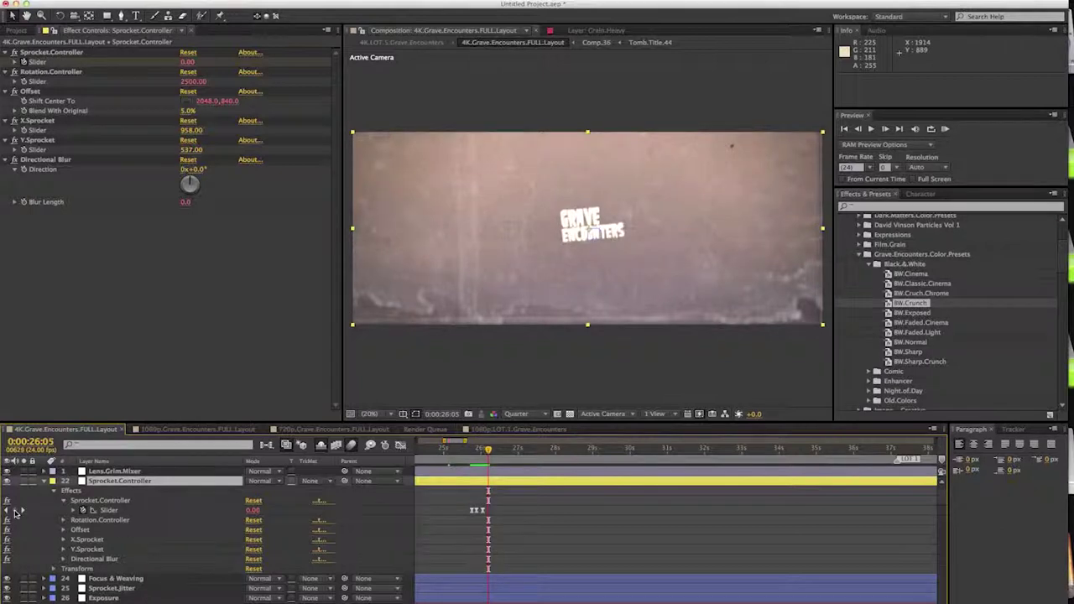
click(15, 512)
key(space)
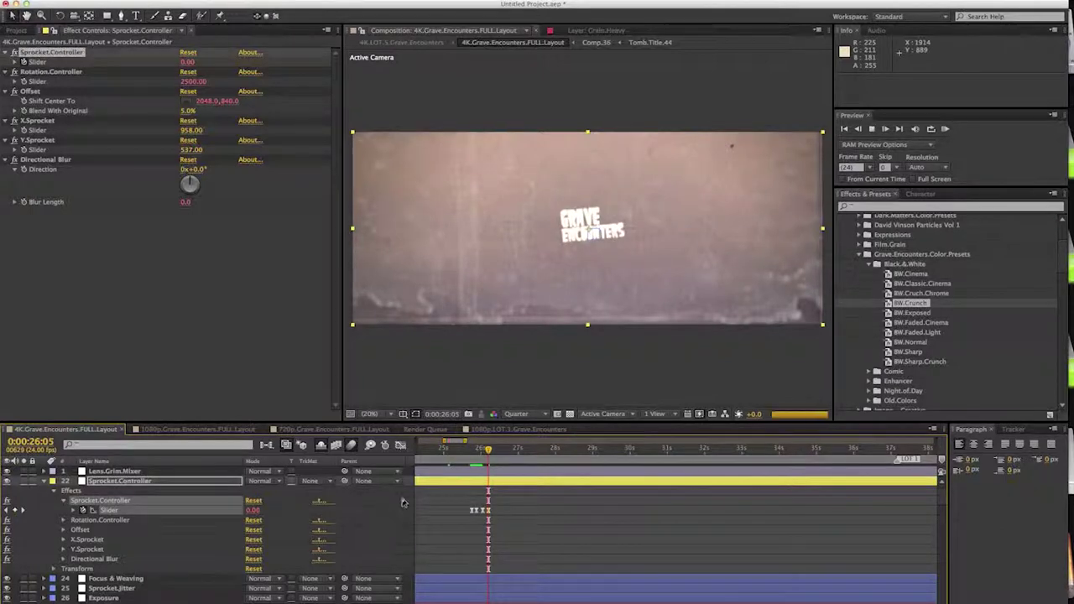
key(space)
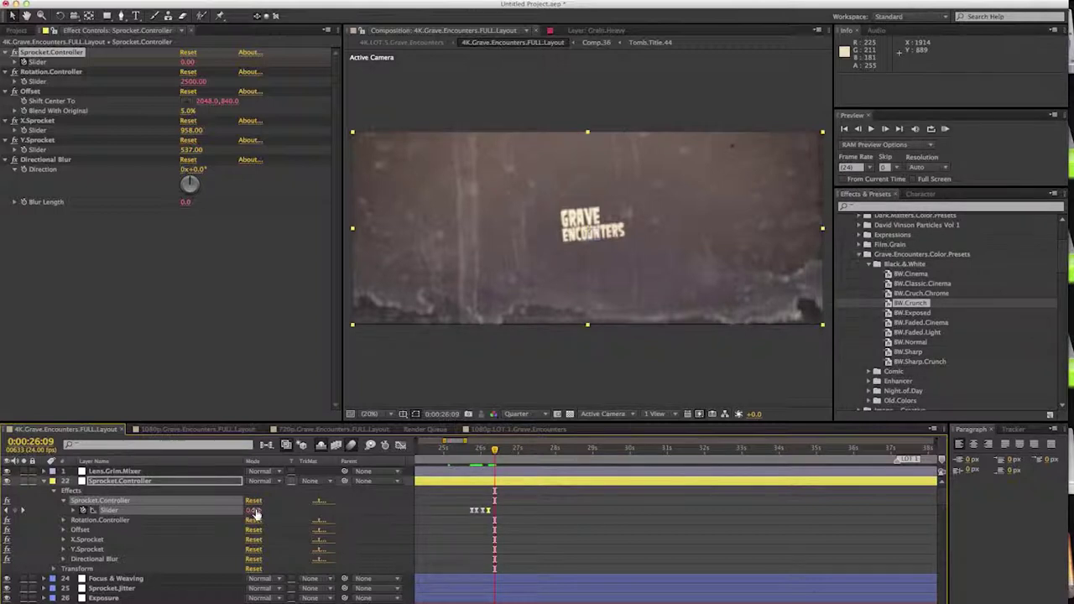
Step: Add trial Slider keyframes of 3.00 and 0.00 and preview the sprocket glitch
click(254, 511)
text(3)
key(Return)
key(space)
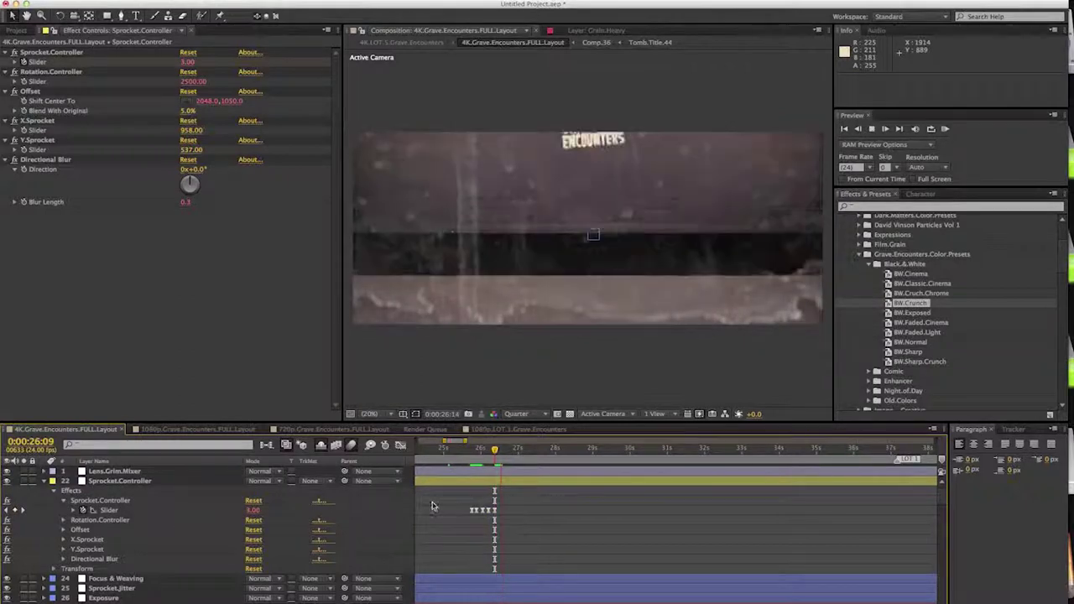
key(space)
click(254, 510)
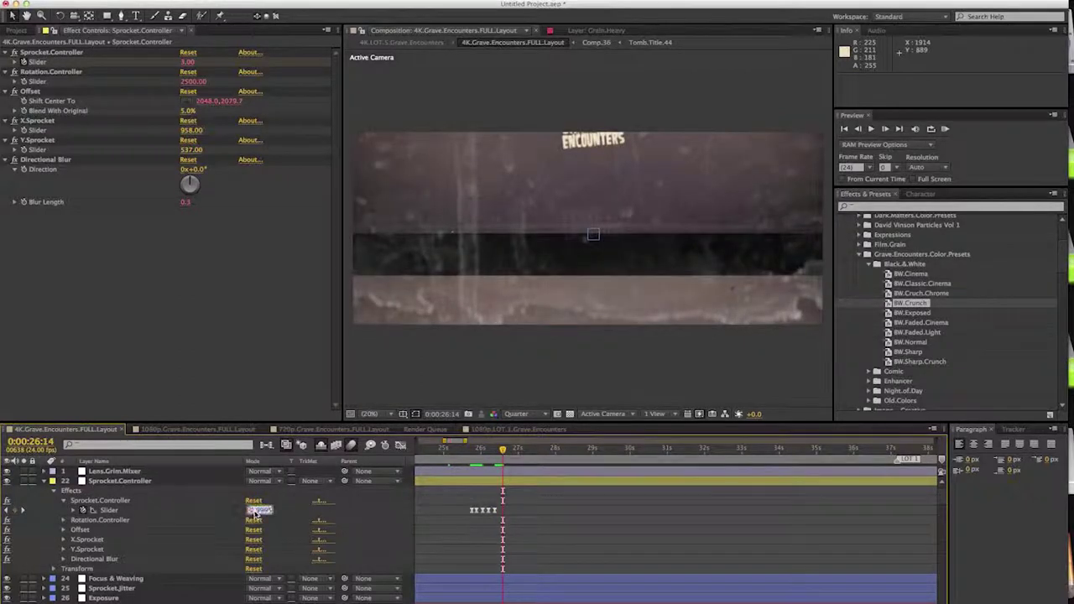
text(0)
key(Return)
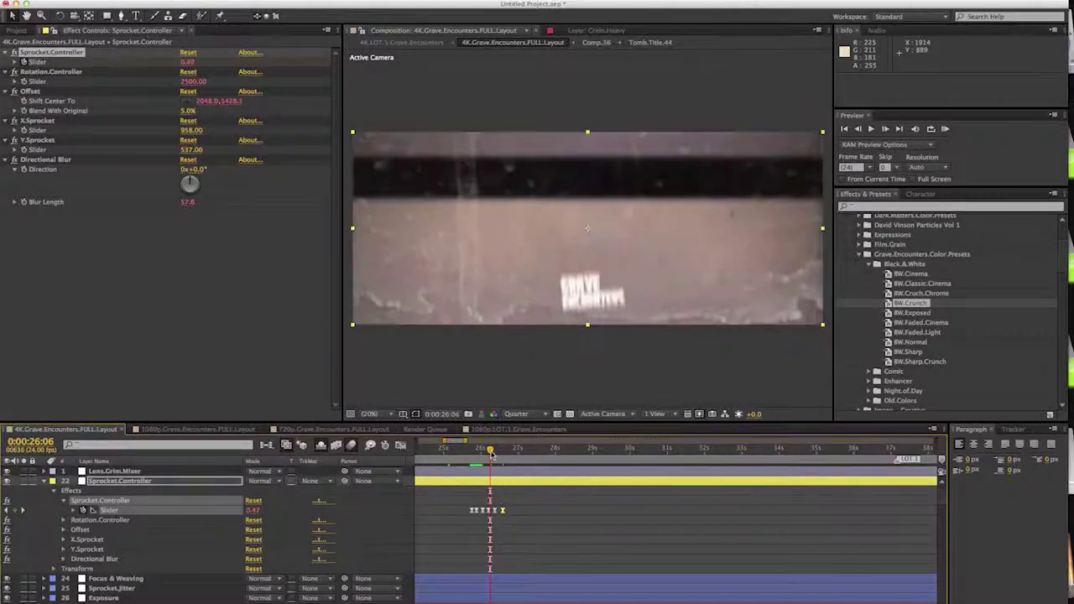
key(space)
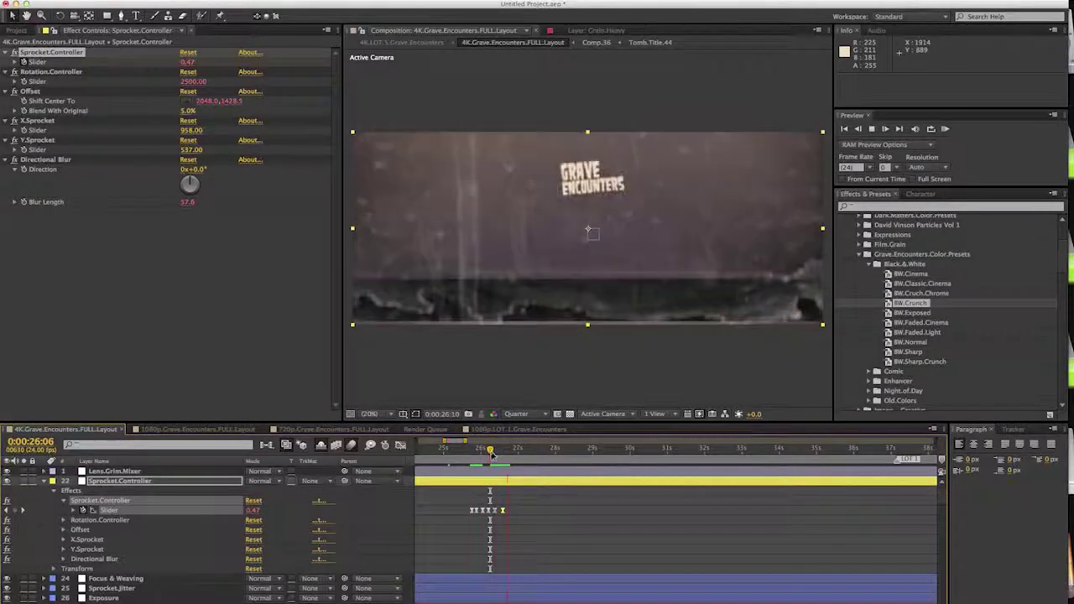
key(space)
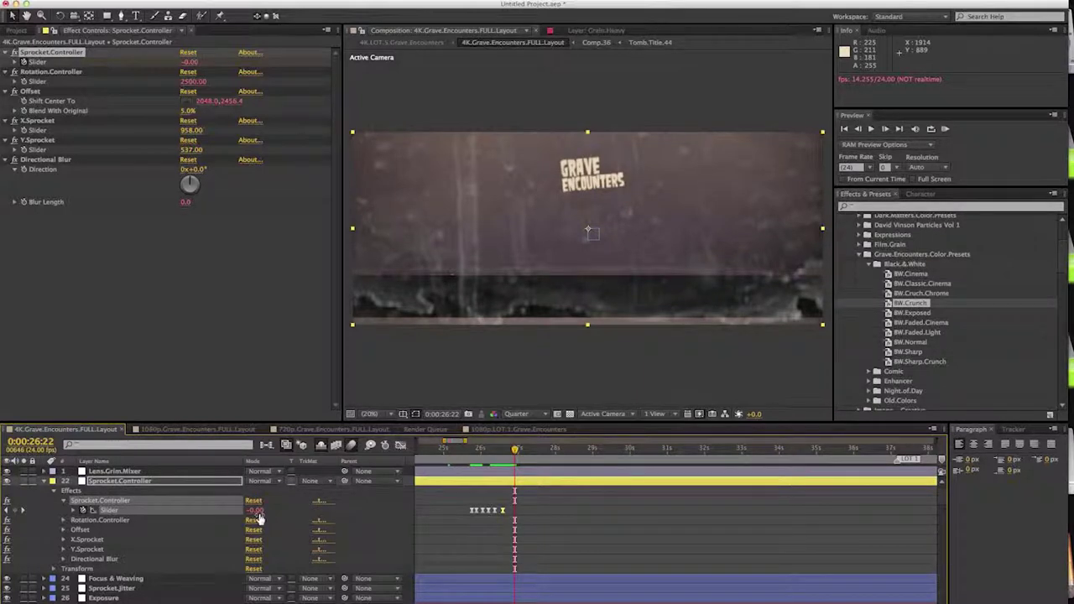
Step: Delete the trial Slider keyframes and collapse the Sprocket.Controller layer
drag(503, 510, 510, 509)
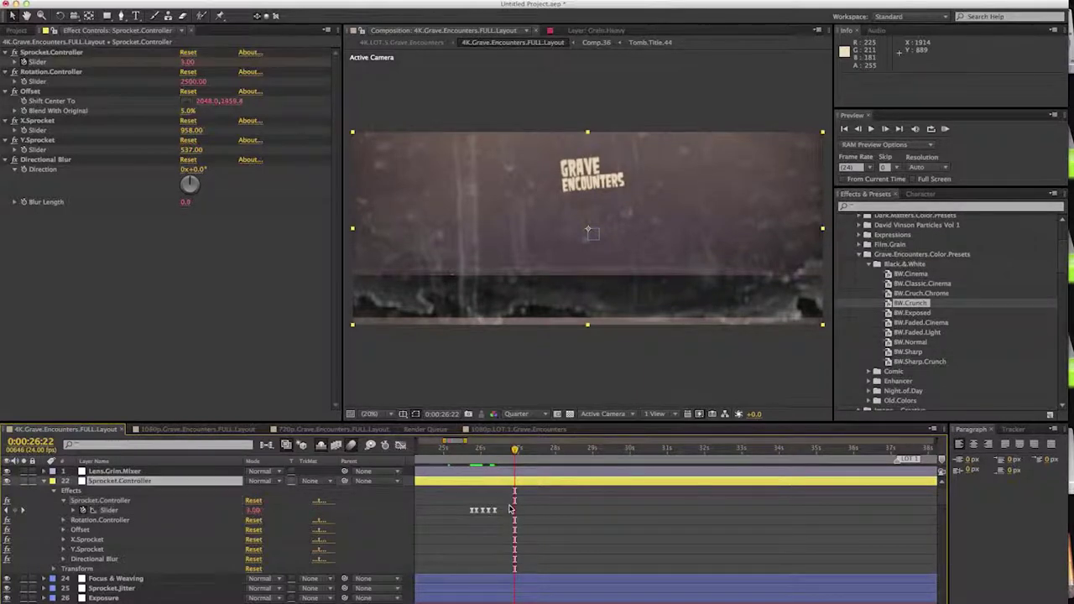
key(super+z)
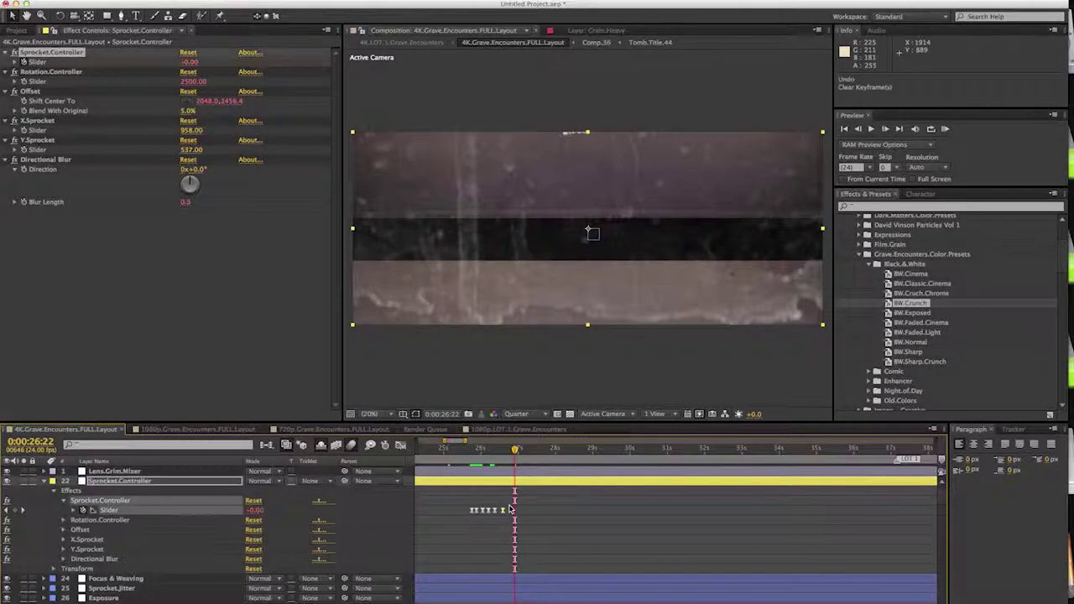
key(j)
drag(509, 502, 486, 521)
key(Delete)
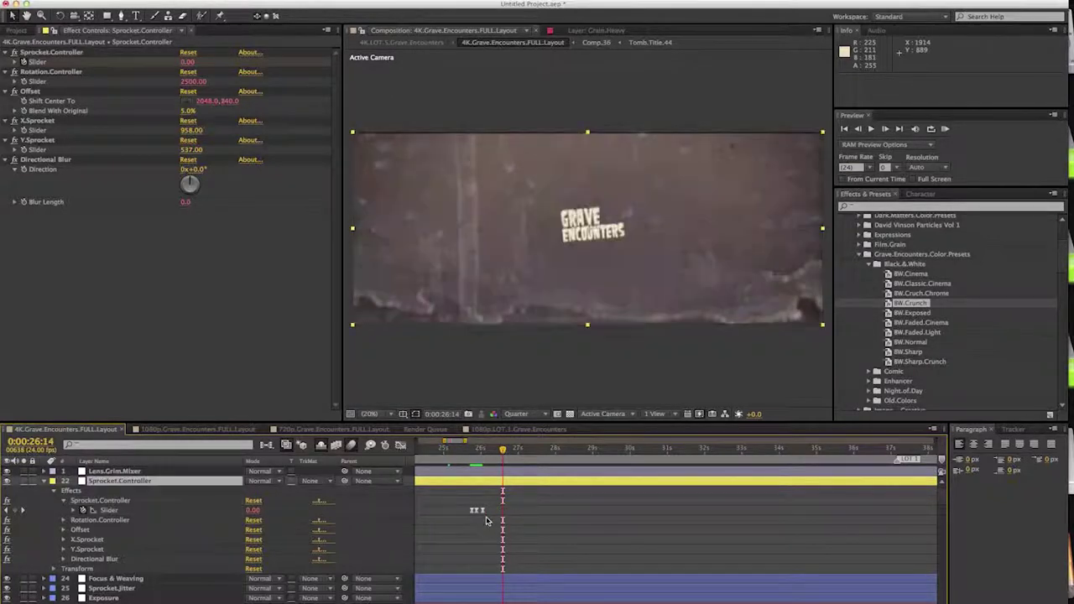
key(F2)
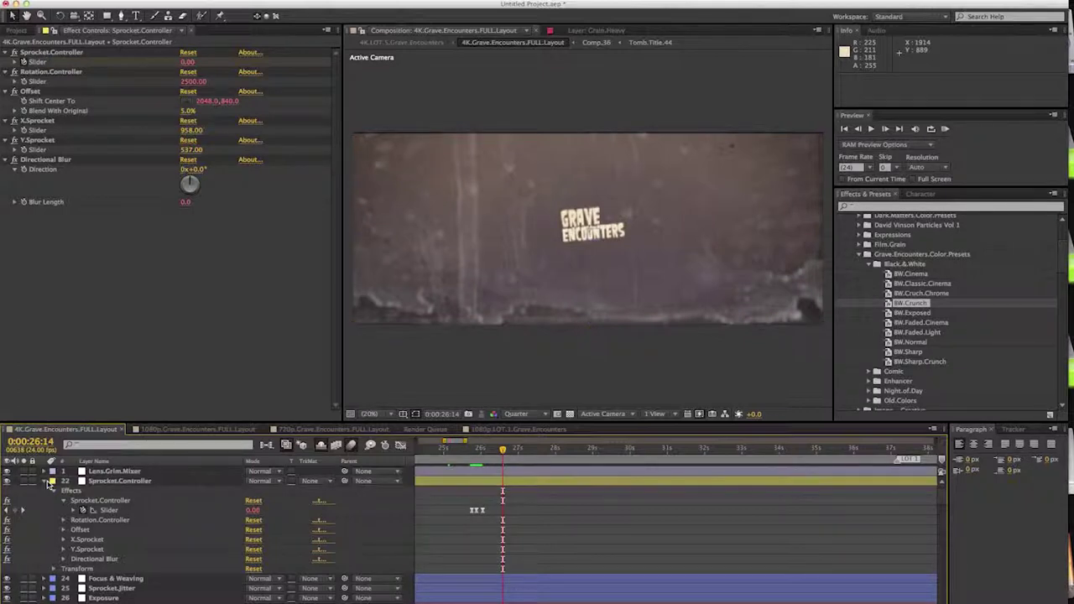
click(45, 482)
click(109, 491)
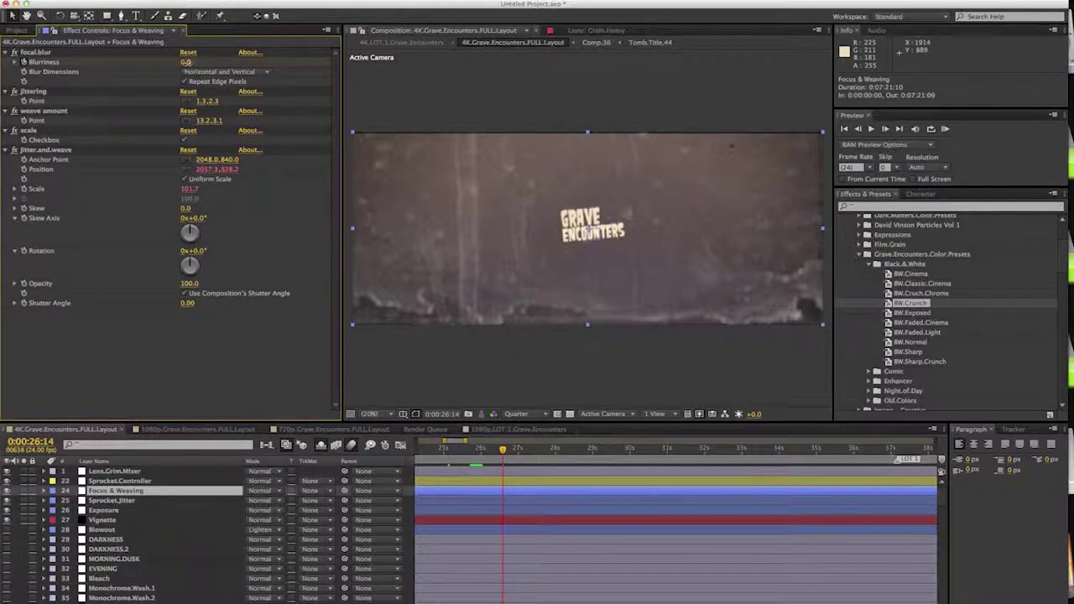
Step: Adjust the Focus & Weaving focal.blur Blurriness, settling on 7.0
drag(185, 63, 193, 62)
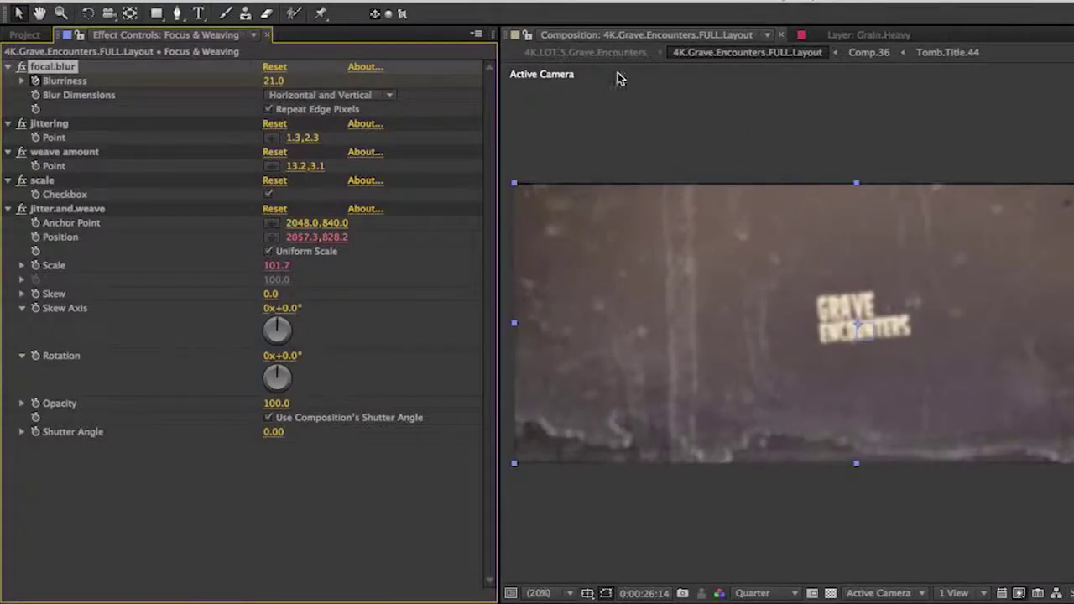
drag(270, 84, 278, 86)
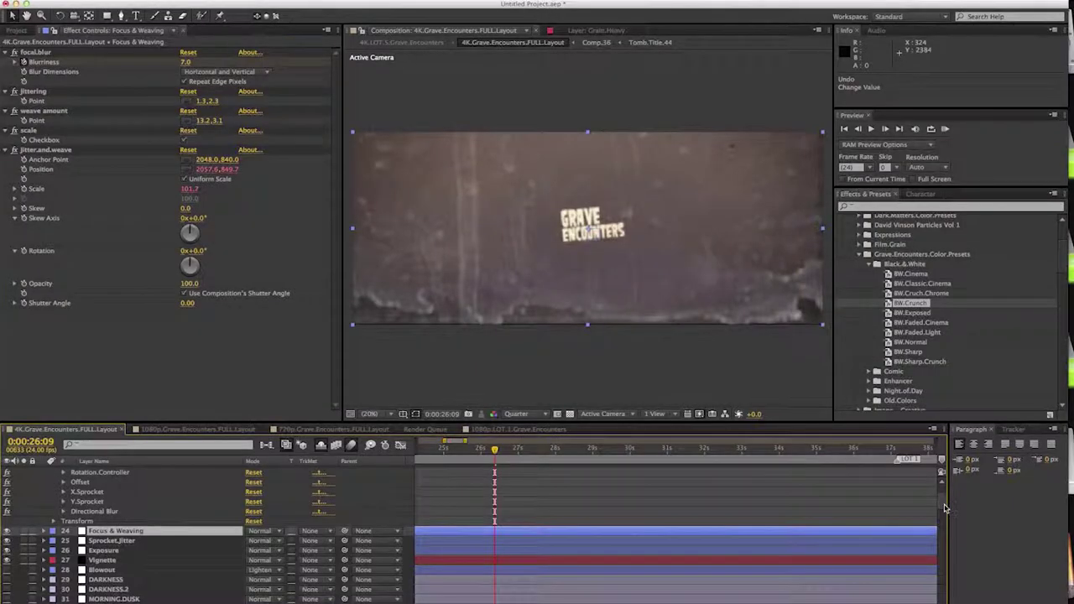
scroll(938, 493, up, 2)
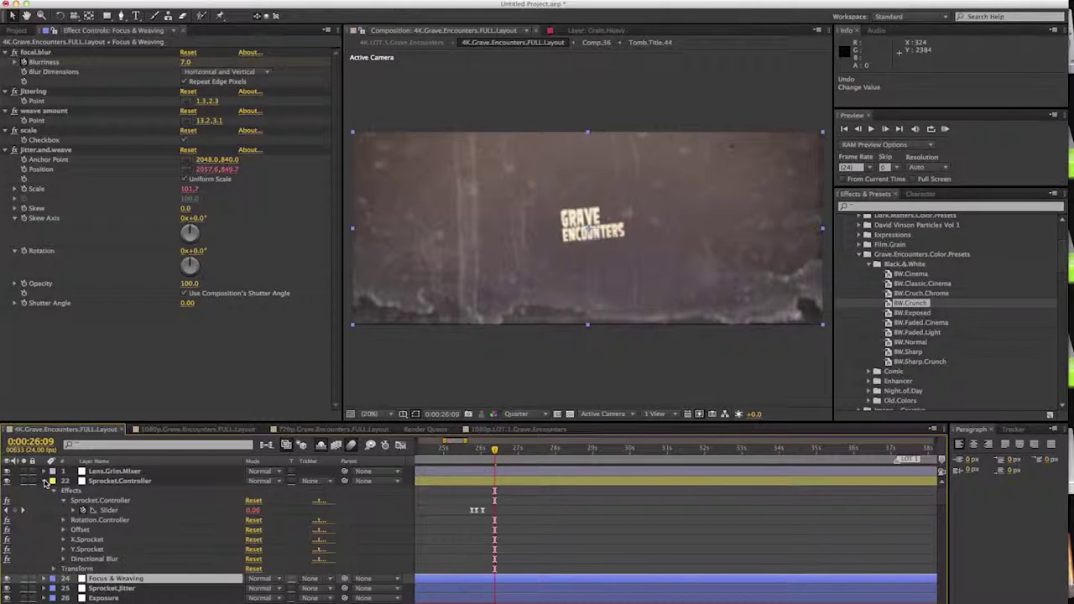
click(45, 482)
click(112, 501)
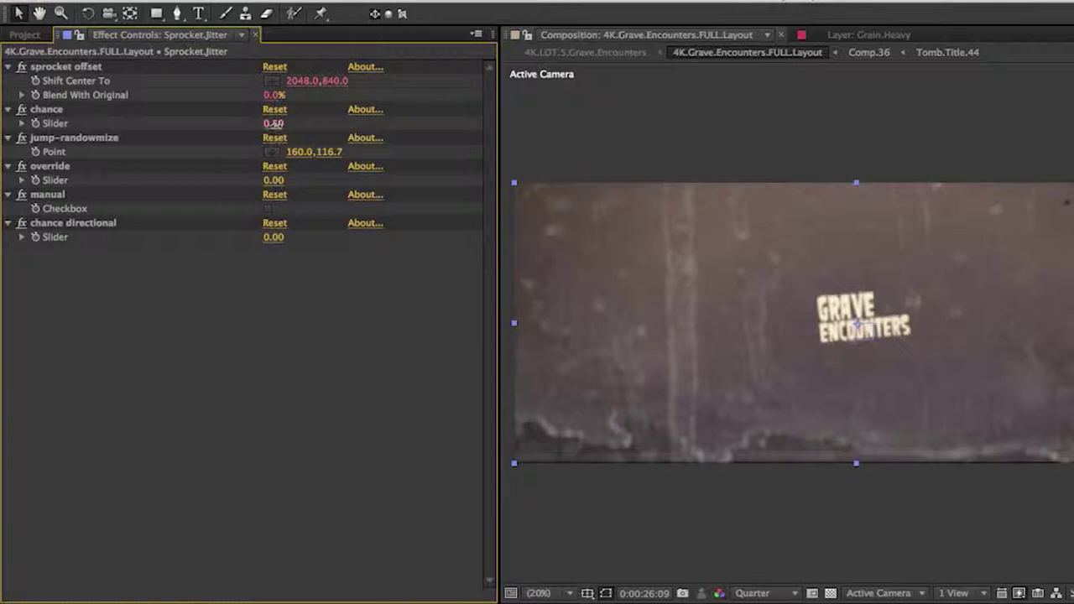
Step: Raise the Sprocket.Jitter chance to 14.50 and step through frames to watch the jitter
mouse_move(276, 126)
mouse_down()
mouse_move(299, 146)
mouse_move(276, 126)
mouse_move(285, 126)
mouse_up()
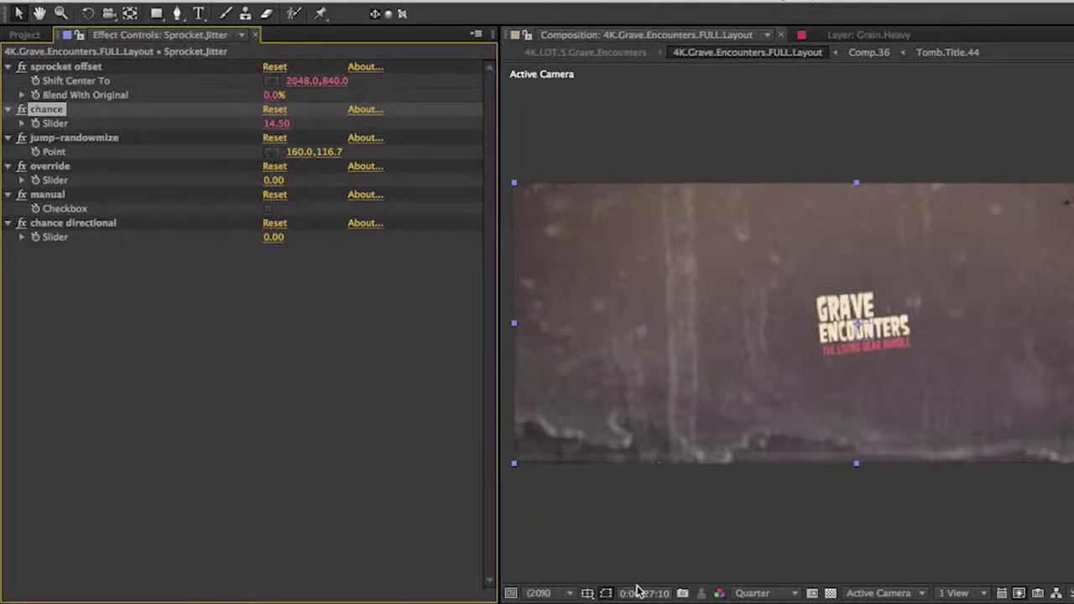
key(Page_Down)
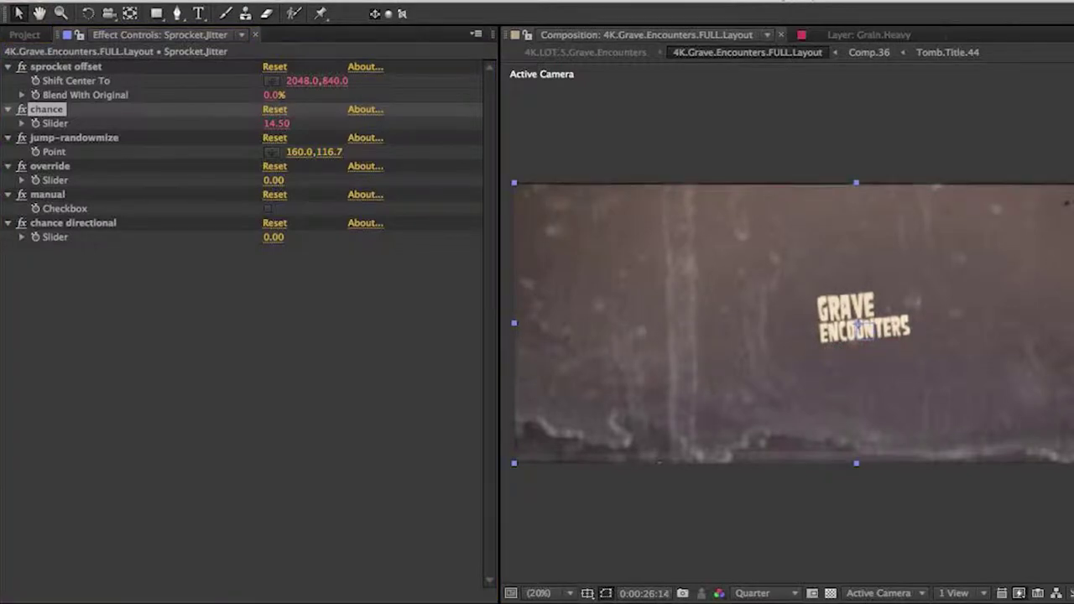
key(Page_Down)
key(Page_Down)
key(Page_Down)
key(Page_Down)
key(Page_Down)
key(Page_Down)
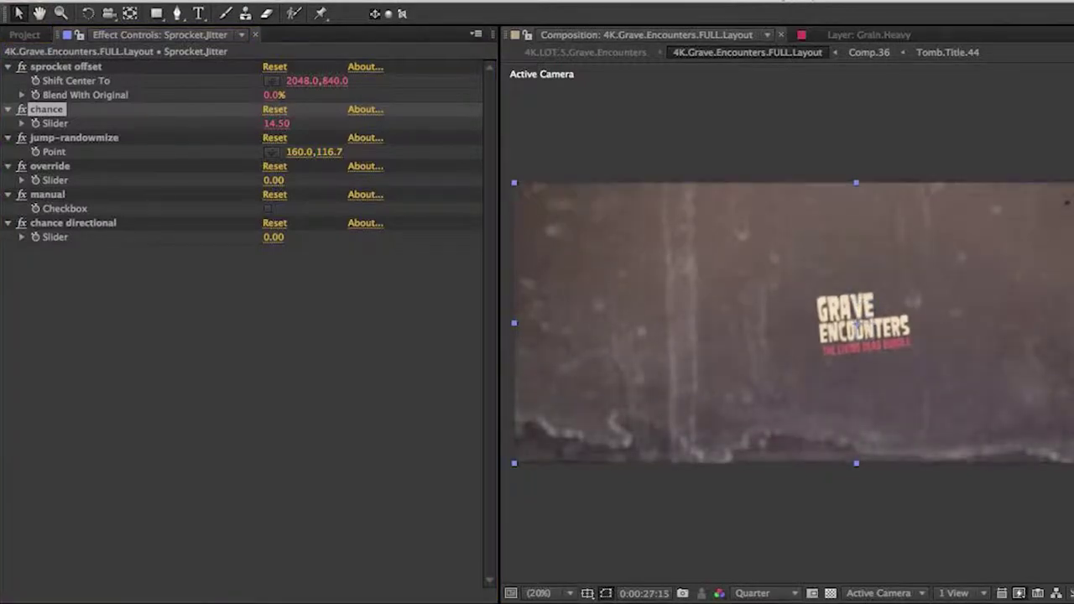
key(Page_Down)
key(Page_Down)
key(Page_Down)
key(Page_Down)
key(Page_Down)
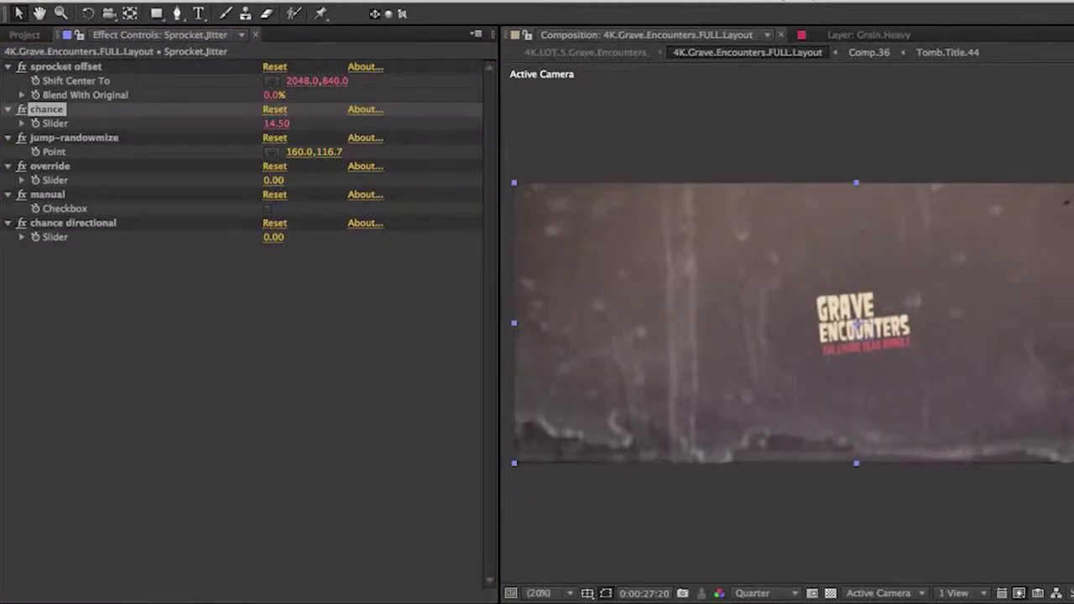
key(Page_Down)
key(Page_Down)
key(Page_Down)
key(Page_Down)
key(Page_Down)
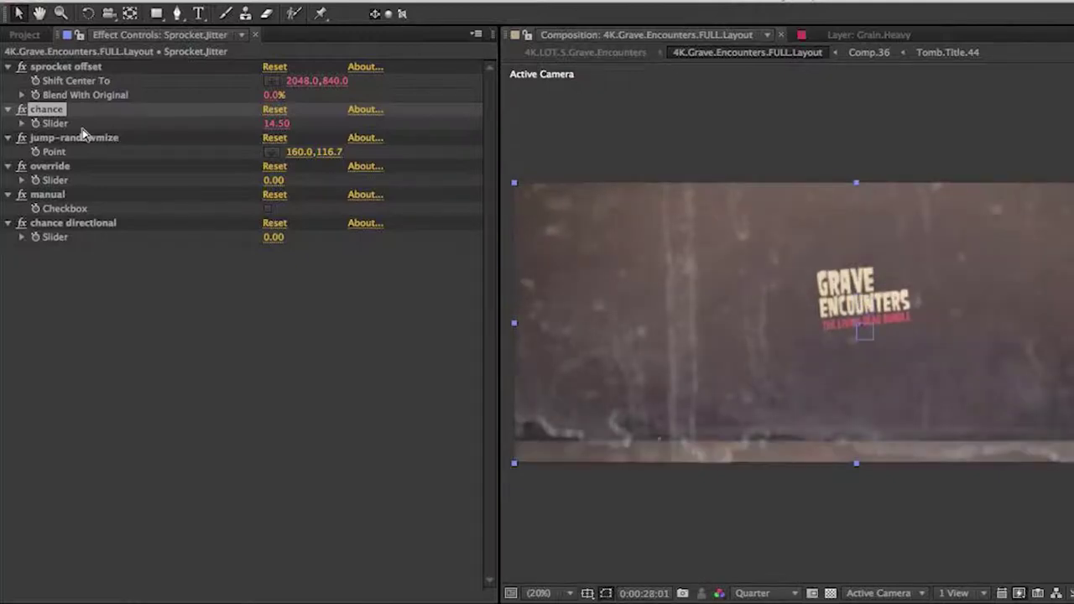
key(Page_Down)
key(Page_Down)
key(Page_Down)
key(Page_Down)
key(Page_Down)
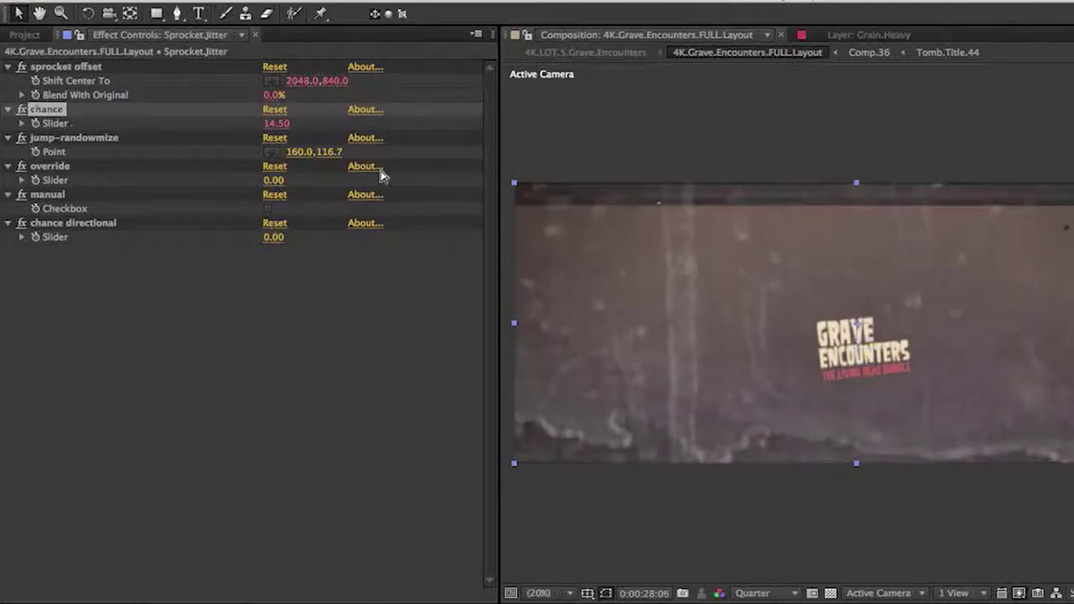
key(Page_Down)
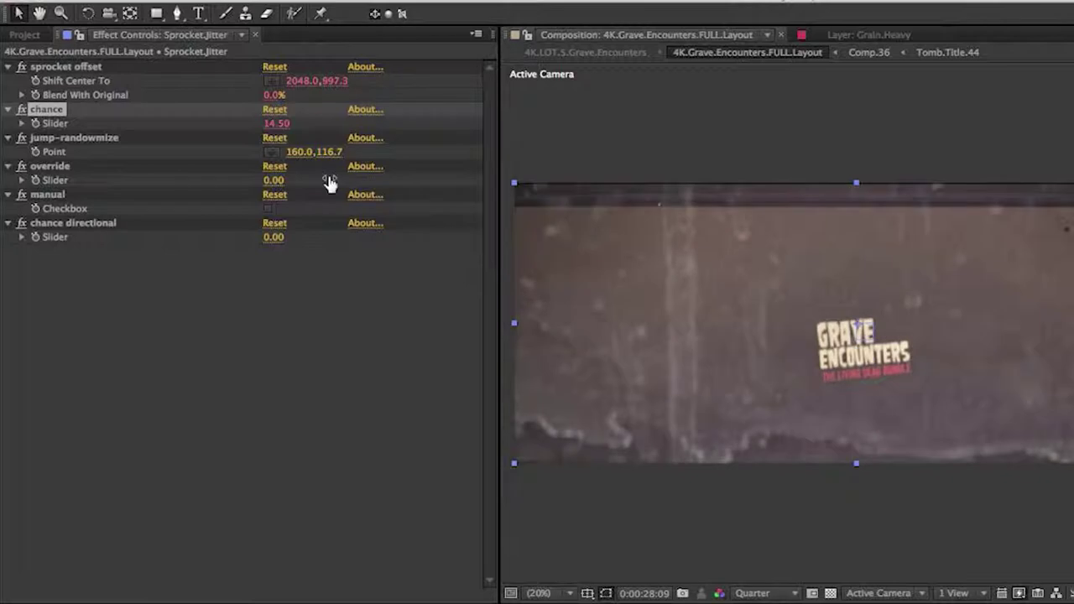
Step: Enter chance 0.50, then change it to 2.00 and play back the footage
click(277, 123)
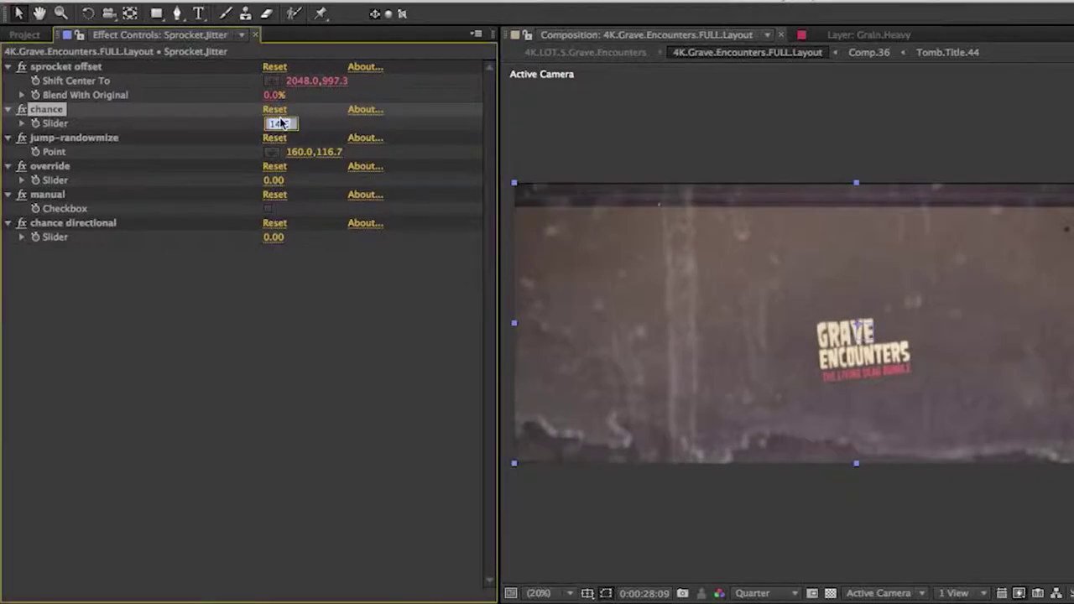
text(0.50)
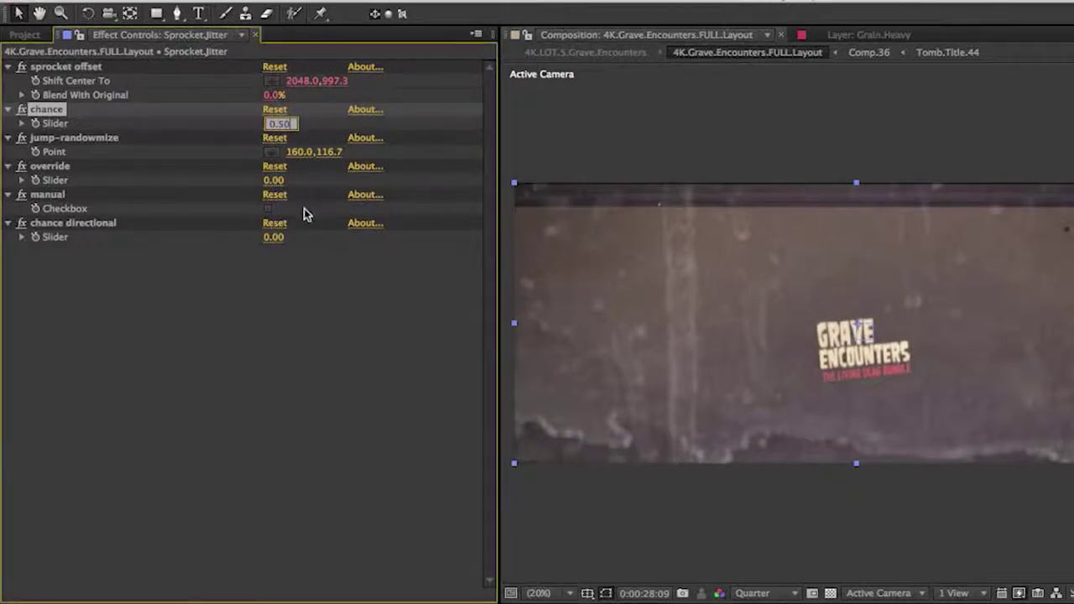
click(329, 298)
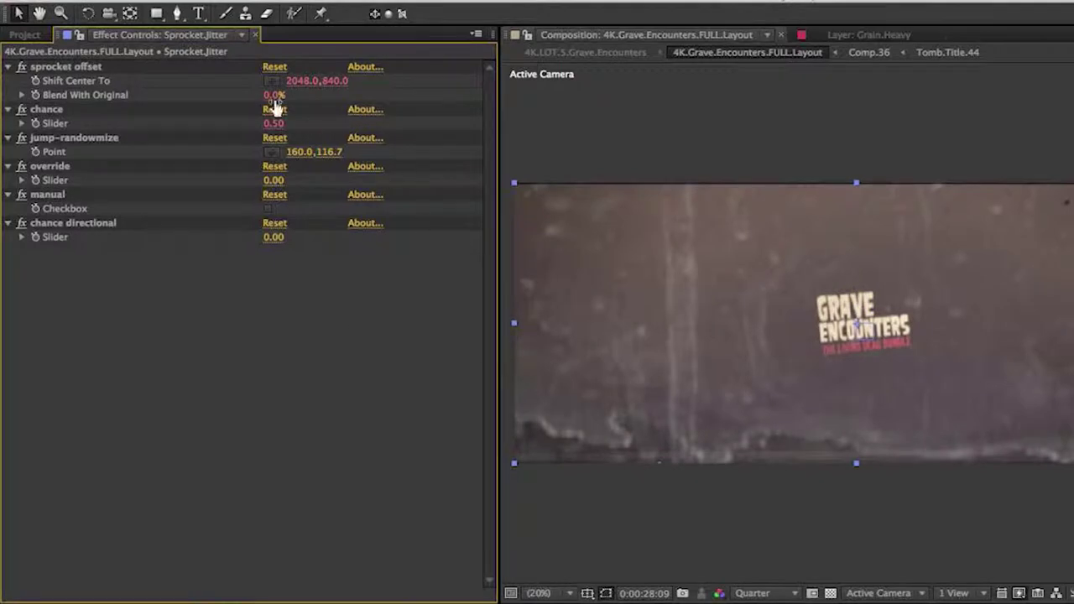
click(277, 124)
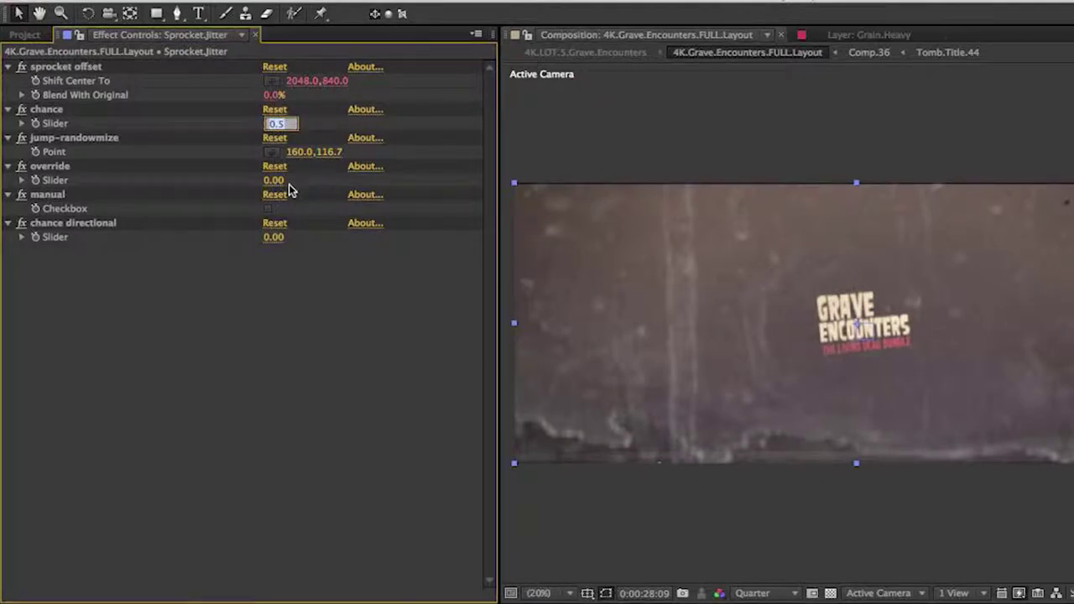
text(2)
click(342, 322)
key(space)
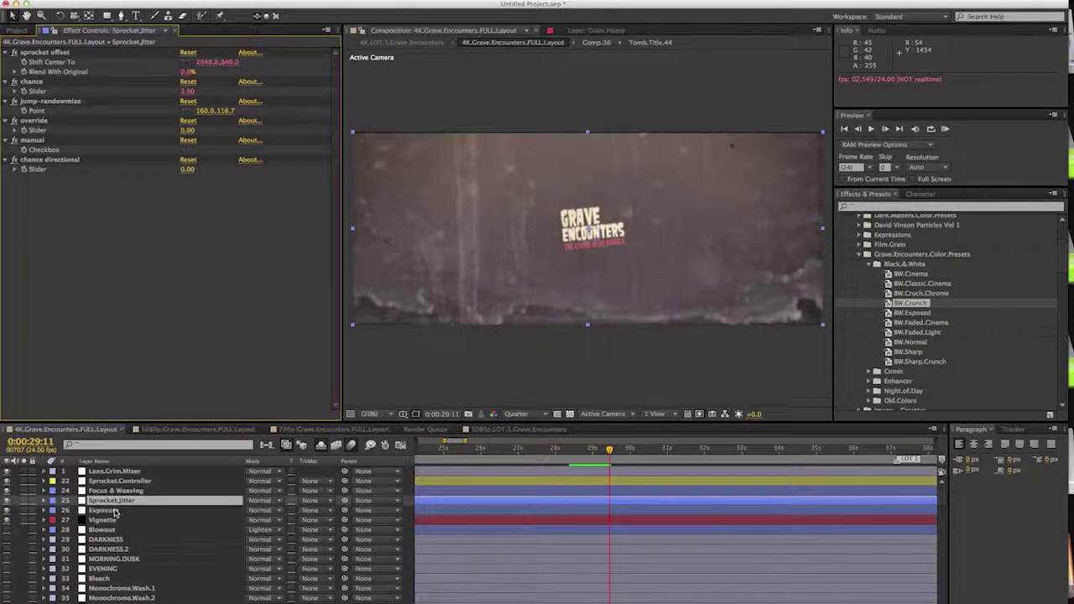
Step: Set the Exposure layer's amount to 3.00 and preview the flash
click(115, 511)
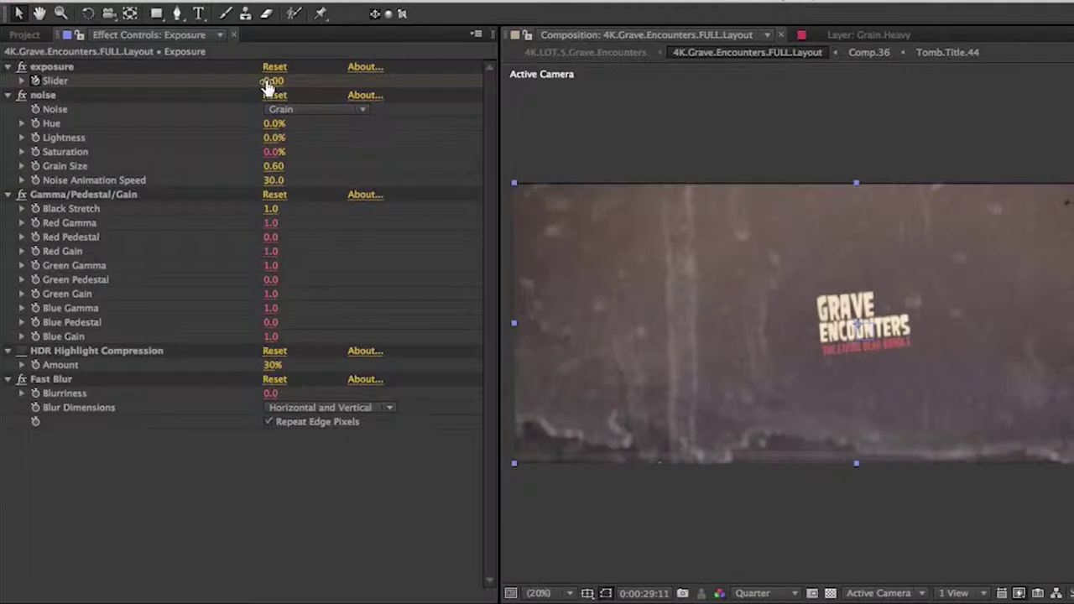
click(271, 81)
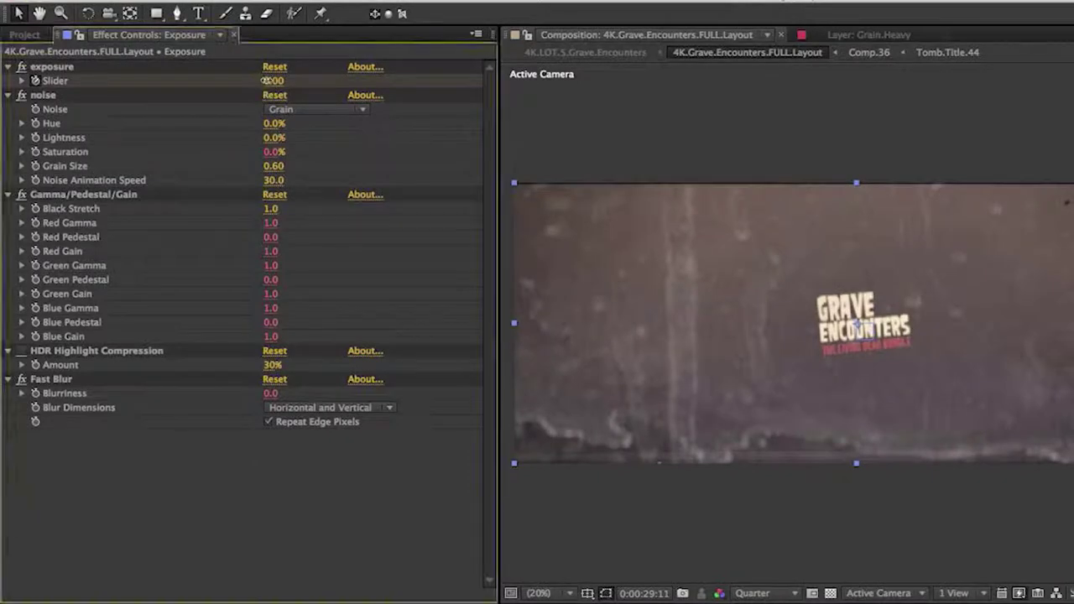
text(3)
key(Return)
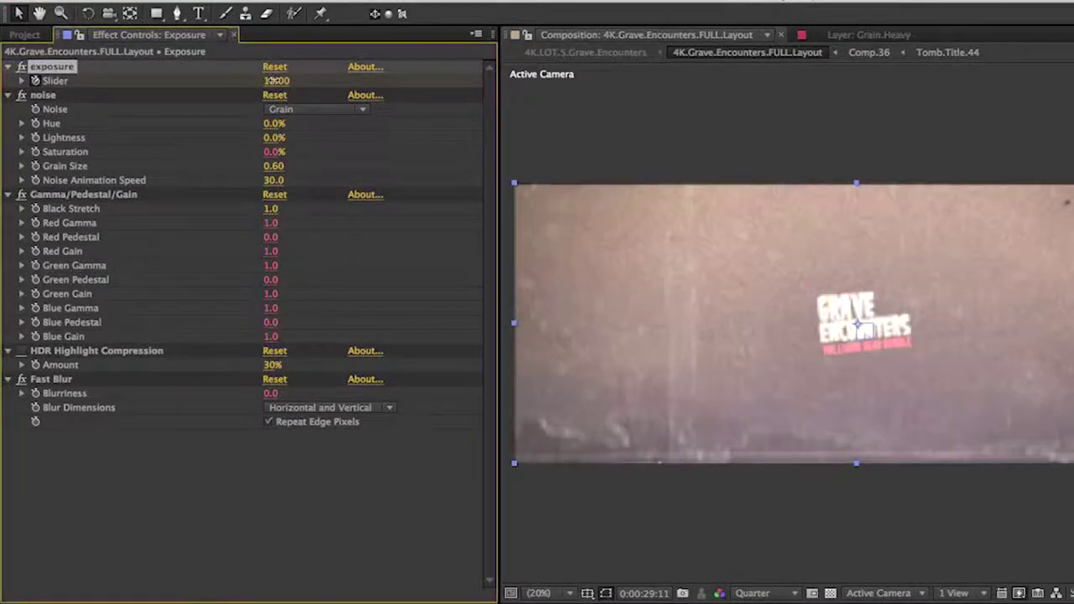
drag(271, 80, 274, 92)
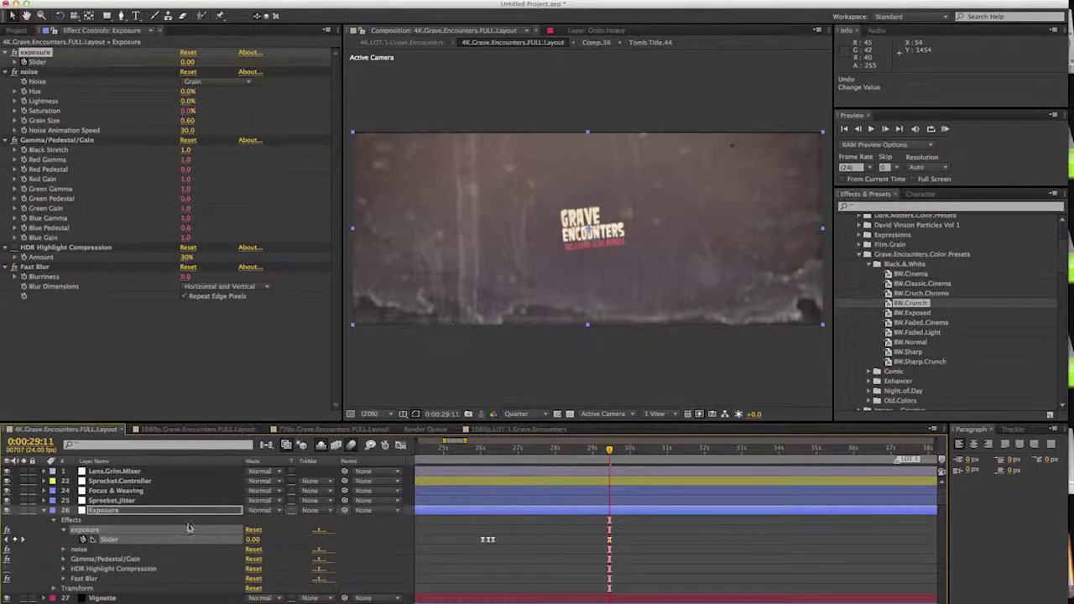
key(KP_0)
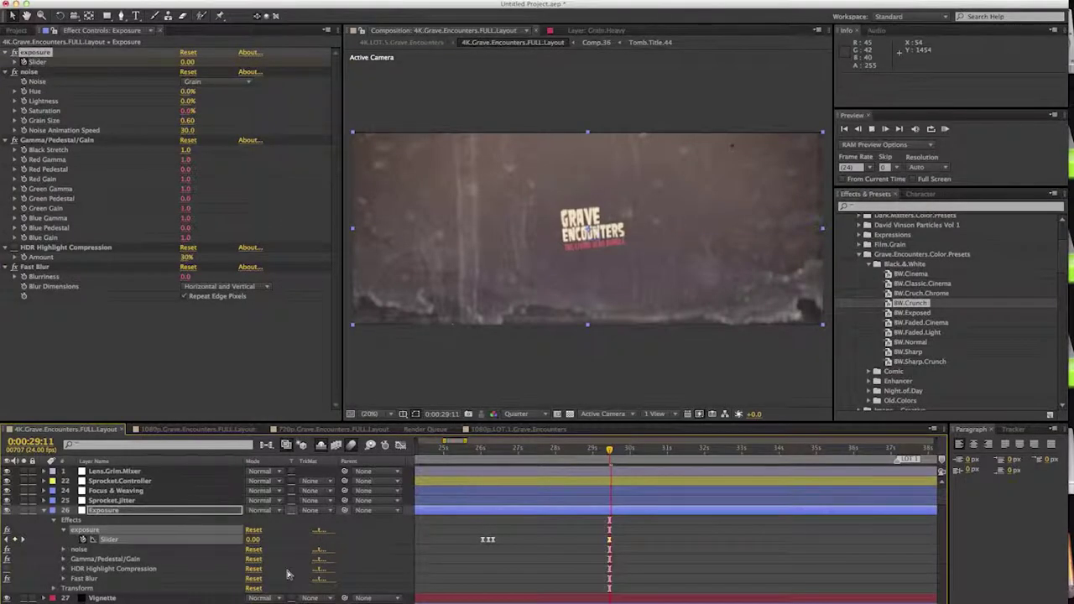
click(287, 573)
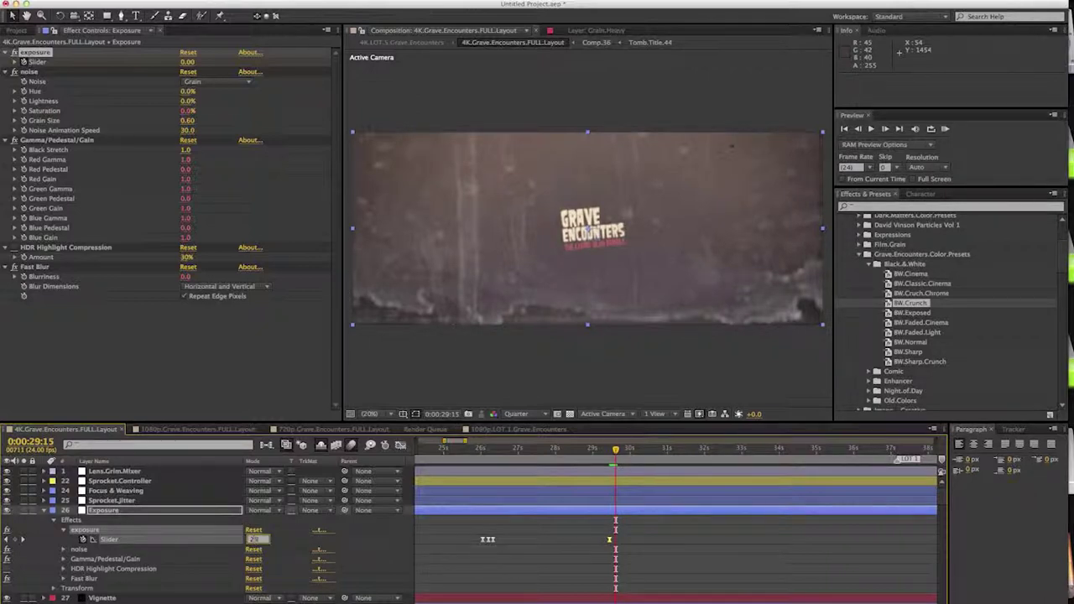
Step: Try an exposure of 25.00 in preview, then reset it to 0.00
text(25)
key(Return)
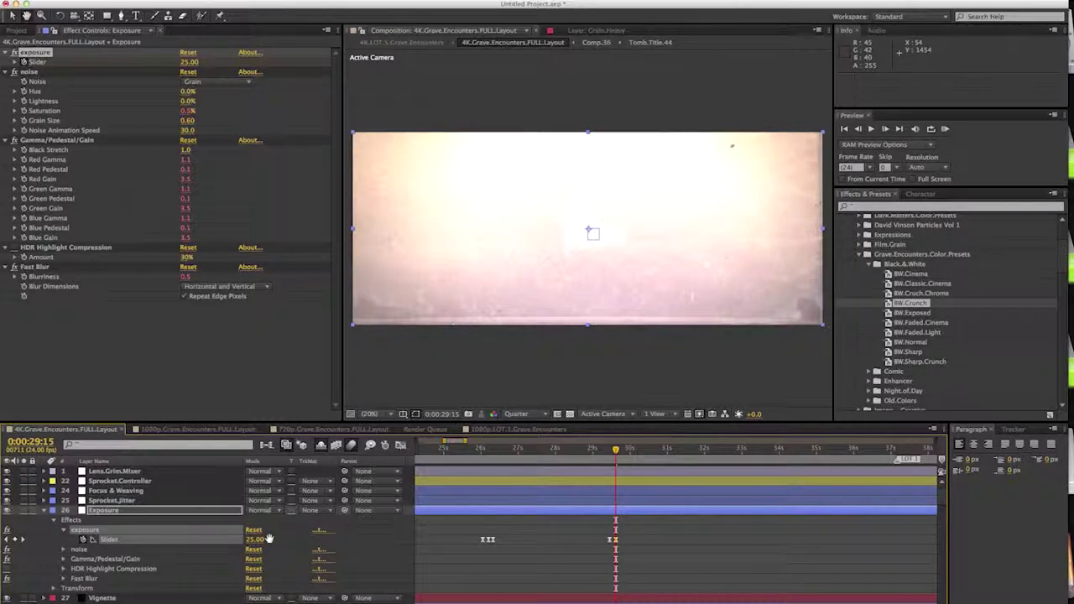
key(KP_0)
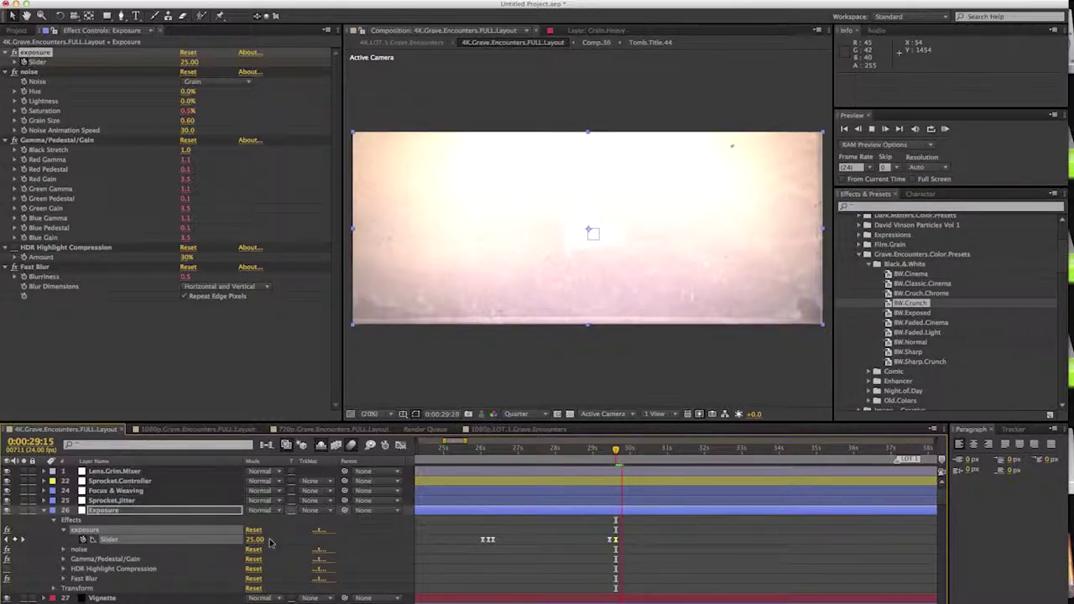
click(269, 542)
click(257, 540)
text(0)
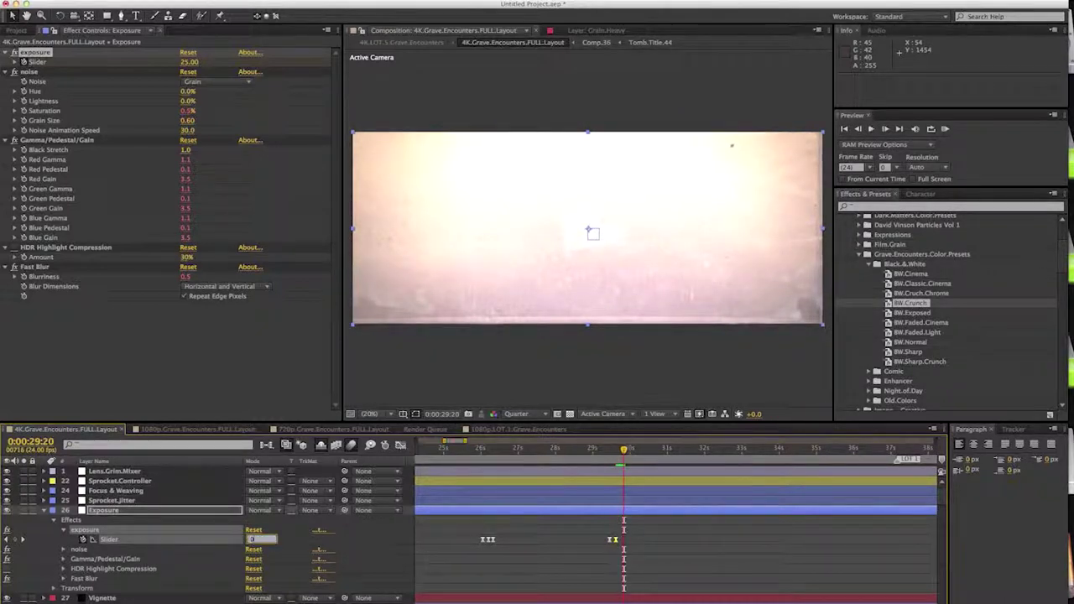
key(Return)
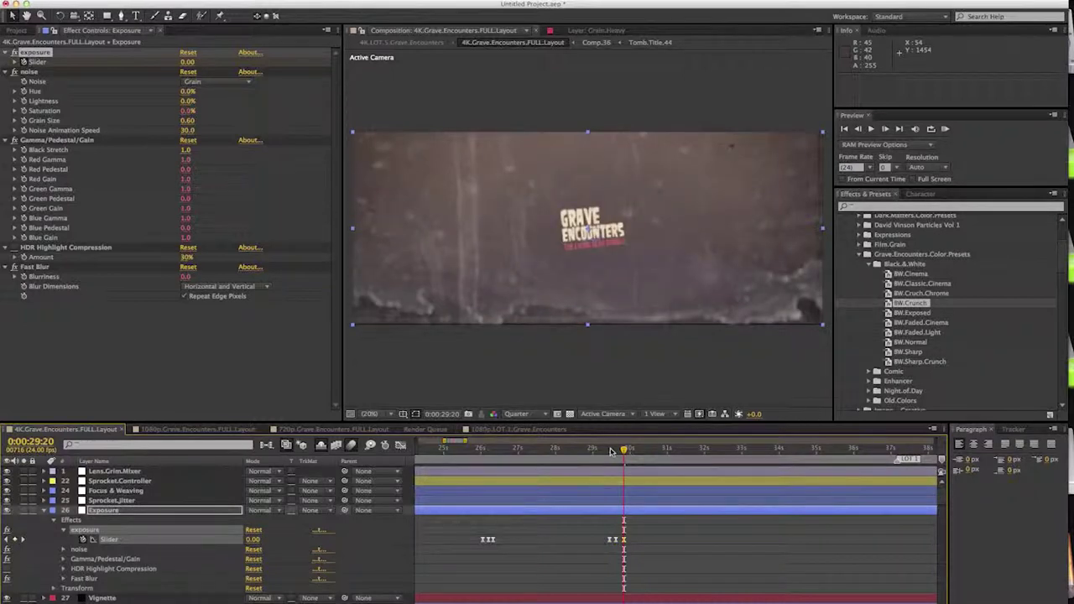
Step: Shift the exposure keyframe to 0:00:29:19 and preview the flash from around 0:00:29:10
click(609, 450)
key(KP_0)
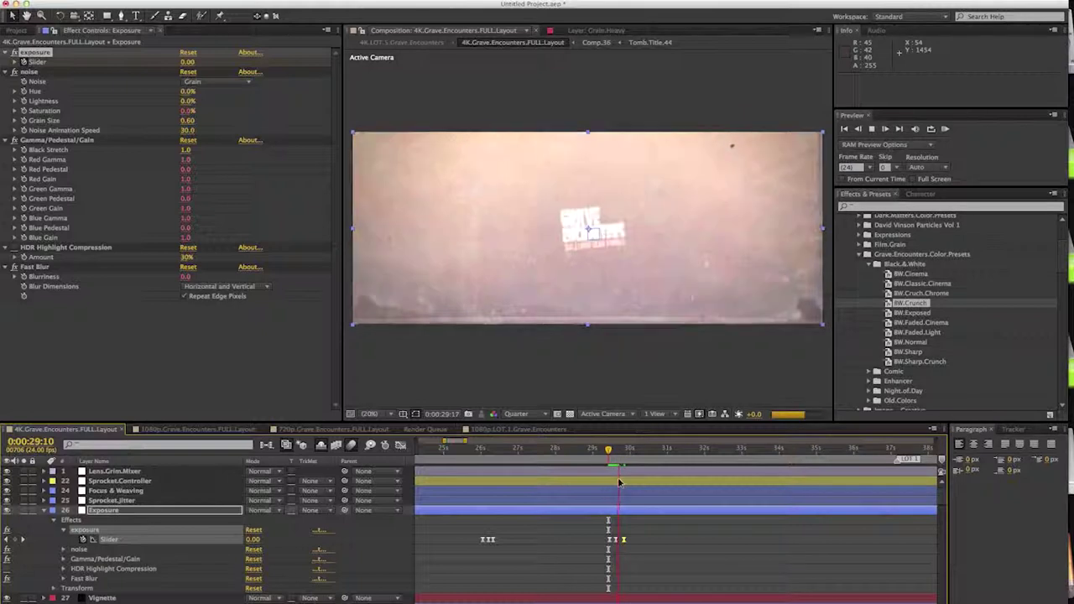
key(space)
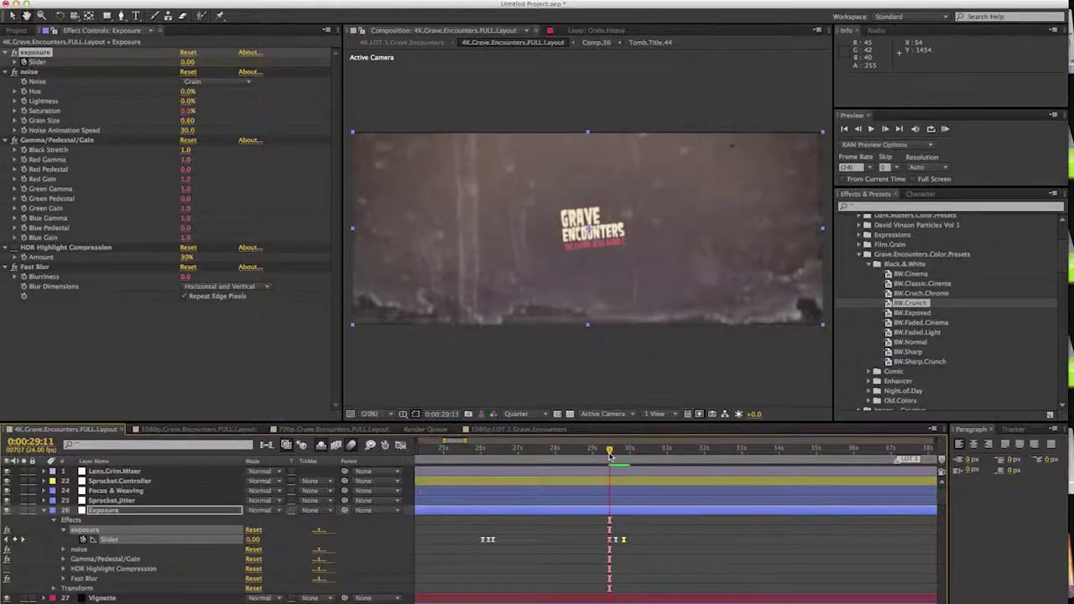
key(KP_0)
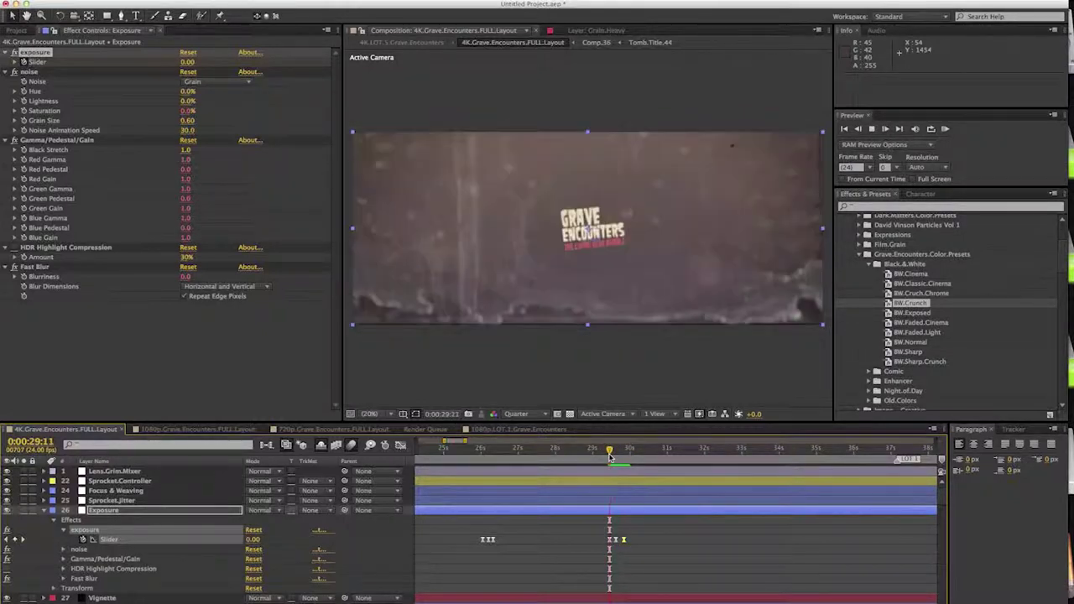
drag(610, 544, 623, 544)
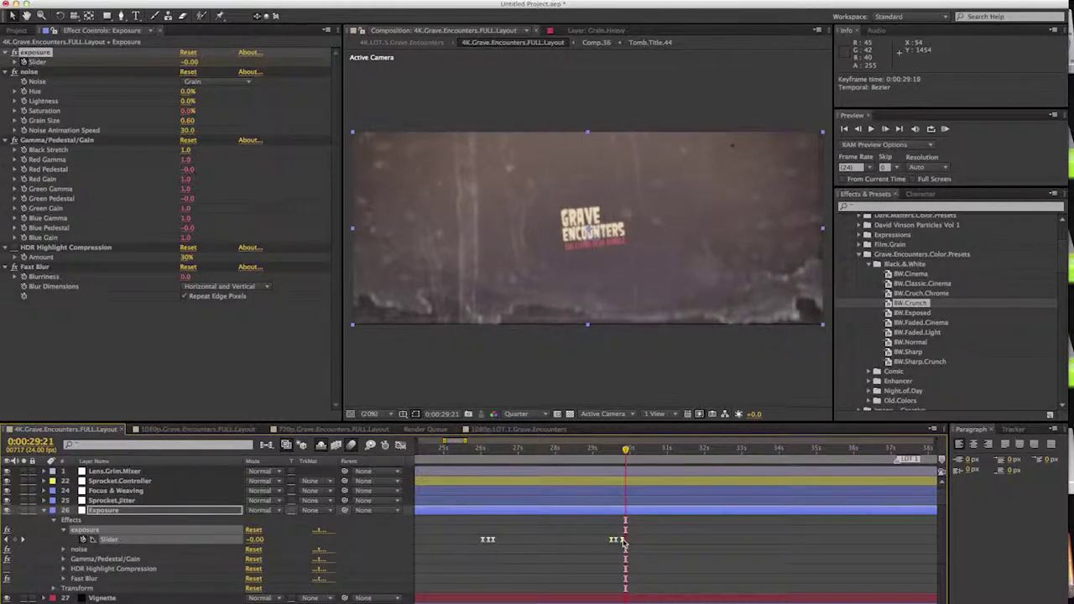
click(613, 451)
key(KP_0)
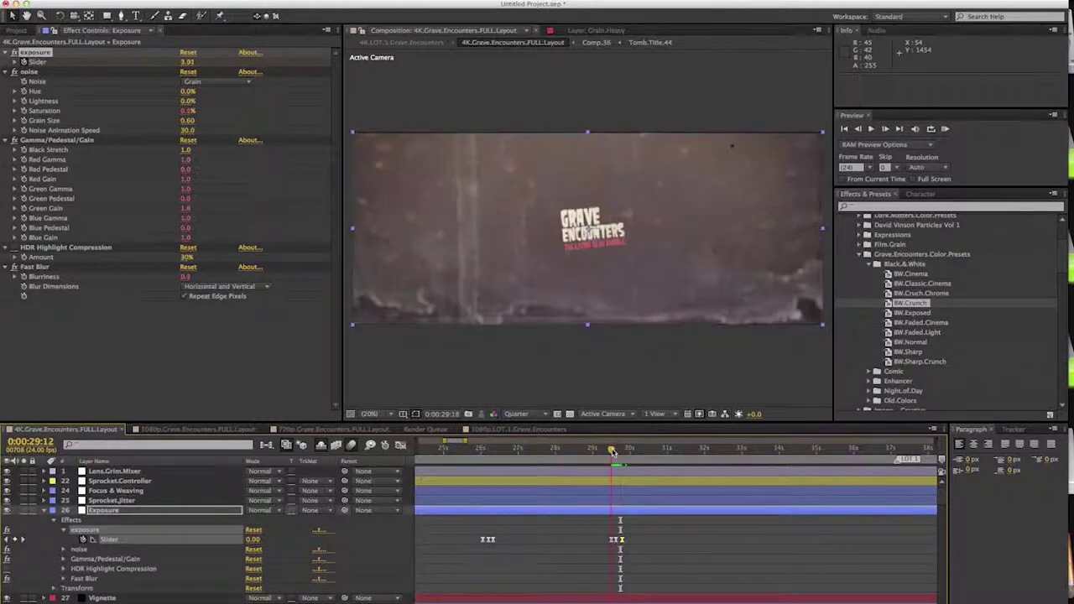
key(space)
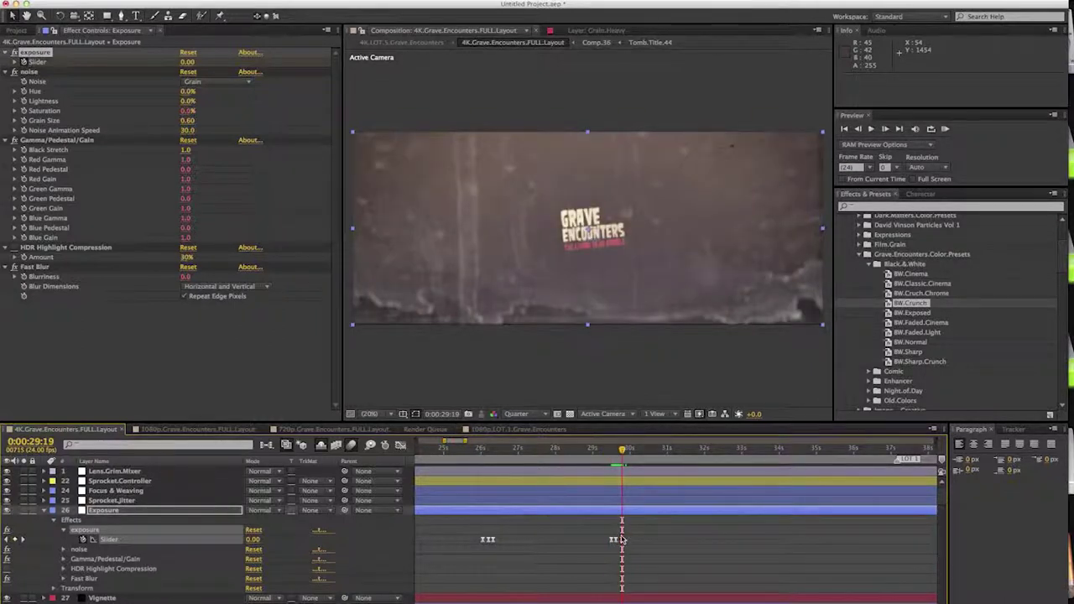
Step: Move an exposure keyframe to 0:00:29:23 and stop the preview at 0:00:30:00
mouse_move(619, 540)
mouse_down()
mouse_move(628, 544)
mouse_move(614, 542)
mouse_up()
click(607, 451)
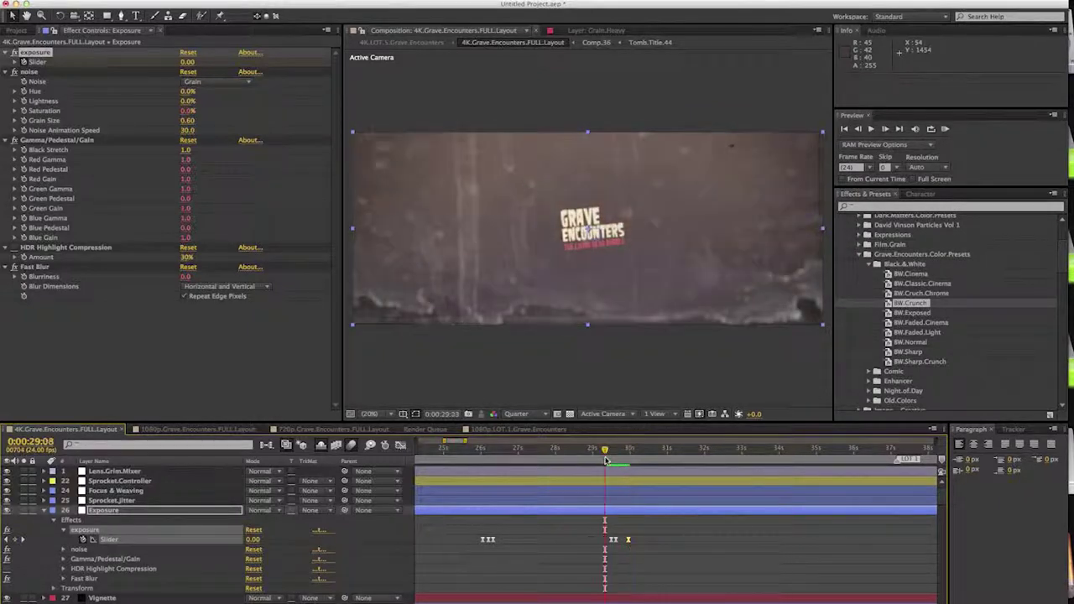
key(space)
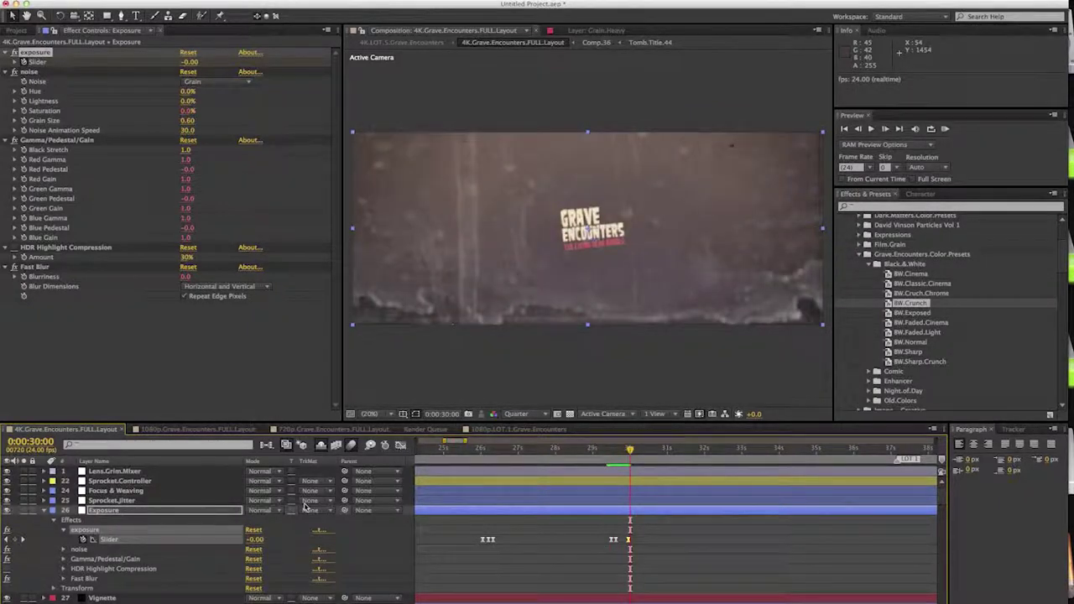
click(44, 510)
key(ctrl+Down)
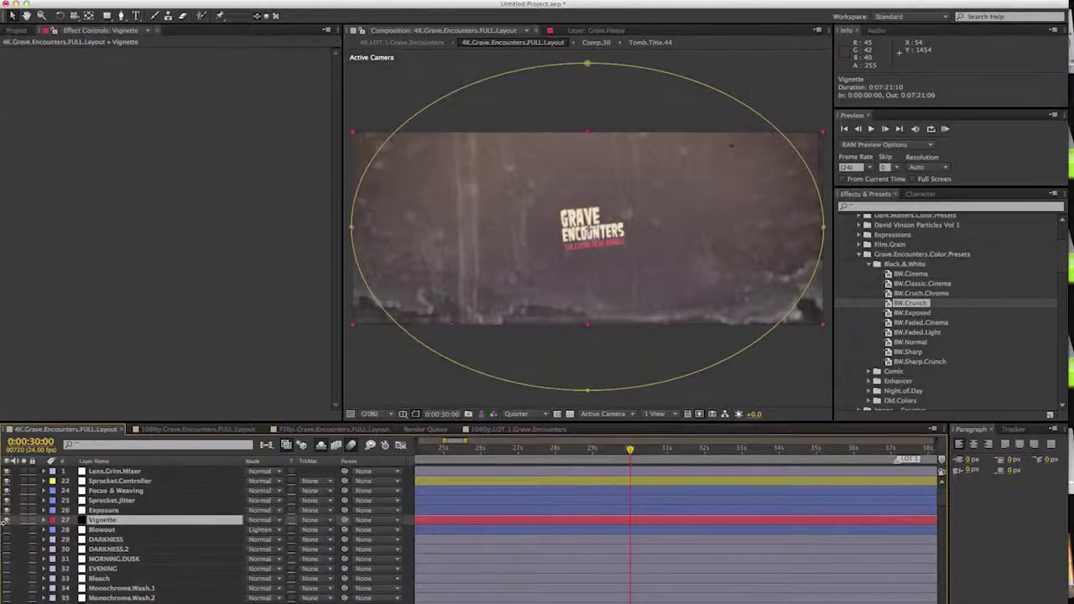
Step: Turn the Vignette layer off and back on to compare its edge darkening, leaving it visible
click(6, 521)
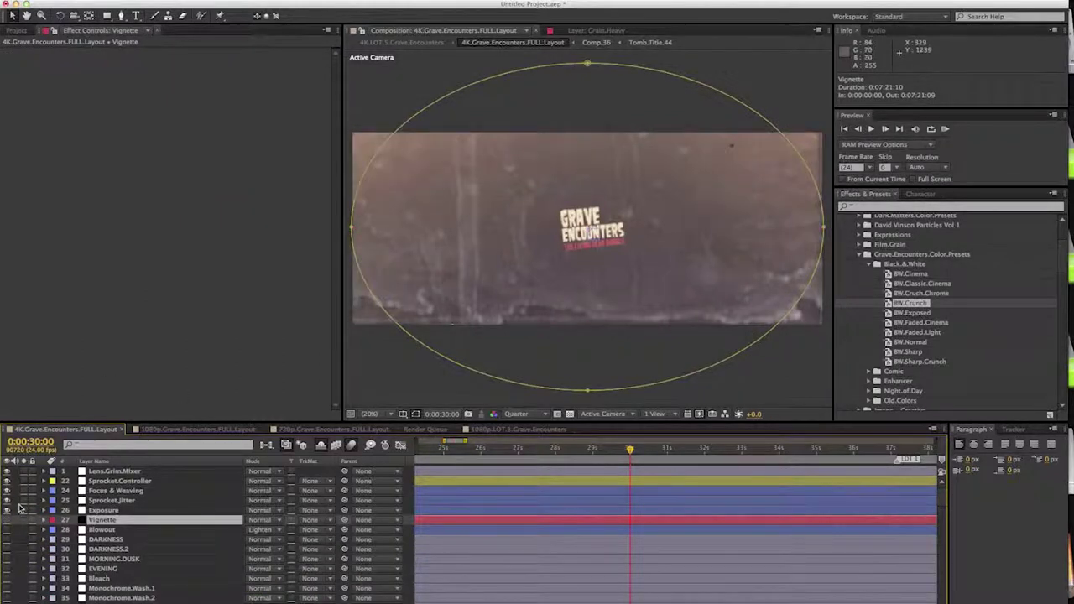
click(7, 521)
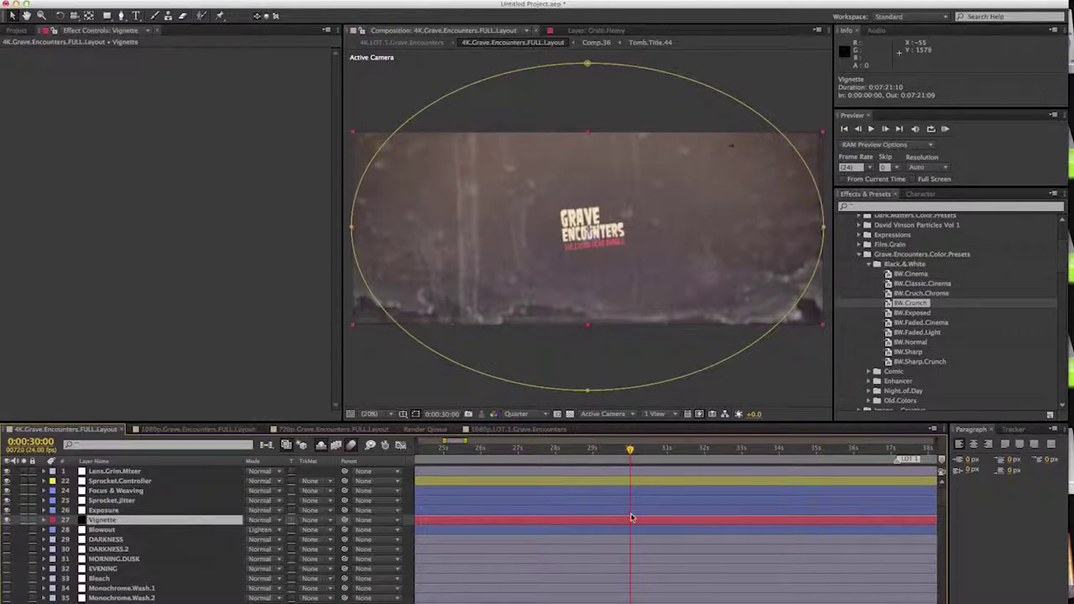
scroll(940, 509, down, 5)
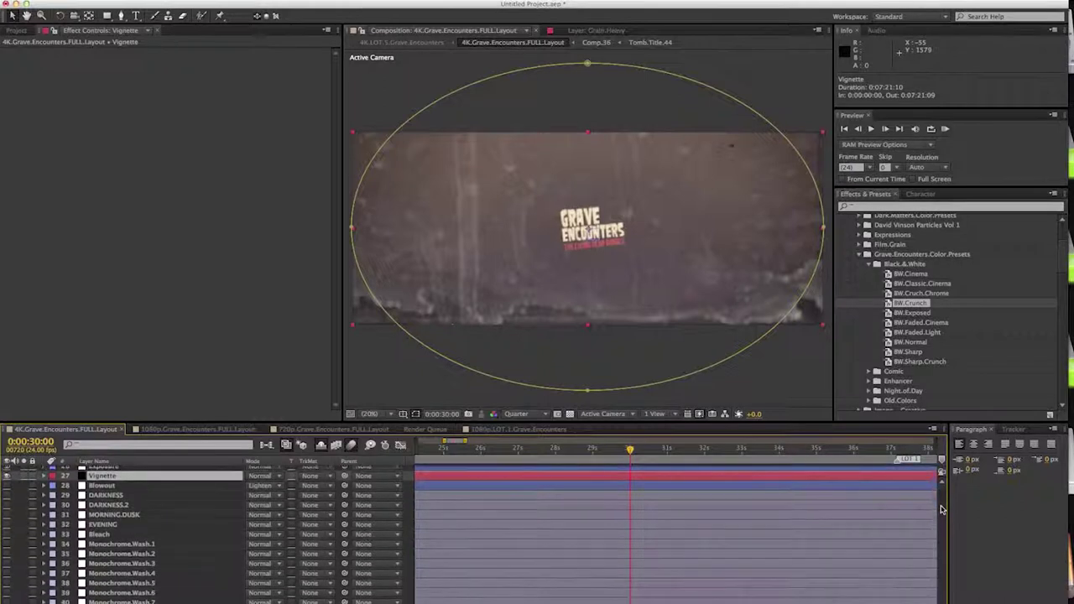
Step: Select Blowout and toggle it and the DARKNESS layer on and off to compare looks
click(97, 487)
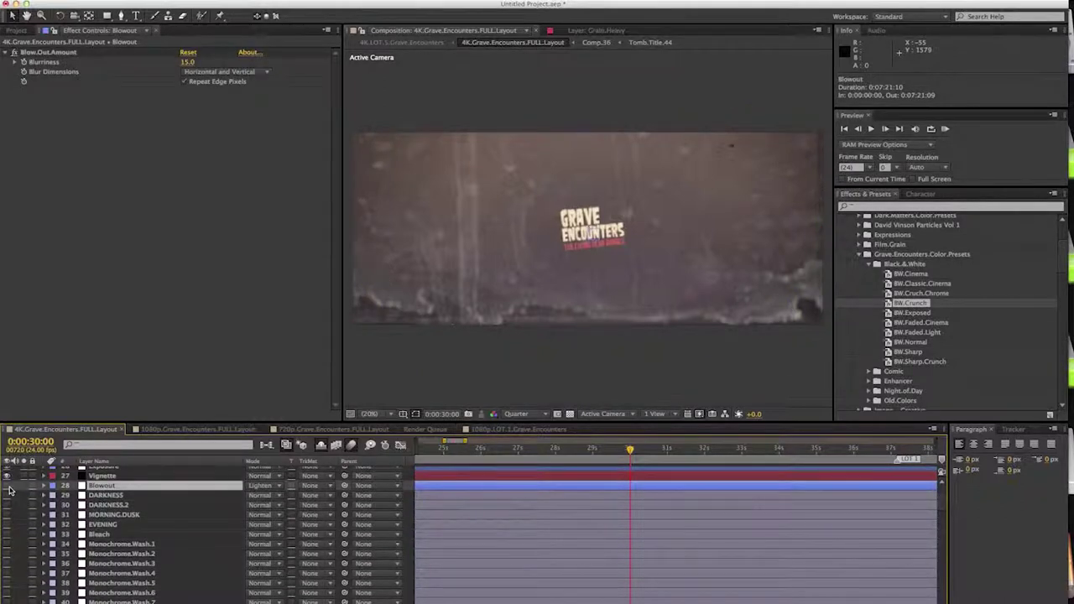
click(9, 487)
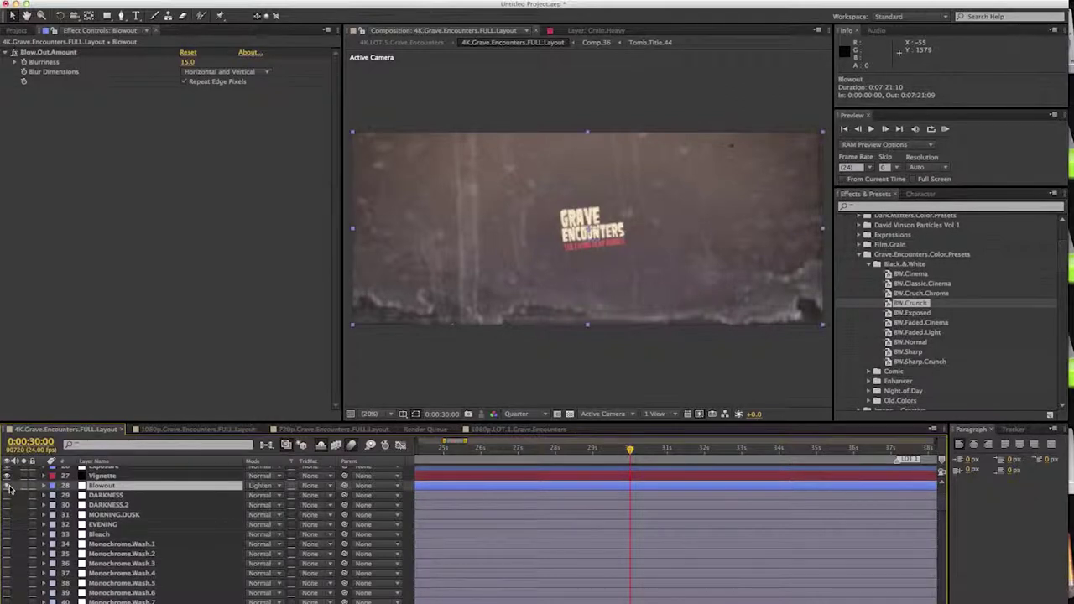
click(10, 487)
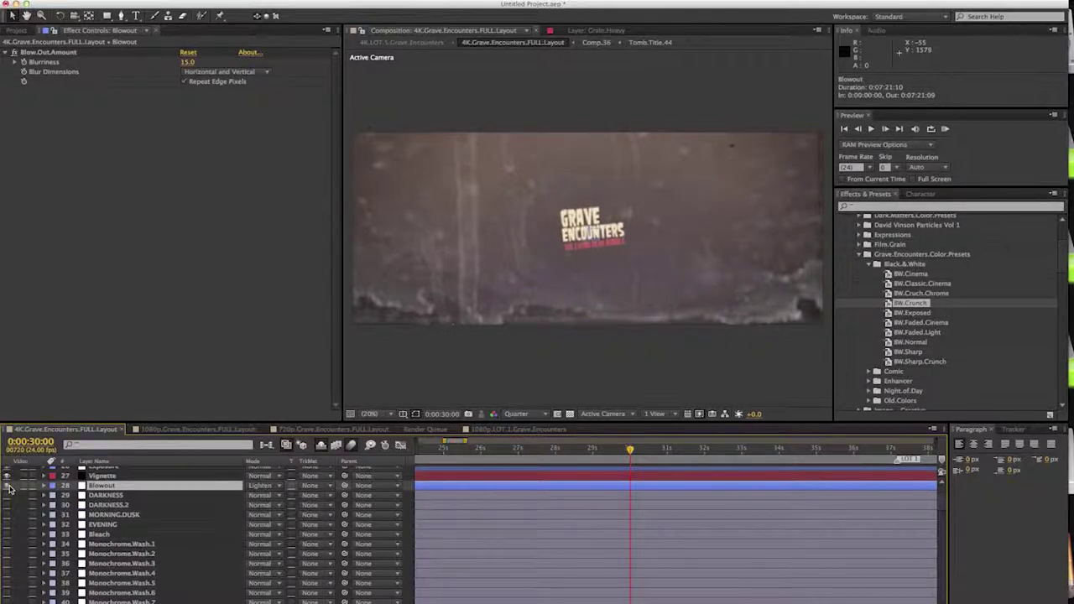
click(9, 487)
click(10, 486)
click(6, 496)
click(6, 496)
Step: Recheck the Blowout and DARKNESS looks once more, leaving both layers switched off
click(9, 488)
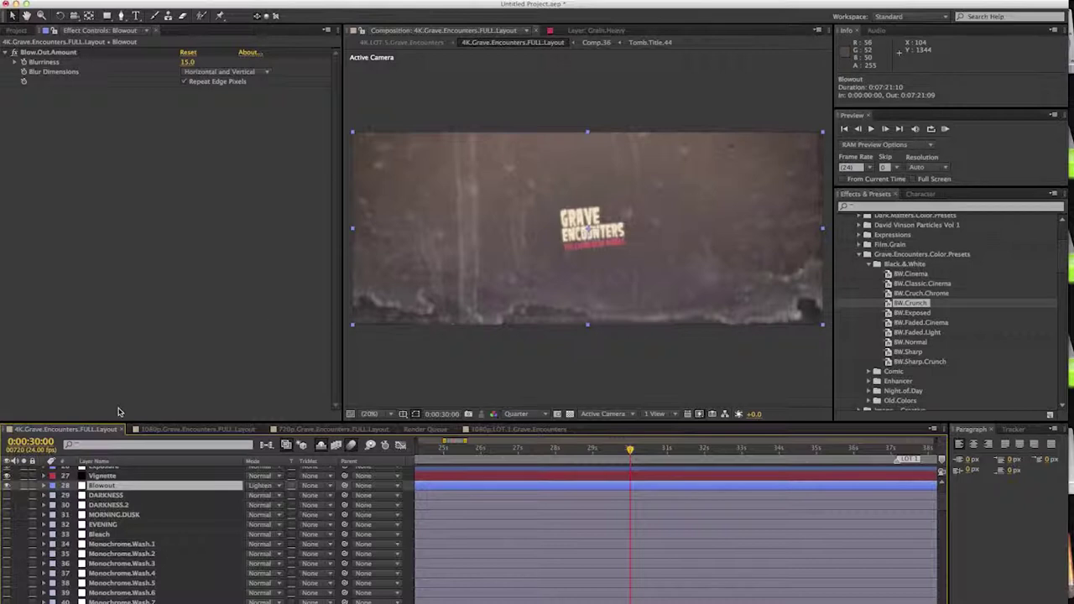
click(6, 488)
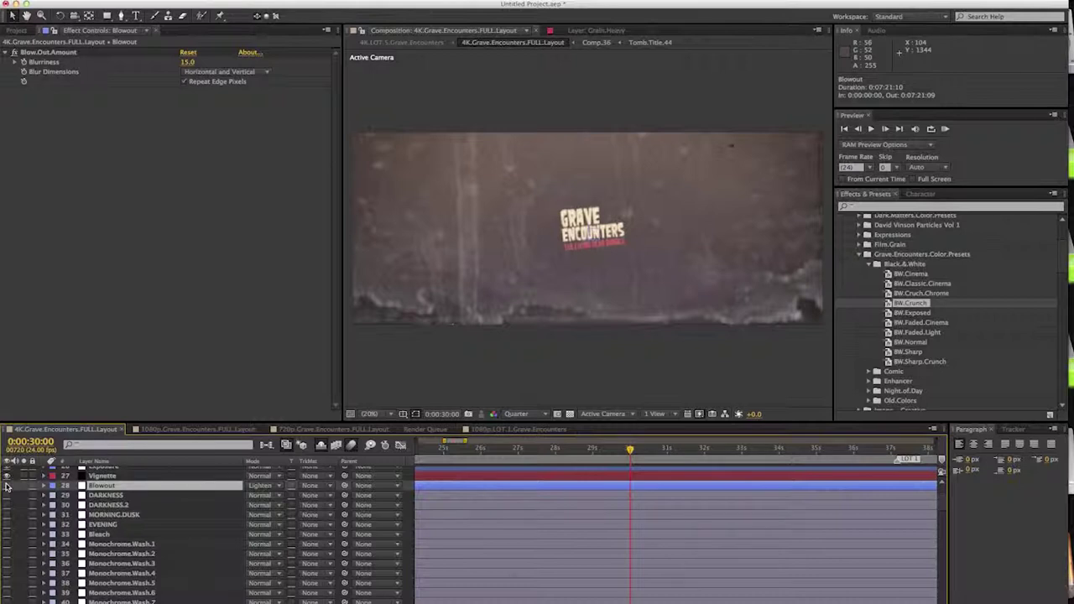
click(9, 496)
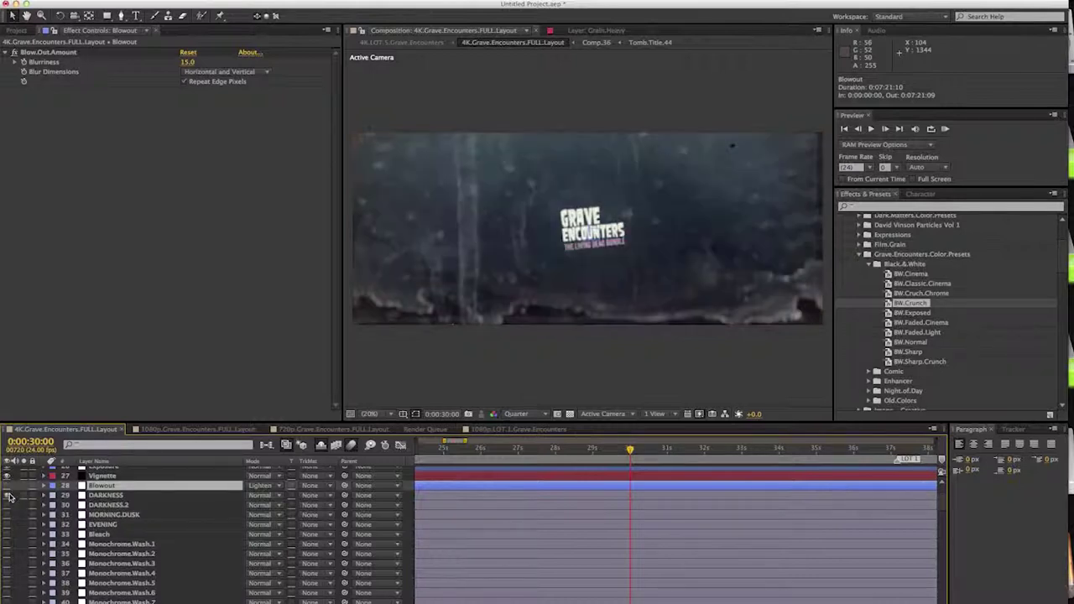
click(9, 496)
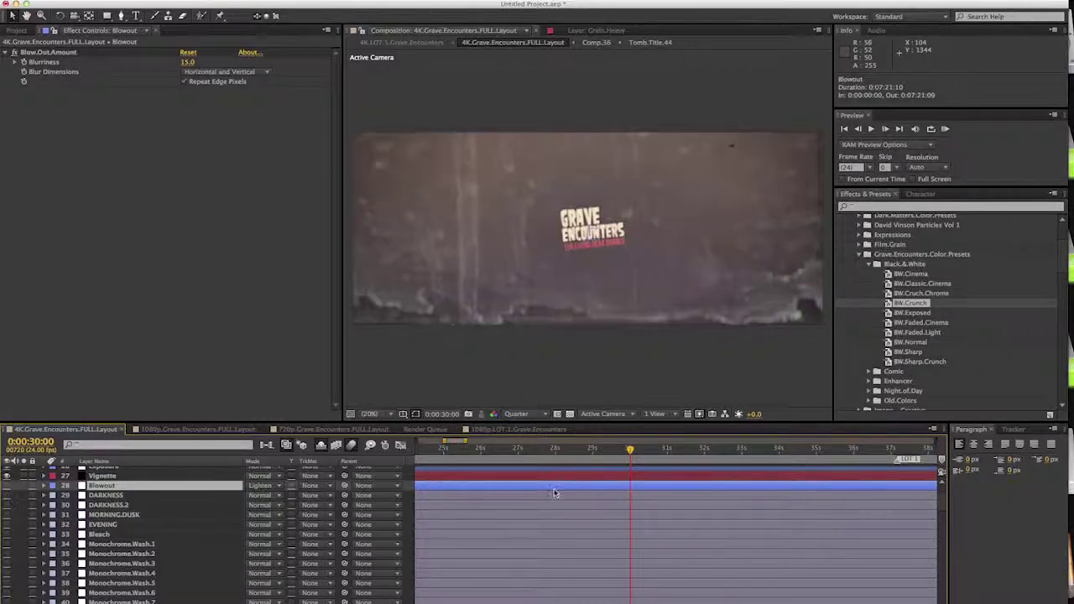
scroll(943, 507, down, 10)
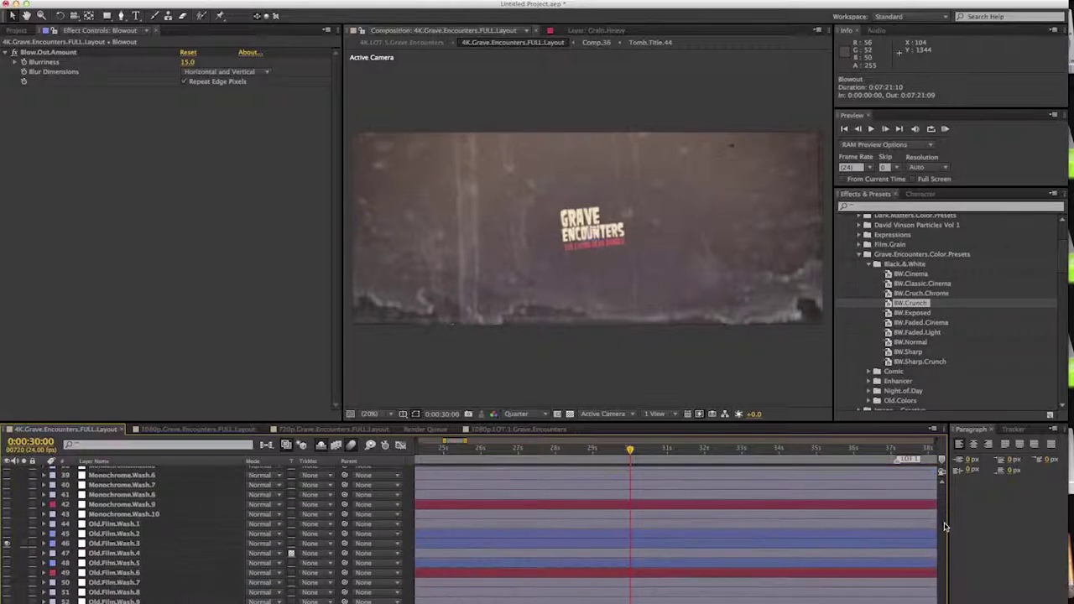
scroll(864, 516, down, 5)
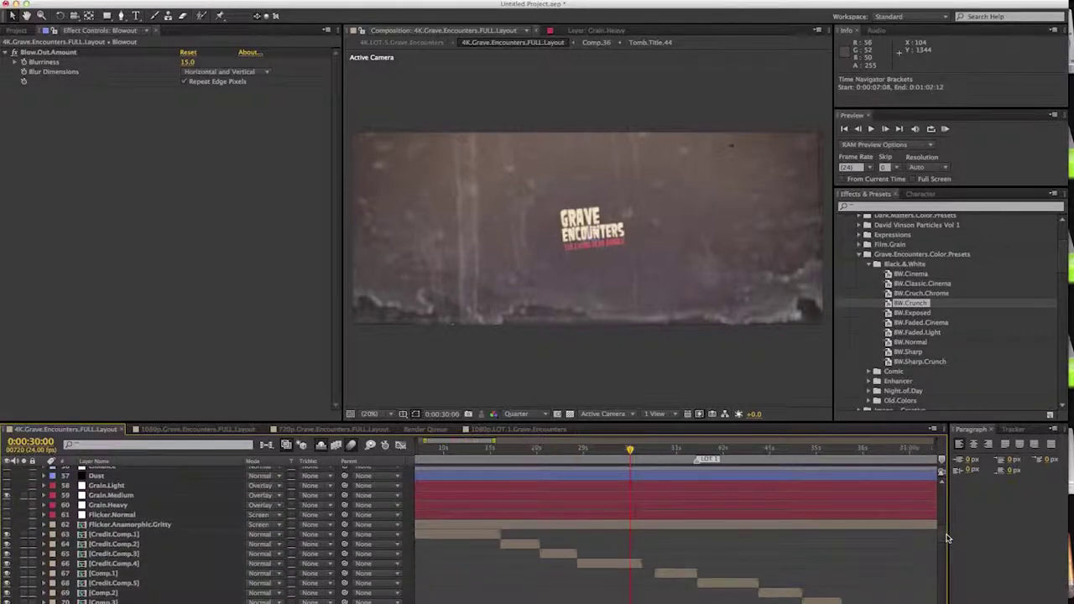
Step: Select DARKNESS, collapse its Curves, Curves 3 and Hue/Saturation 2 effects, and enable it
click(101, 495)
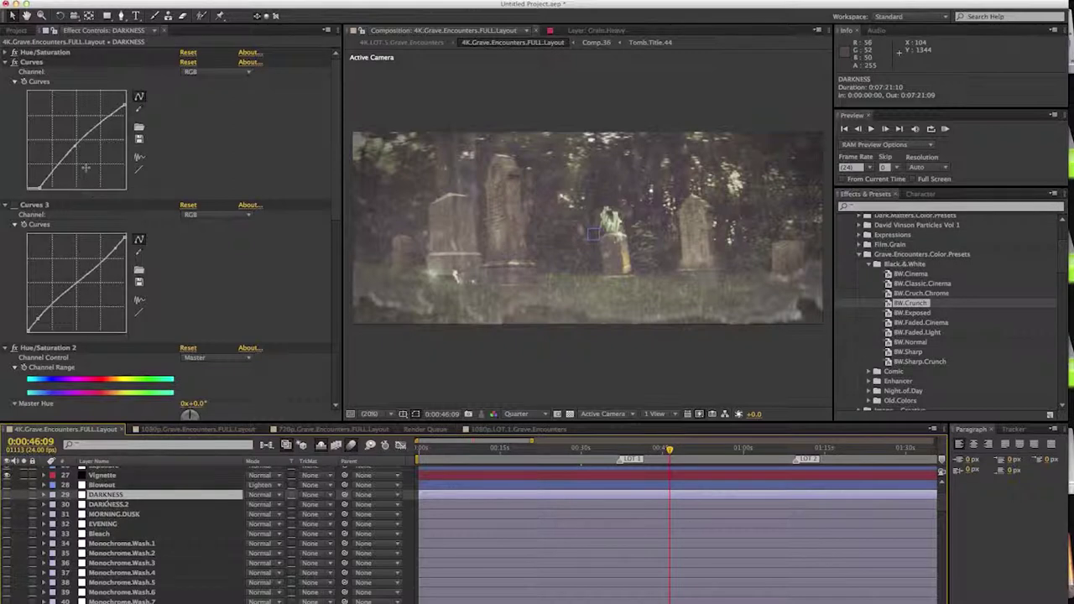
click(5, 62)
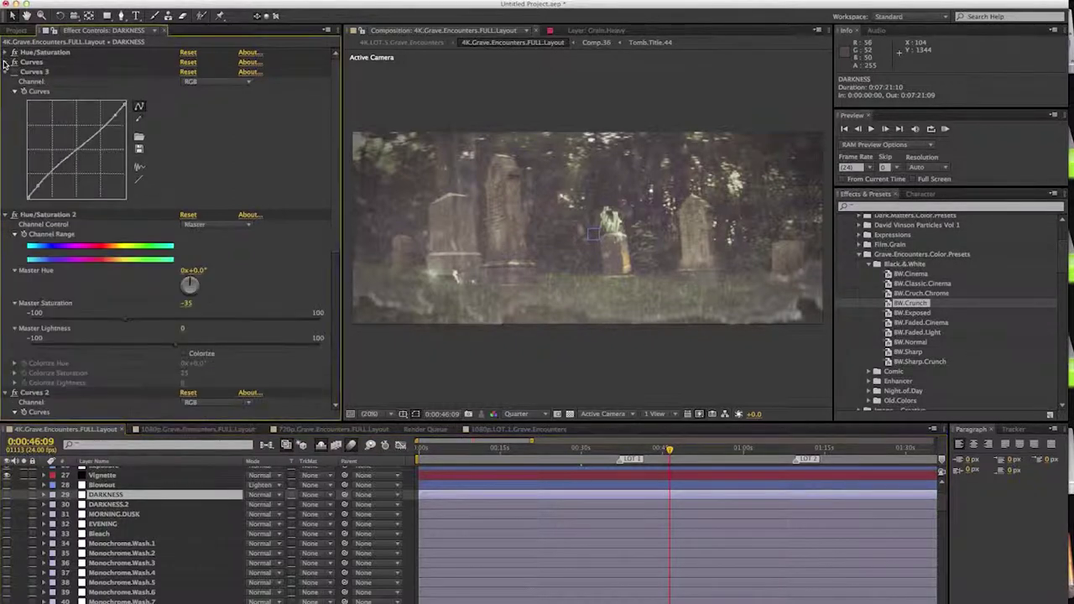
click(5, 72)
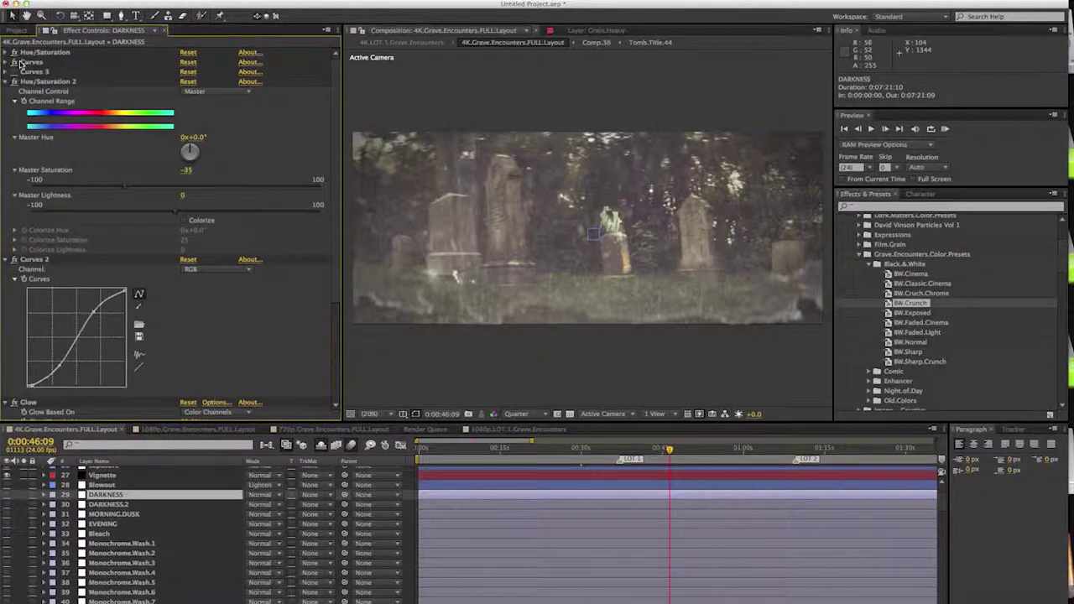
click(6, 82)
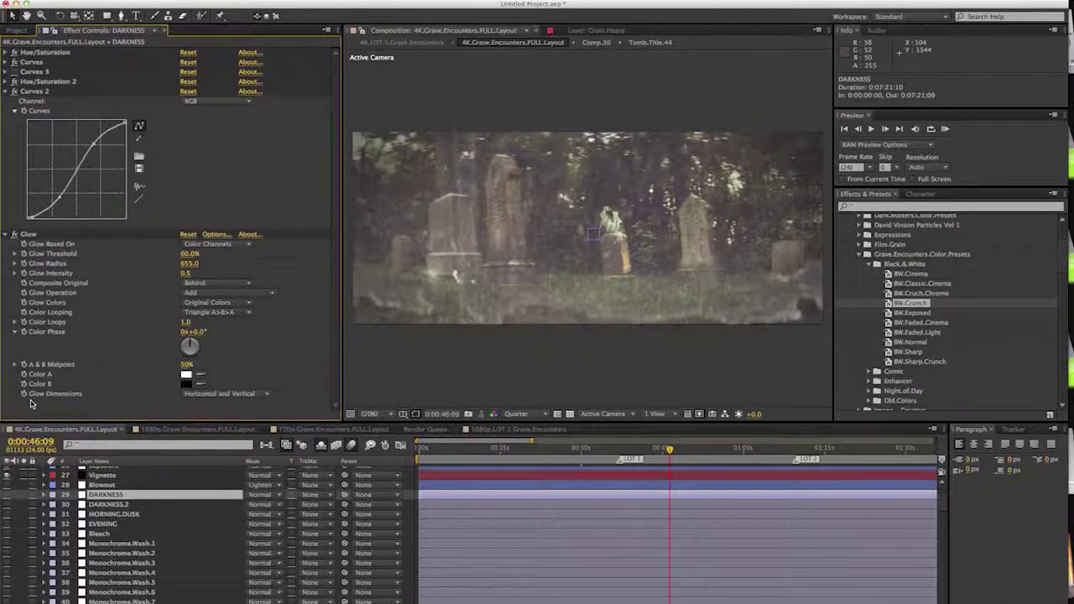
click(7, 494)
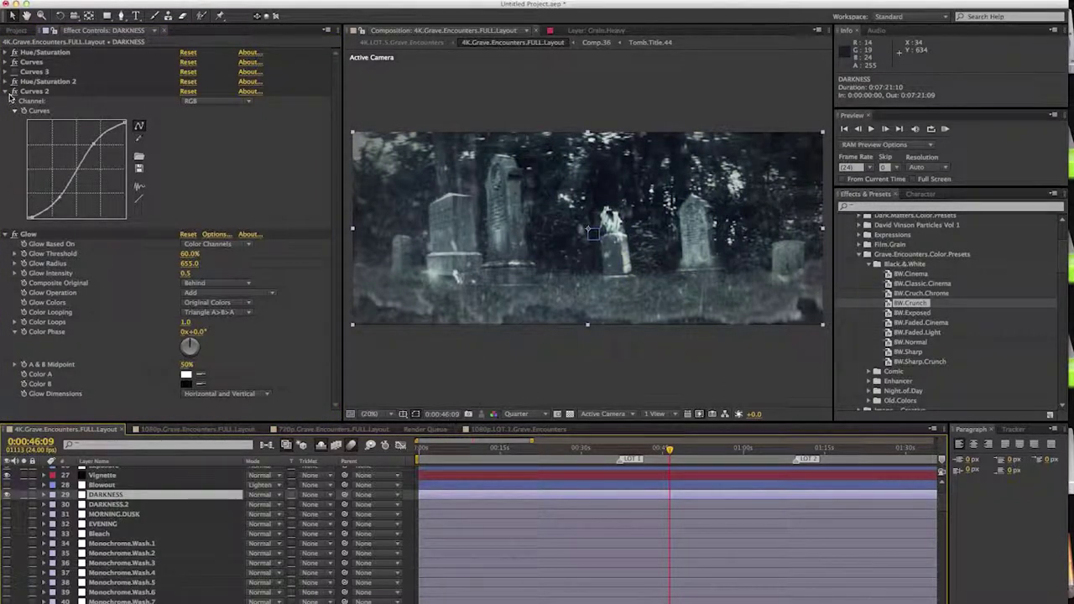
Step: Lower Curves 2's shadow point for darker contrast, comparing DARKNESS on and off
click(62, 202)
drag(62, 202, 61, 198)
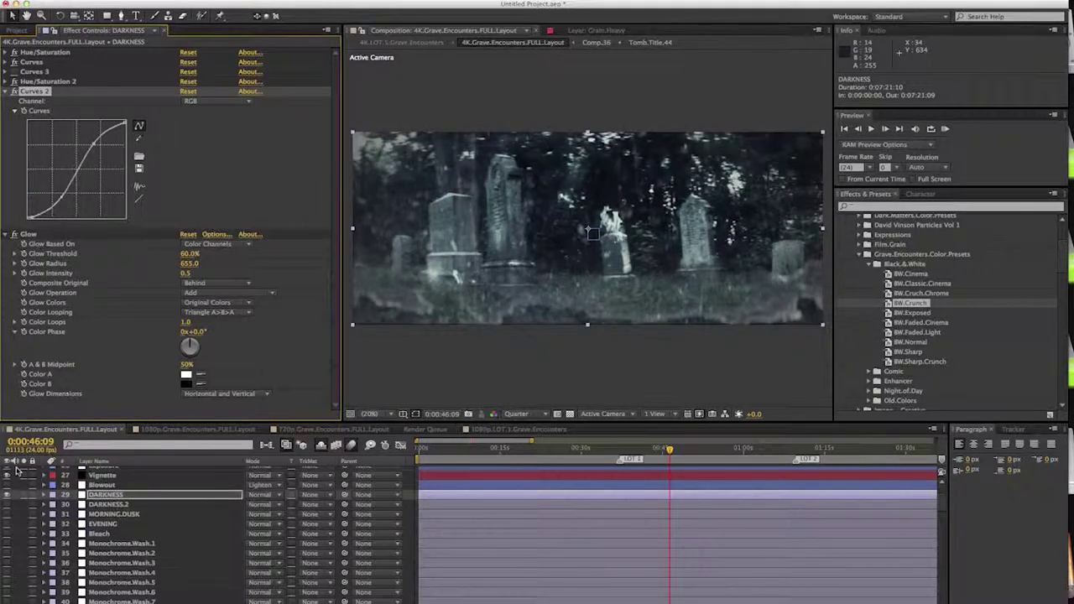
click(7, 501)
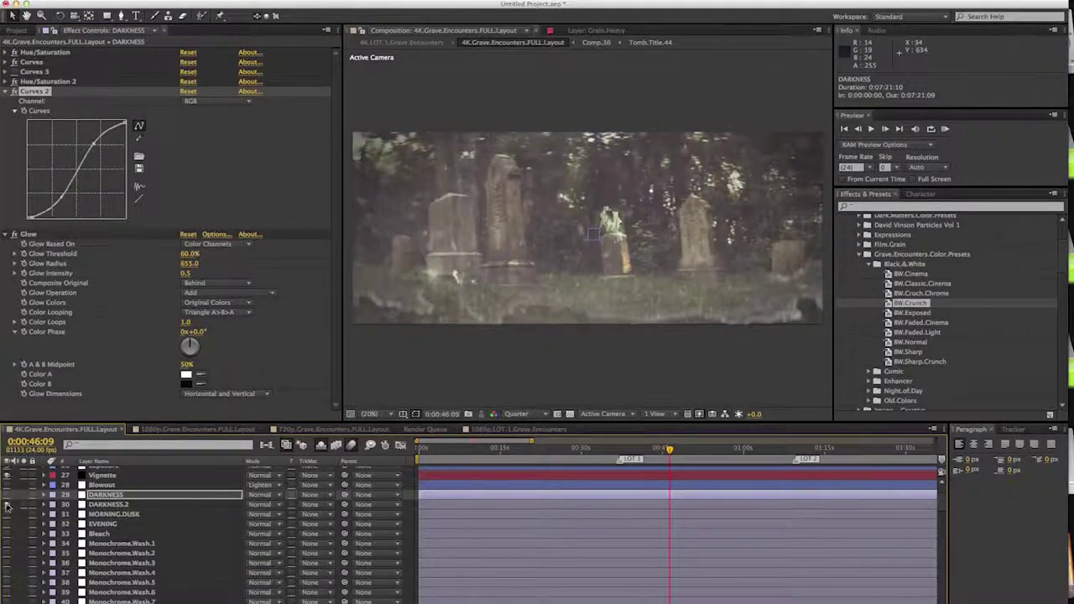
click(7, 504)
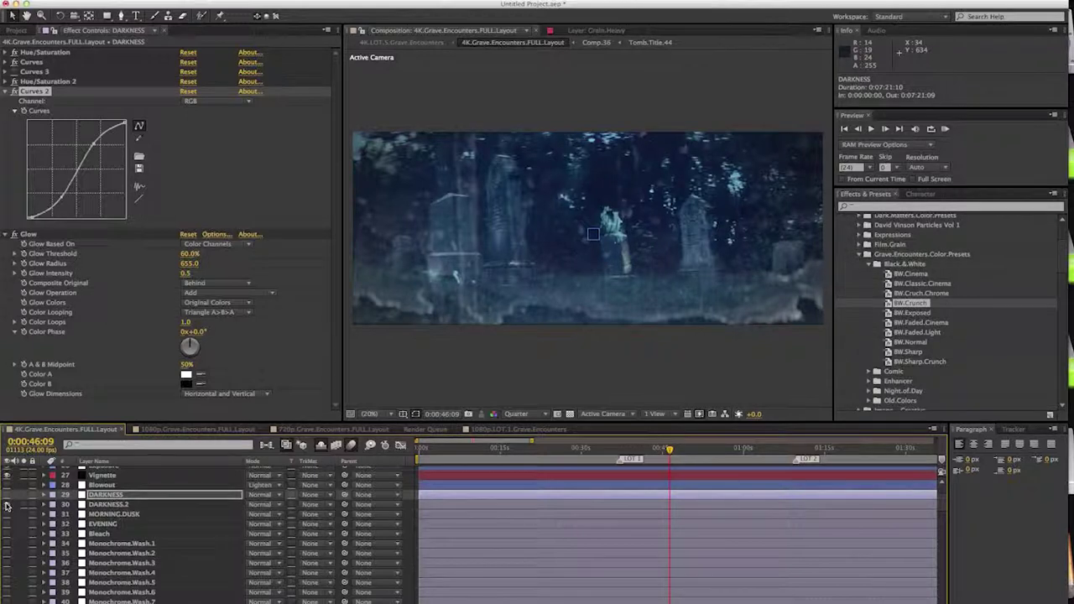
click(6, 509)
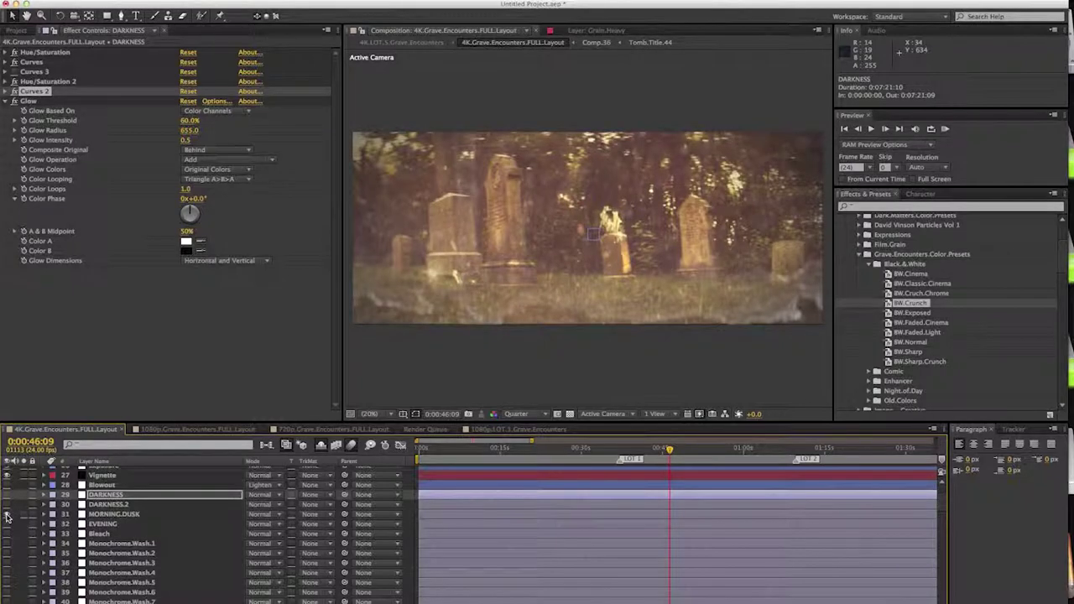
Step: Audition the EVENING and Bleach washes, then leave Monochrome.Wash.1 on for black and white
click(7, 514)
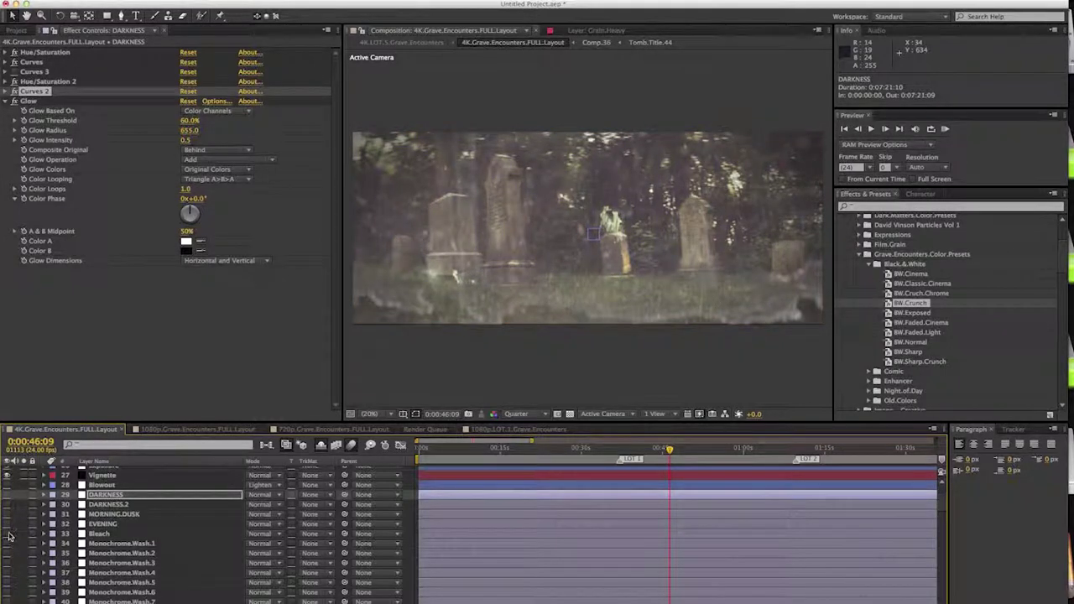
click(7, 524)
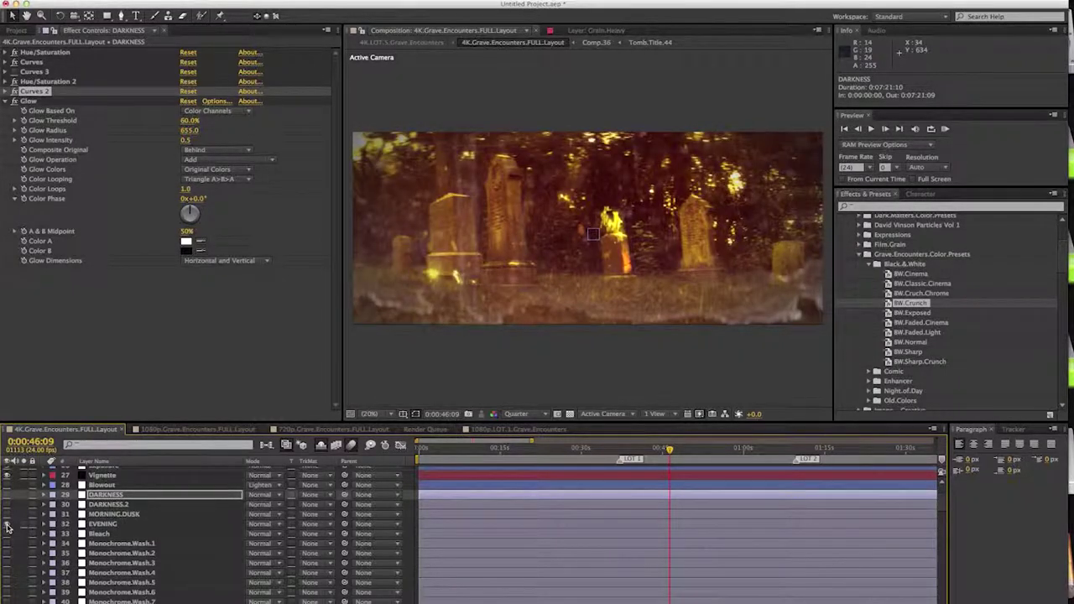
click(7, 524)
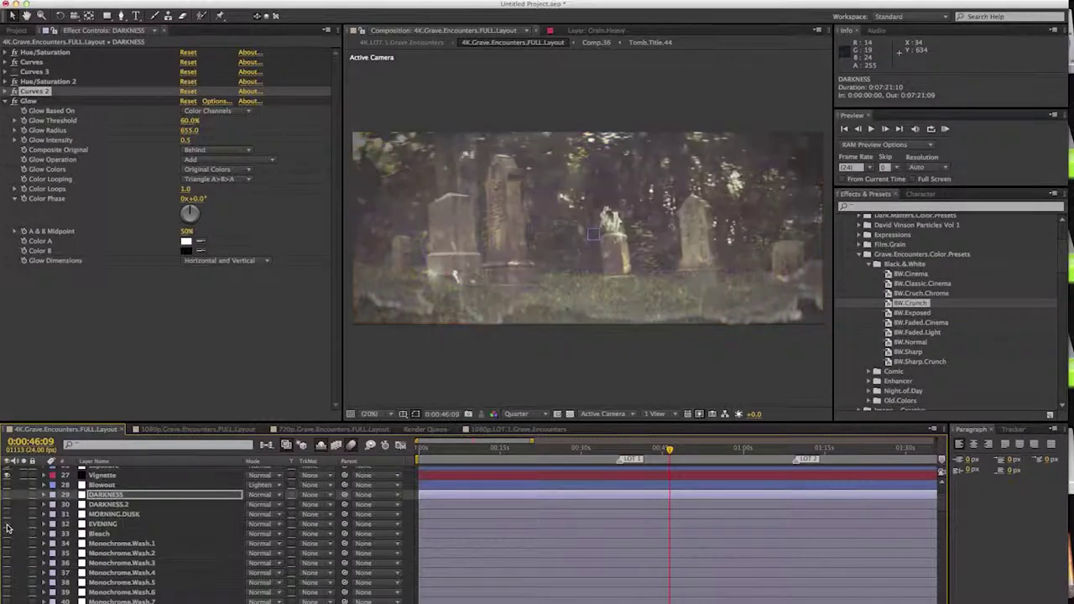
click(7, 535)
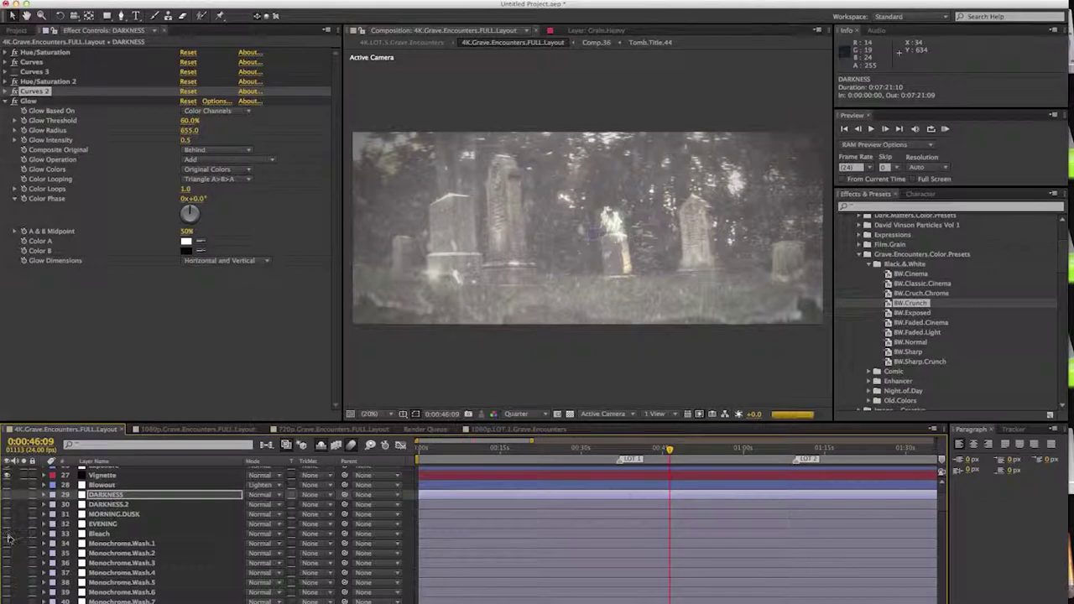
click(8, 538)
click(8, 544)
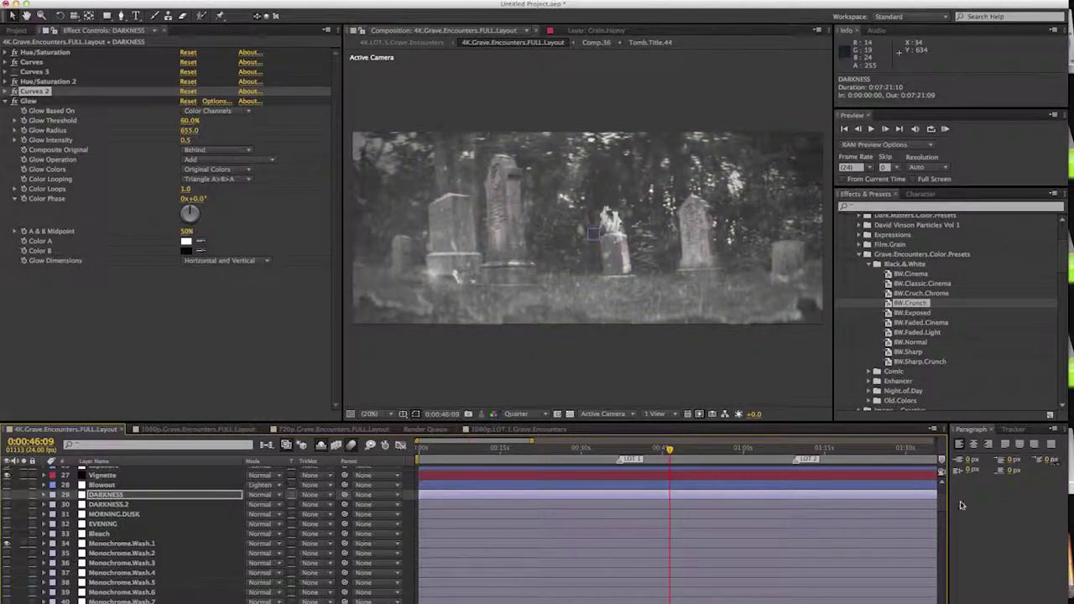
scroll(943, 513, down, 3)
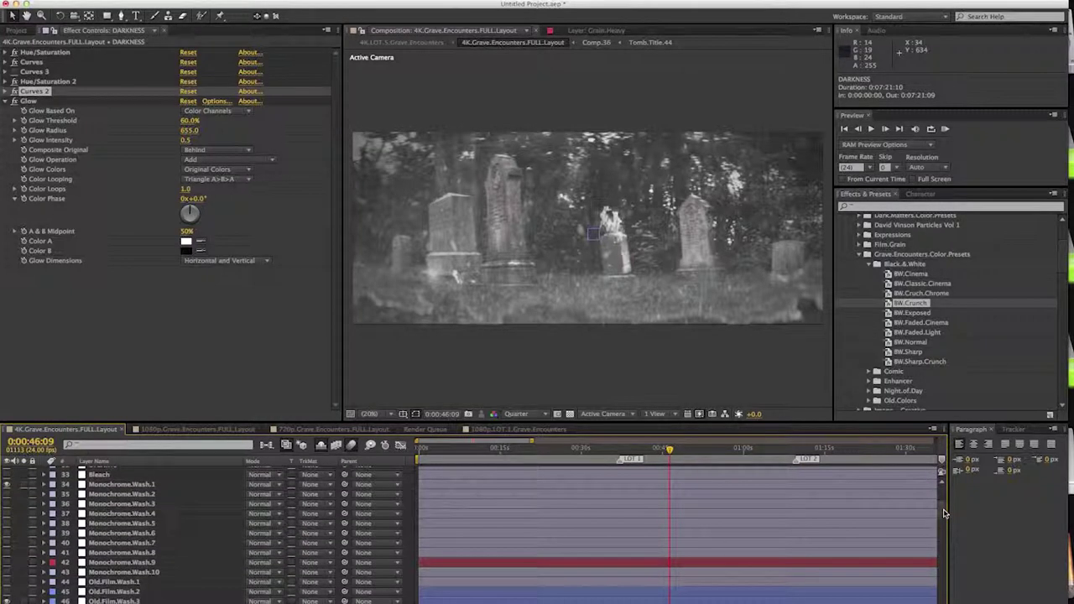
Step: Turn off the monochrome wash and try the Old.Film.Wash layers on and off
click(9, 486)
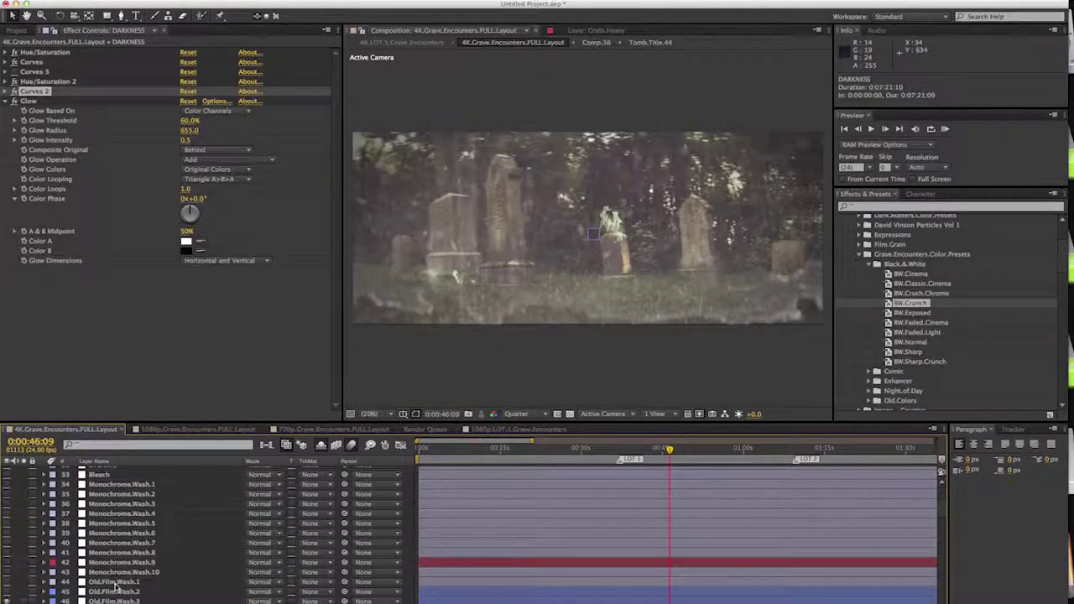
click(201, 580)
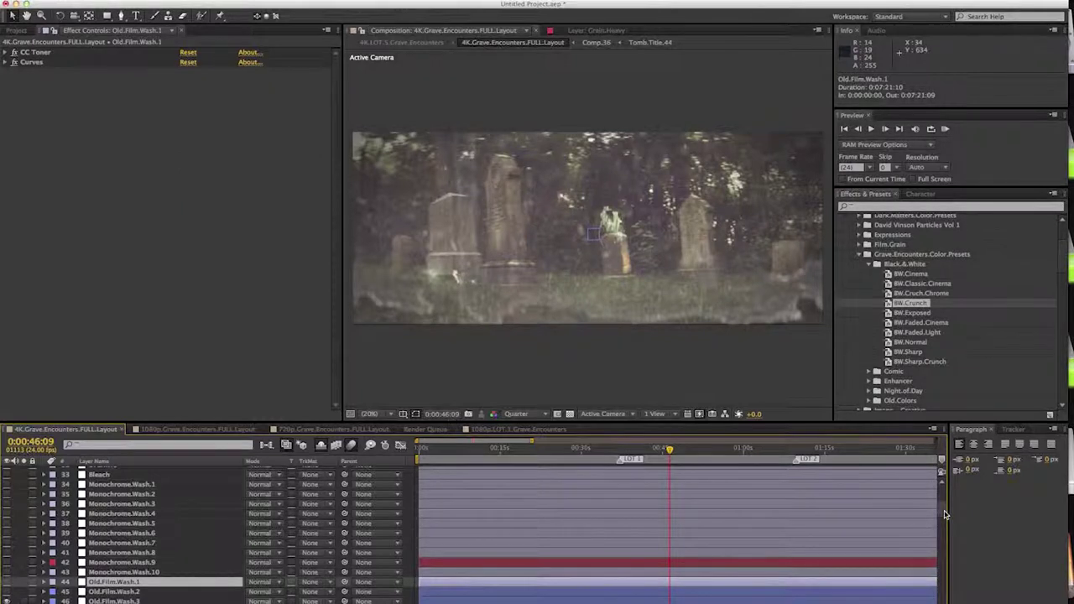
scroll(945, 517, down, 1)
scroll(944, 516, down, 4)
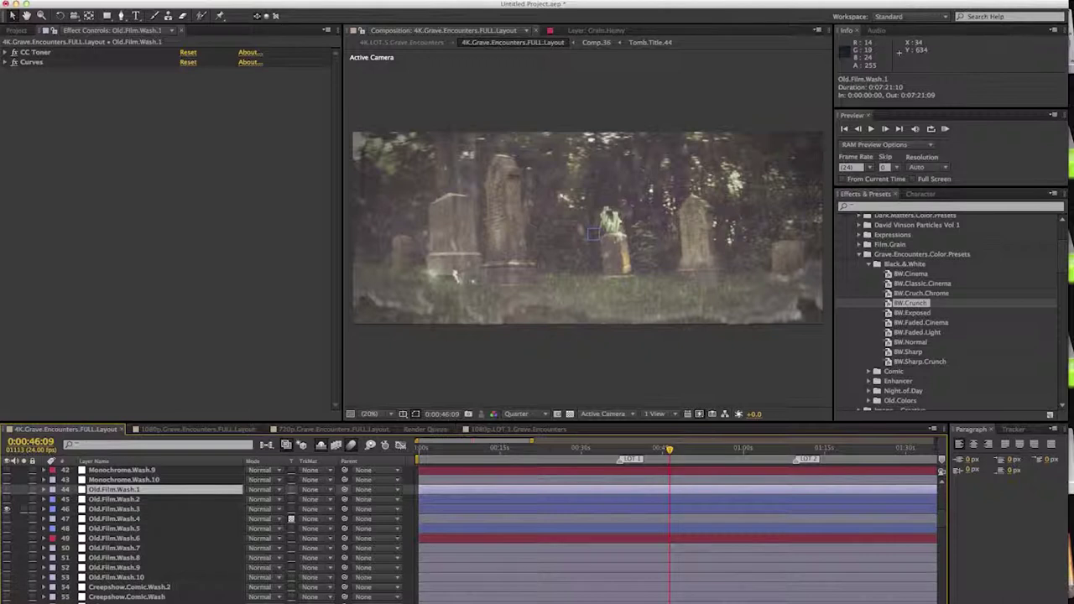
click(10, 491)
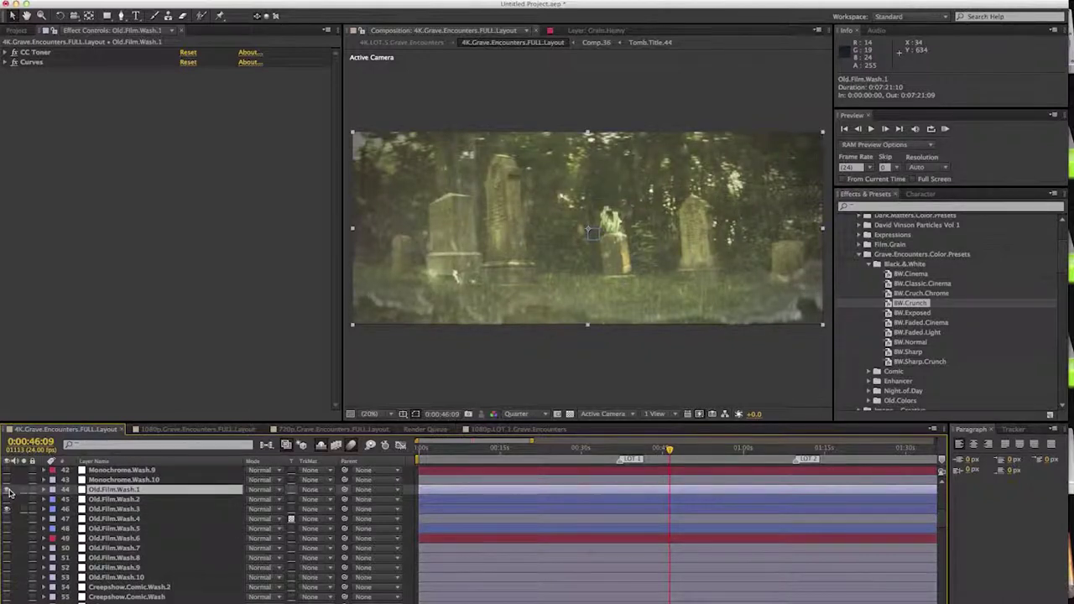
click(7, 507)
click(7, 508)
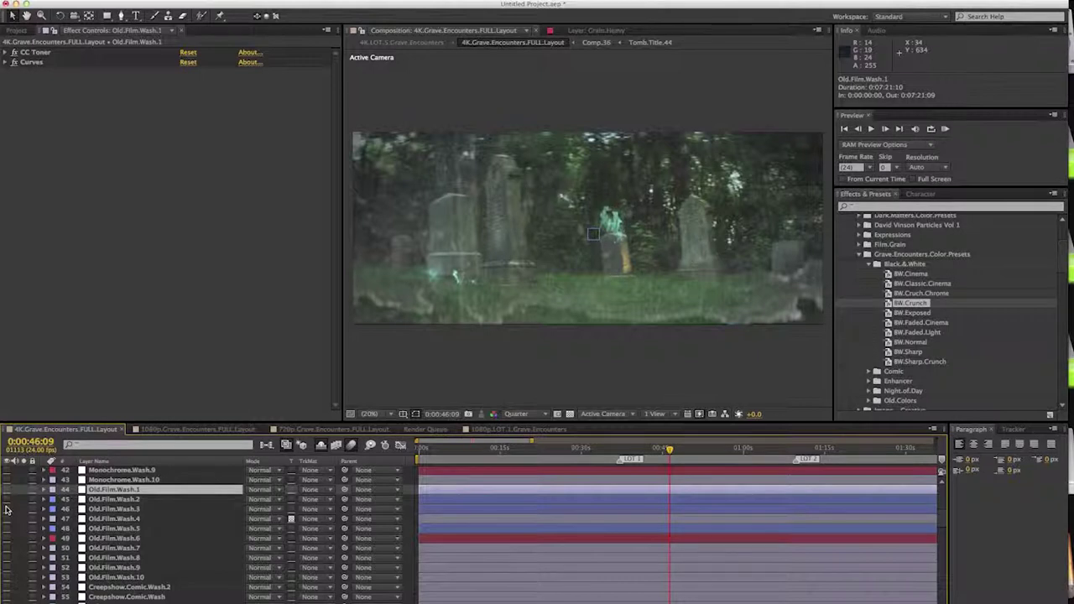
click(6, 550)
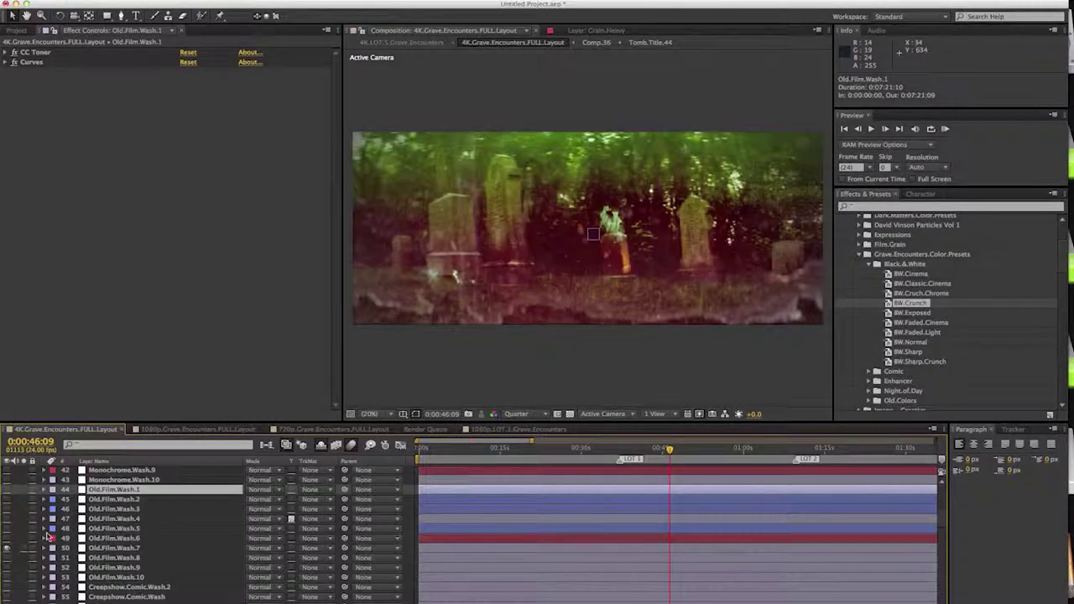
click(7, 540)
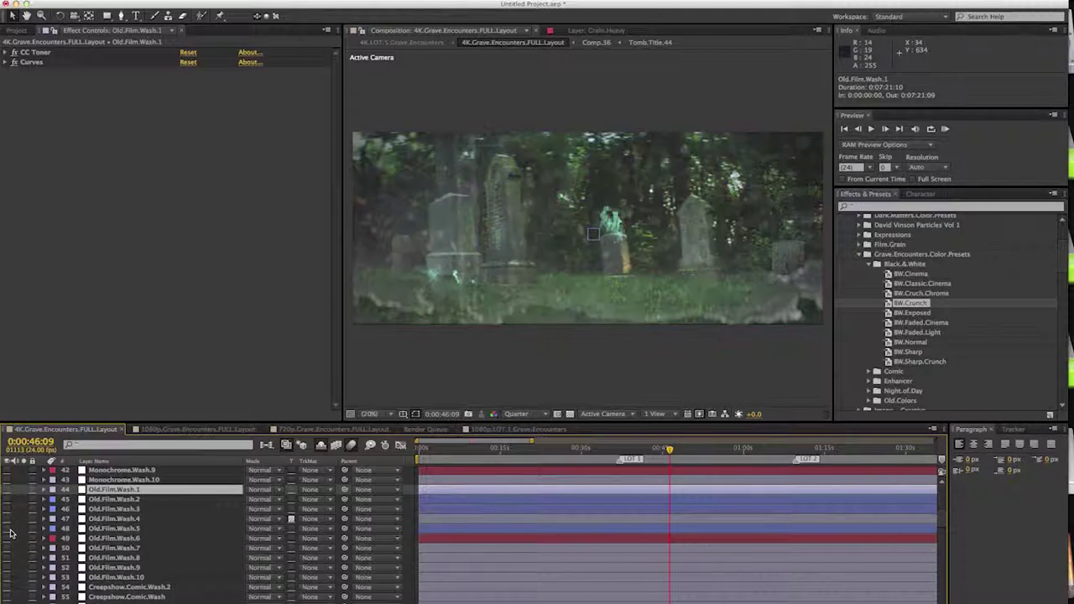
Step: Toggle Creepshow.Comic.Wash.2 on and off, then switch on the Enhance layer
click(126, 587)
click(131, 595)
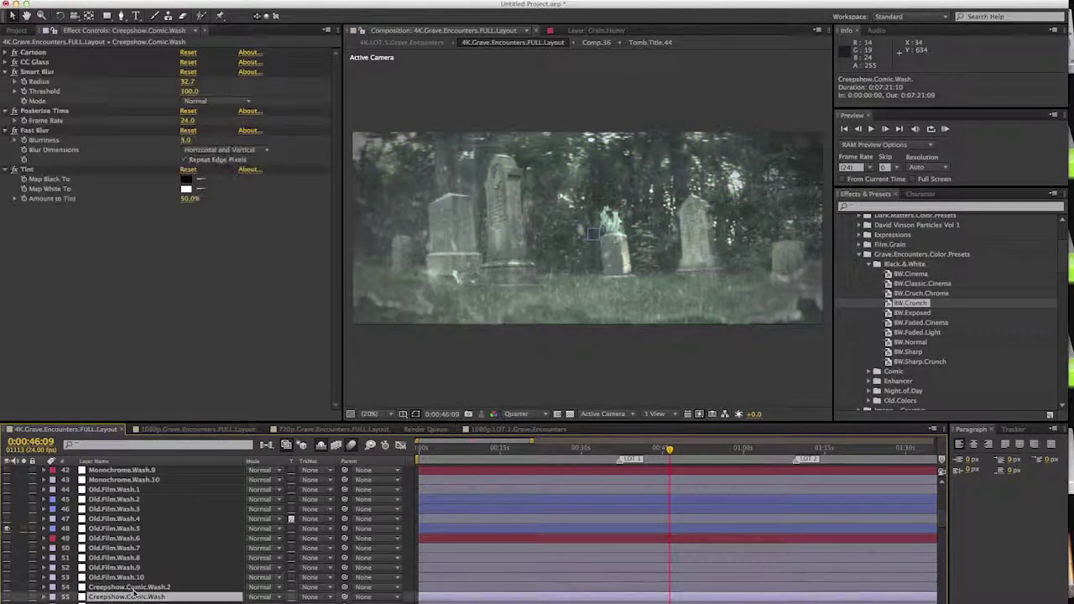
click(131, 588)
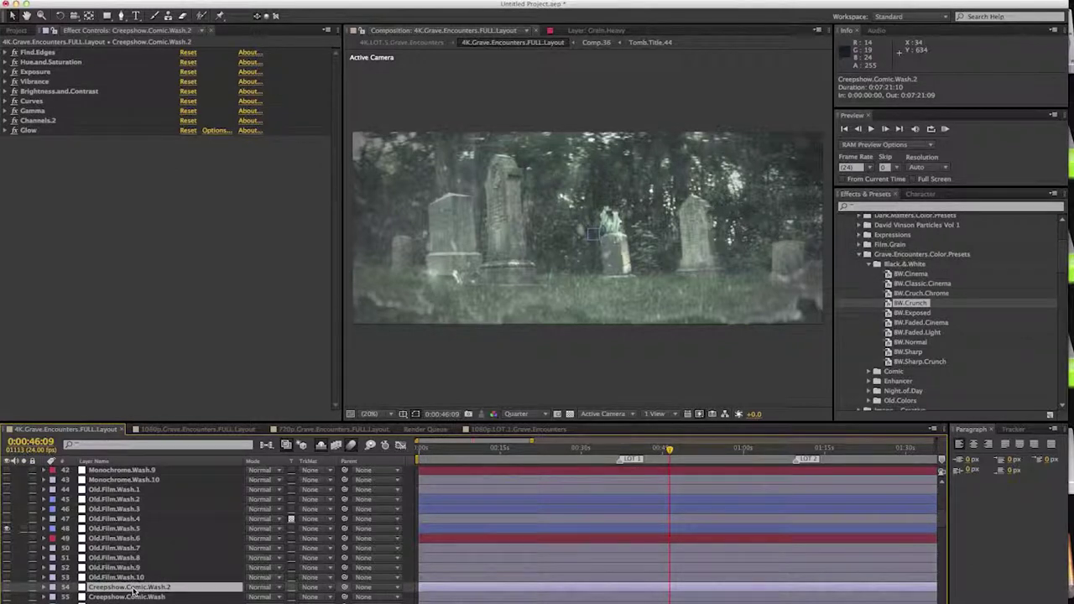
click(7, 588)
click(7, 590)
scroll(940, 524, down, 3)
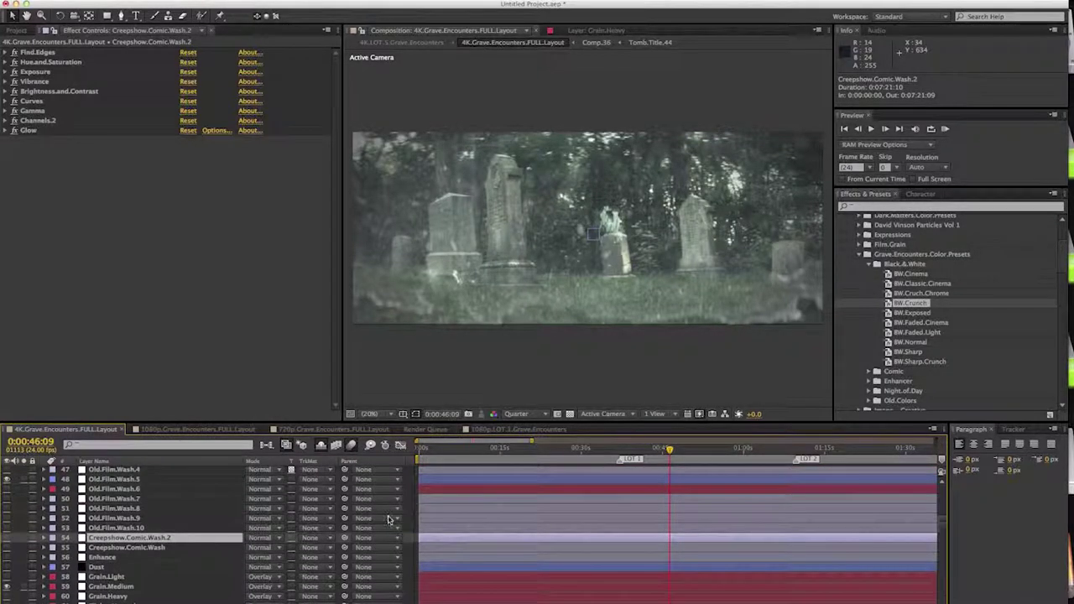
click(7, 557)
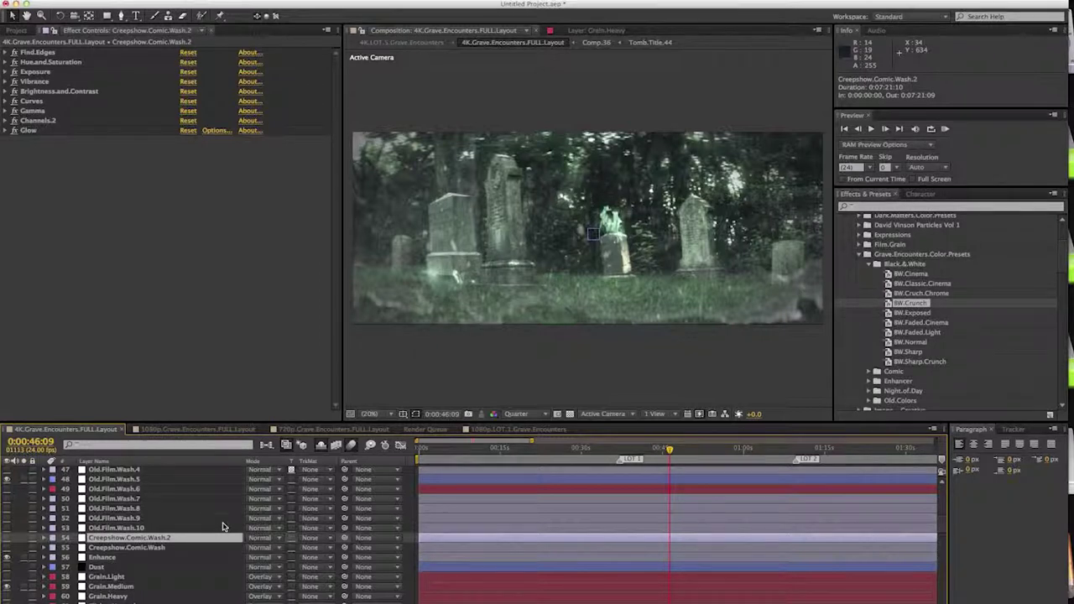
Step: Turn Enhance off and try the Dust overlay on and off
click(7, 557)
click(94, 567)
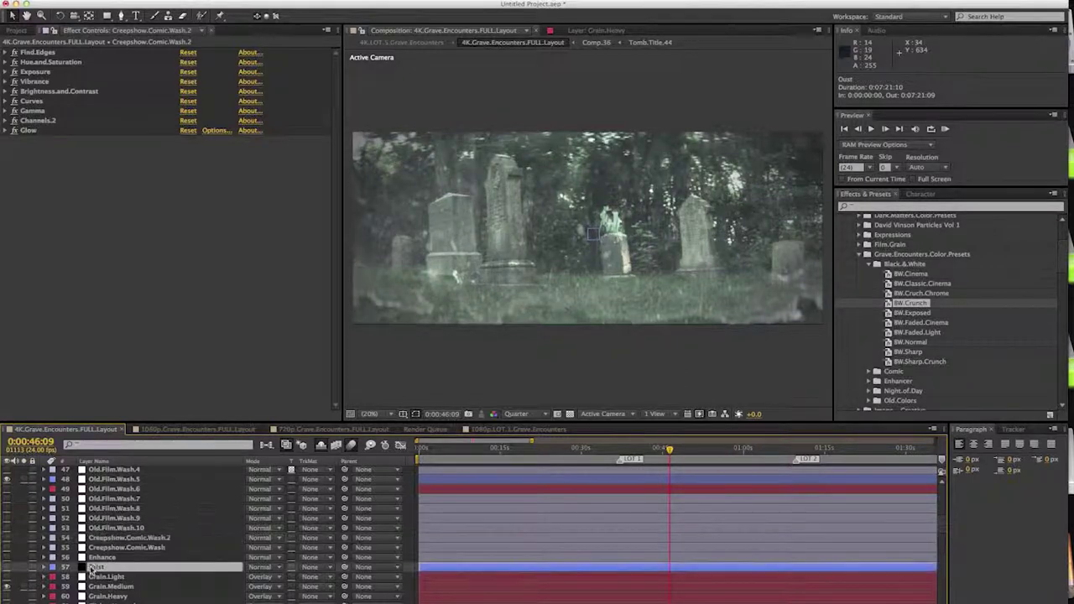
click(7, 567)
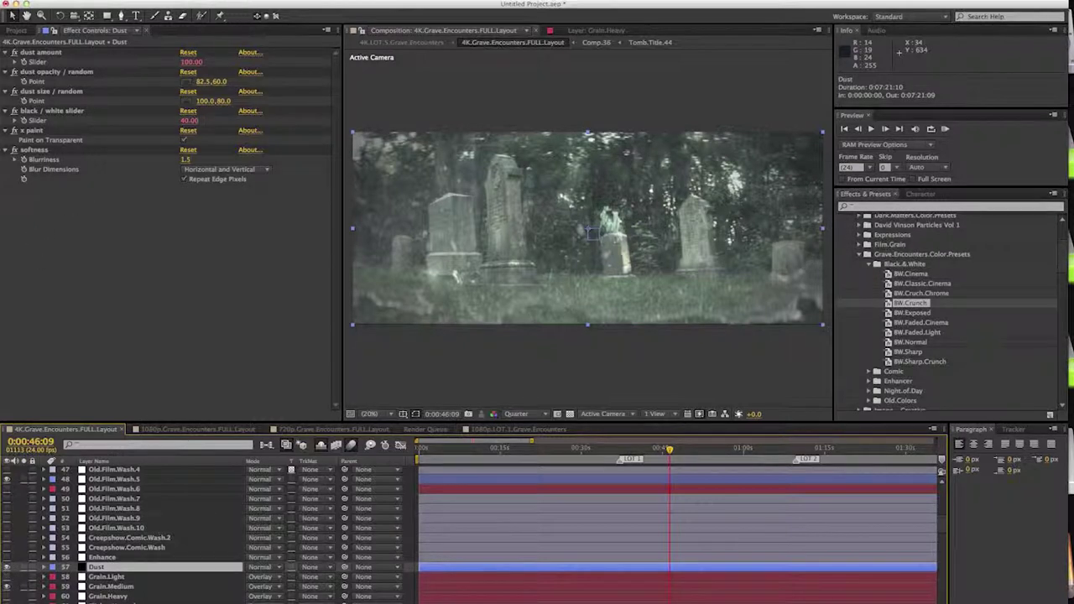
click(7, 568)
scroll(126, 537, down, 3)
Step: Open the Flicker.Anamorphic.Gritty precomp, preview it, and return to 4K.Grave.Encounters.FULL.Layout
click(143, 528)
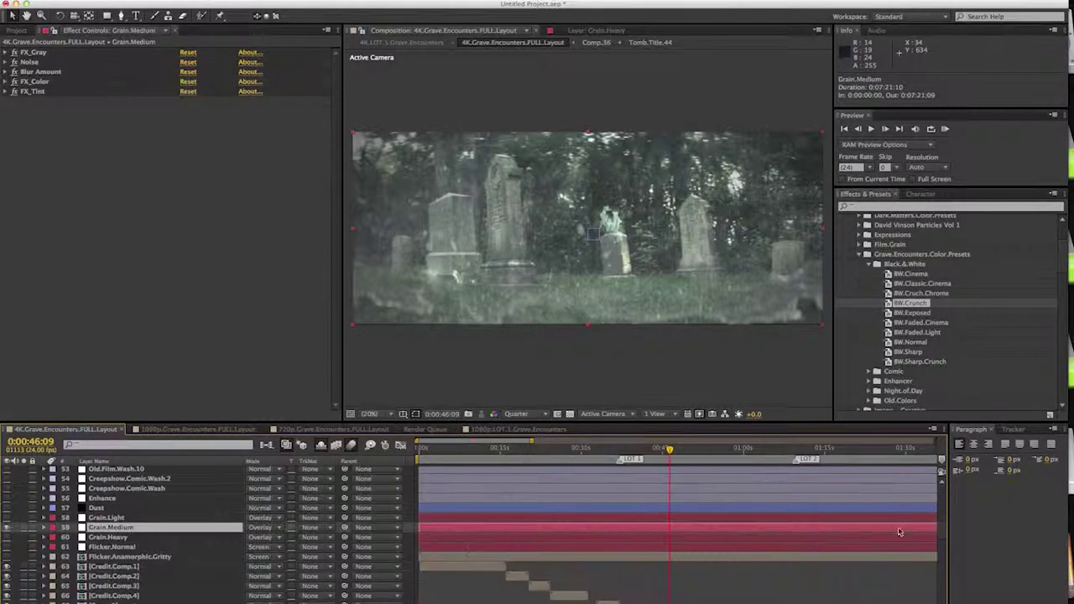
click(112, 547)
click(118, 557)
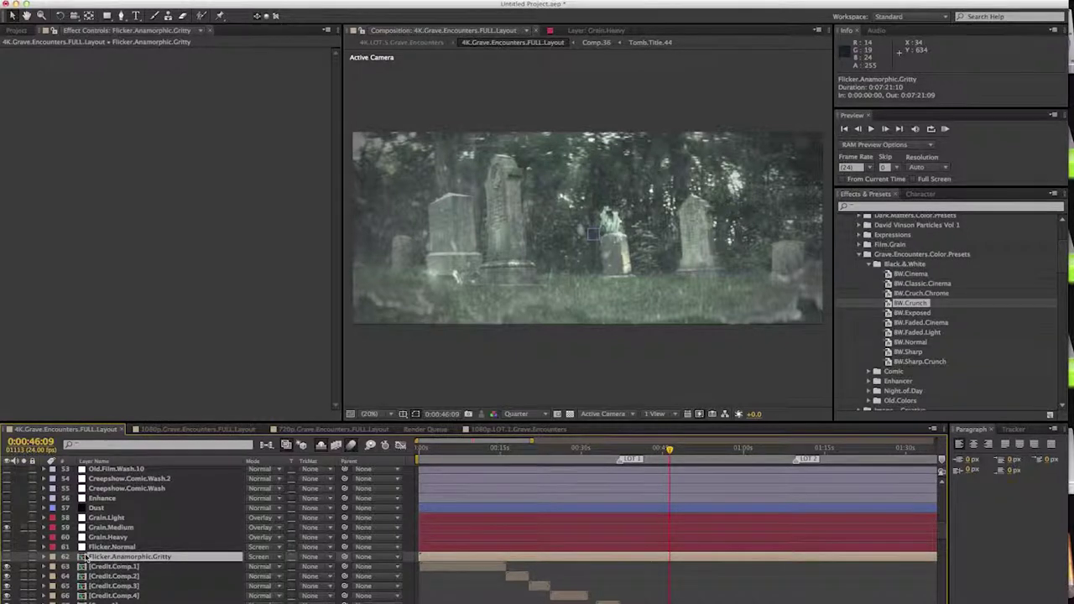
double_click(151, 558)
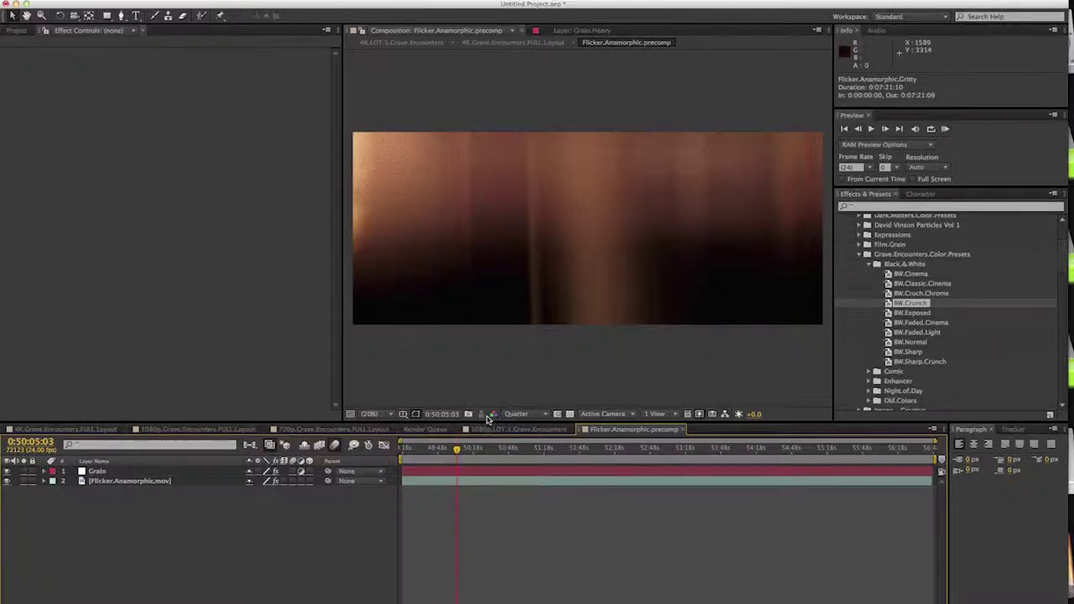
key(space)
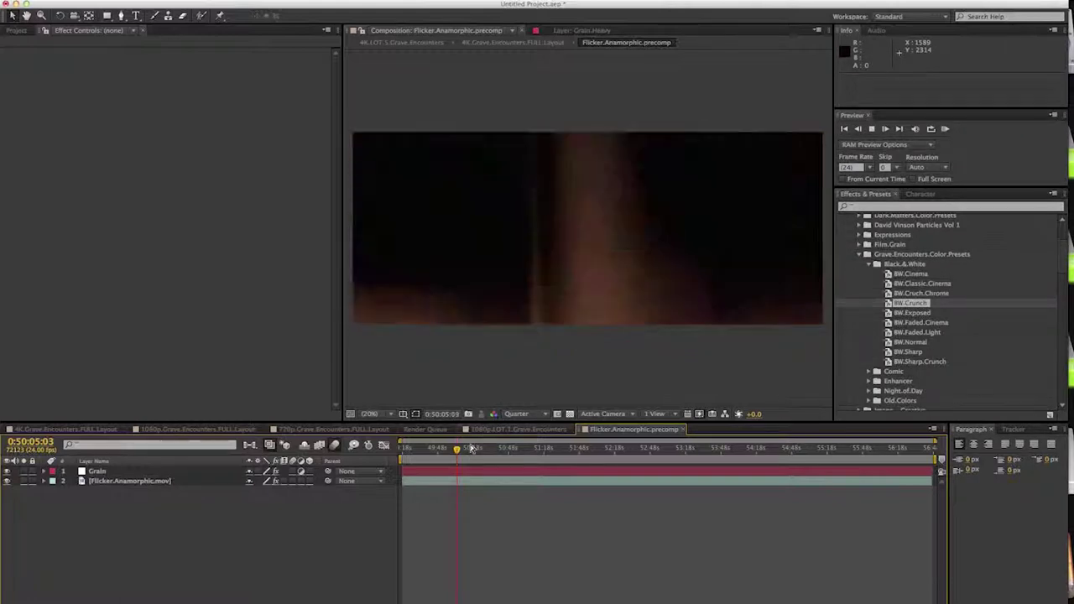
click(486, 480)
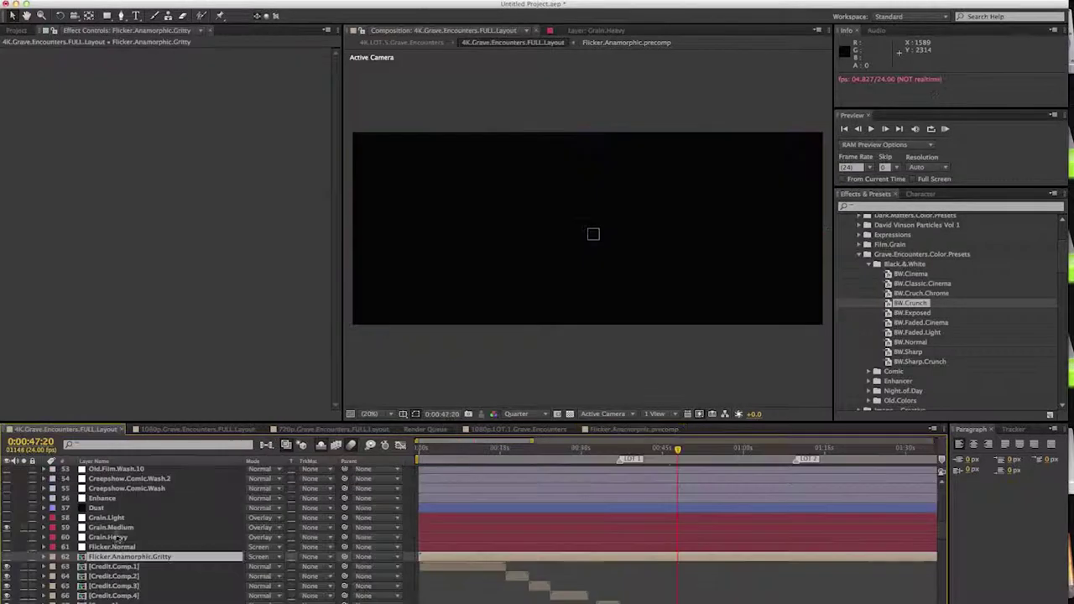
click(63, 429)
Step: Scrub the Flicker.Normal bias slider, then undo back to -45
click(101, 547)
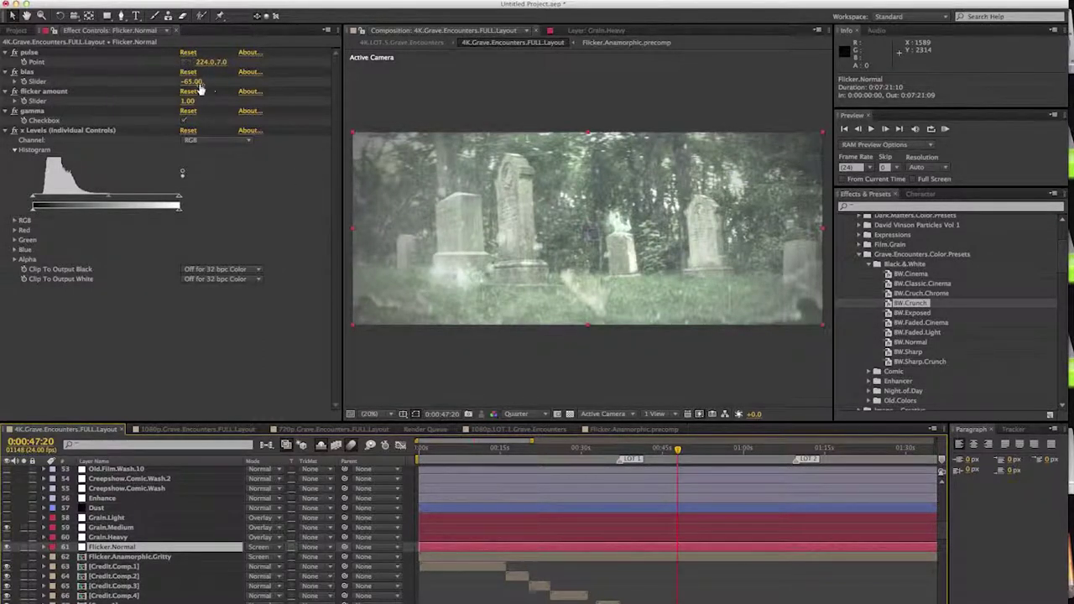
mouse_move(200, 86)
mouse_down()
mouse_move(234, 80)
mouse_move(181, 82)
mouse_up()
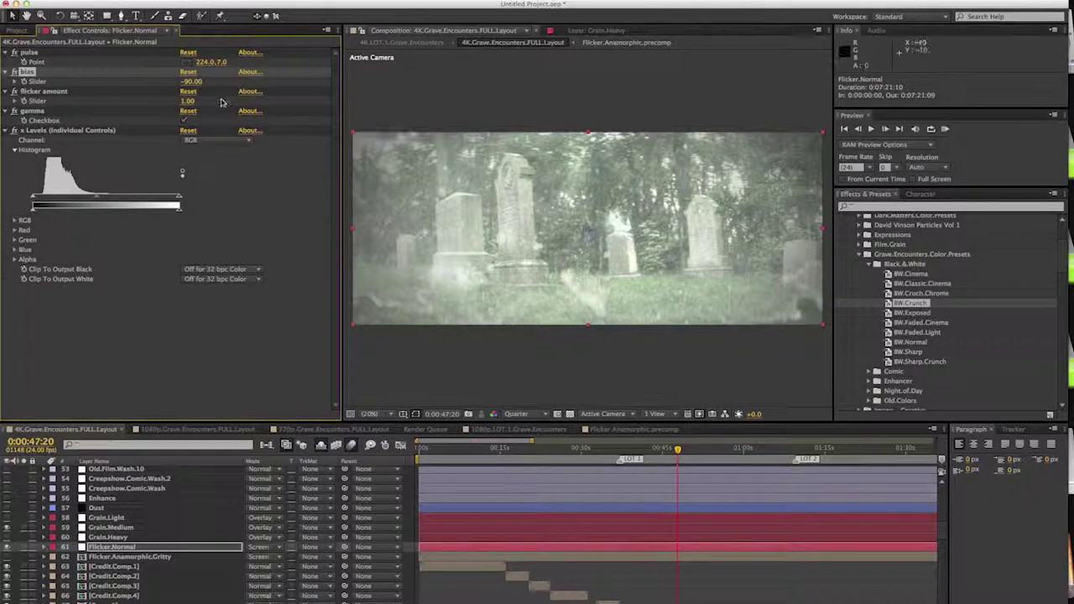
drag(178, 85, 205, 82)
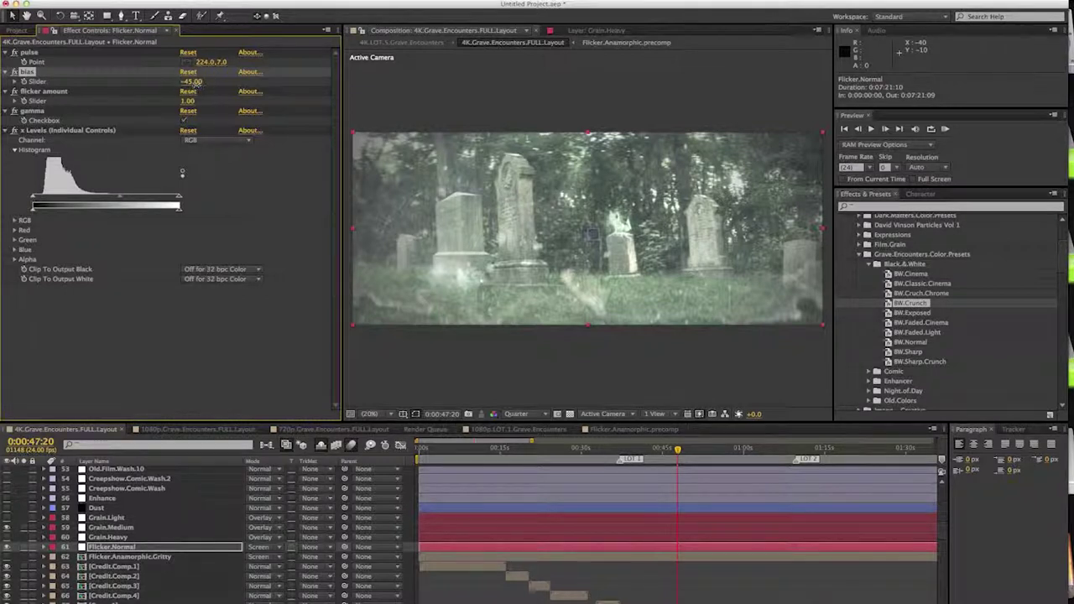
drag(195, 83, 174, 85)
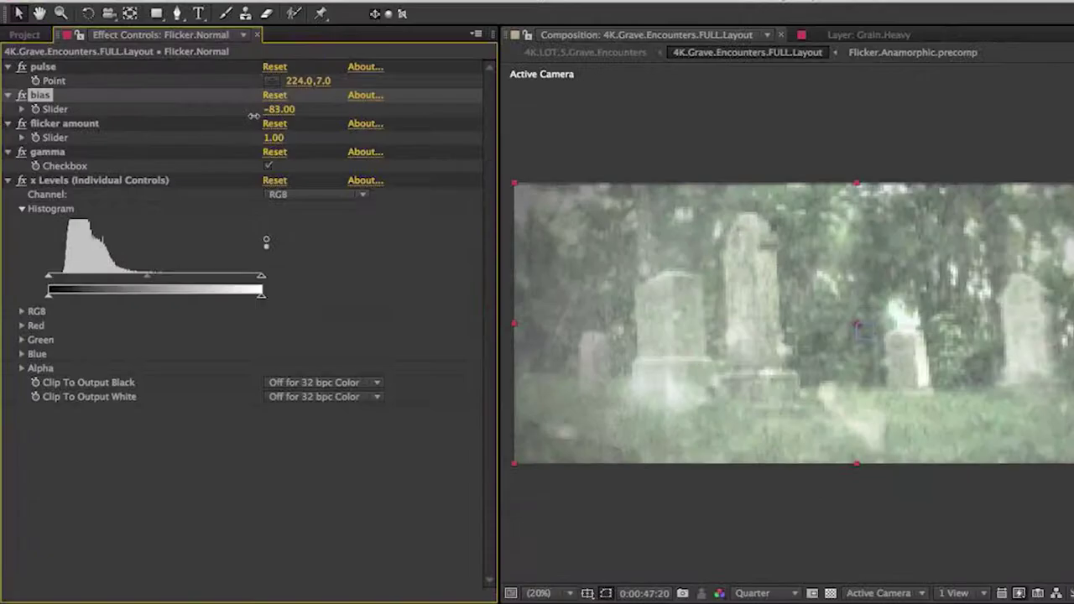
drag(253, 116, 251, 116)
key(ctrl+z)
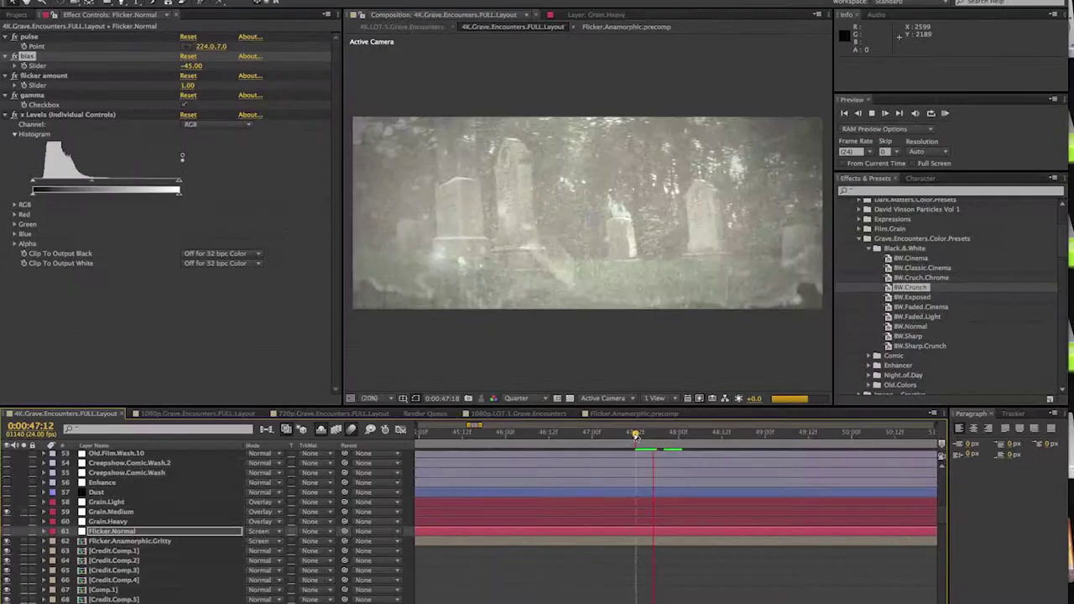
Step: Preview from 0:00:47:12 and set Flicker.Anamorphic.Gritty's opacity to 29%
click(635, 434)
key(space)
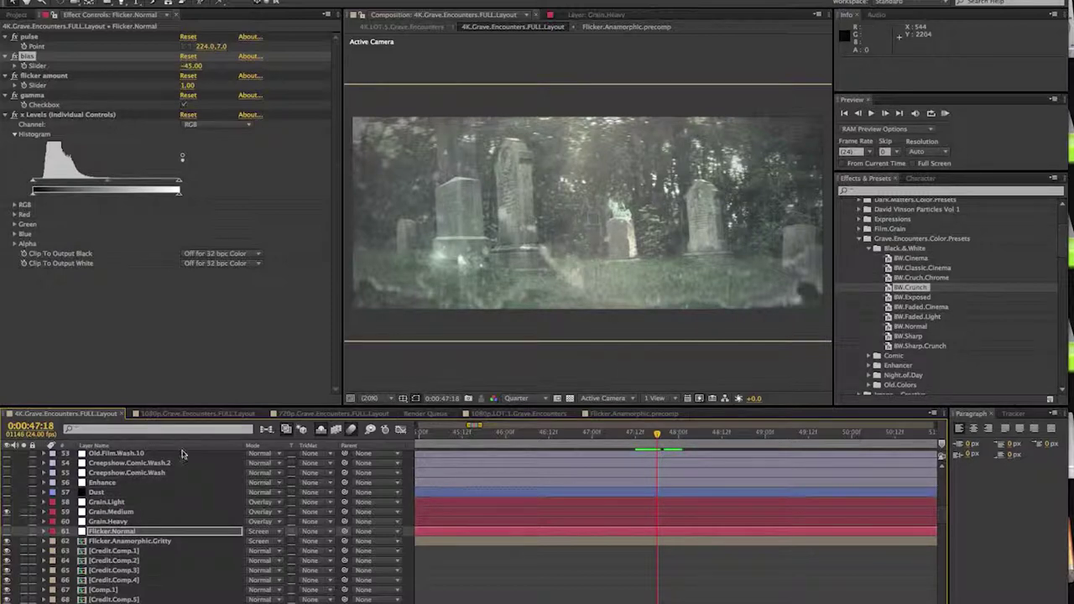
click(43, 541)
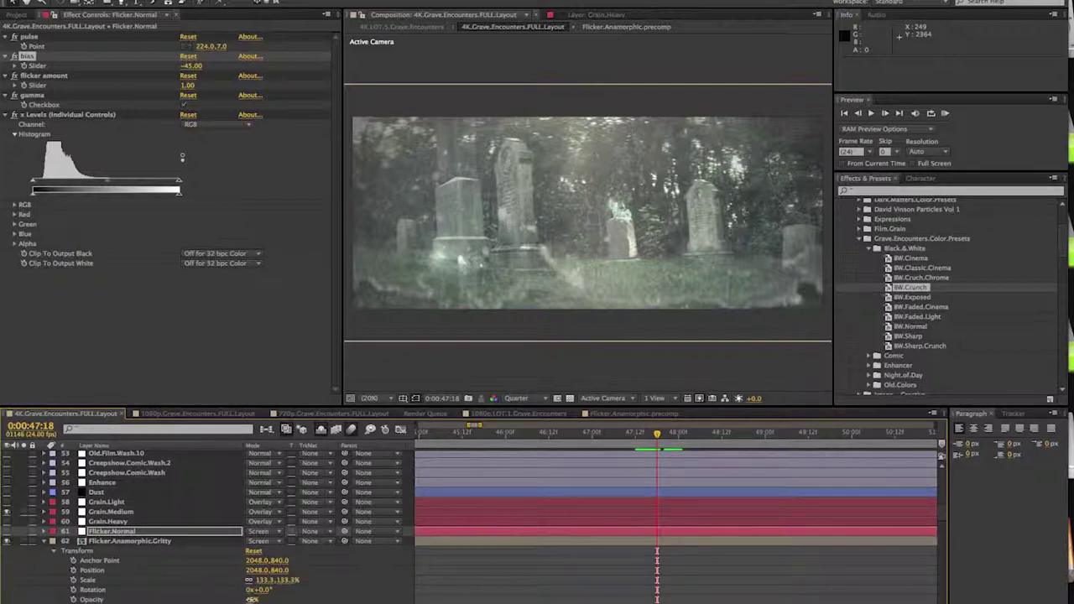
drag(252, 599, 241, 601)
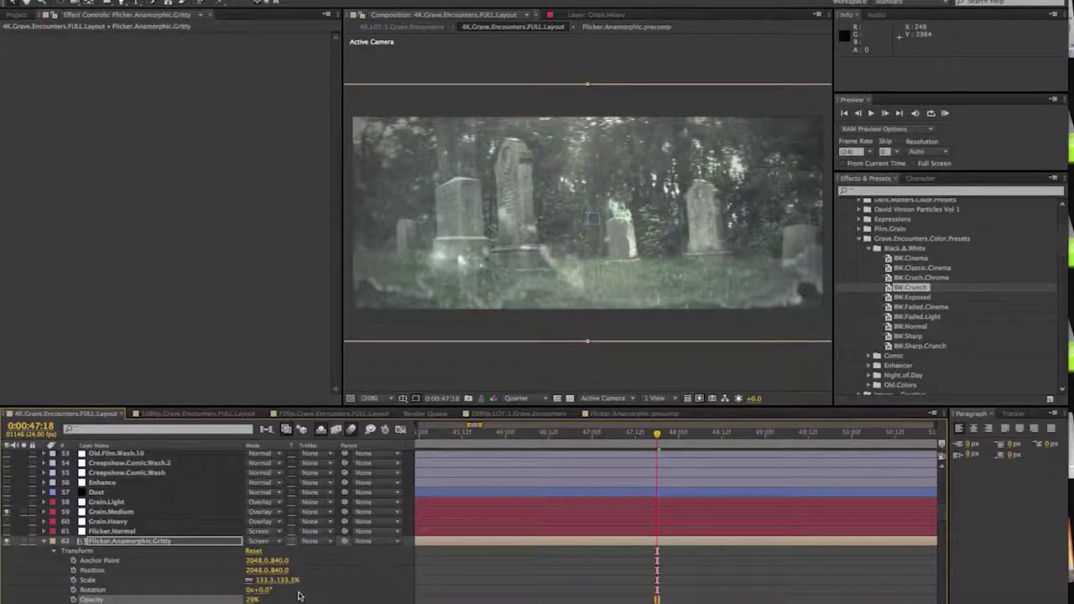
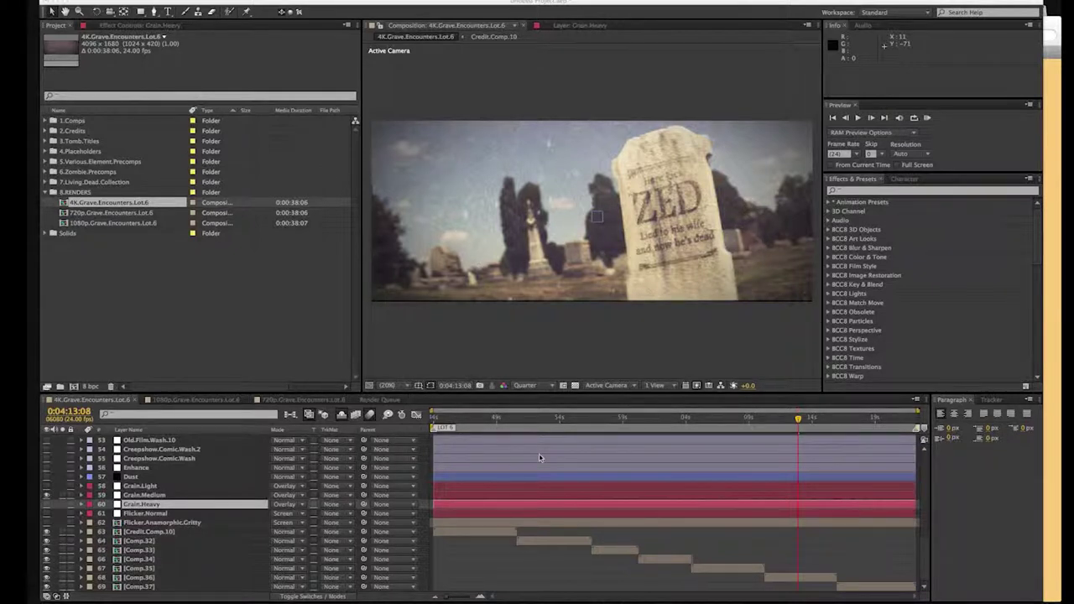
Step: Open the Comp.36 tombstone precomp and expand 3.Tomb.Titles > main.tomb.comps to list Tomb.Title.40–62
mouse_move(290, 591)
click(143, 578)
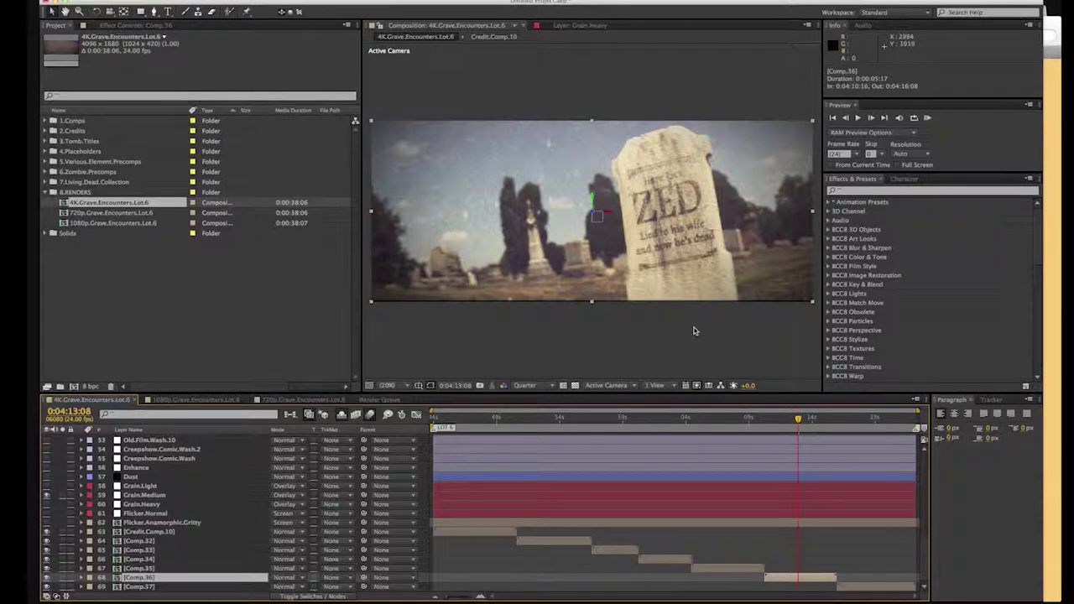
double_click(787, 577)
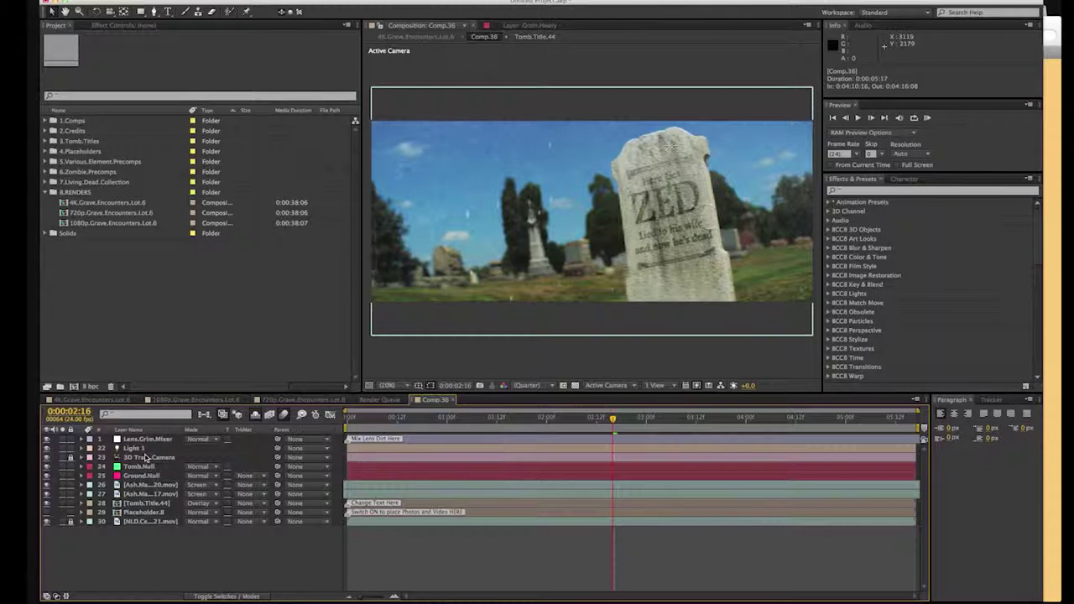
key(Page_Down)
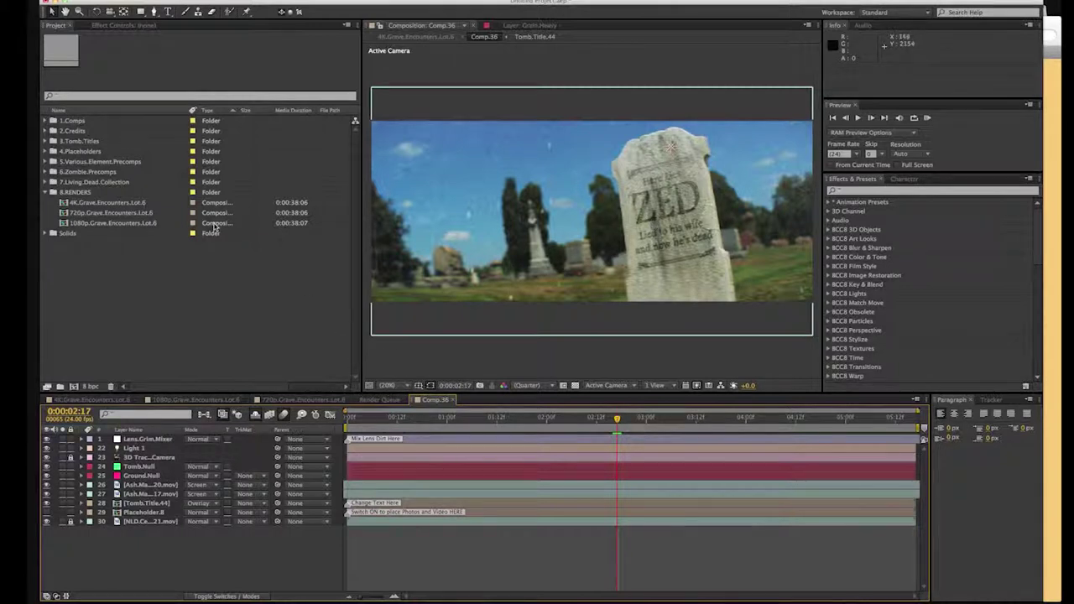
click(47, 141)
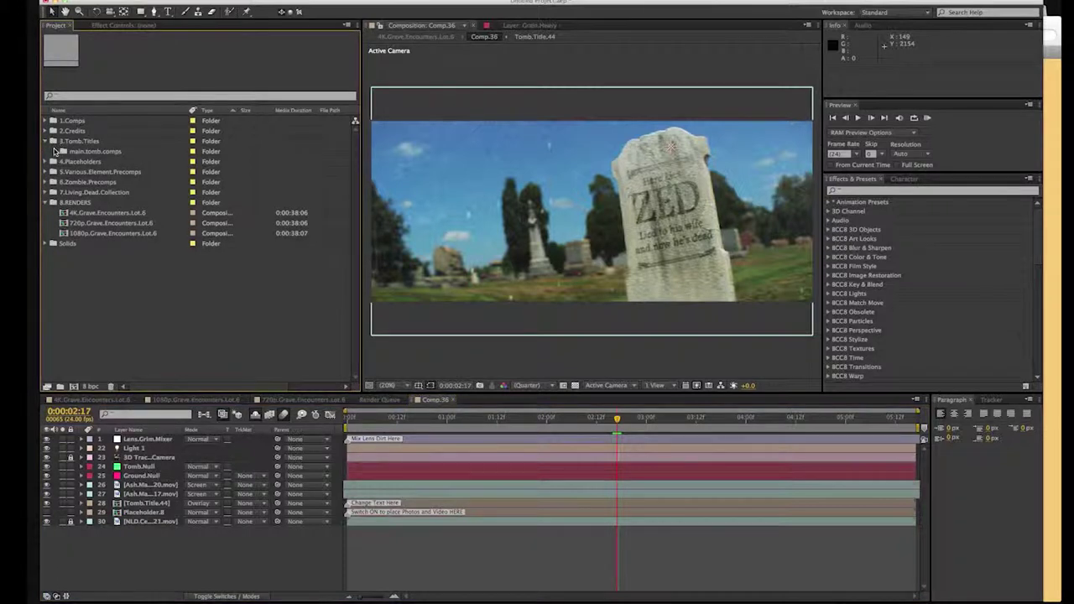
click(56, 151)
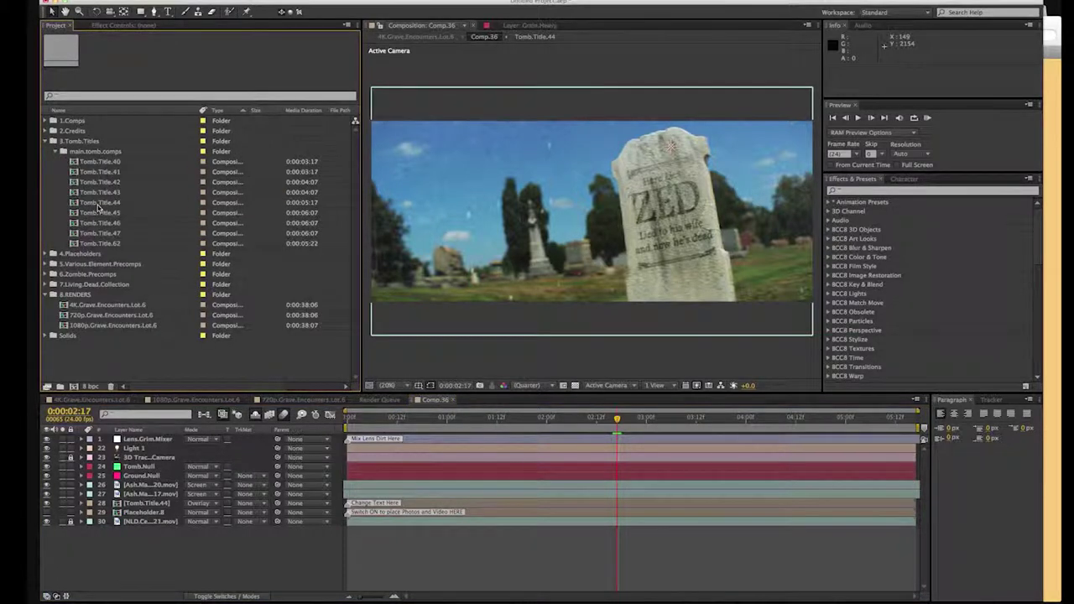
Step: Open Tomb.Title.44 from the Comp.36 scene and inspect its name, epitaph and ornament layers
double_click(99, 203)
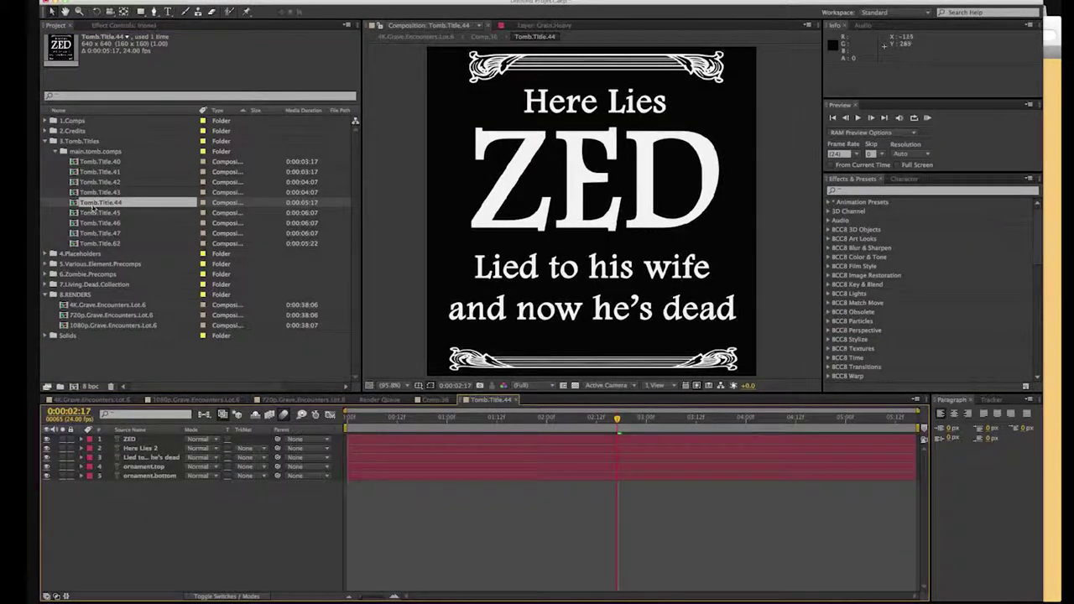
click(433, 400)
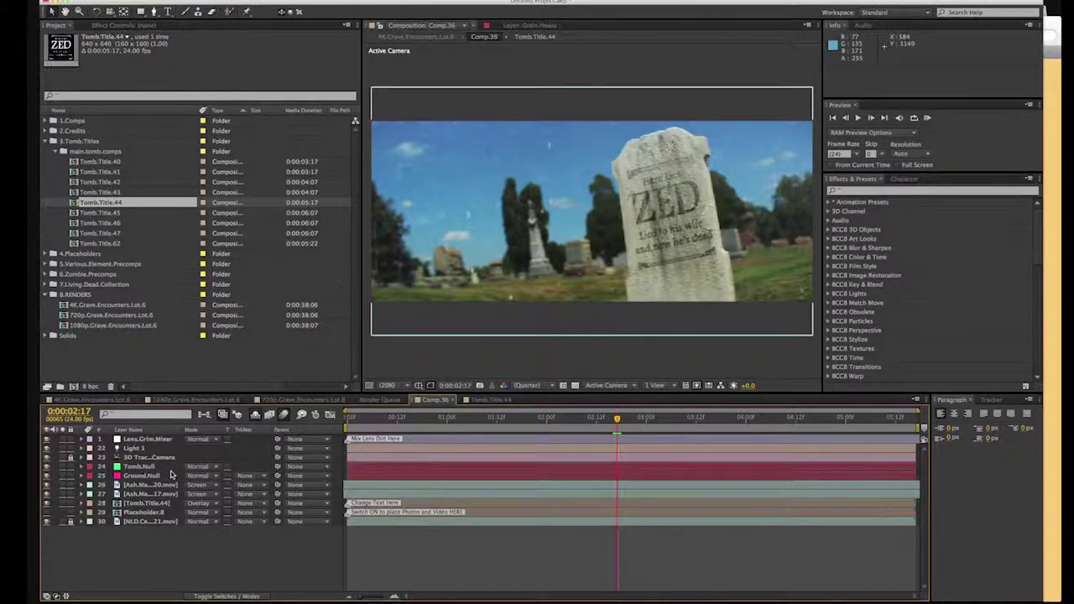
click(141, 503)
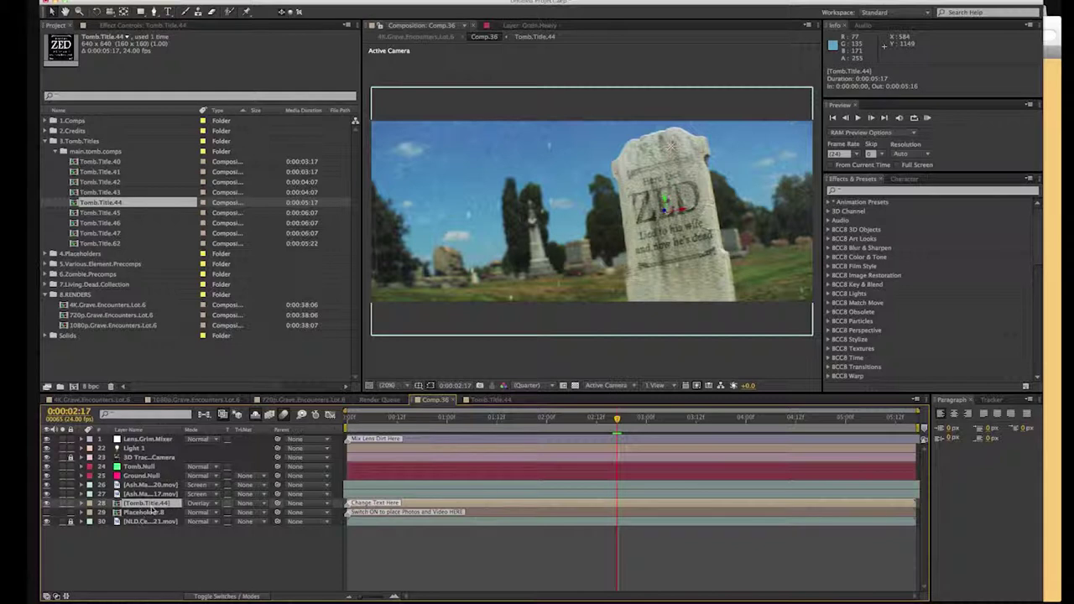
double_click(148, 504)
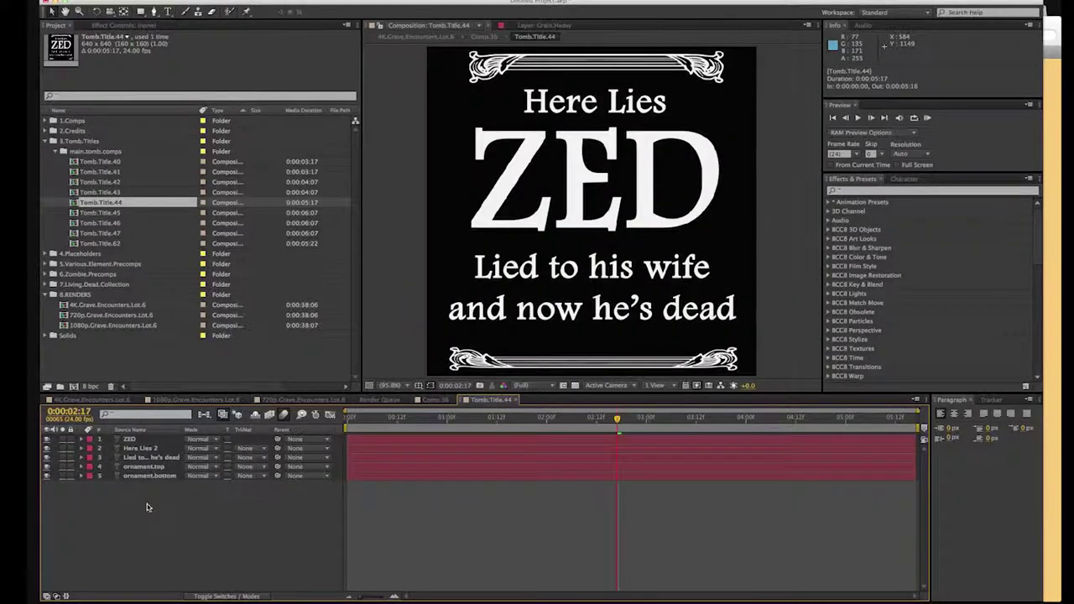
click(137, 438)
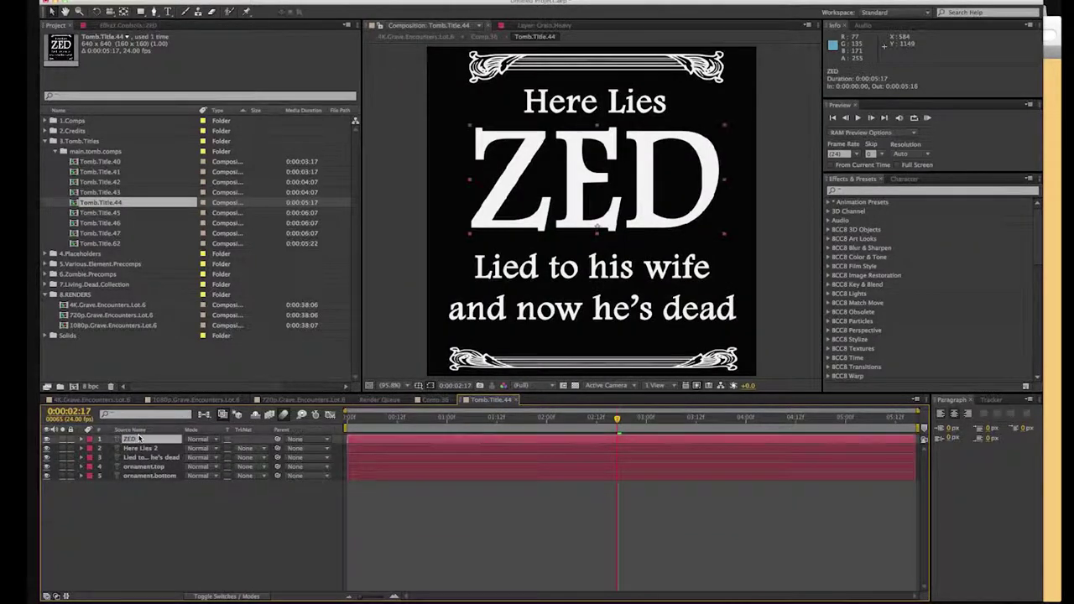
click(144, 457)
click(143, 448)
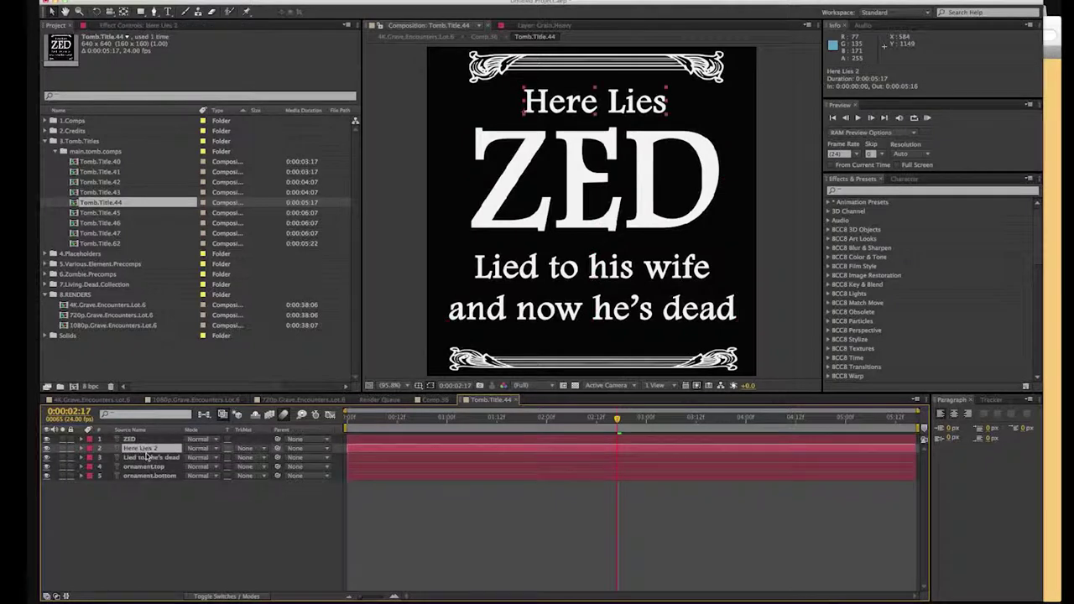
click(148, 458)
click(148, 468)
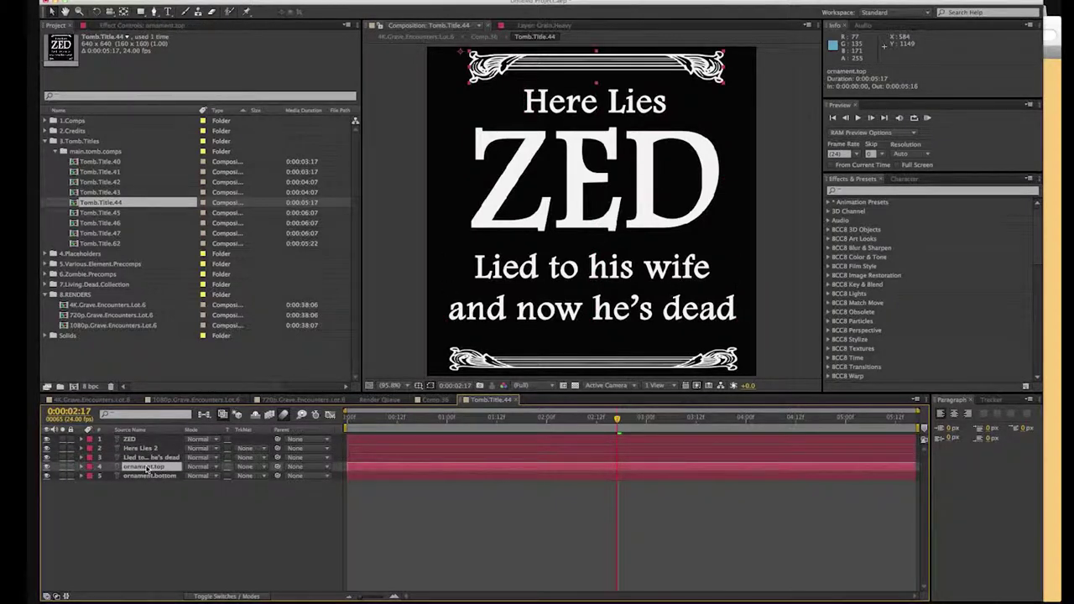
click(149, 476)
click(148, 467)
click(47, 467)
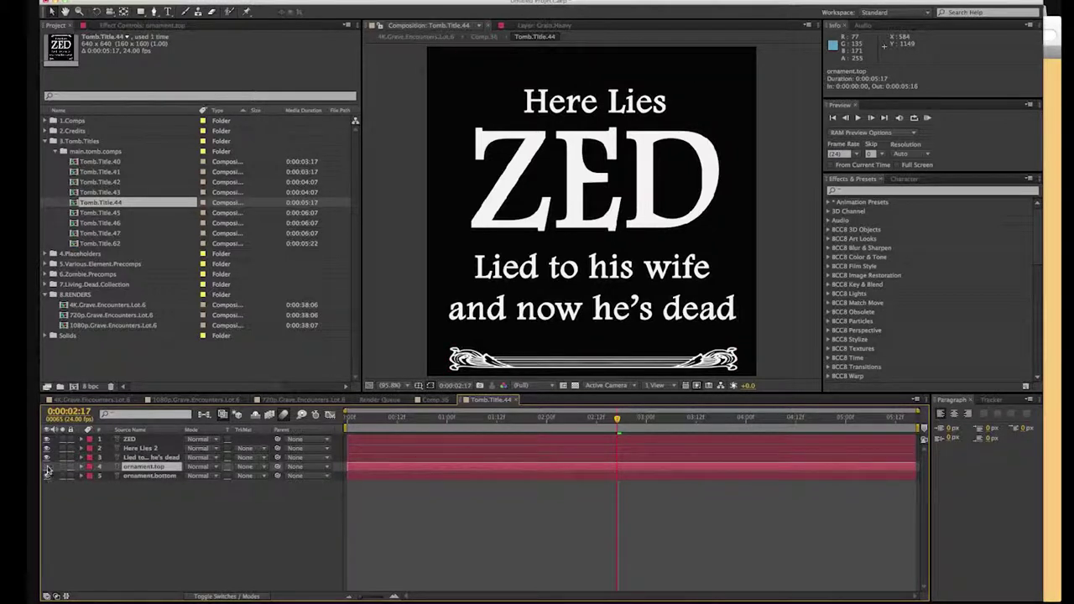
click(47, 466)
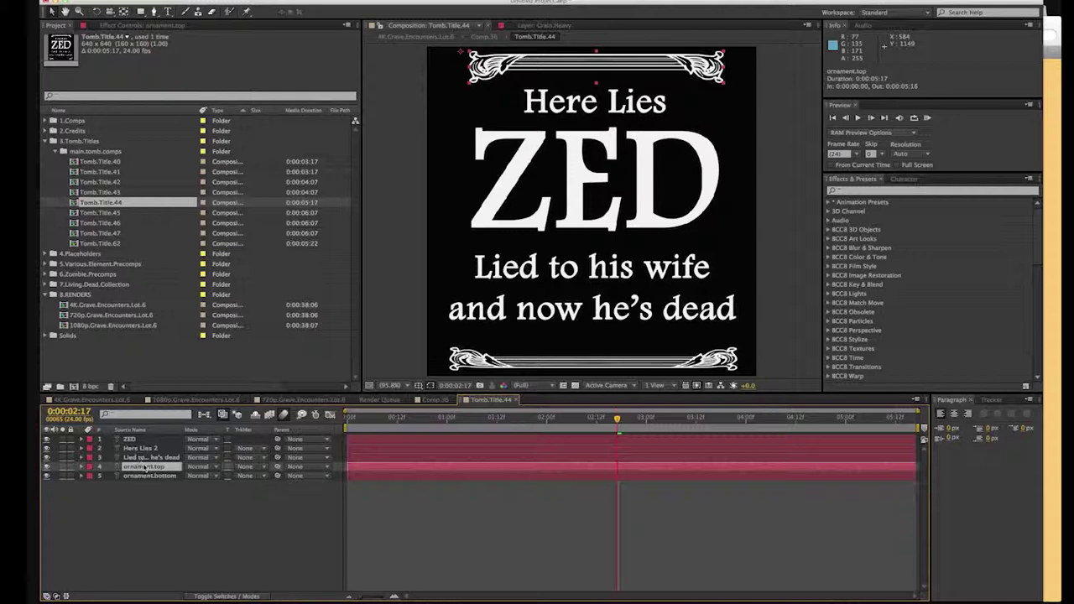
Step: Try ornament glyphs b, c and d, then replace the ZED name with MAY
key(ctrl+t)
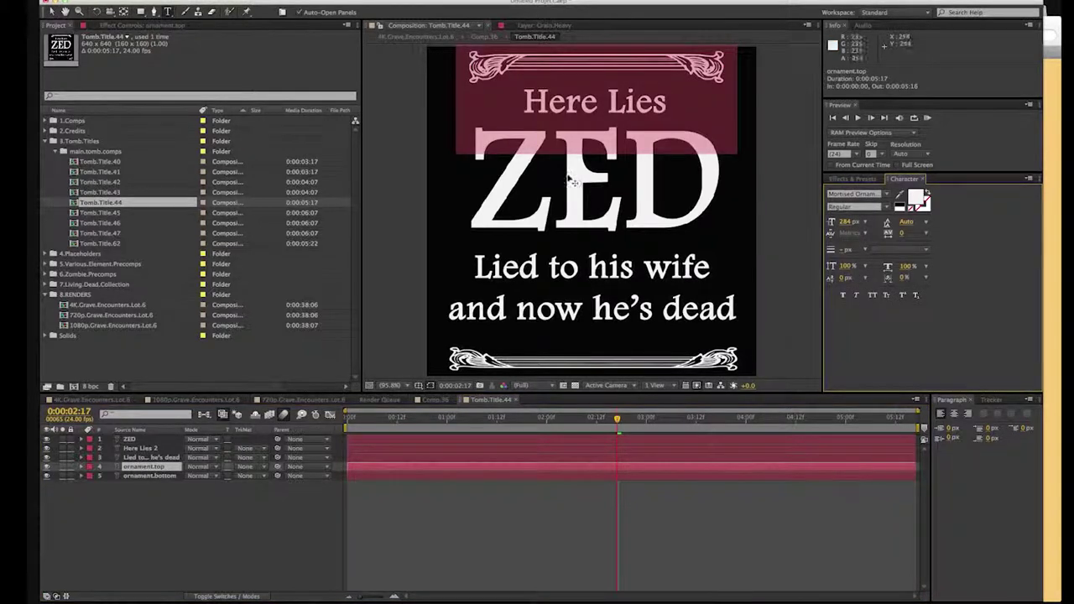
click(636, 62)
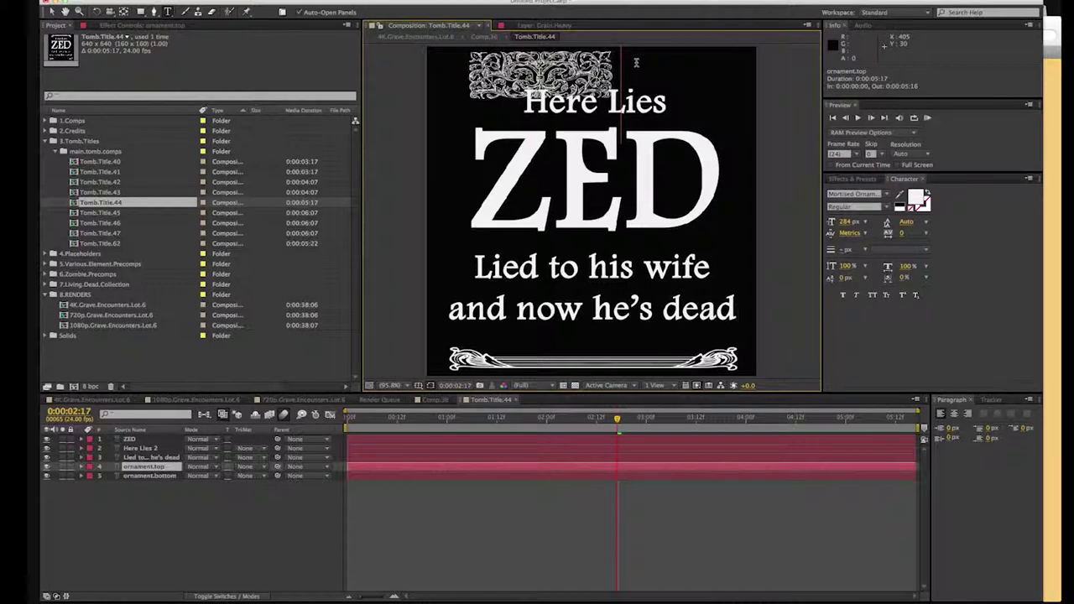
key(BackSpace)
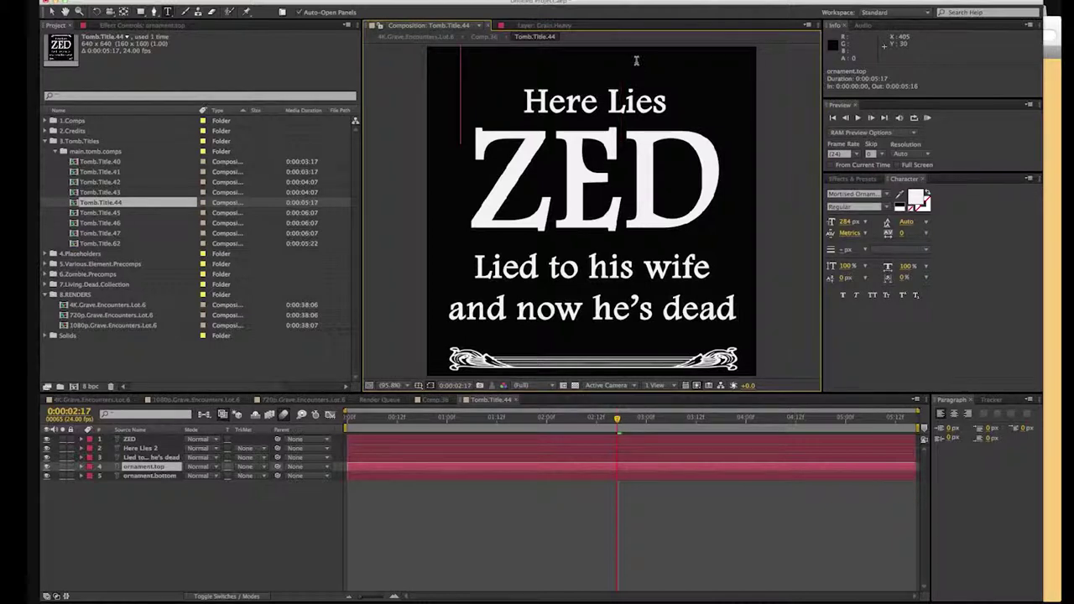
text(b)
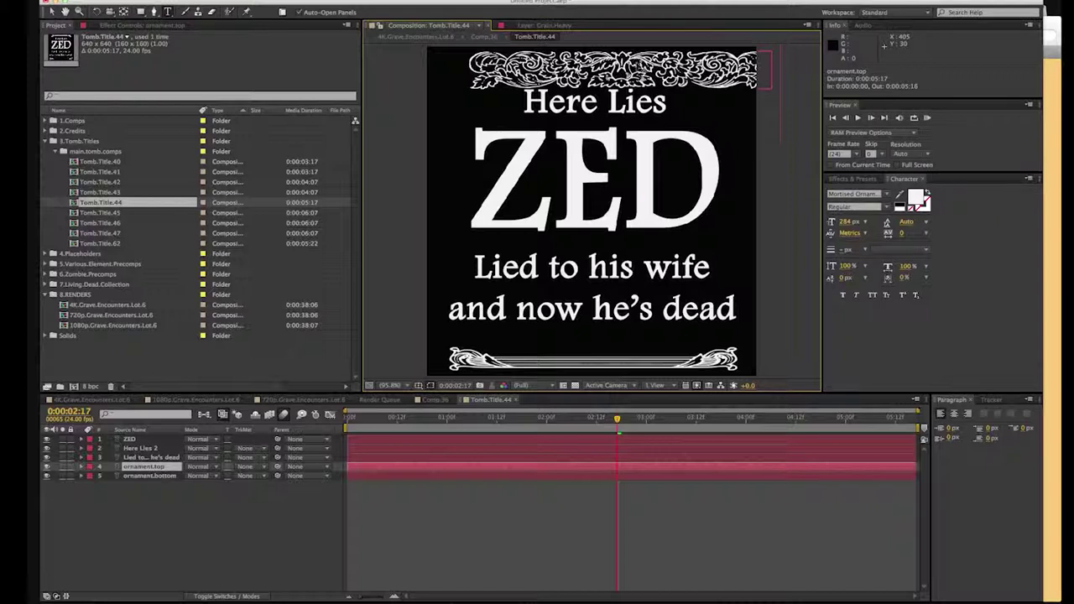
key(BackSpace)
text(c)
key(shift+Left)
text(d)
key(shift+Left)
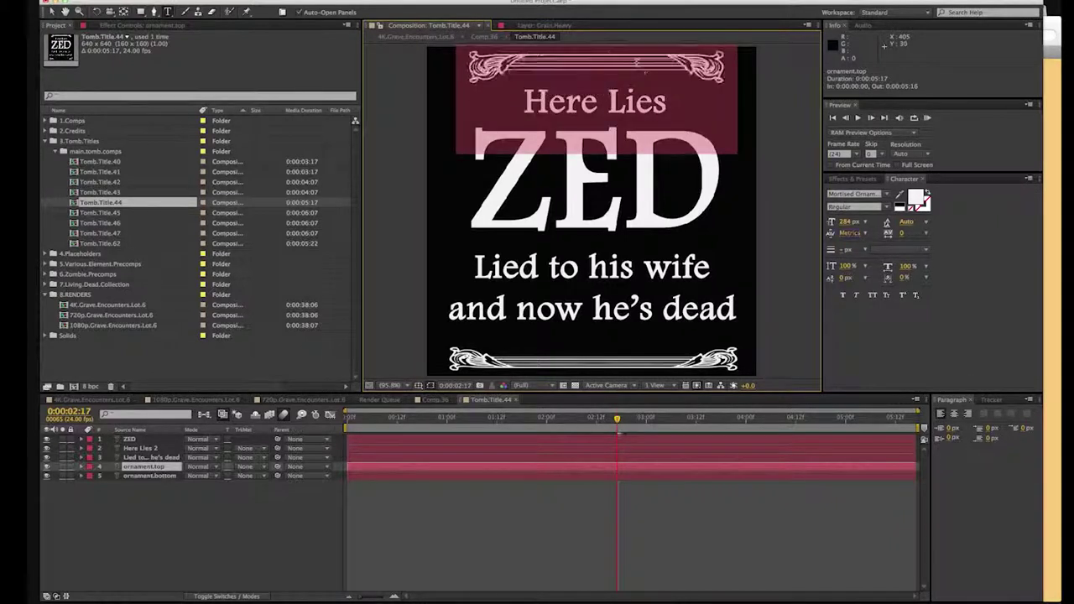
click(273, 525)
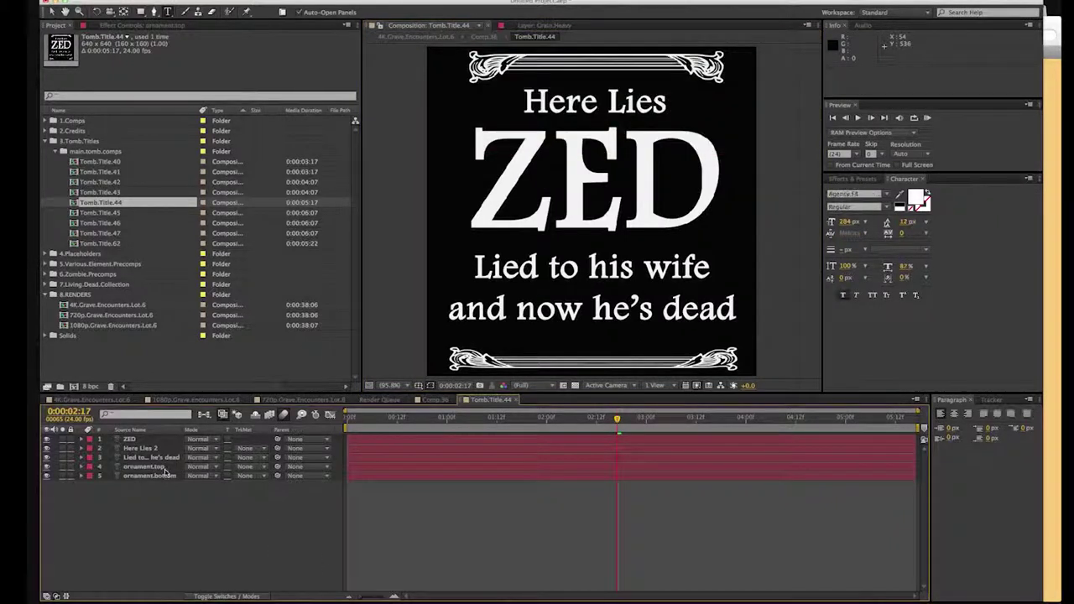
double_click(133, 440)
text(MAY)
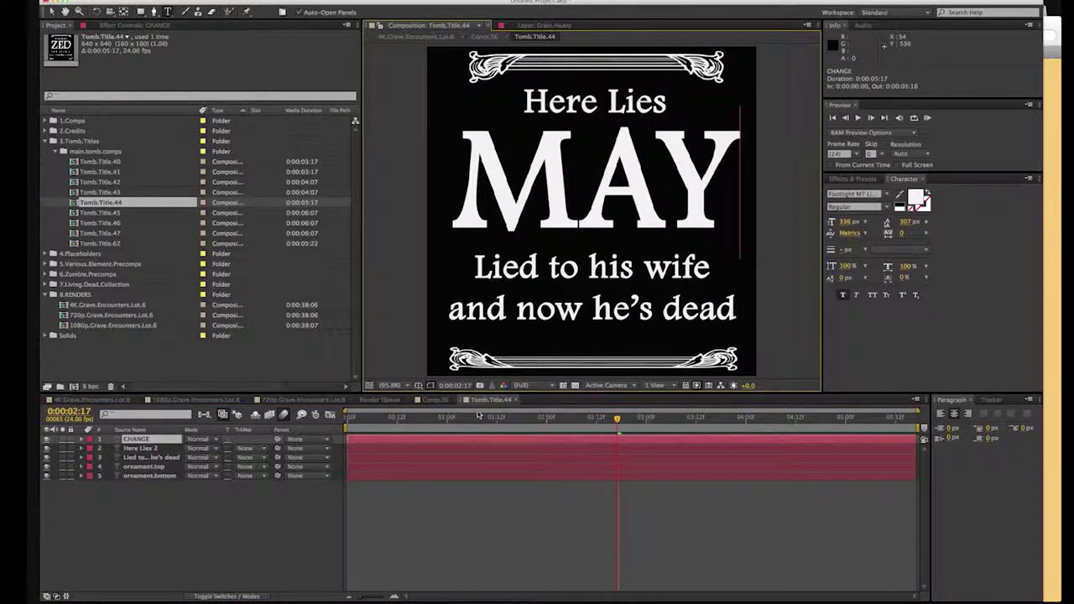
Step: Expand 2.Credits > credit.comps, open Credit.Comp.10, and go back to 4K.Grave.Encounters.FULL.Layout
click(442, 401)
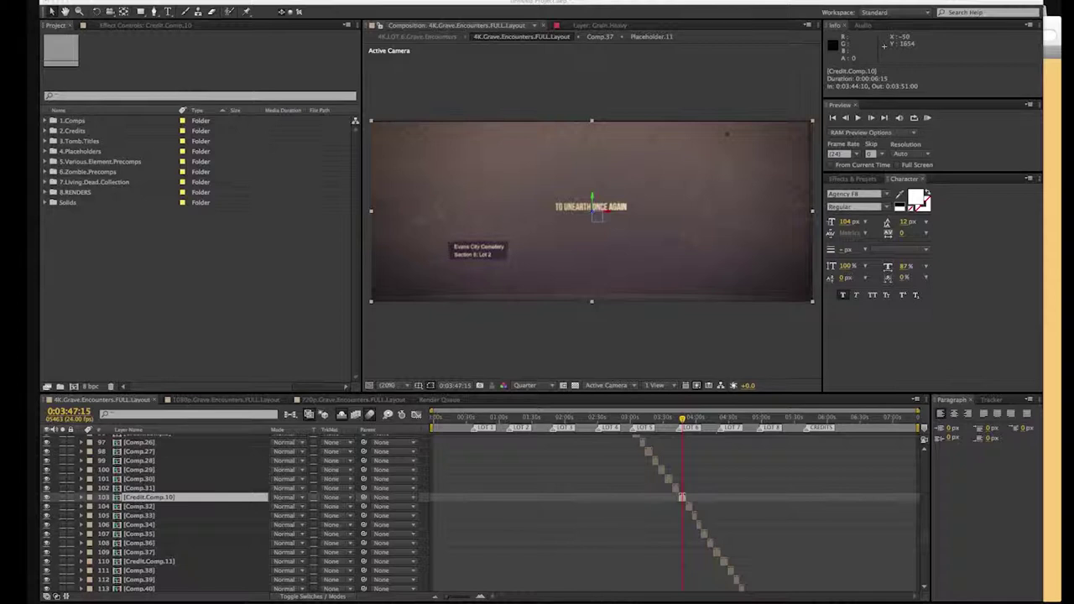
click(46, 131)
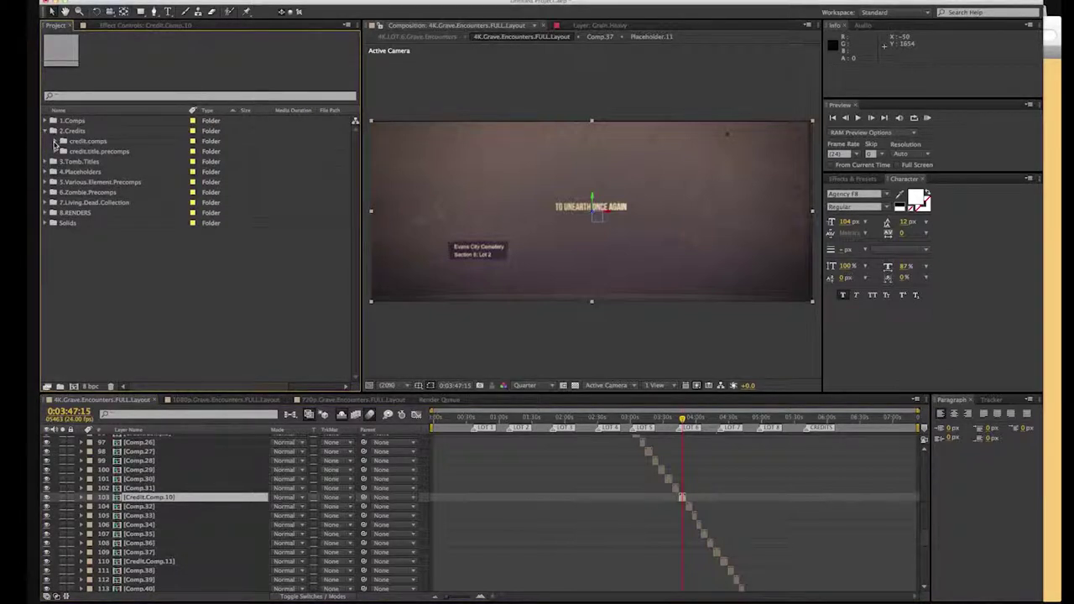
click(55, 142)
click(91, 152)
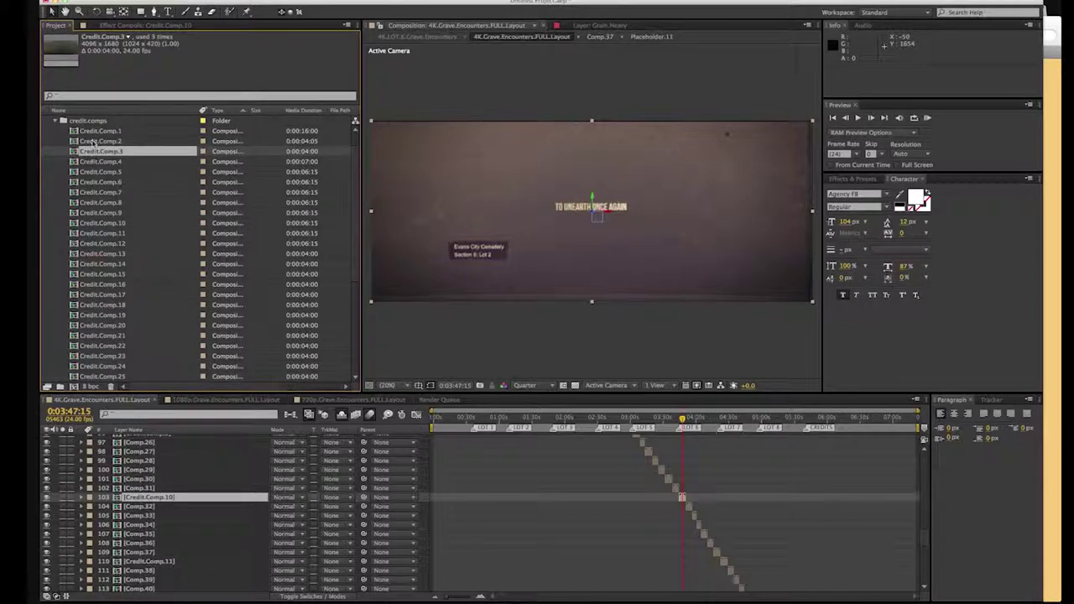
double_click(105, 223)
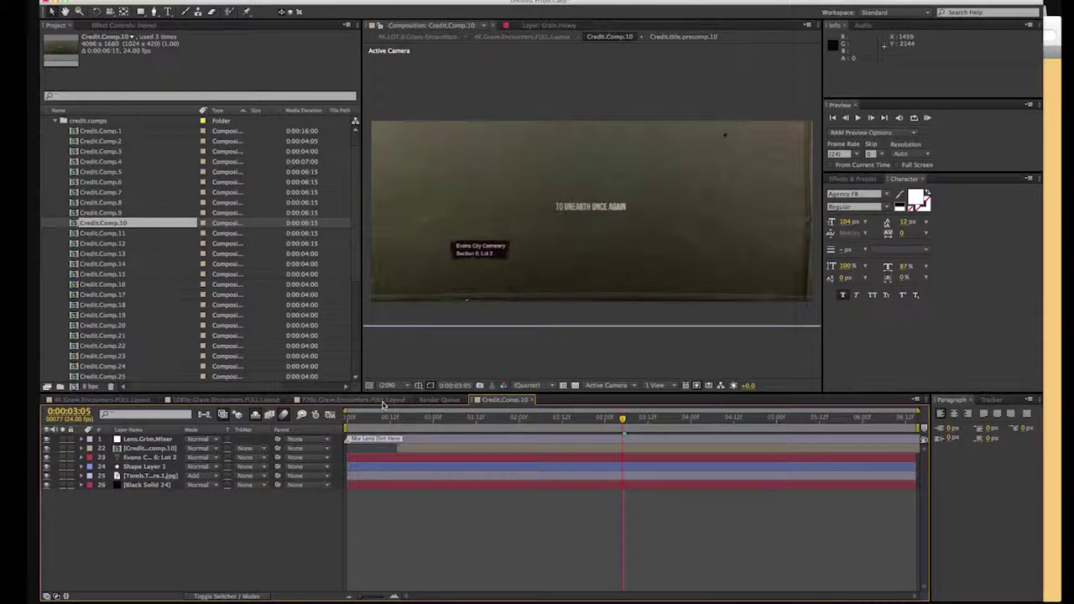
click(102, 400)
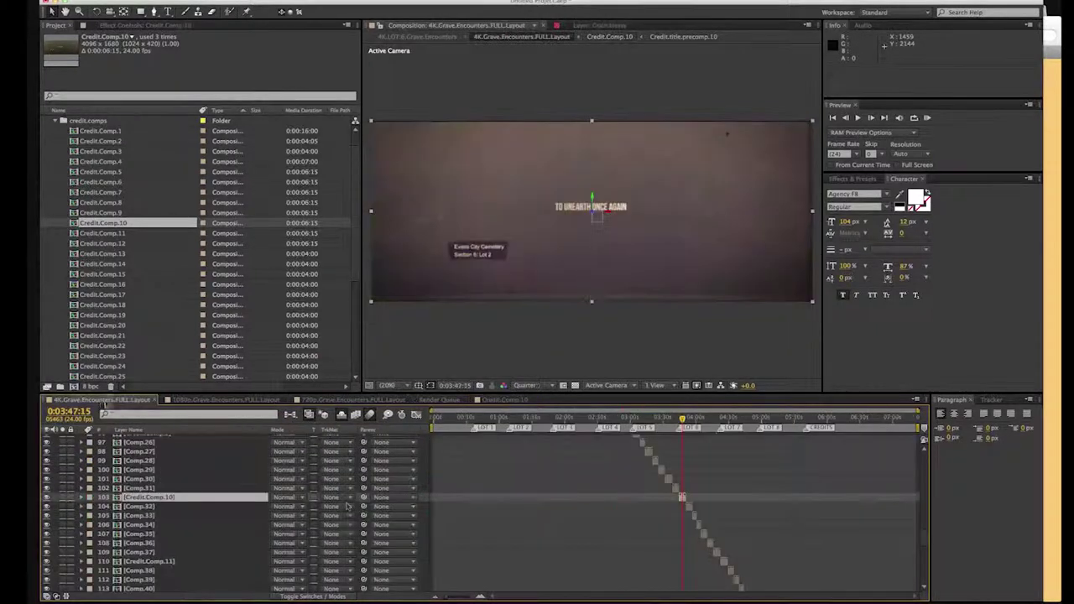
click(138, 499)
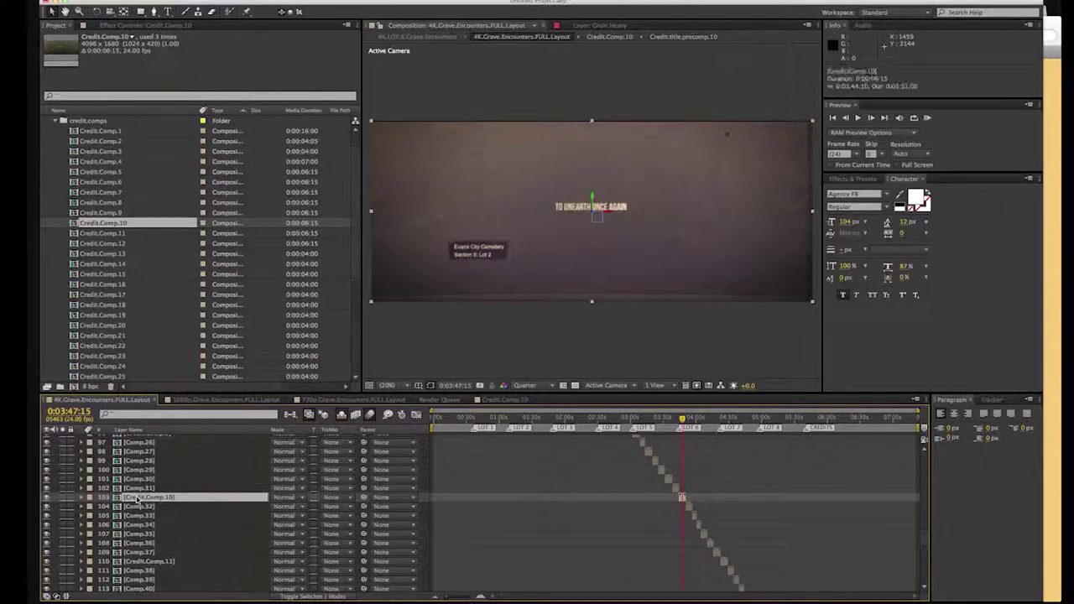
Step: In Credit.Comp.10, set Lens.Grim.Mixer's Dirt.1.Control to about 13 and Smudge.1.Control to 26
double_click(138, 499)
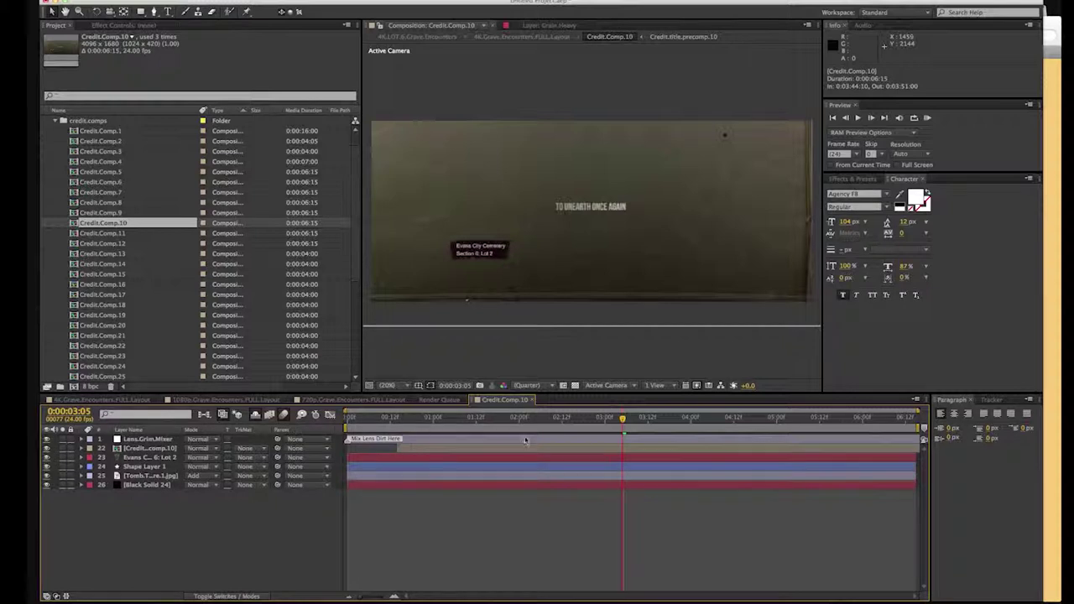
click(151, 439)
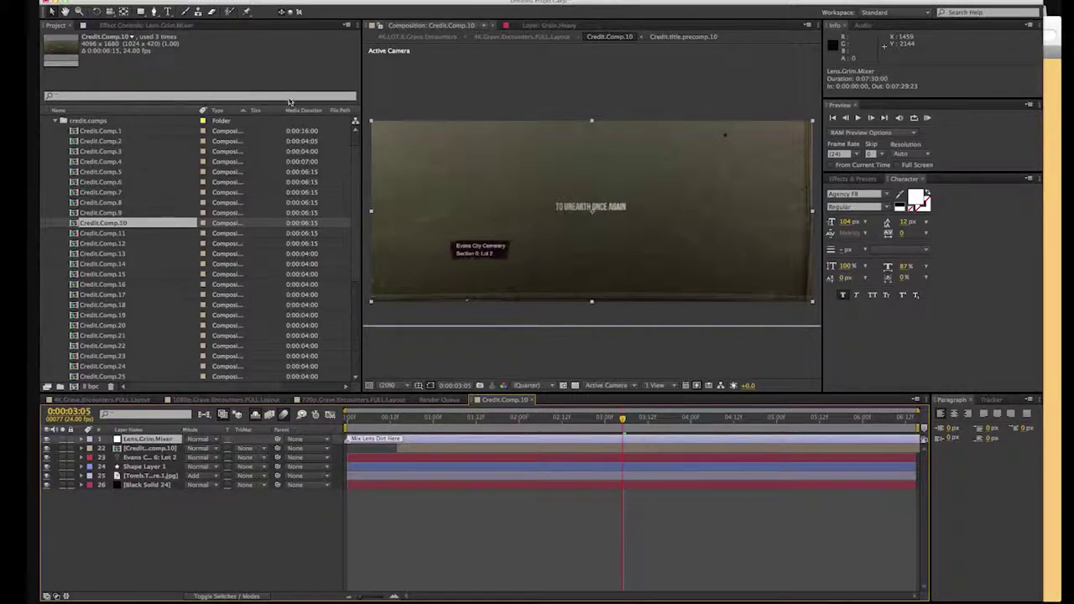
click(172, 26)
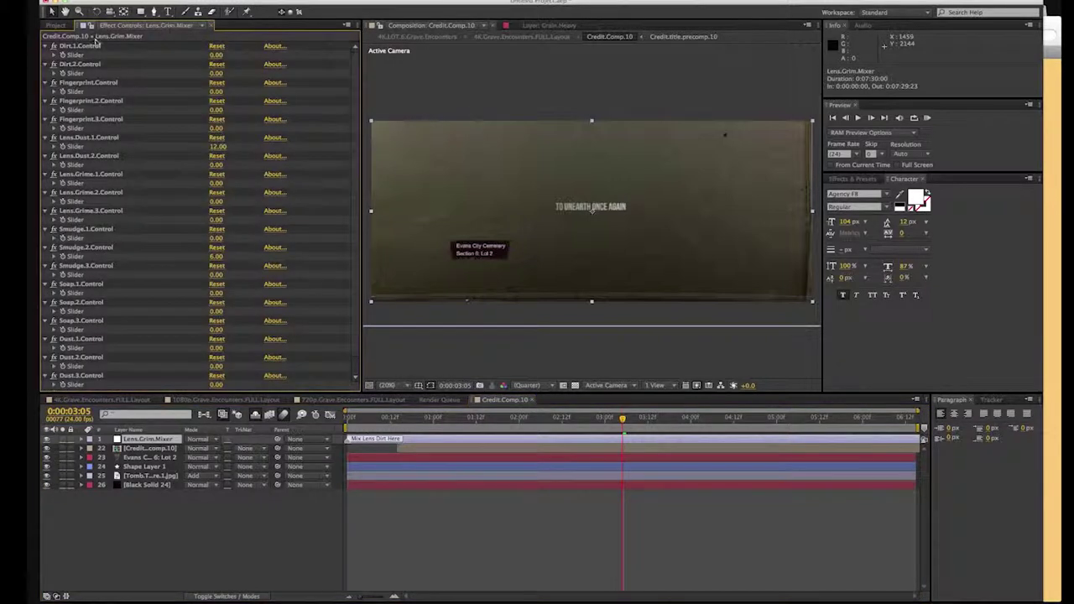
drag(215, 55, 234, 57)
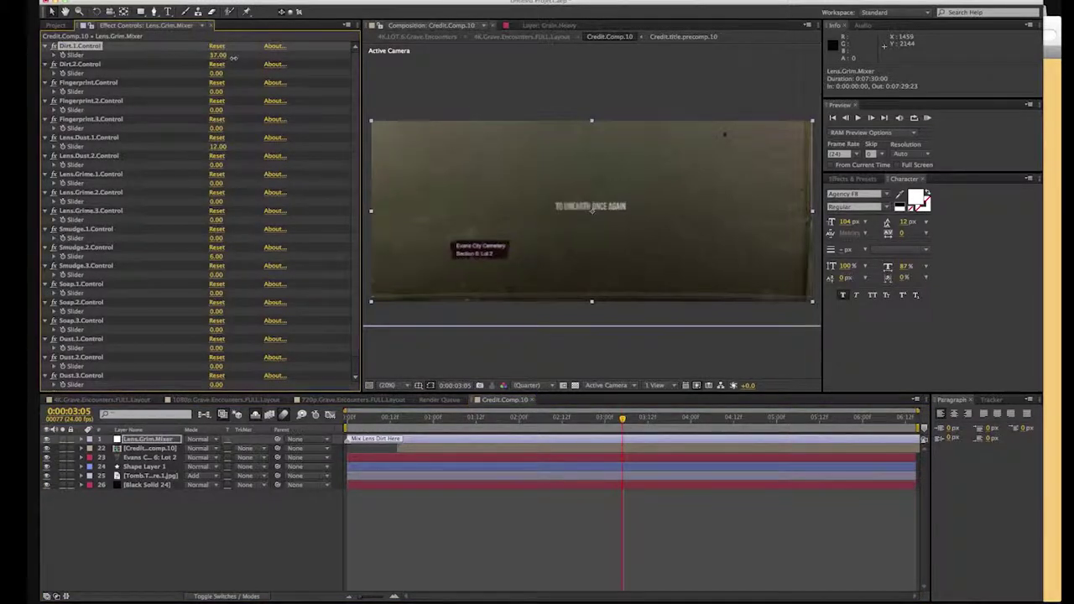
click(216, 237)
drag(222, 243, 247, 243)
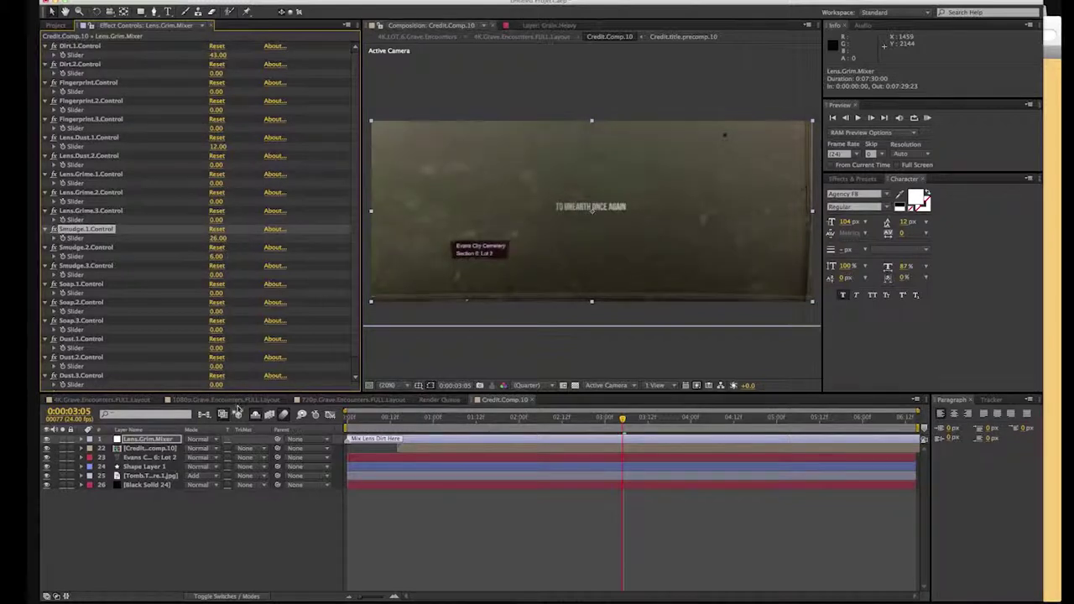
click(153, 457)
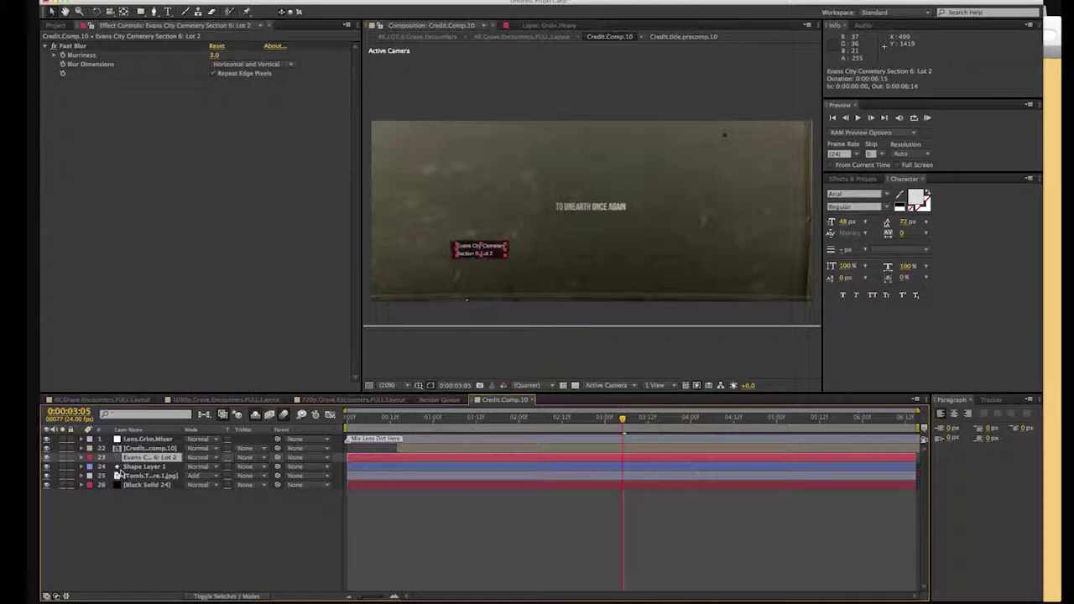
click(144, 449)
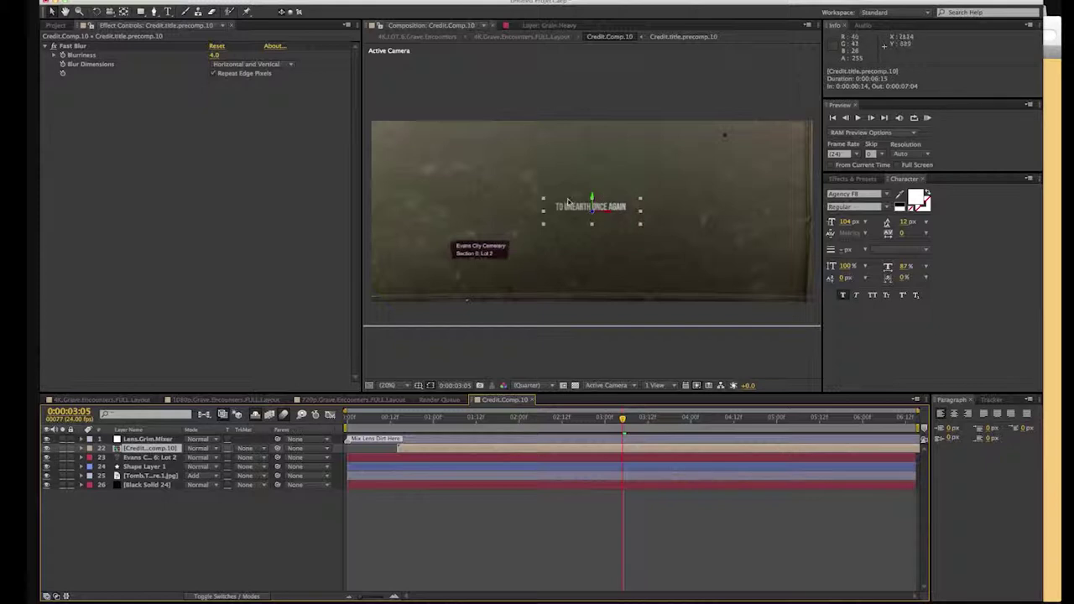
Step: In the credit title precomp, replace the AND DEVOUR OUR PAST line with CHANGE TEXT HERE
double_click(135, 452)
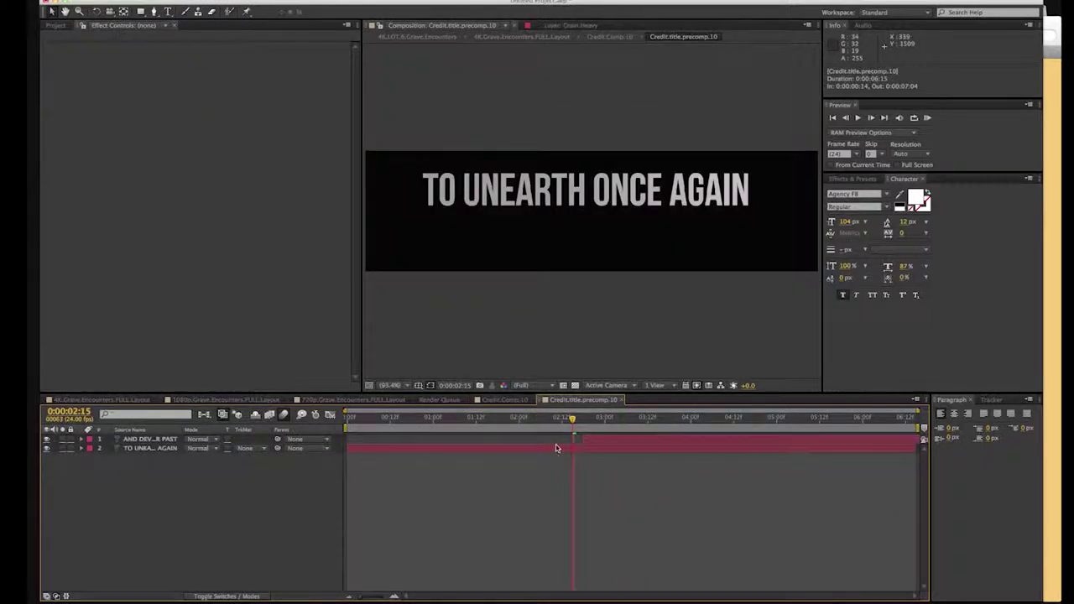
drag(606, 419, 669, 419)
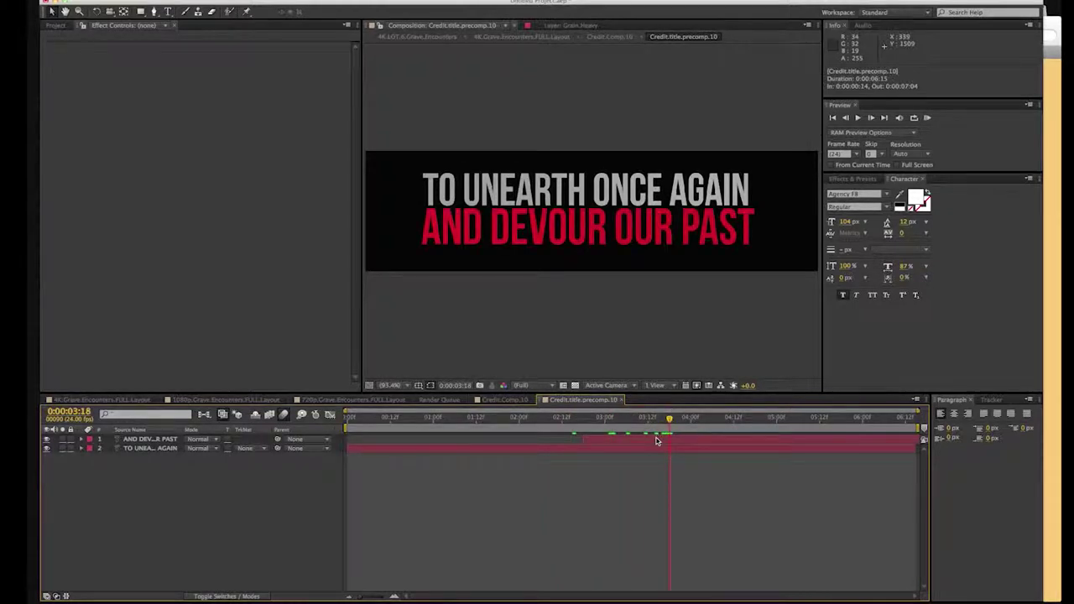
double_click(657, 440)
text(CHAN)
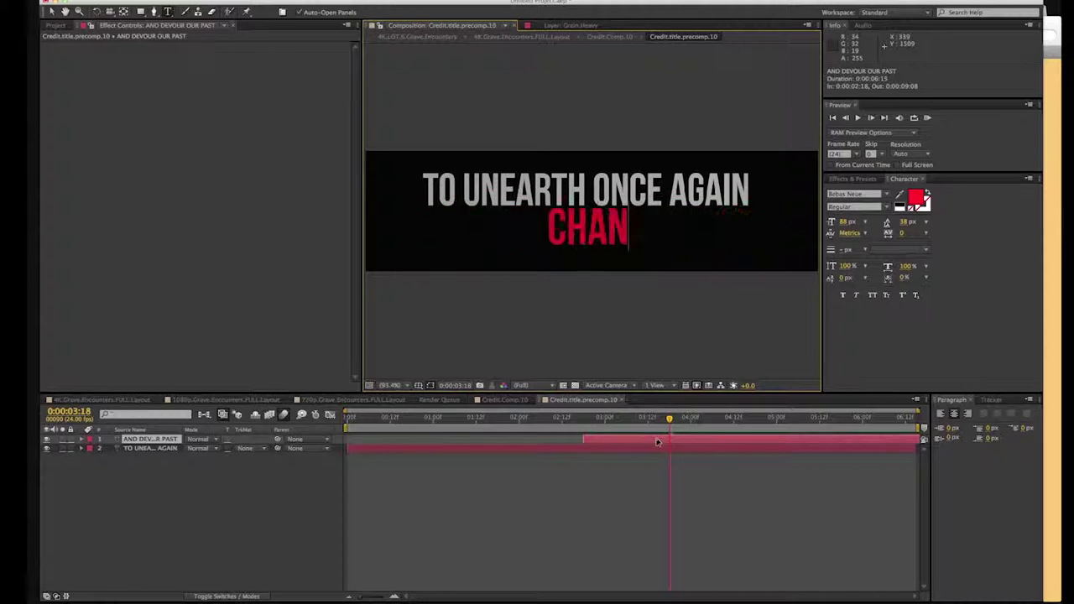
text(GE TEXT )
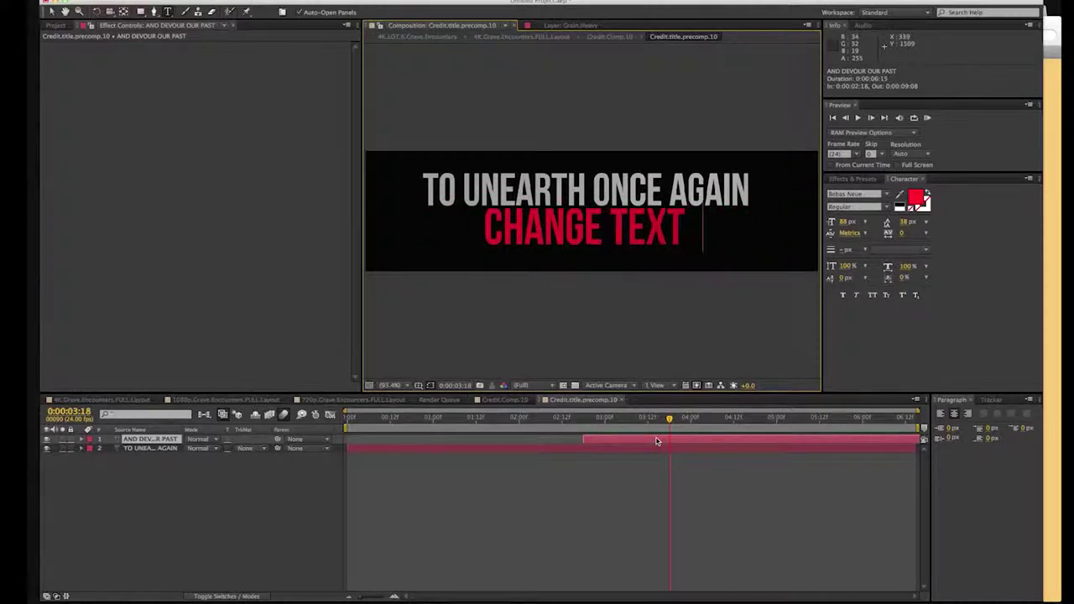
text(HERE)
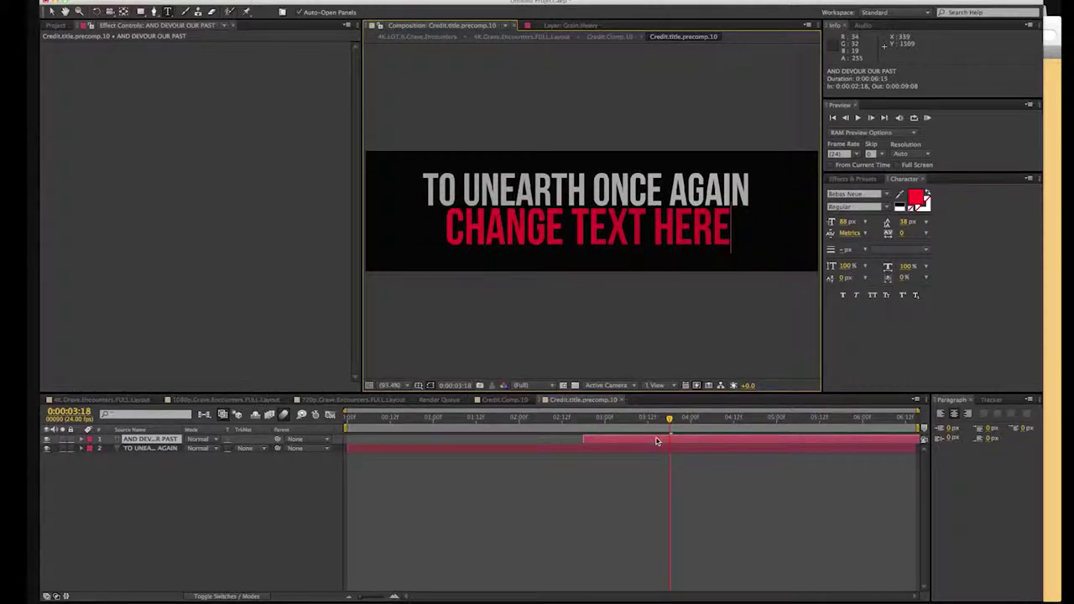
click(584, 508)
click(506, 400)
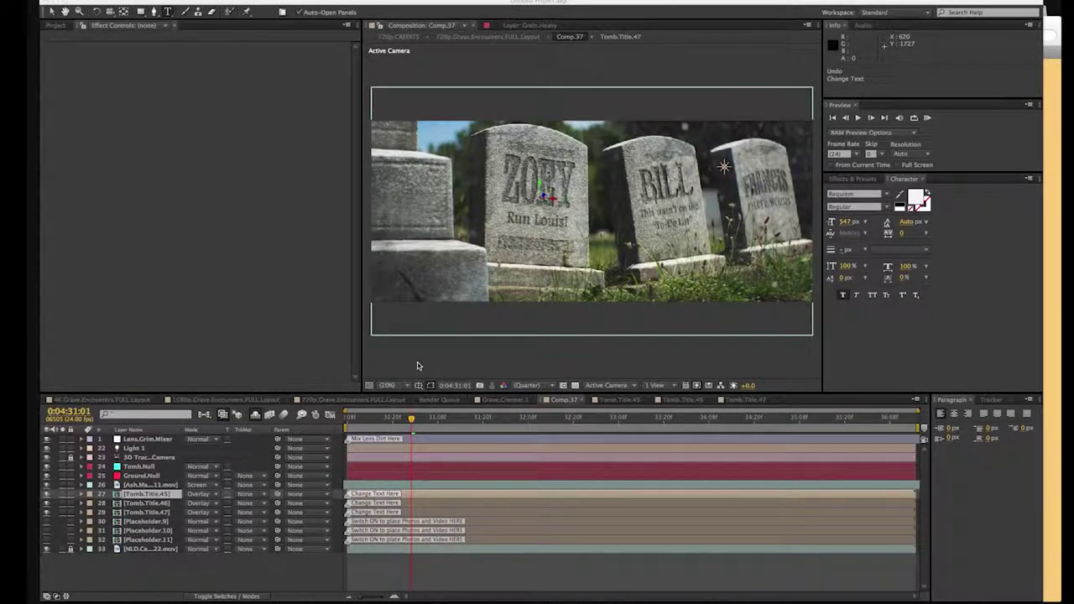
Step: Review the Tomb.Title.45–47 and Placeholder.9–11 layers in Comp.37's timeline
click(147, 494)
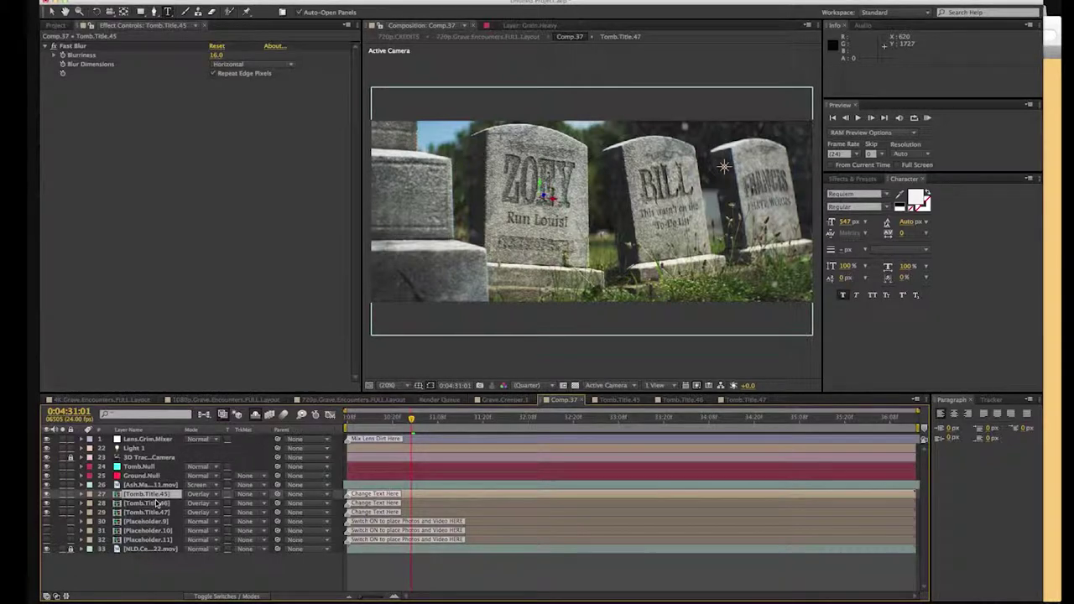
click(156, 502)
click(152, 512)
click(150, 521)
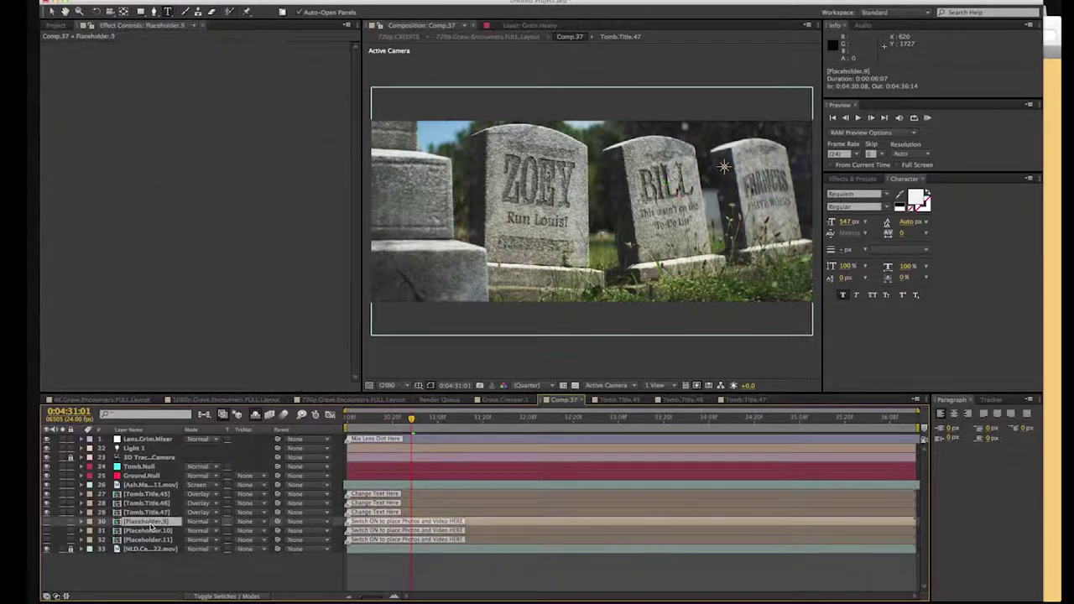
click(149, 530)
click(150, 539)
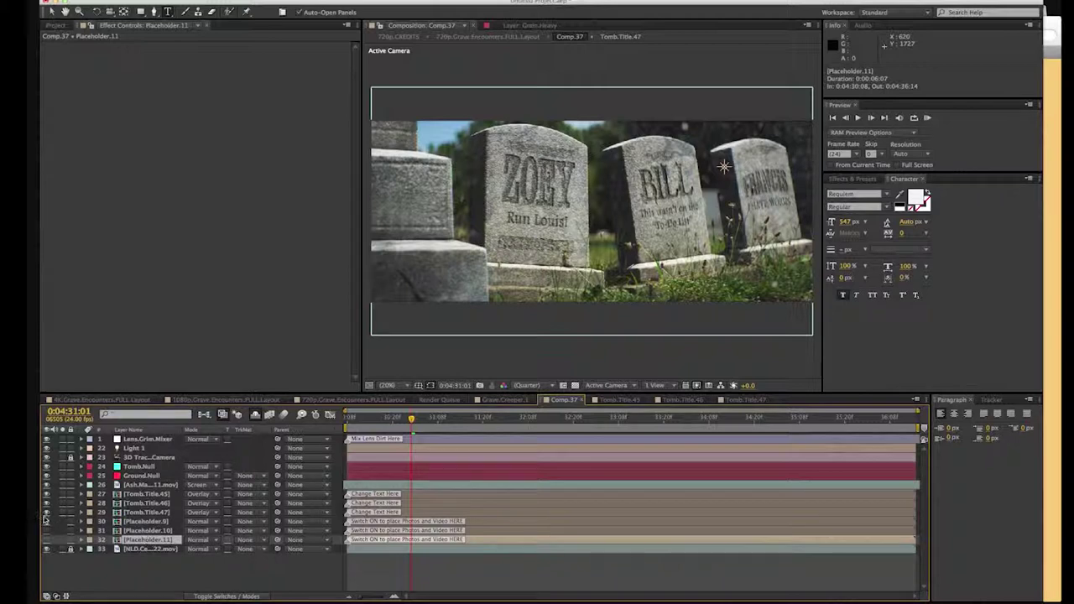
Step: Hide the BILL, FRANCES and ZOEY names and show Placeholder.9, 10 and 11
drag(47, 514, 48, 497)
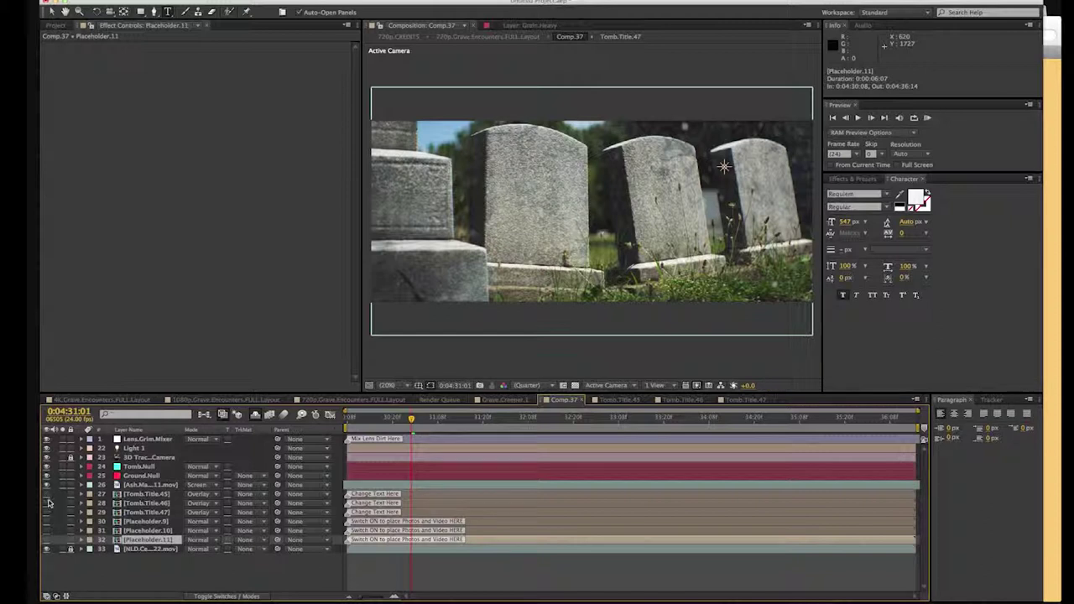
click(47, 521)
click(47, 530)
click(47, 539)
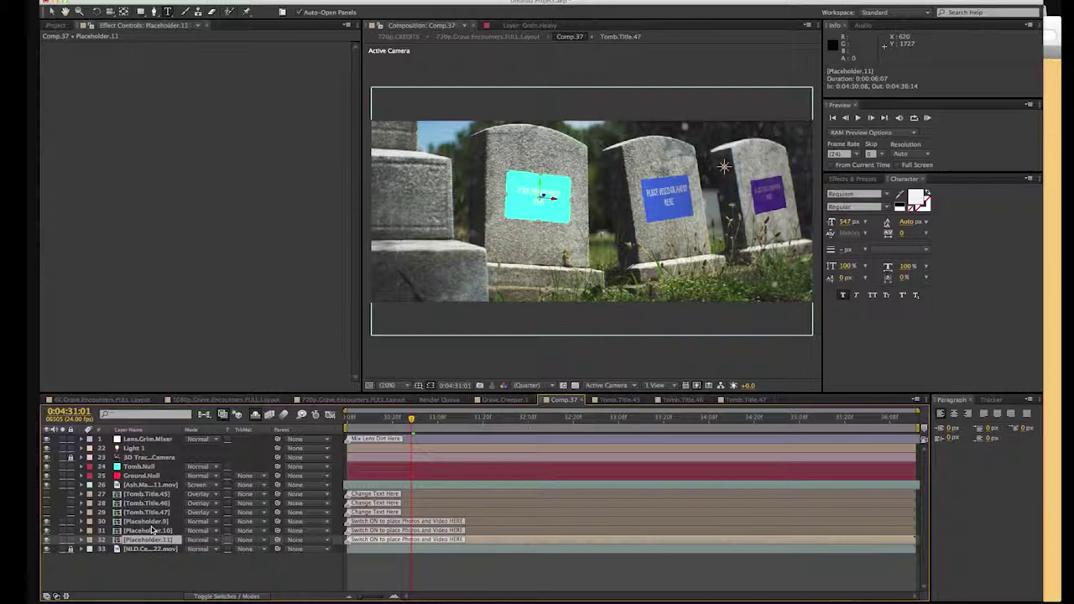
click(154, 521)
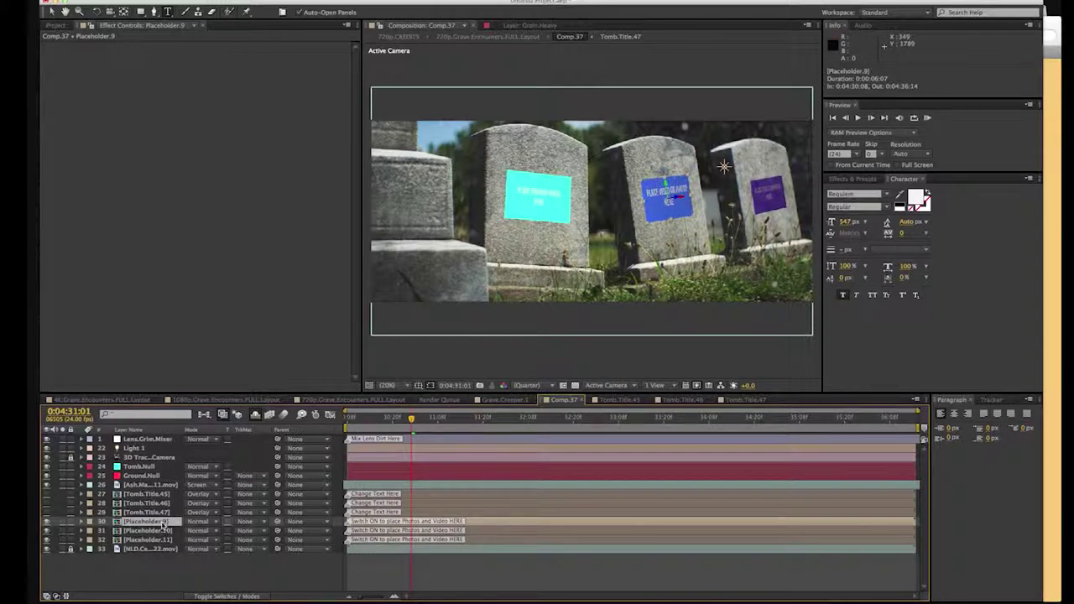
Step: Drop the black-and-white portrait photo into Placeholder.9 and fit it to the comp
double_click(153, 521)
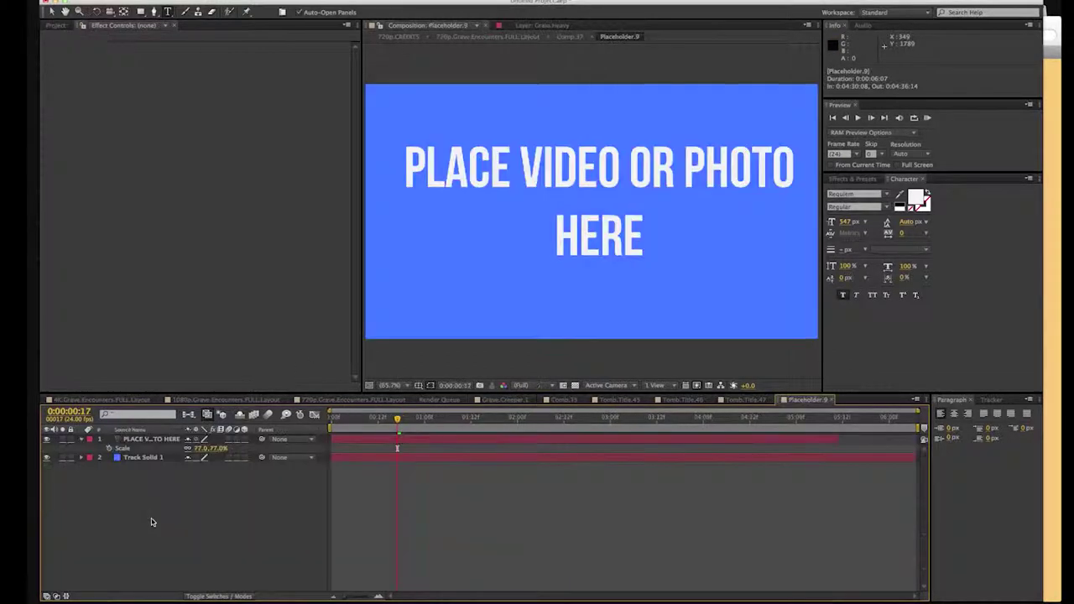
key(super+0)
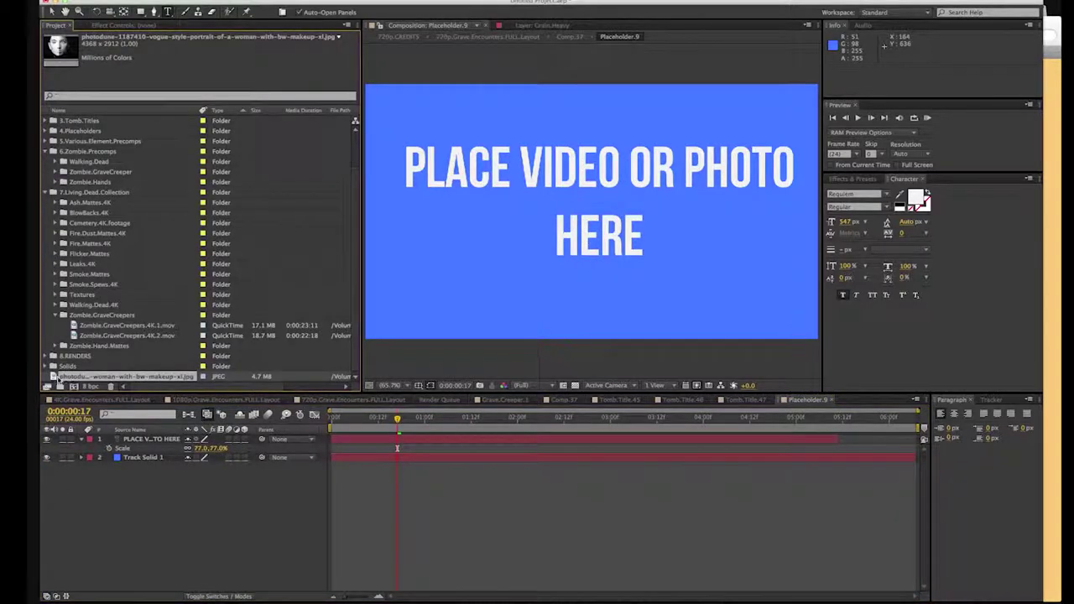
drag(52, 378, 594, 257)
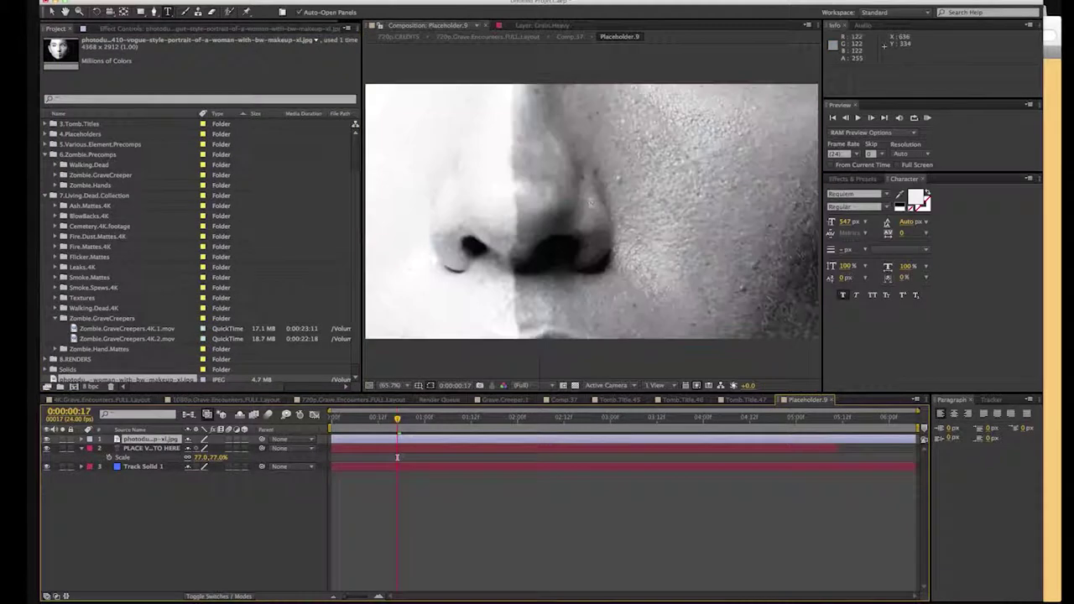
key(s)
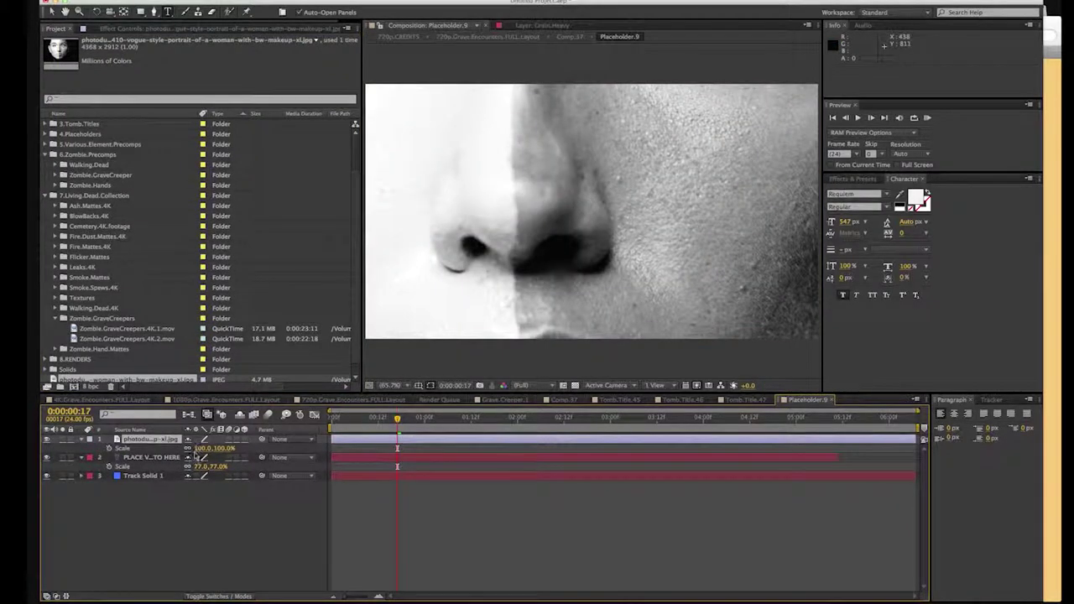
right_click(177, 439)
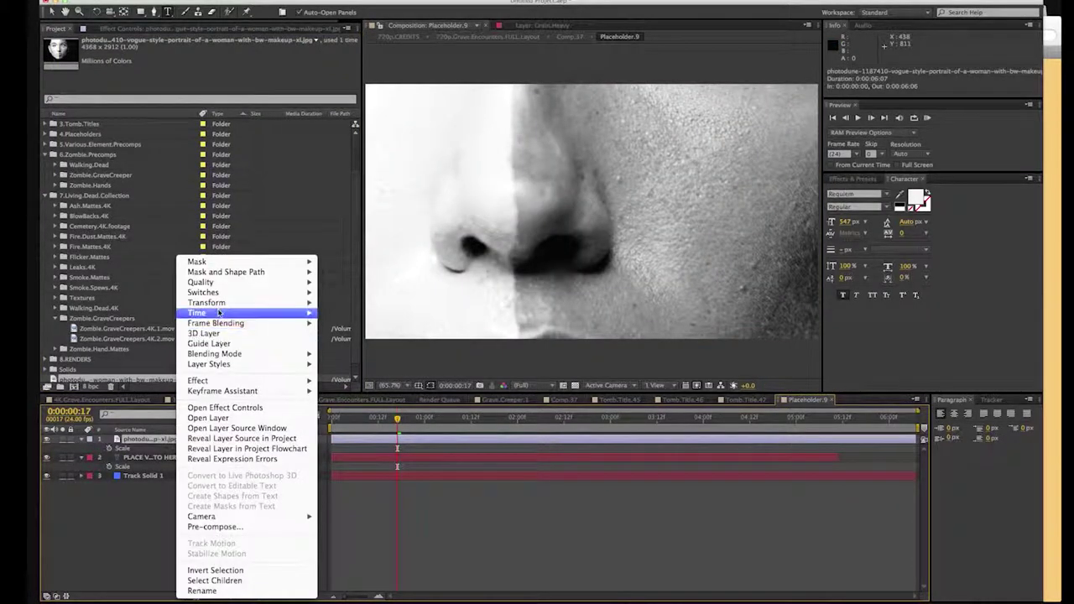
mouse_move(218, 309)
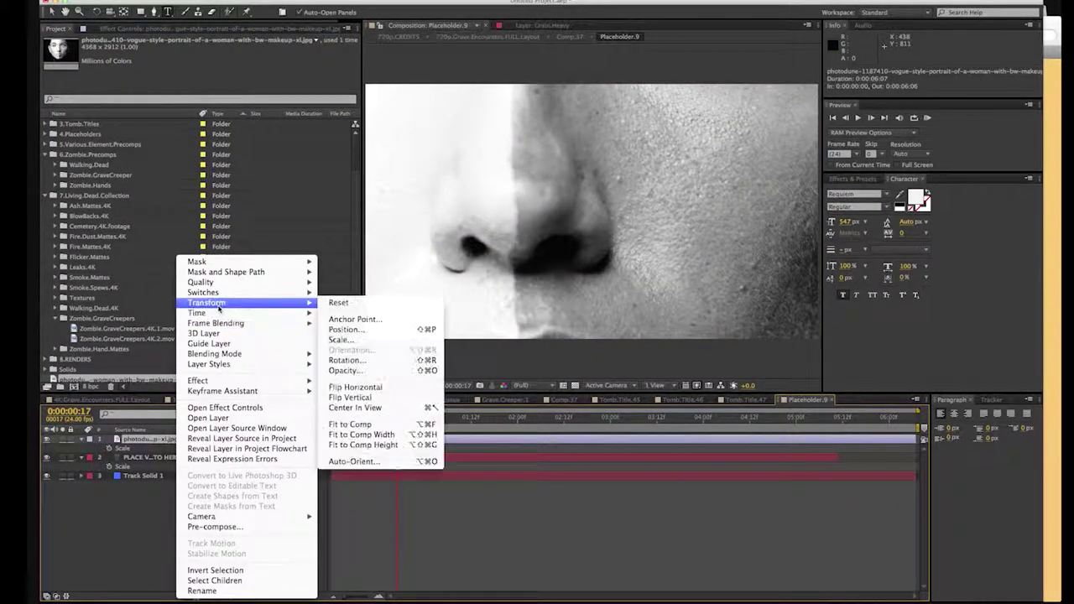
click(378, 425)
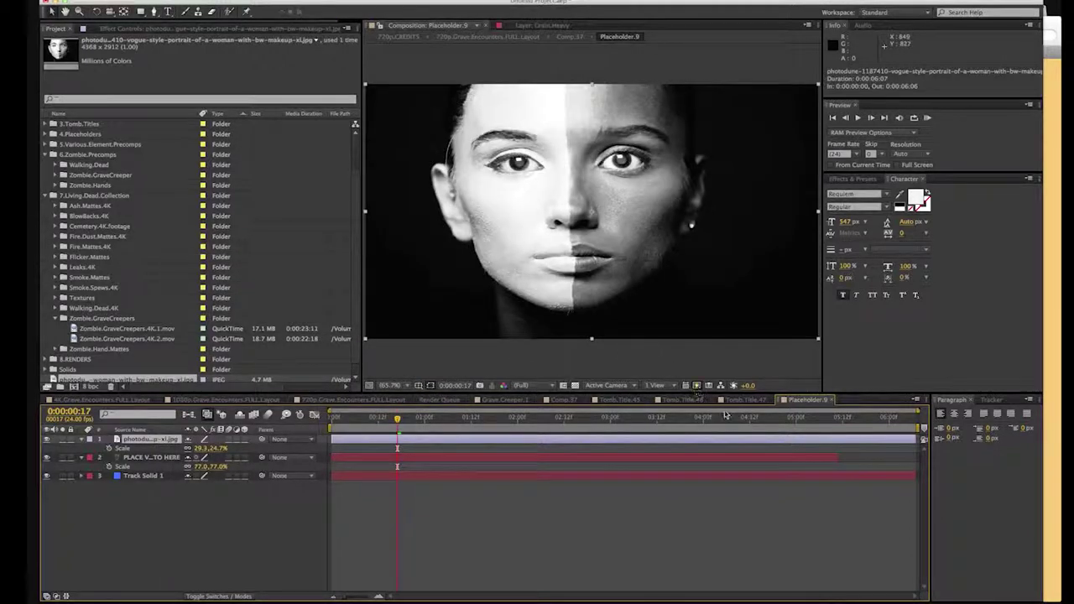
Step: Back in Comp.37, hide the three placeholders and restore the BILL and FRANCES names
click(561, 399)
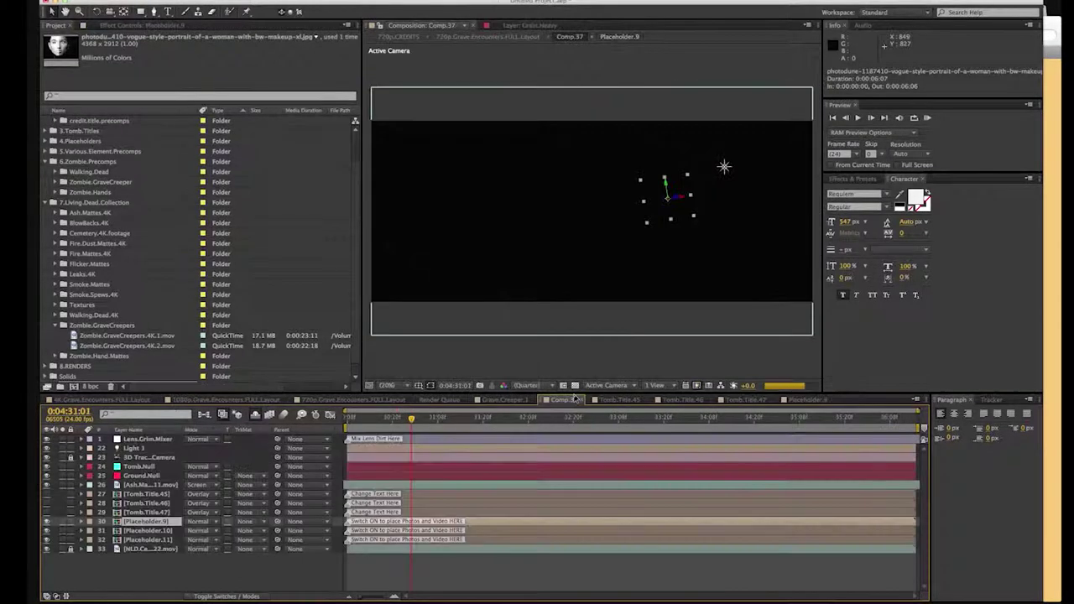
key(ctrl+Down)
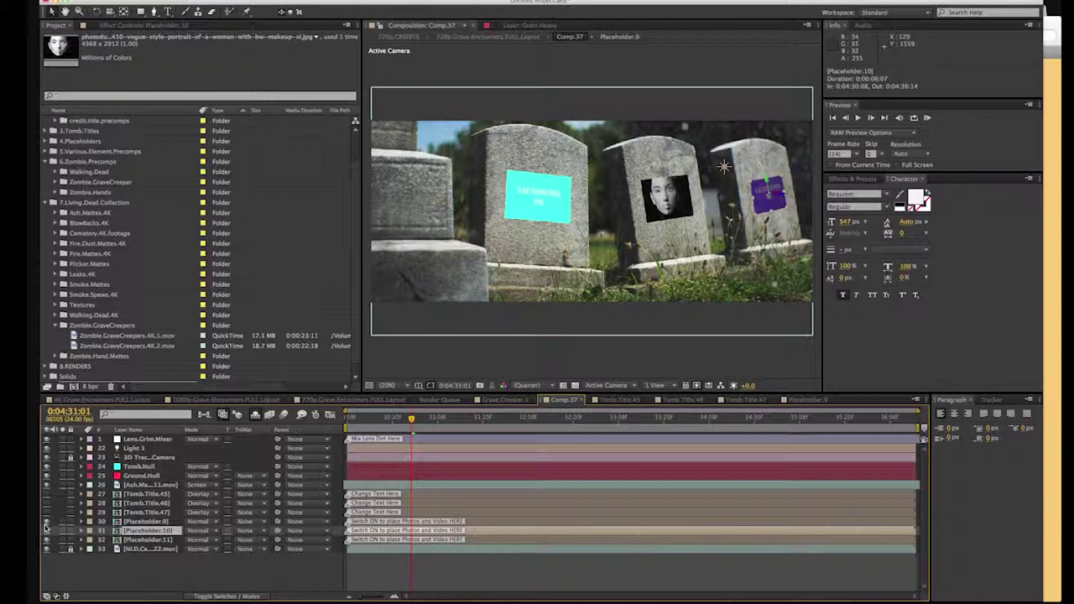
click(46, 530)
click(46, 521)
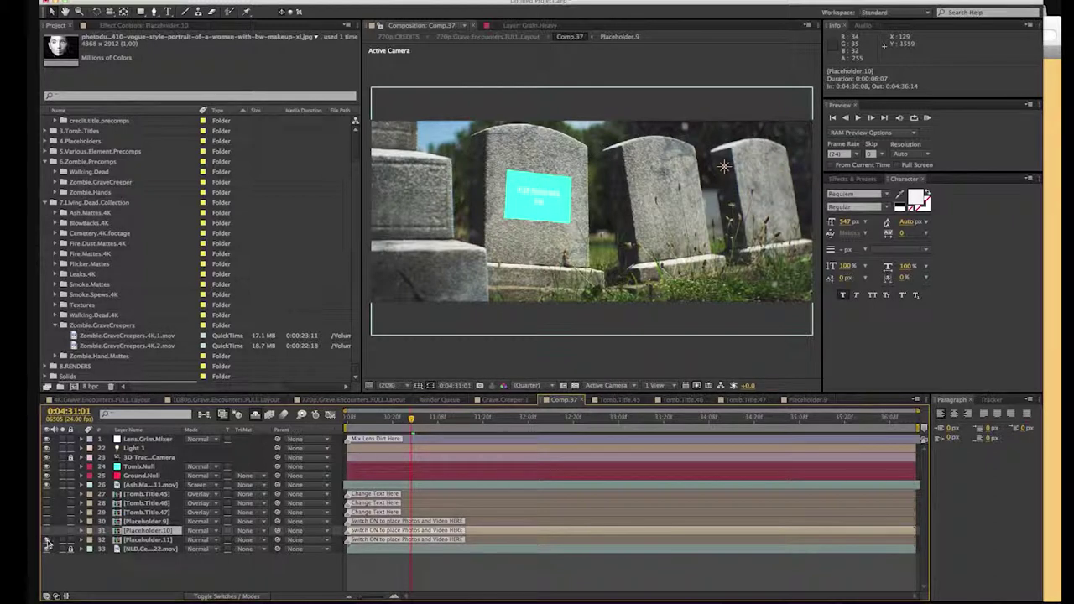
click(47, 539)
click(47, 512)
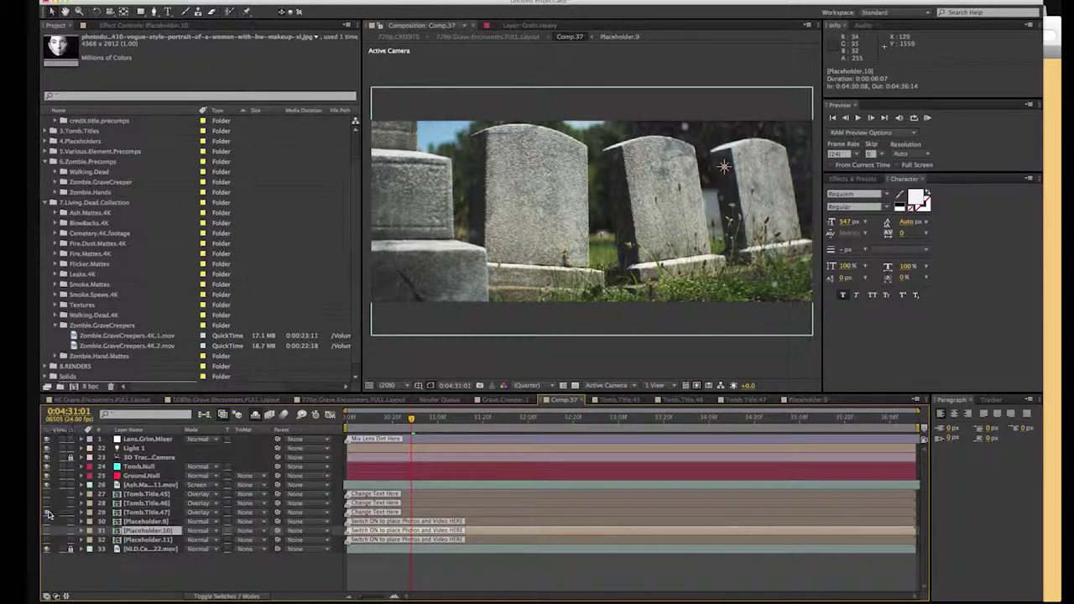
click(47, 502)
click(47, 494)
Step: Show ZOEY on the left tombstone and select the Walking.Dead.7 zombie layer in Comp.42
click(47, 512)
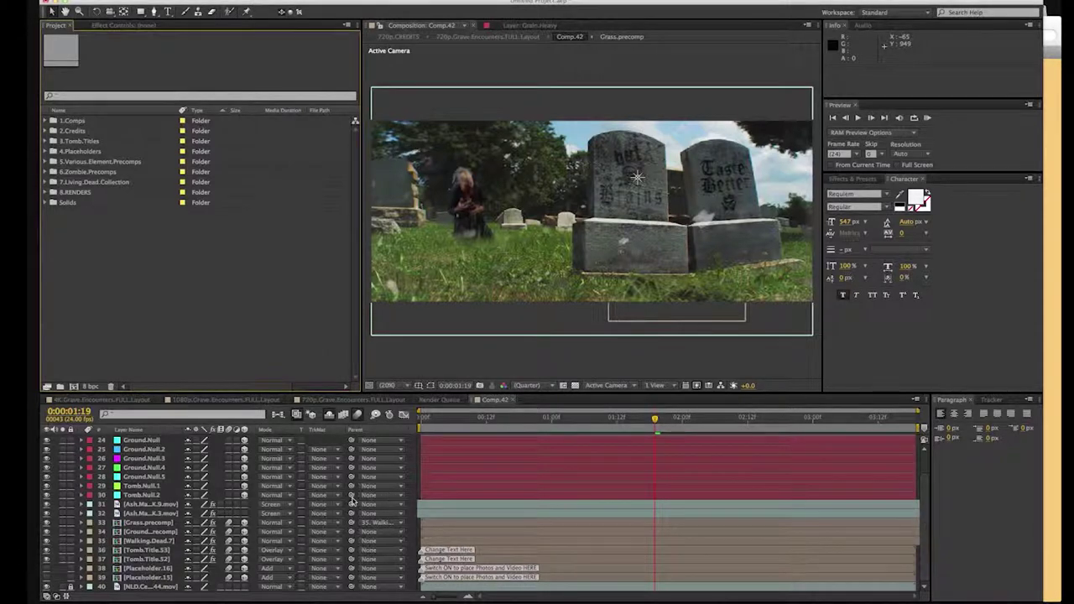
click(138, 543)
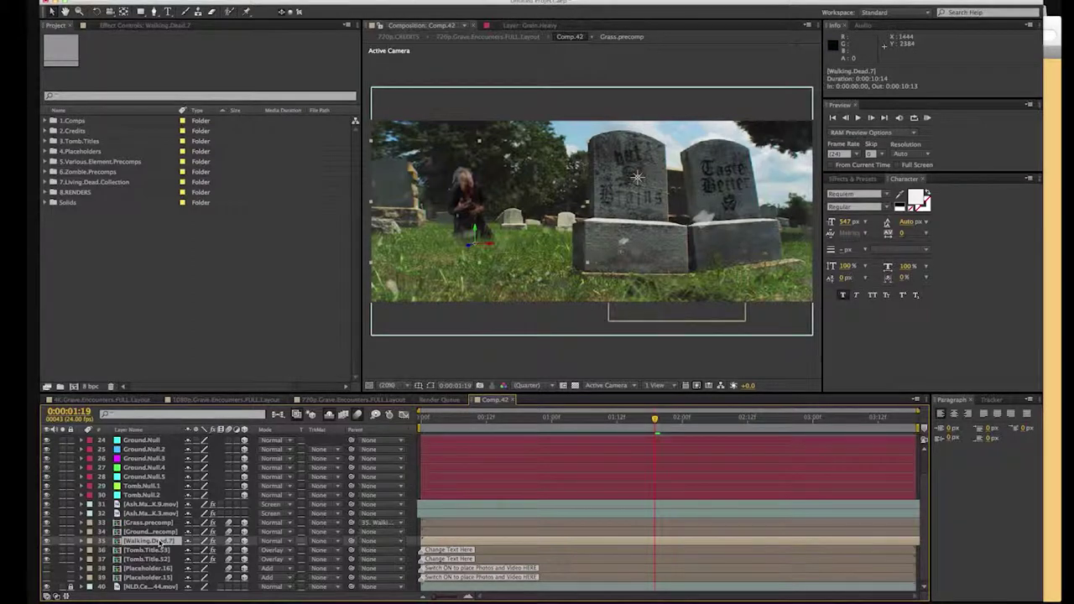
Step: Inside the Walking.Dead.7 precomp, add Walking.Dead.15.mov from the Walking.Dead.4K folder below its layer
double_click(159, 542)
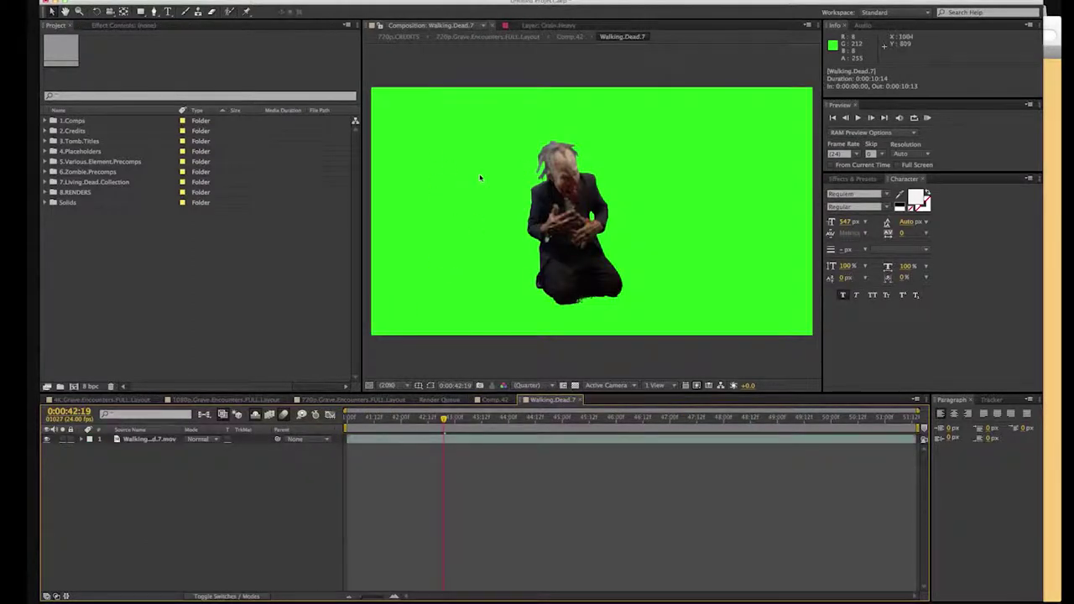
click(45, 172)
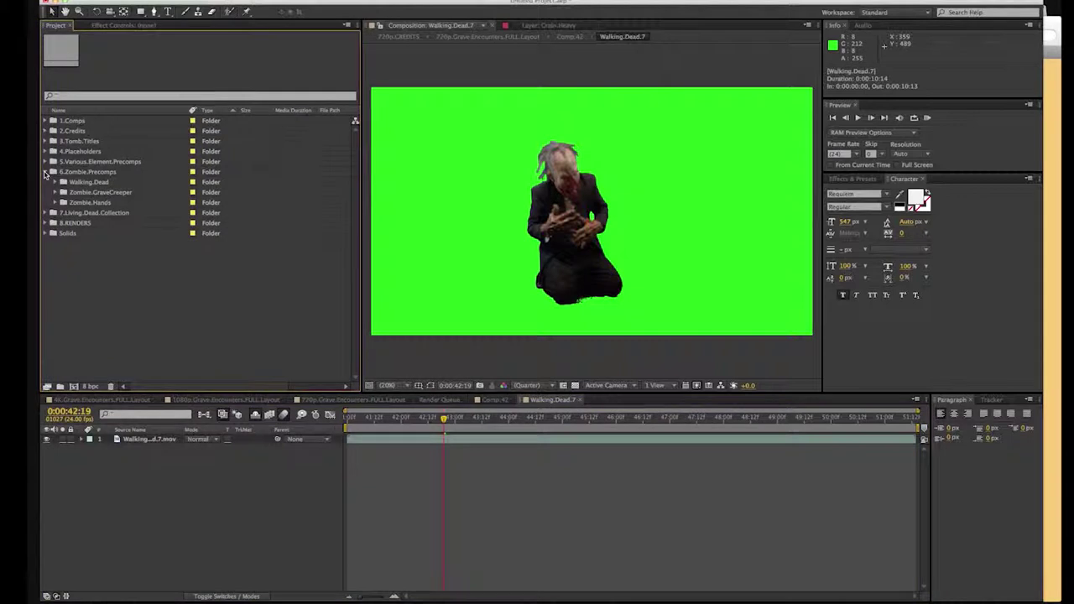
click(45, 172)
click(45, 182)
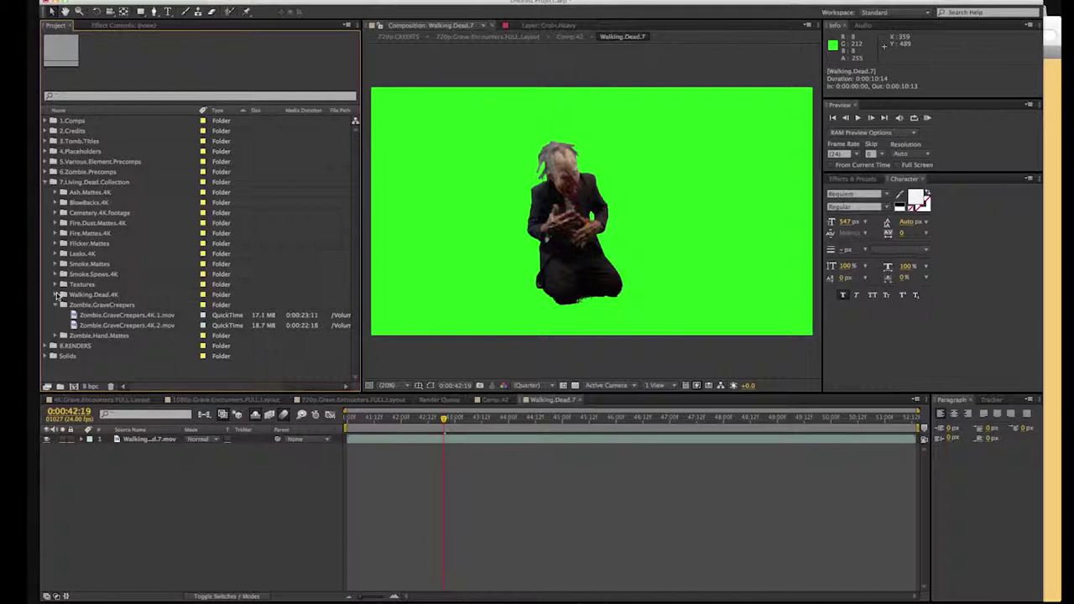
click(55, 295)
click(94, 213)
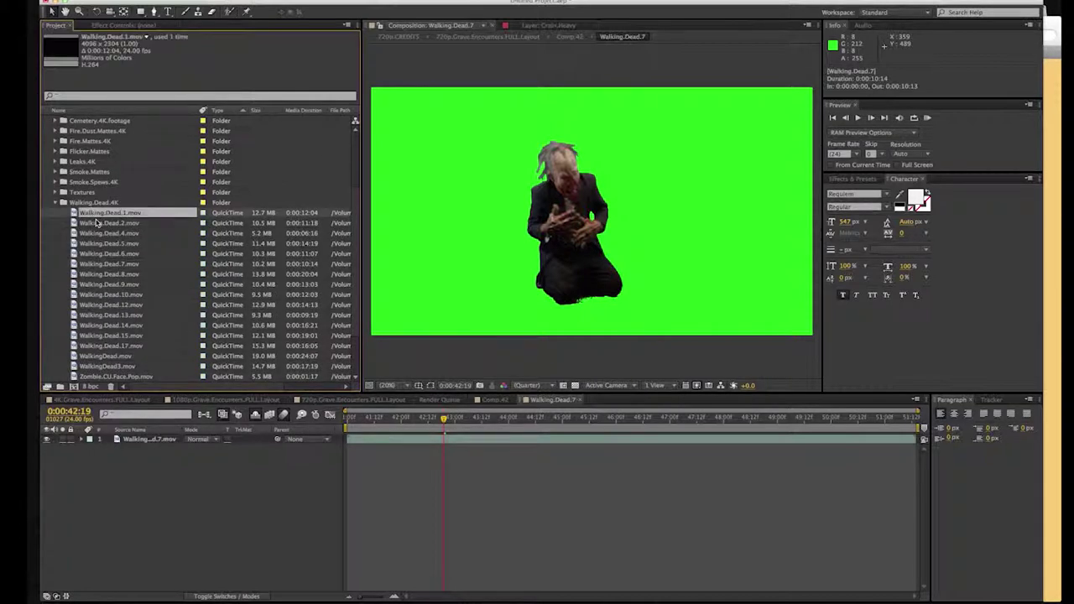
click(96, 222)
click(94, 335)
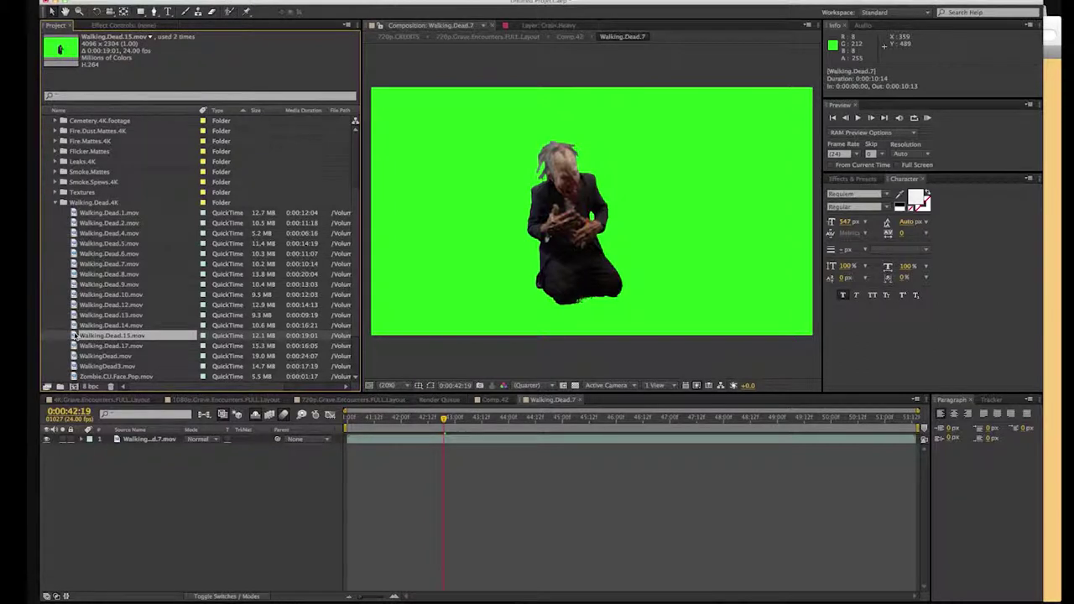
drag(75, 334, 151, 442)
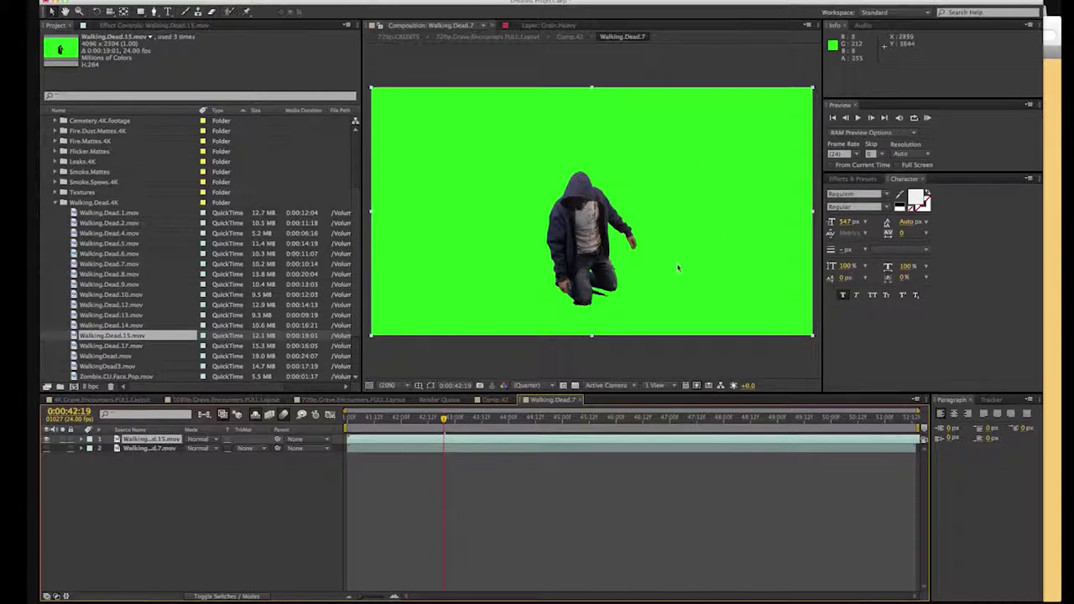
click(492, 400)
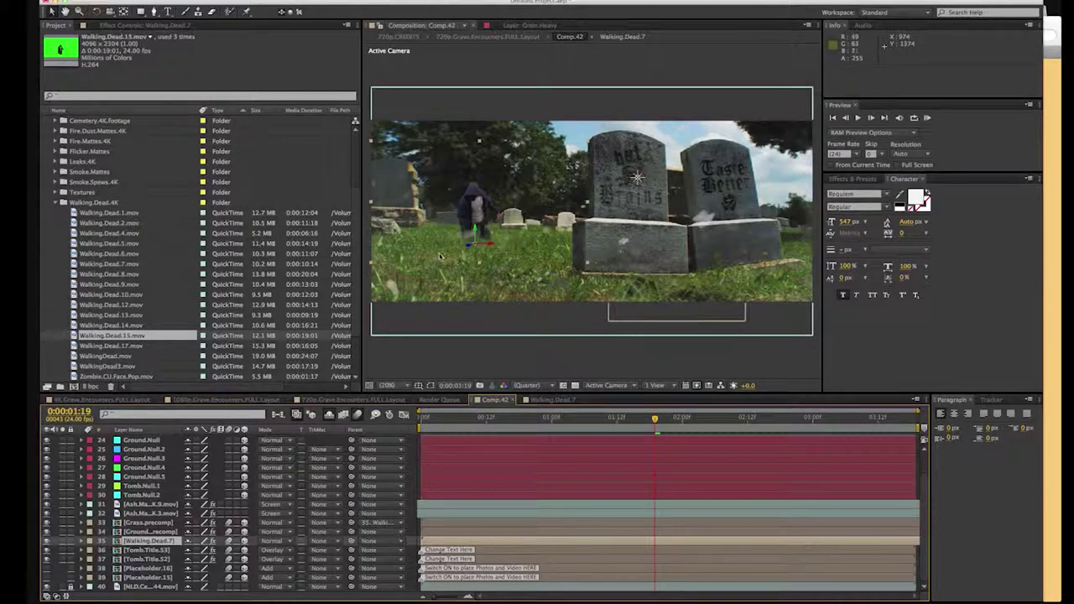
Step: Inspect the Walking.Dead.7 layer's Curves effect, then switch to 4K.Grave.Encounters.FULL.Layout
click(155, 541)
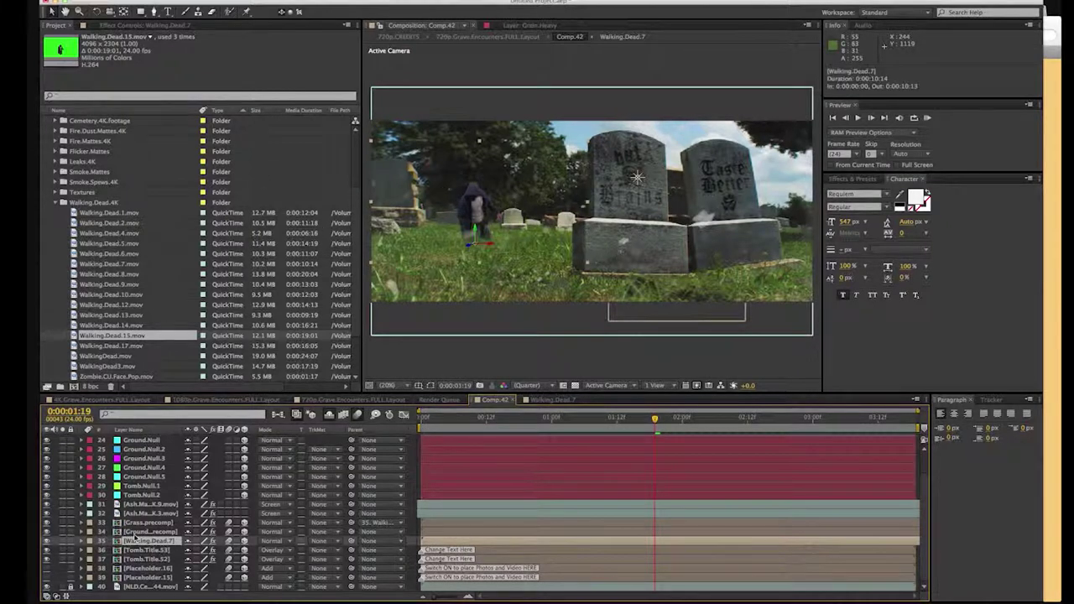
click(144, 26)
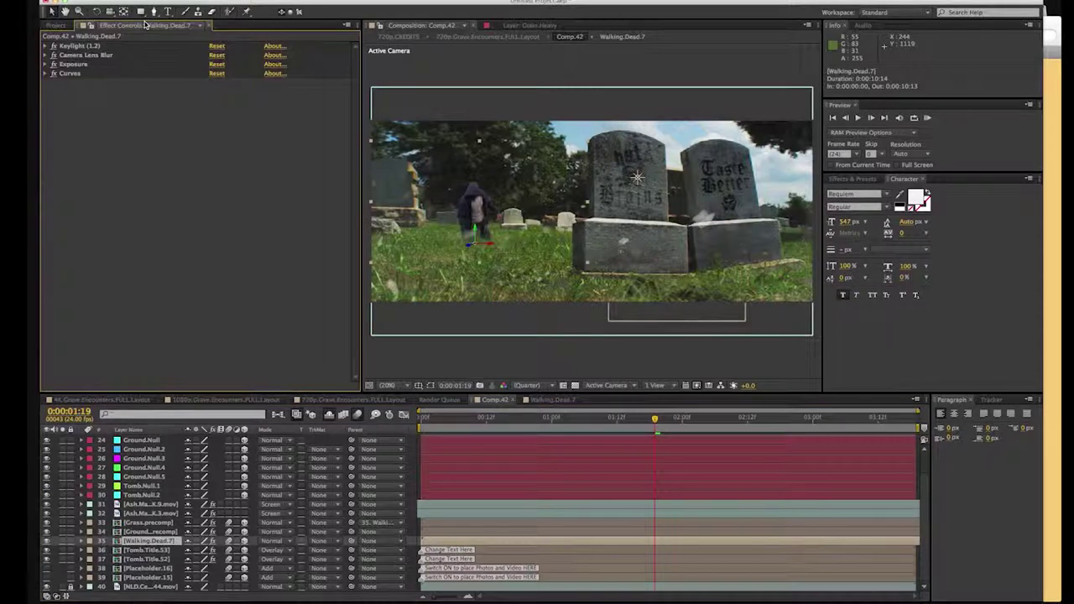
click(46, 74)
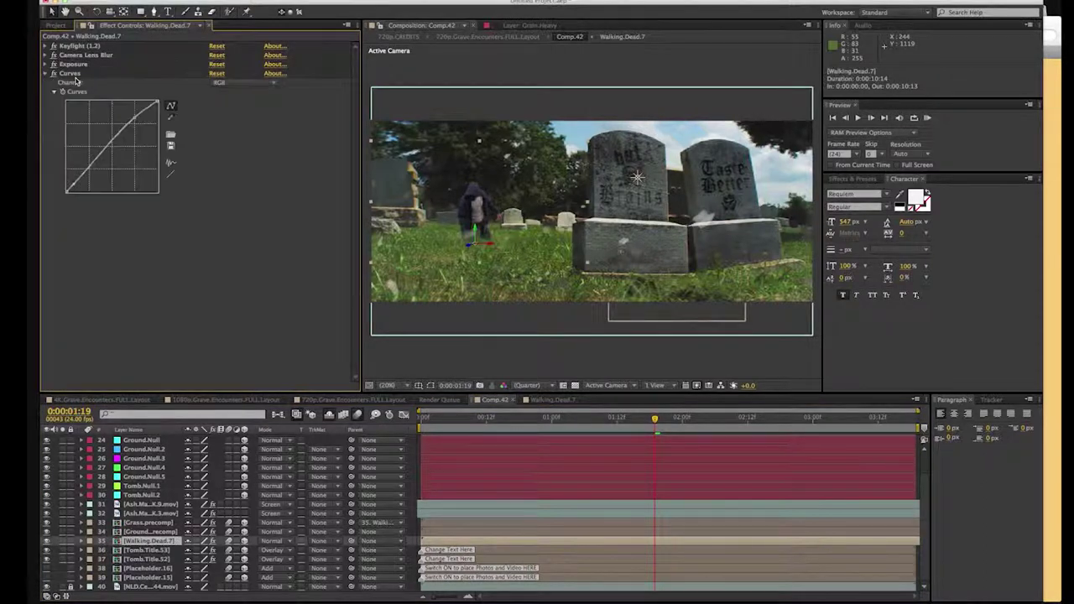
click(46, 73)
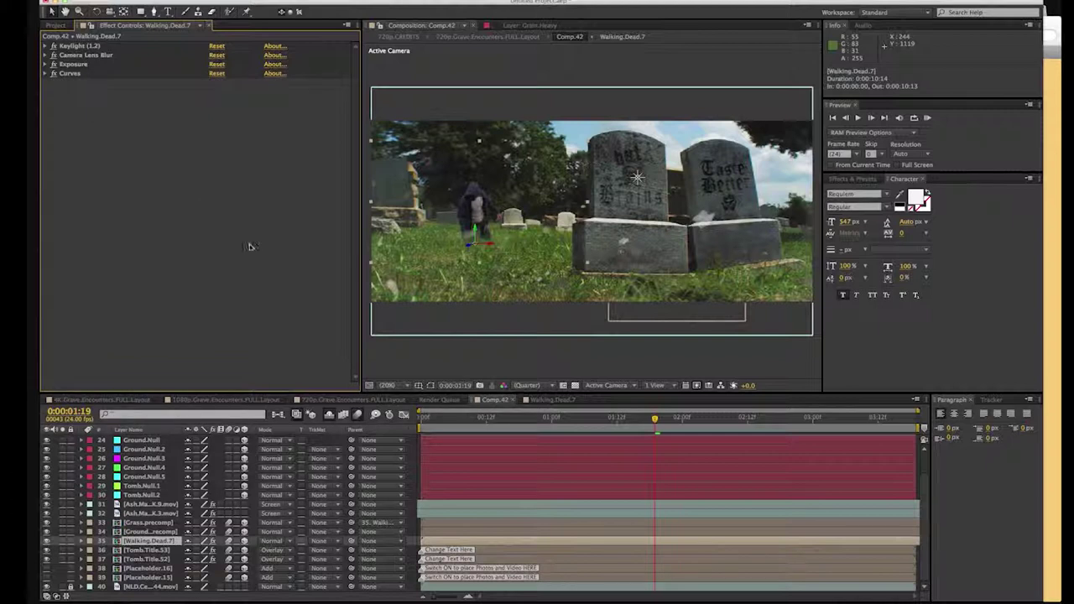
click(129, 401)
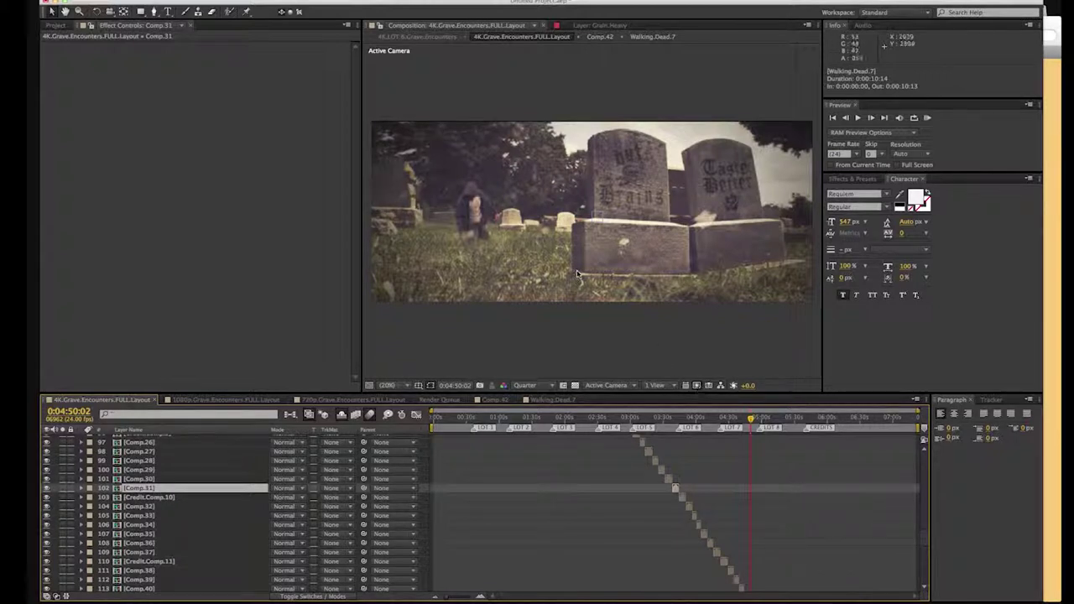
Step: Jump to the Credit.Comp.10 layer's start time and open the Comp.31 precomp
click(139, 497)
key(i)
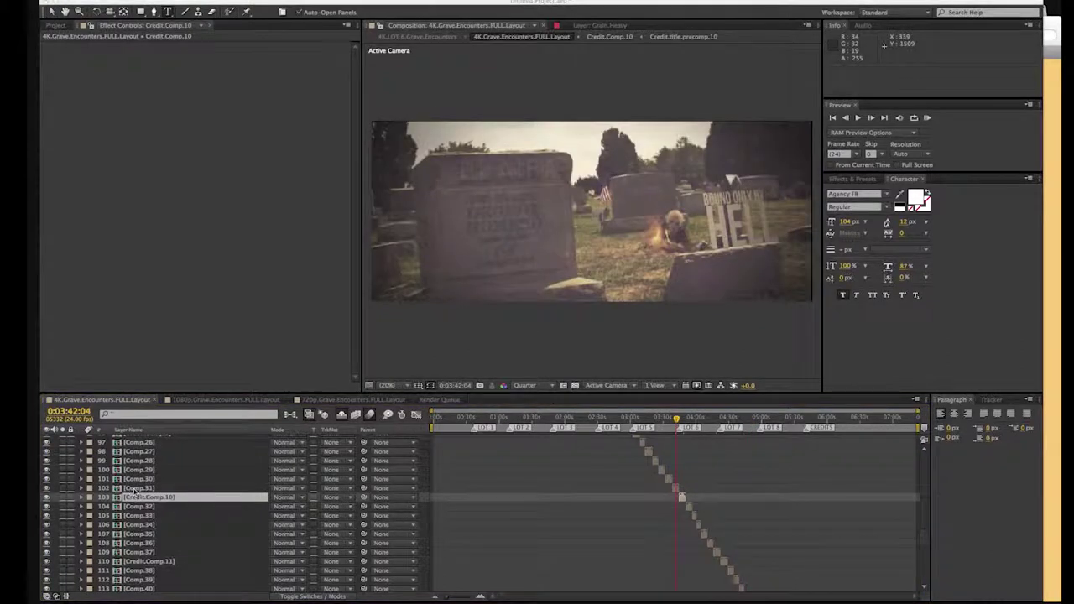
double_click(136, 488)
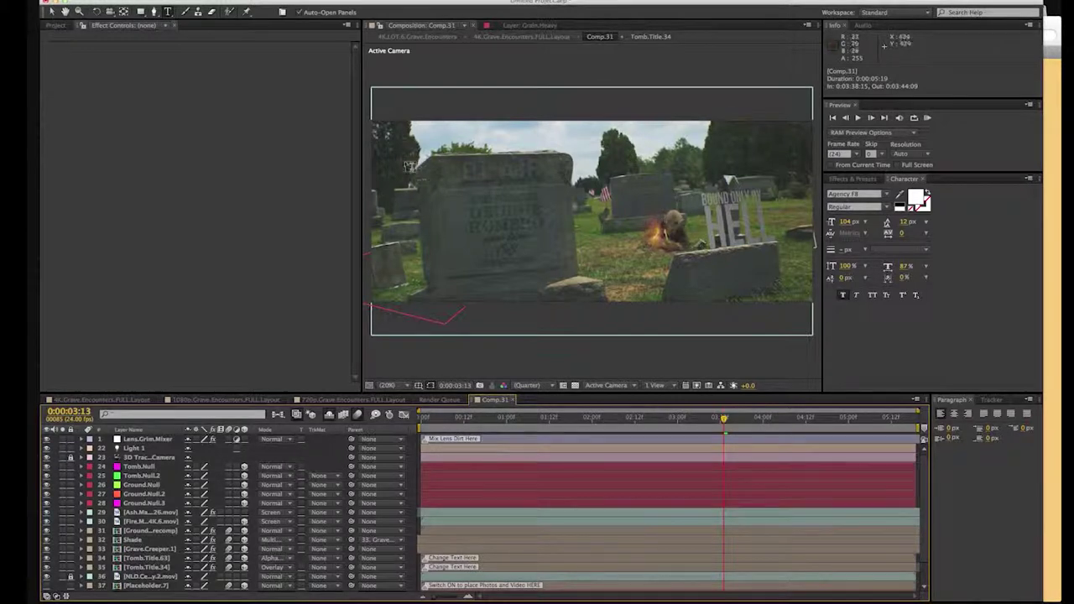
Step: In the Project panel, collapse credit.comps and expand 6.Zombie.Precomps and 7.Living.Dead.Collection
click(55, 26)
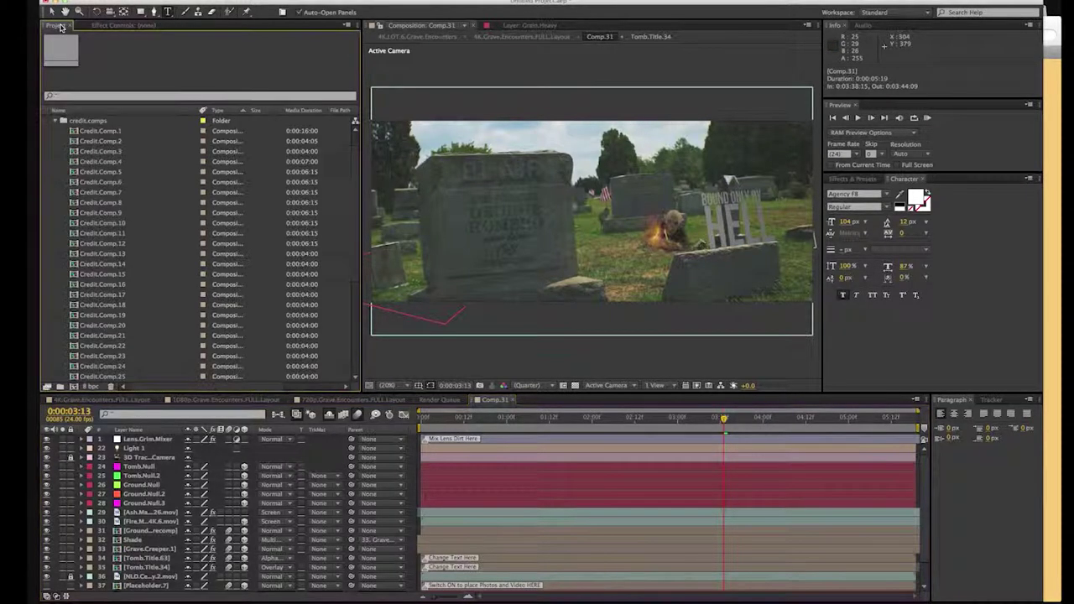
click(56, 120)
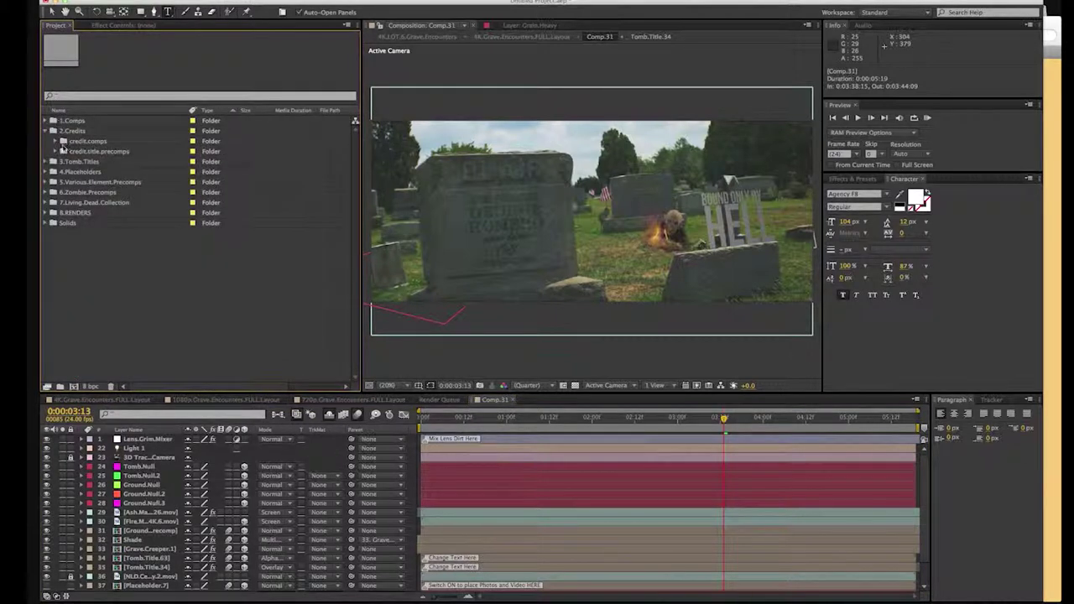
click(46, 192)
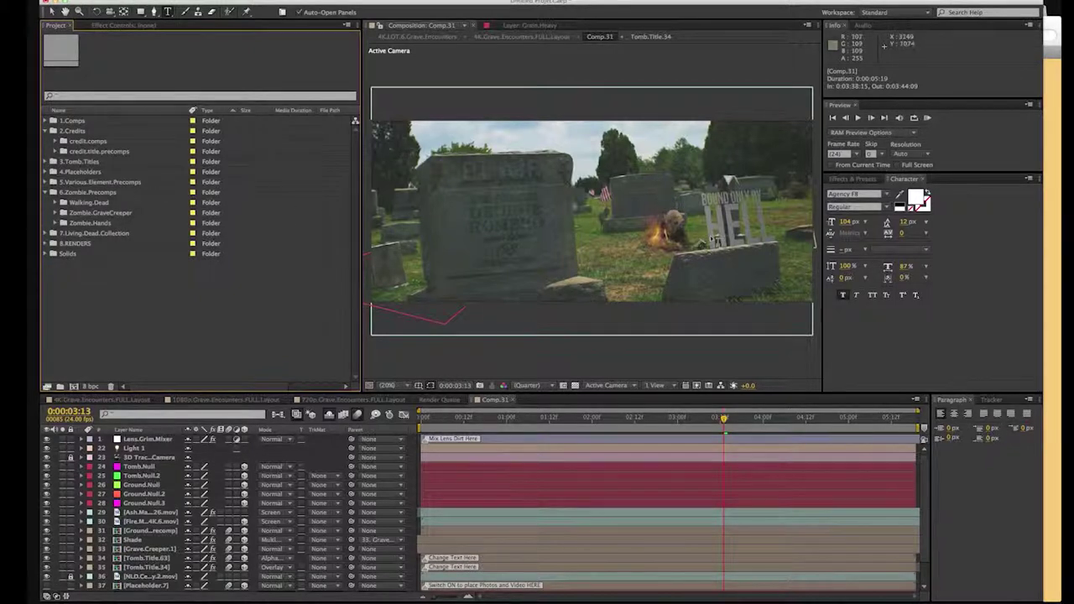
click(48, 234)
click(147, 549)
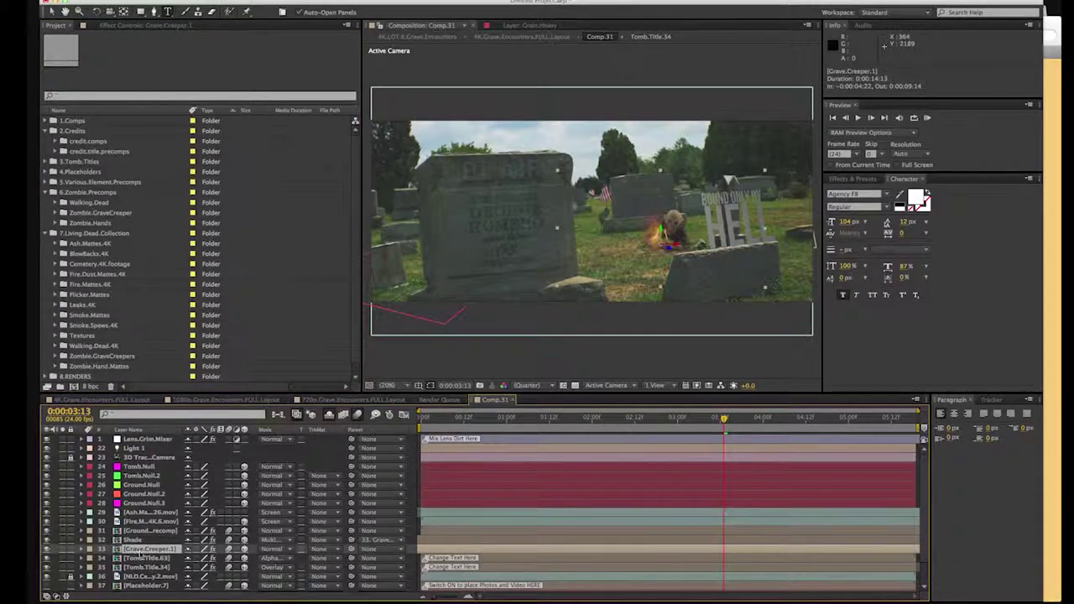
Step: Open the Grave.Creeper.1 precomp and reveal the Zombie.GraveCreepers footage clips
double_click(155, 550)
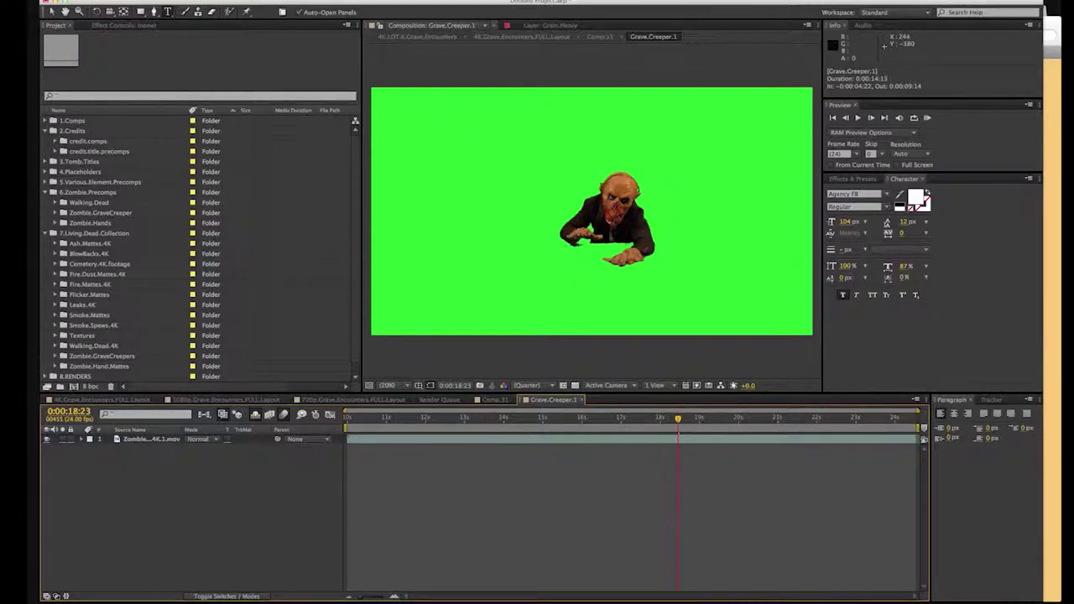
click(252, 2)
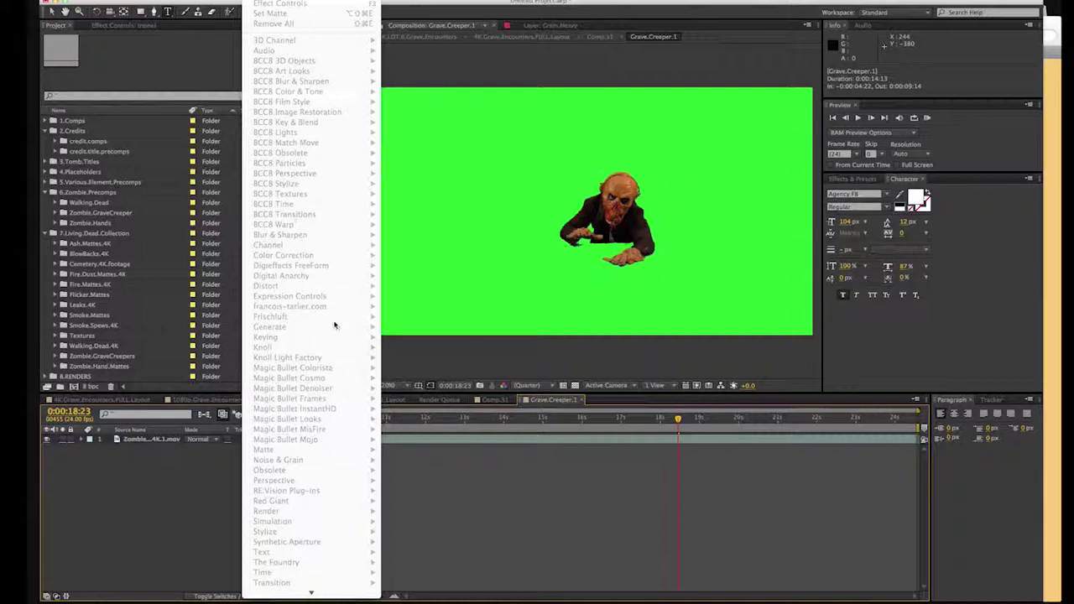
click(448, 487)
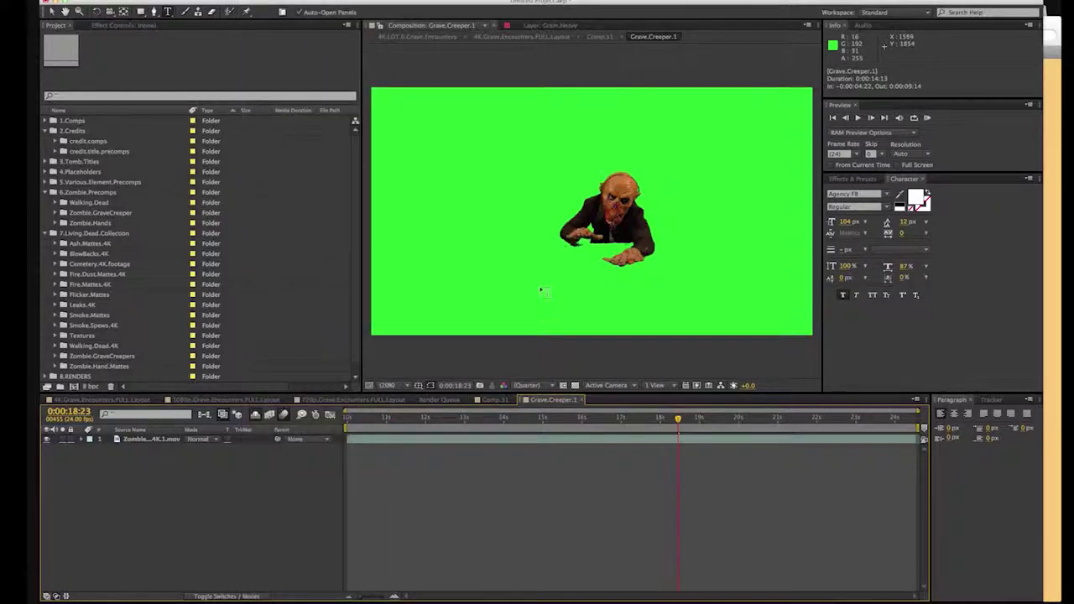
click(55, 356)
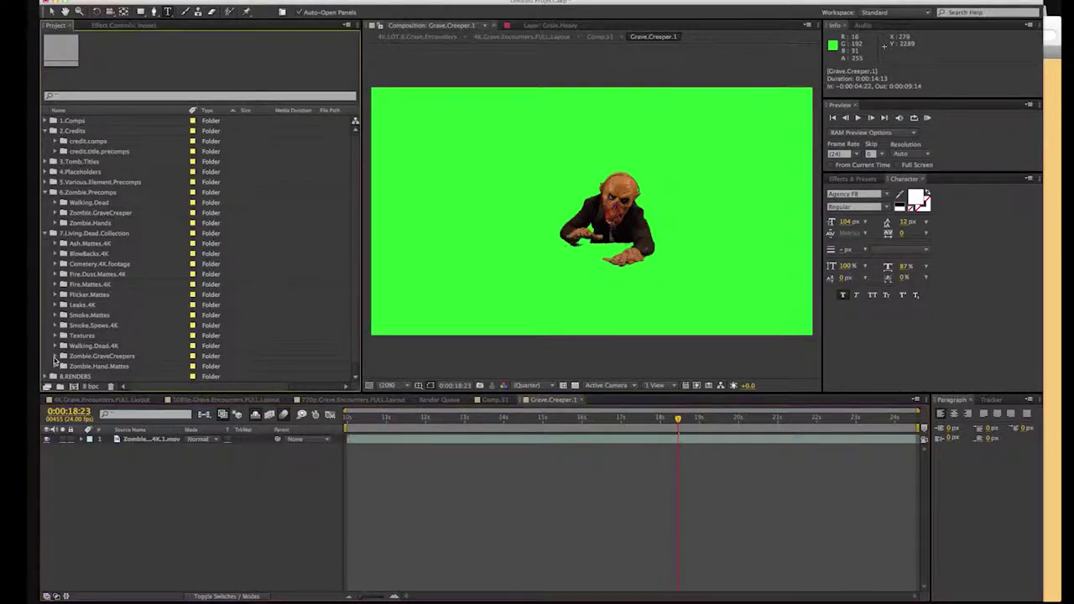
scroll(359, 272, down, 3)
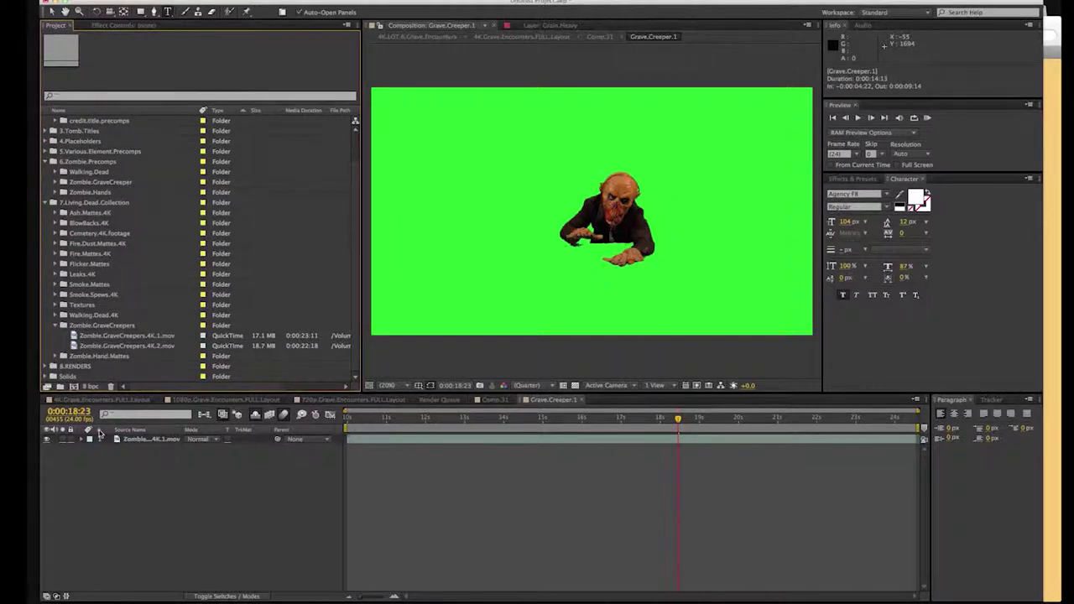
Step: Replace the zombie layer's source with Zombie.GraveCreepers.4K.2.mov and go back to Comp.31
click(137, 438)
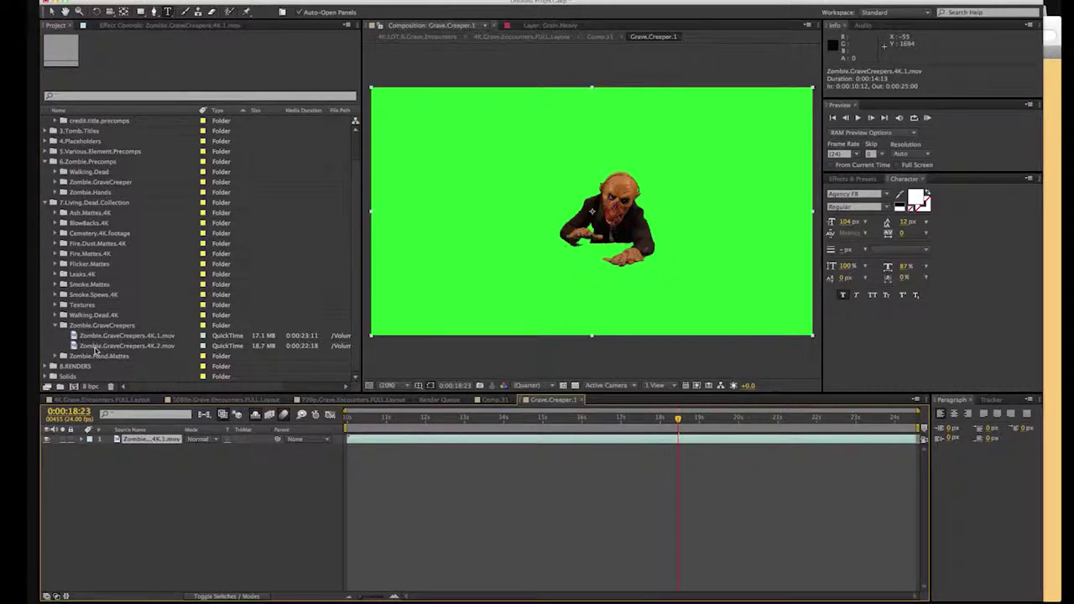
drag(73, 346, 132, 445)
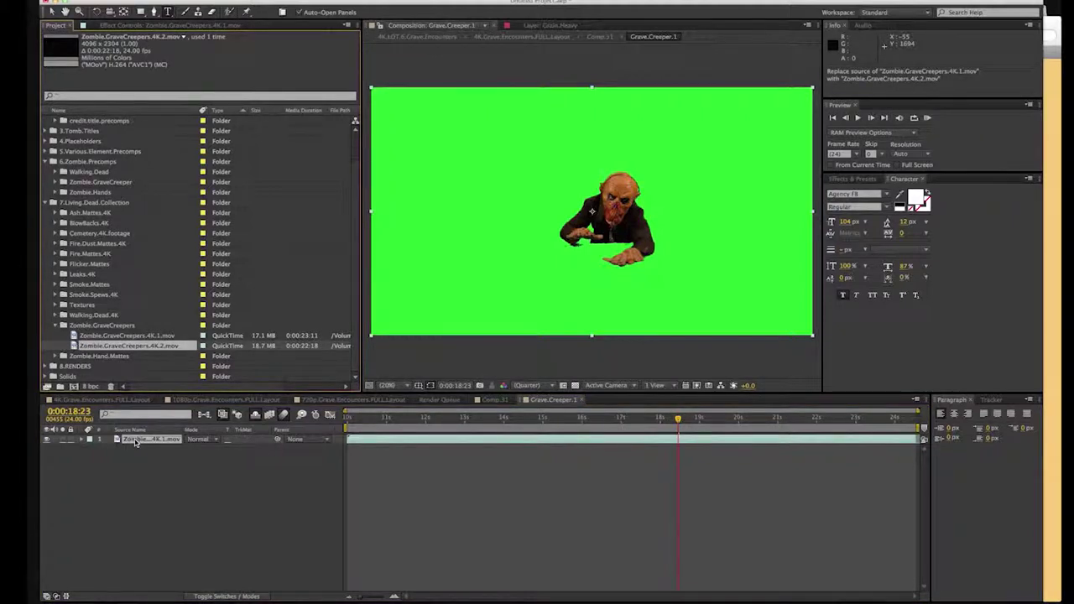
drag(134, 442, 135, 445)
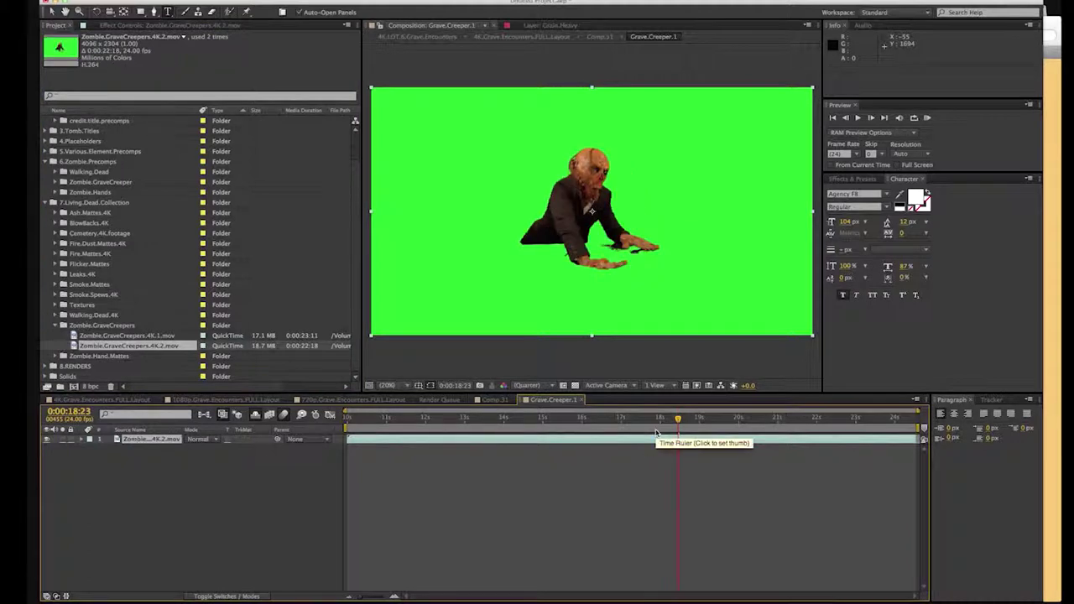
click(495, 400)
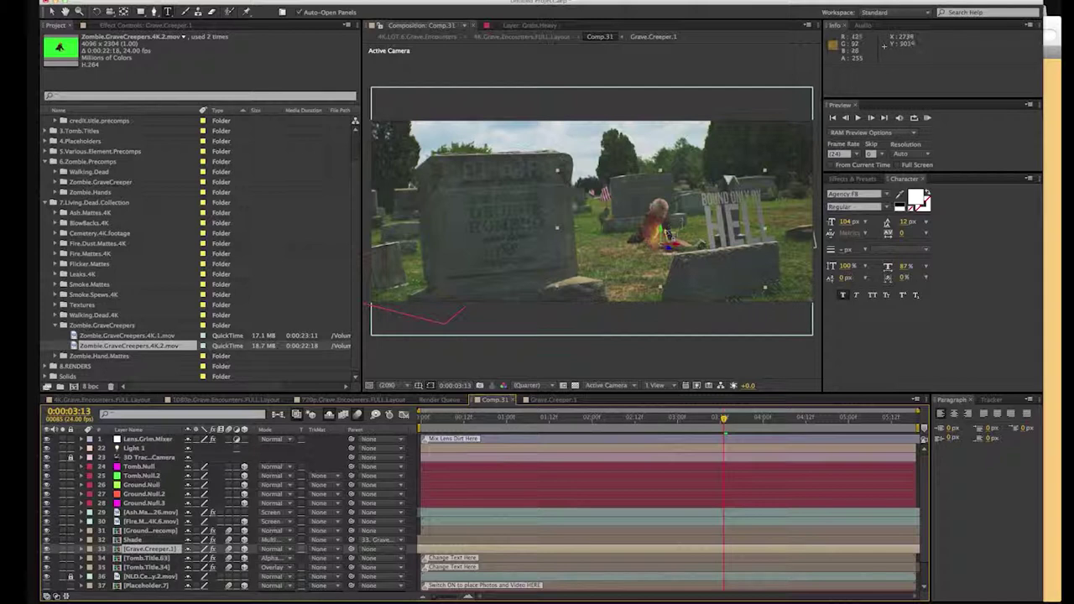
Step: Nudge the Grave.Creeper.1 zombie right and move Groundbump.Precomp left beneath it
key(v)
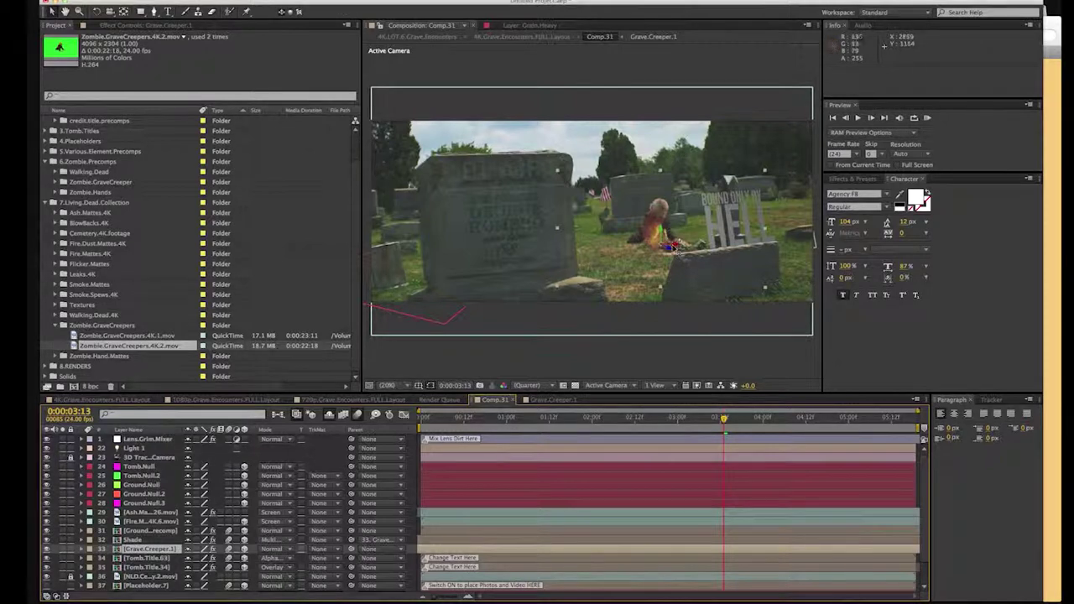
click(675, 245)
drag(677, 247, 718, 249)
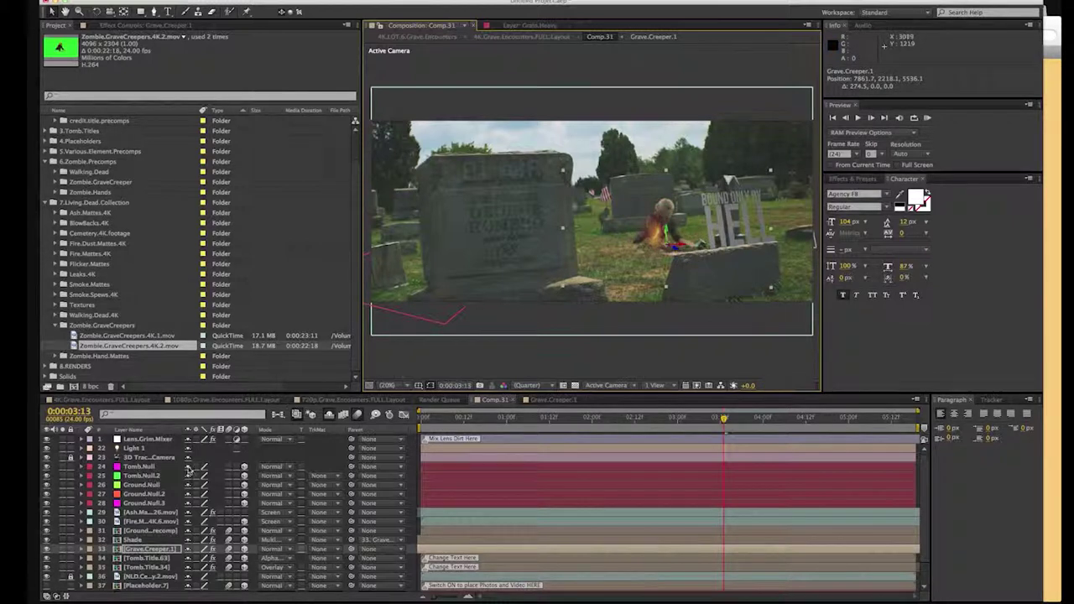
click(159, 531)
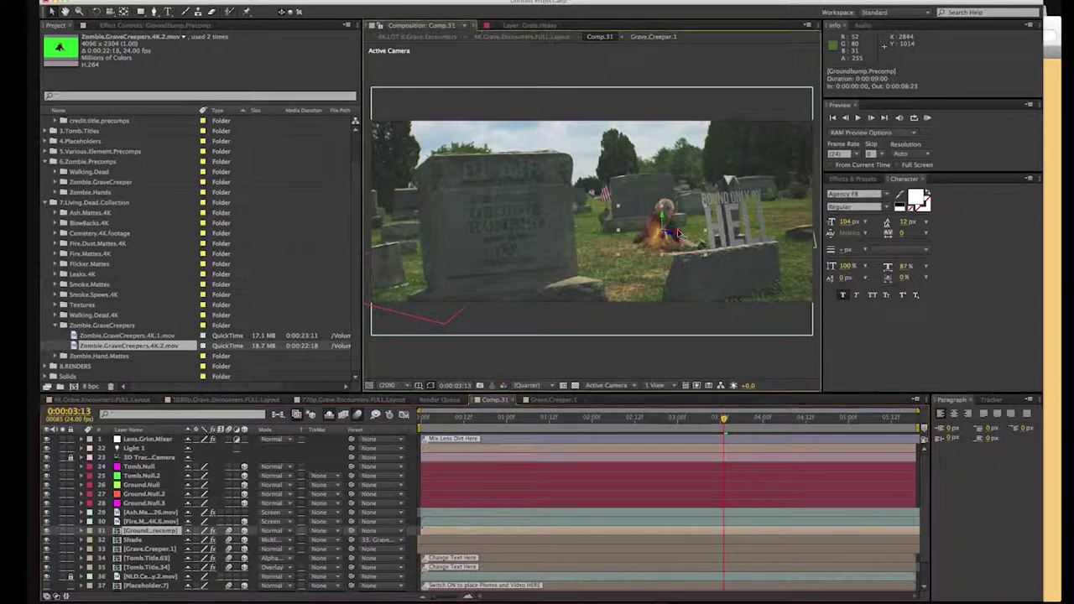
mouse_move(678, 231)
mouse_down()
mouse_move(638, 239)
mouse_move(636, 262)
mouse_up()
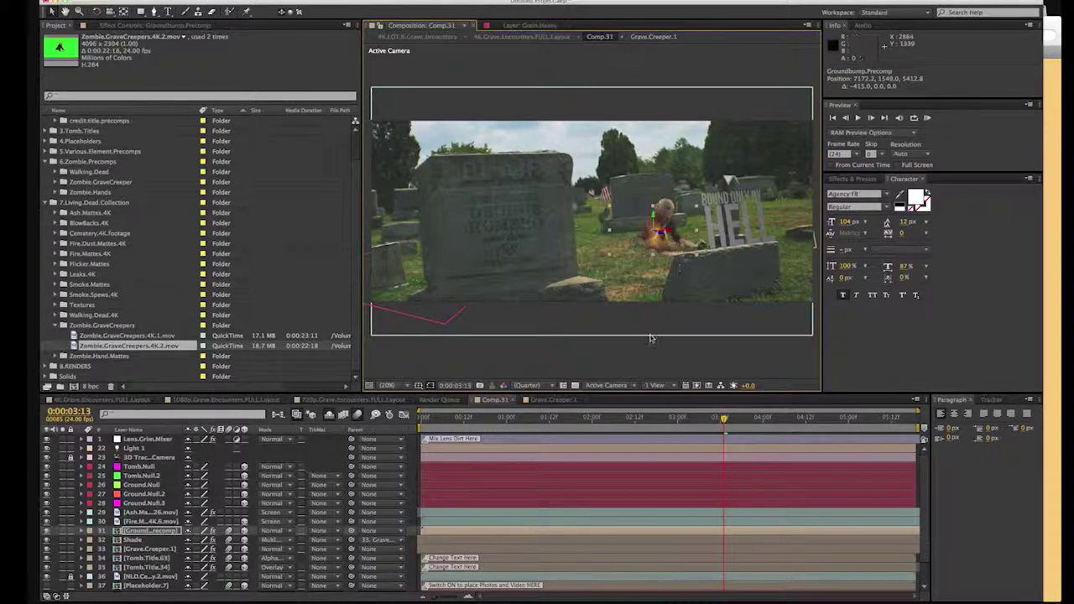
Step: Show the Effect Controls for the Grave.Creeper.1 layer
click(136, 521)
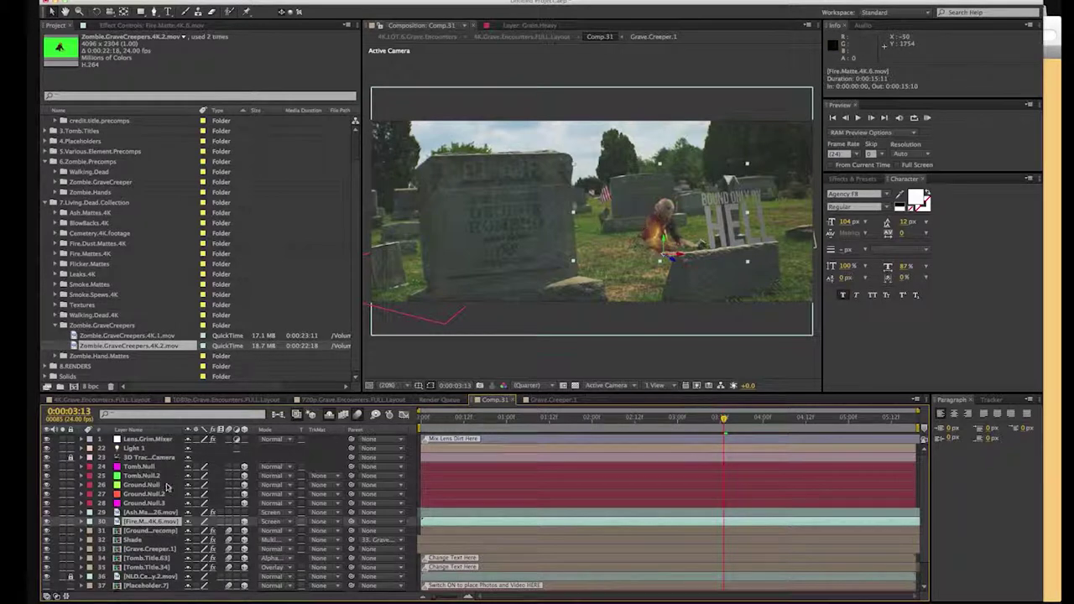
click(157, 530)
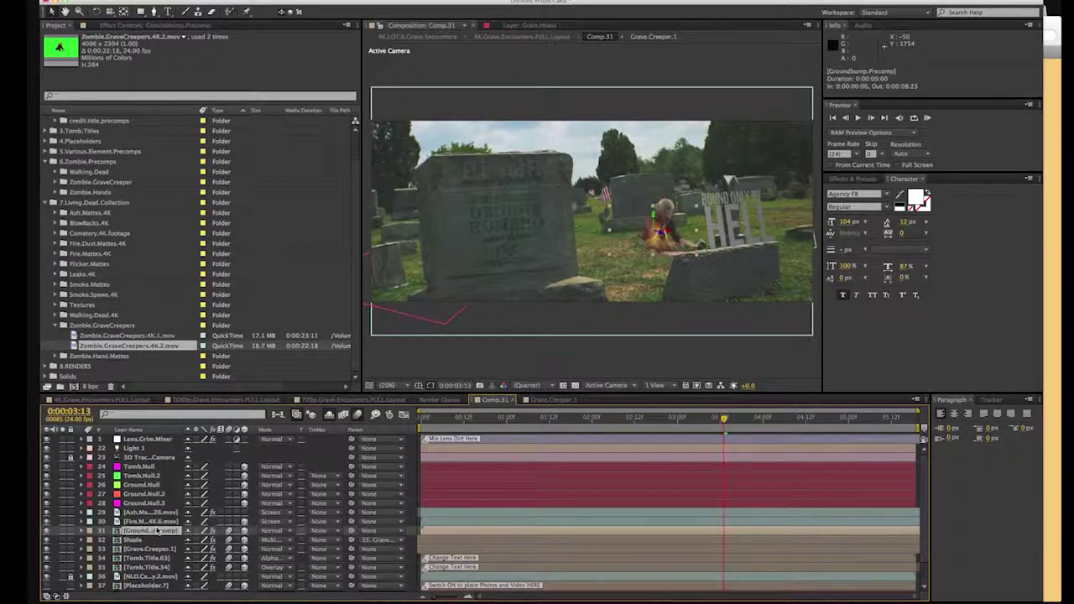
click(155, 549)
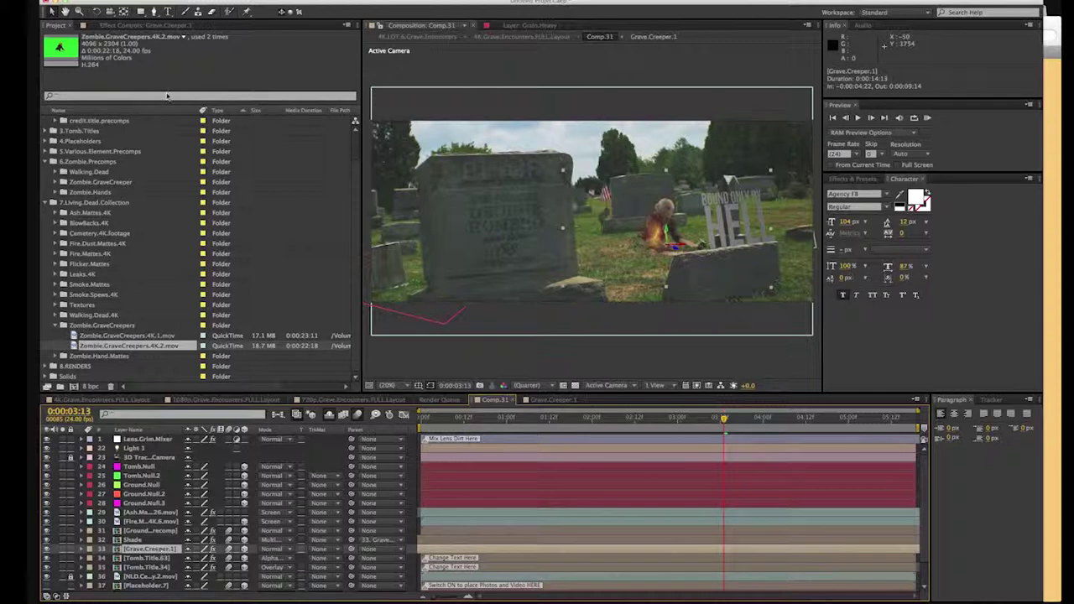
click(133, 27)
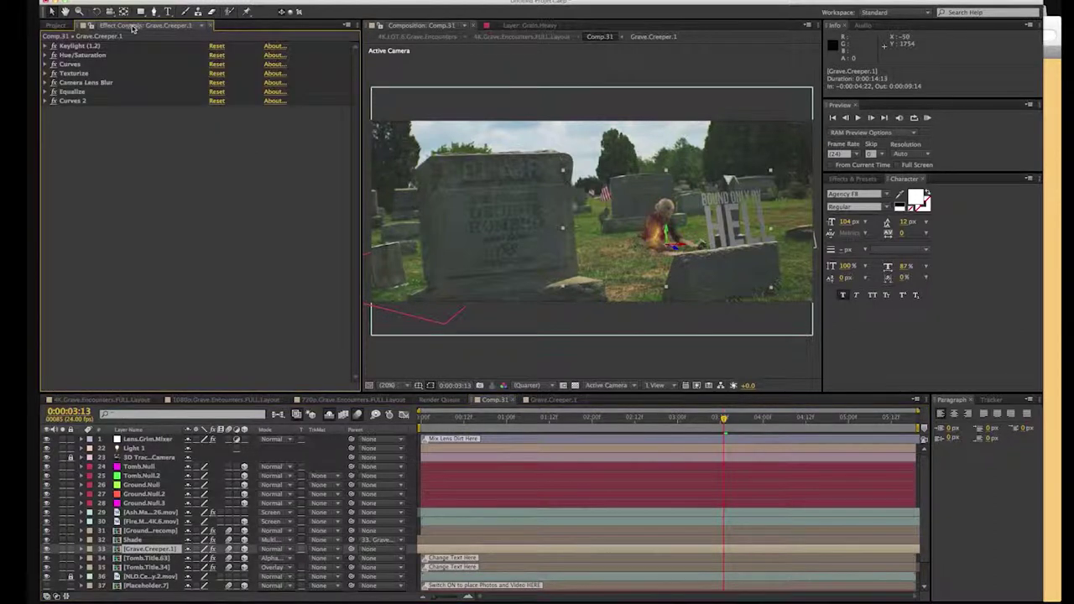
Step: Inspect Grave.Creeper.1's Hue/Saturation and Curves settings, then collapse Curves
click(64, 47)
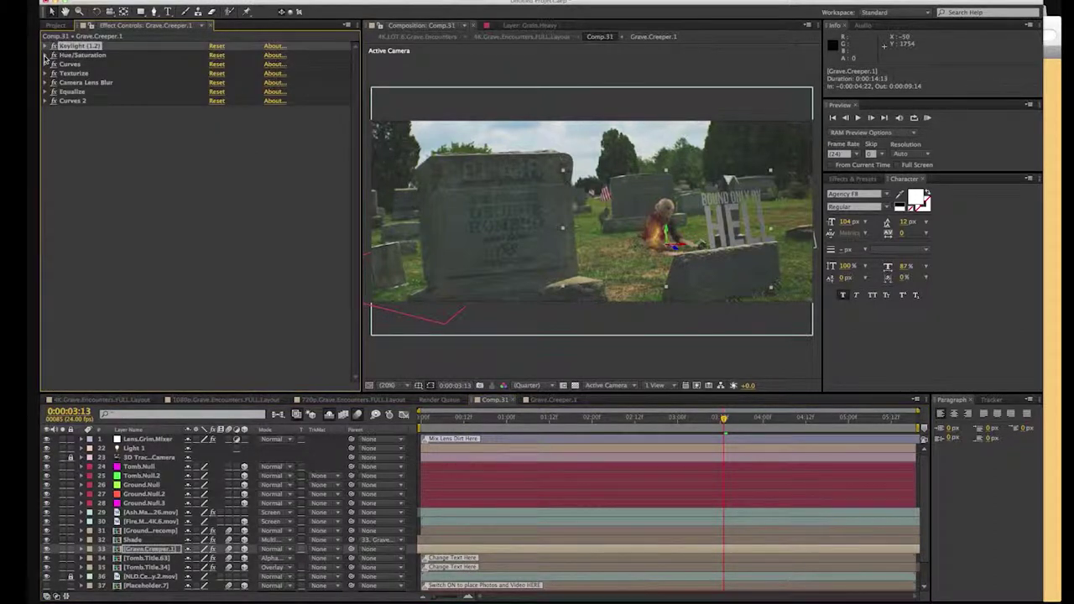
click(45, 55)
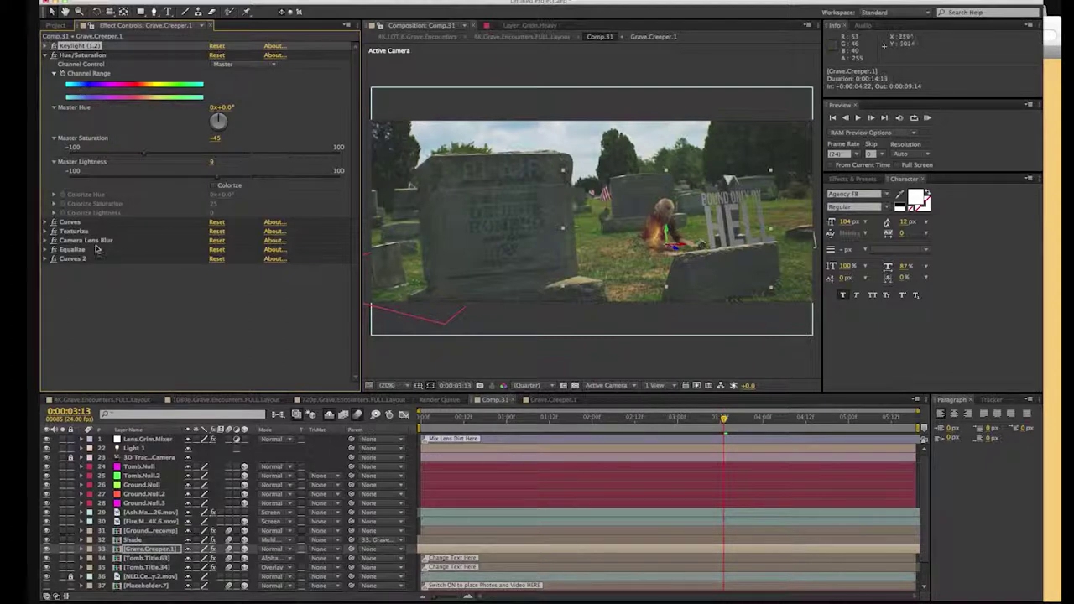
click(46, 222)
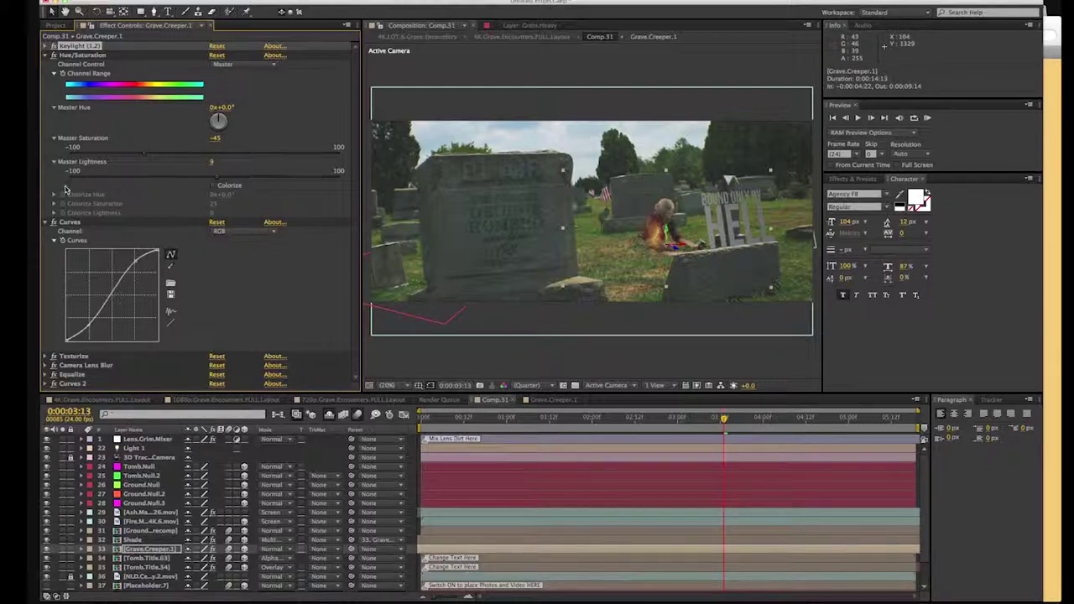
click(46, 223)
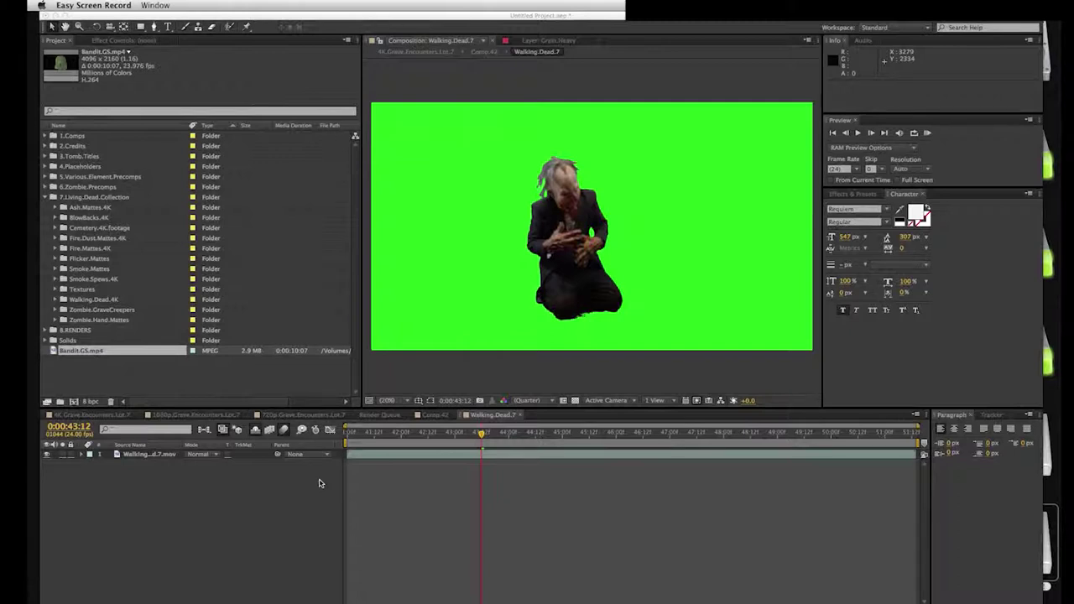
Step: Place Bandit.GS.mp4 above Walking.Dead.7.mov, toggle its visibility to compare, and select it
click(52, 352)
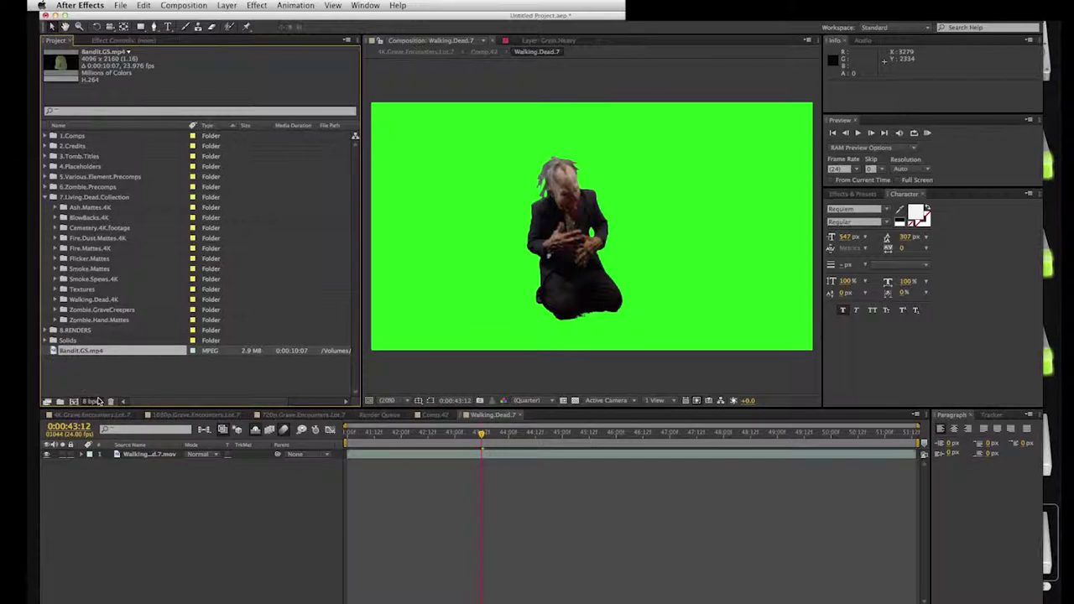
drag(99, 401, 146, 454)
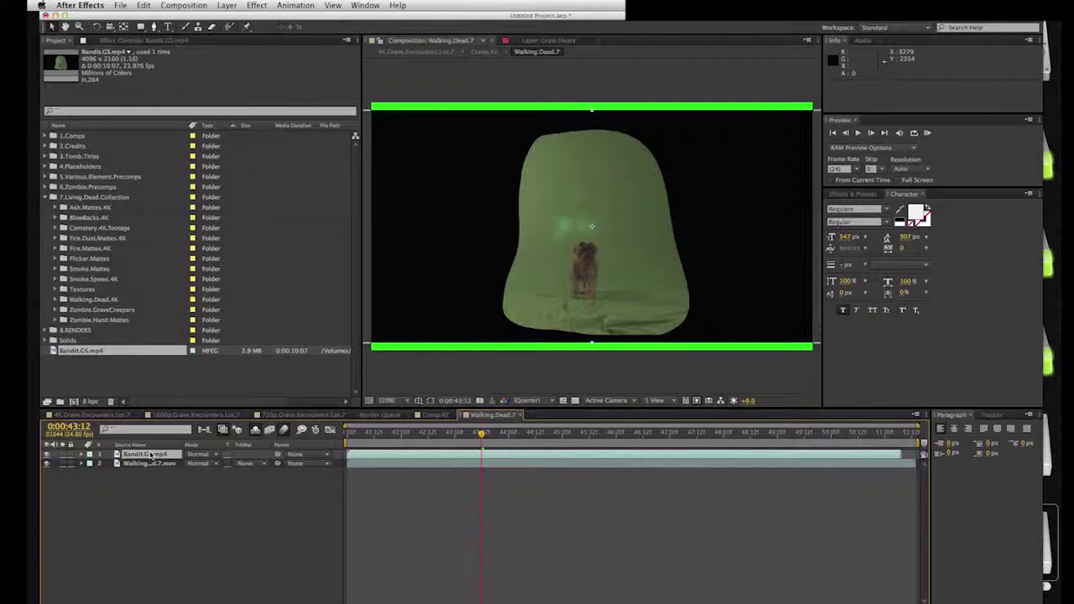
click(147, 463)
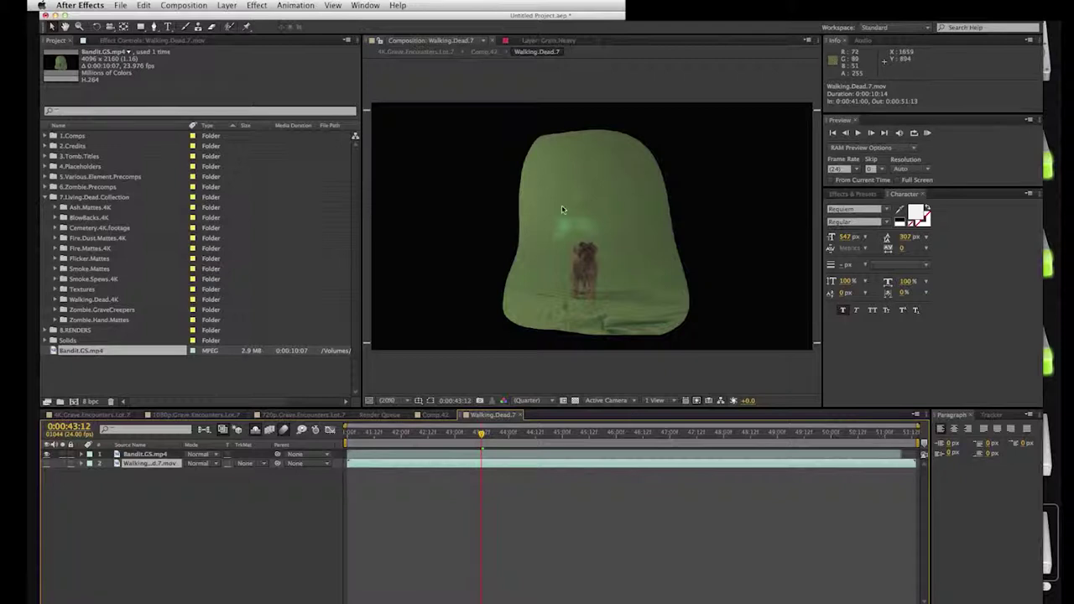
click(46, 454)
click(47, 455)
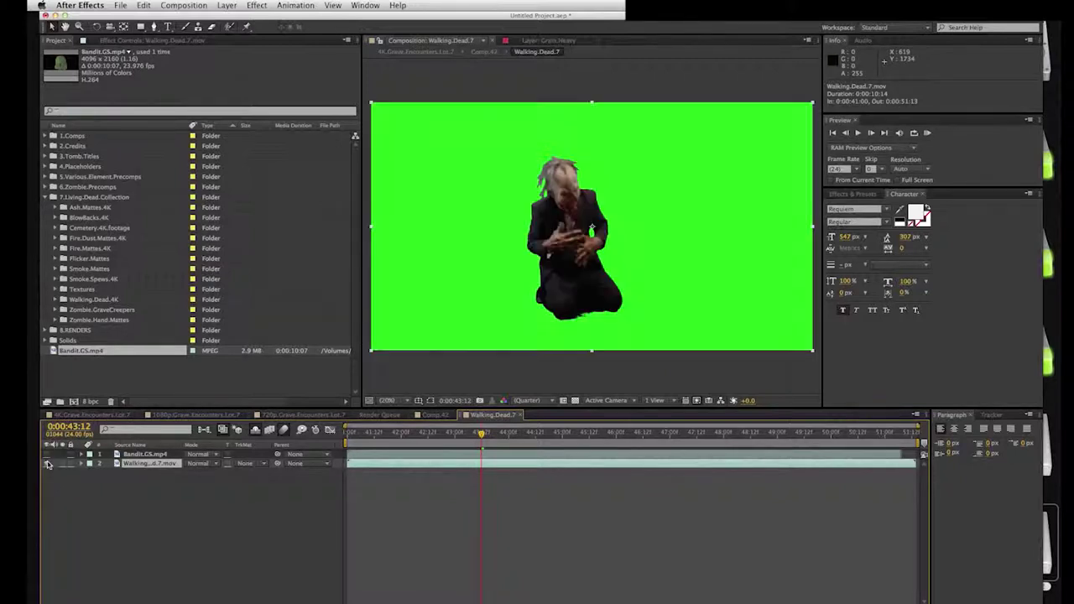
click(47, 455)
click(46, 454)
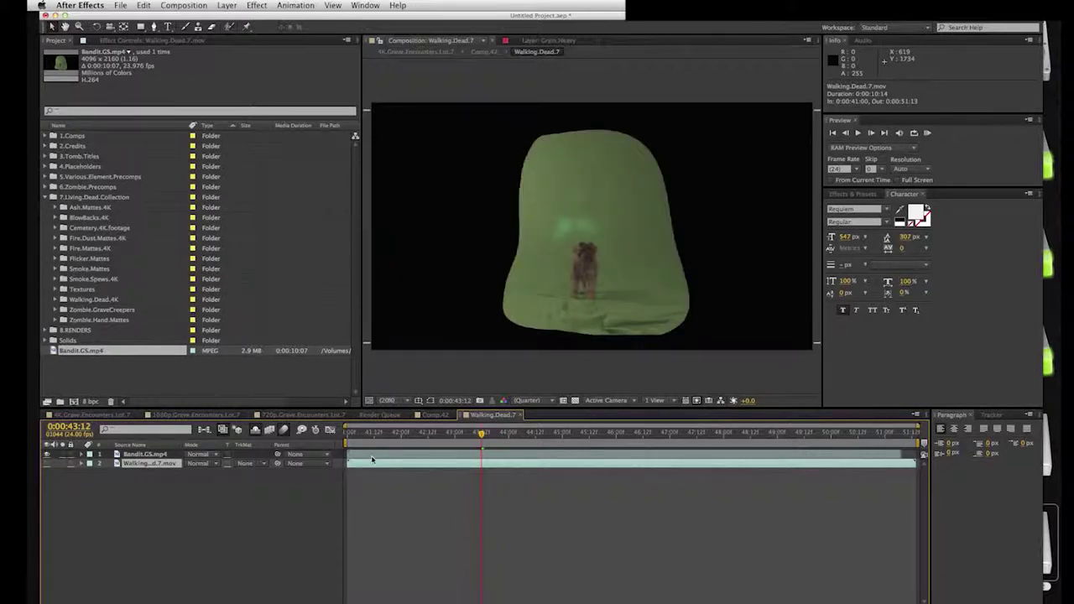
click(151, 454)
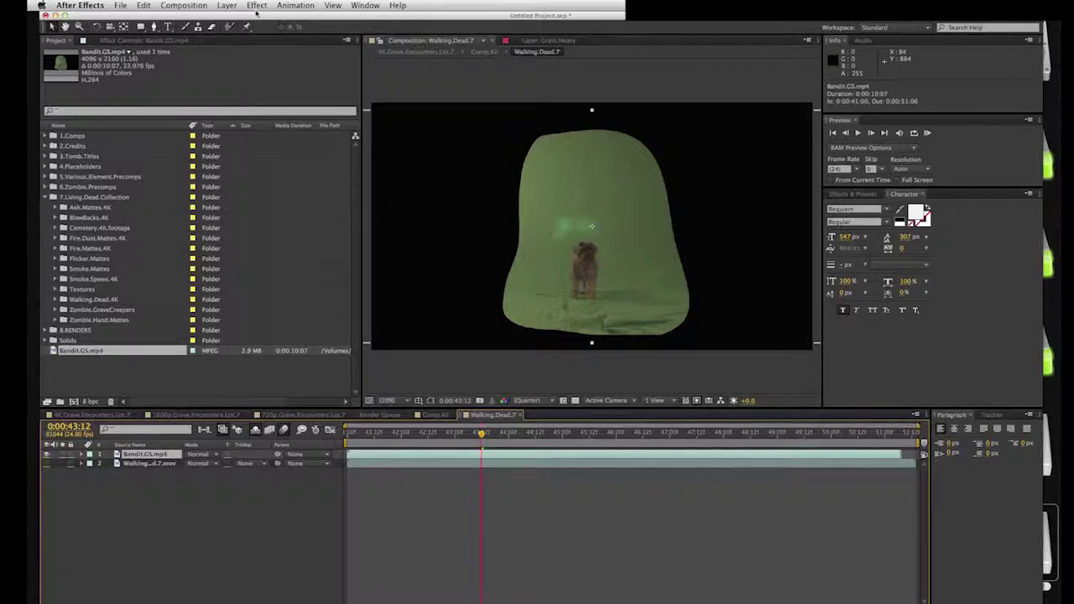
Step: Apply Effect > Keying > Keylight (1.2) to the Bandit.GS.mp4 layer
click(229, 6)
mouse_move(199, 8)
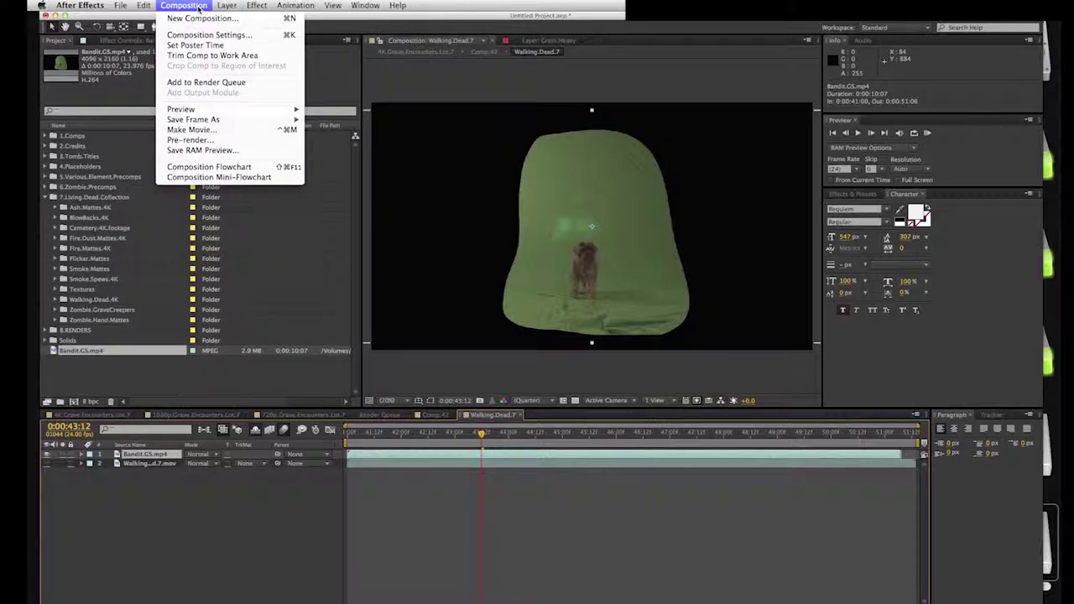
mouse_move(257, 6)
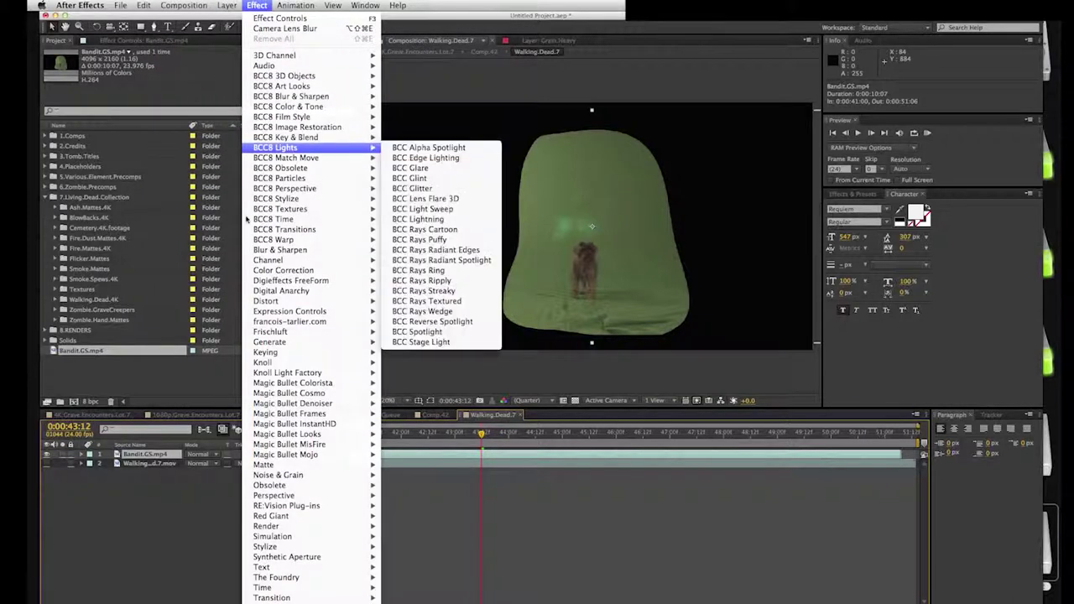
mouse_move(264, 354)
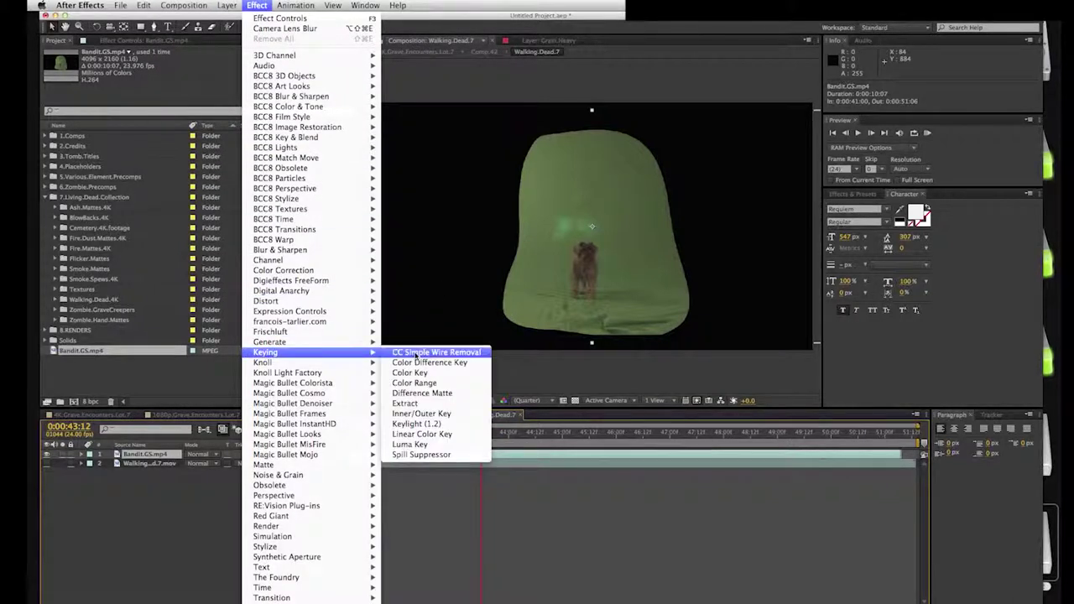
click(417, 424)
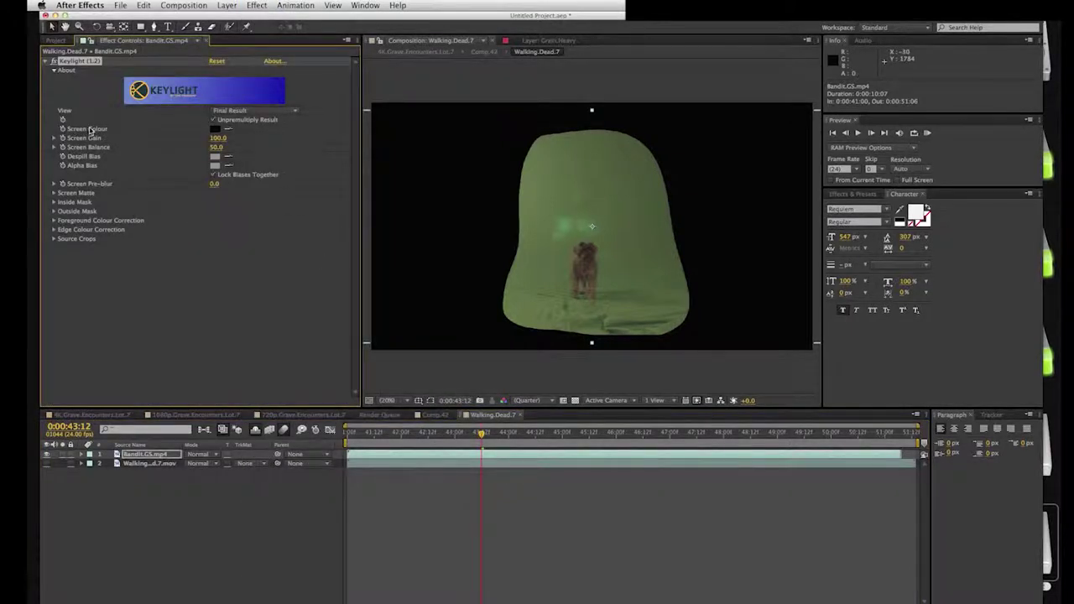
Step: Sample the green background as Keylight's Screen Colour and turn on the transparency grid
click(228, 129)
click(619, 290)
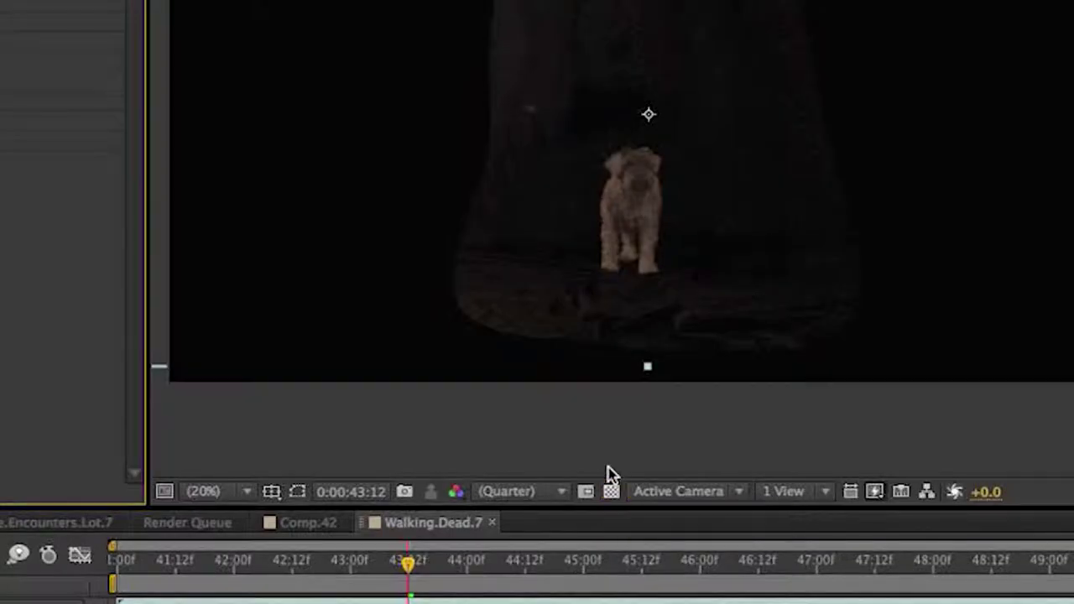
click(611, 491)
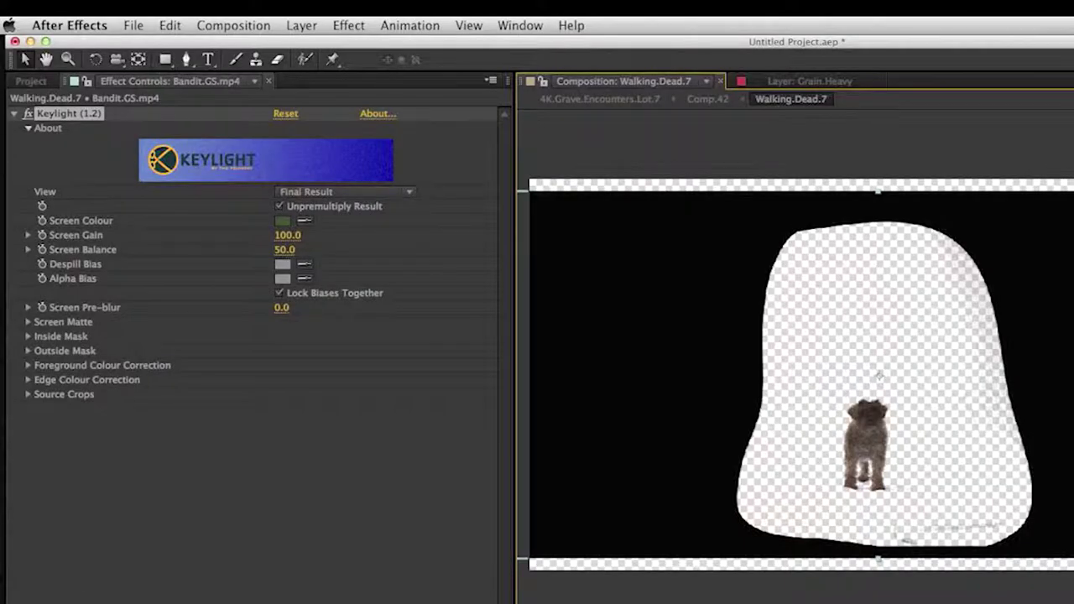
click(73, 113)
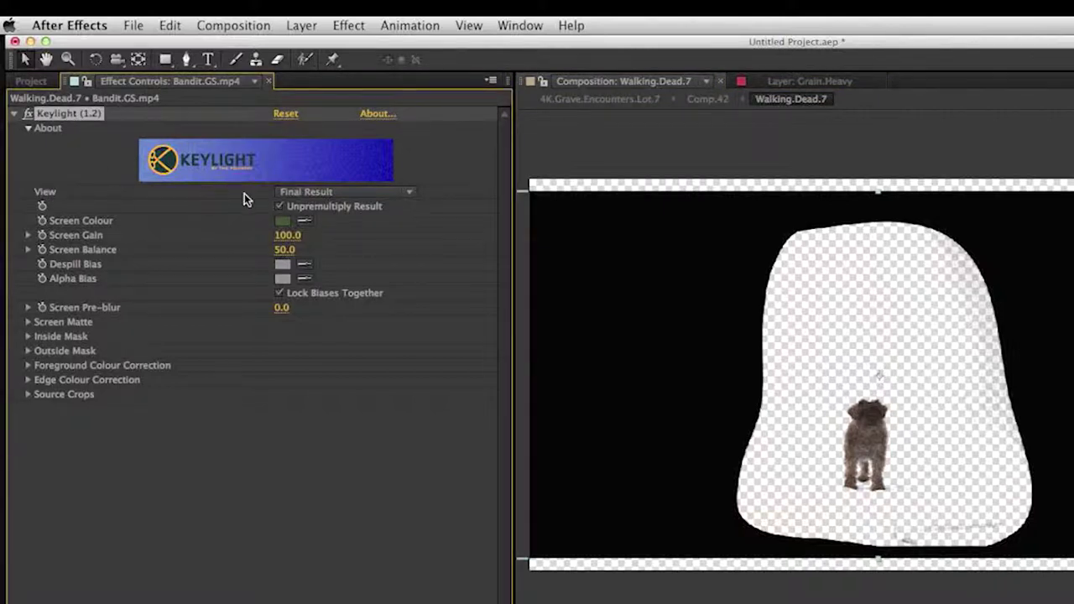
click(340, 194)
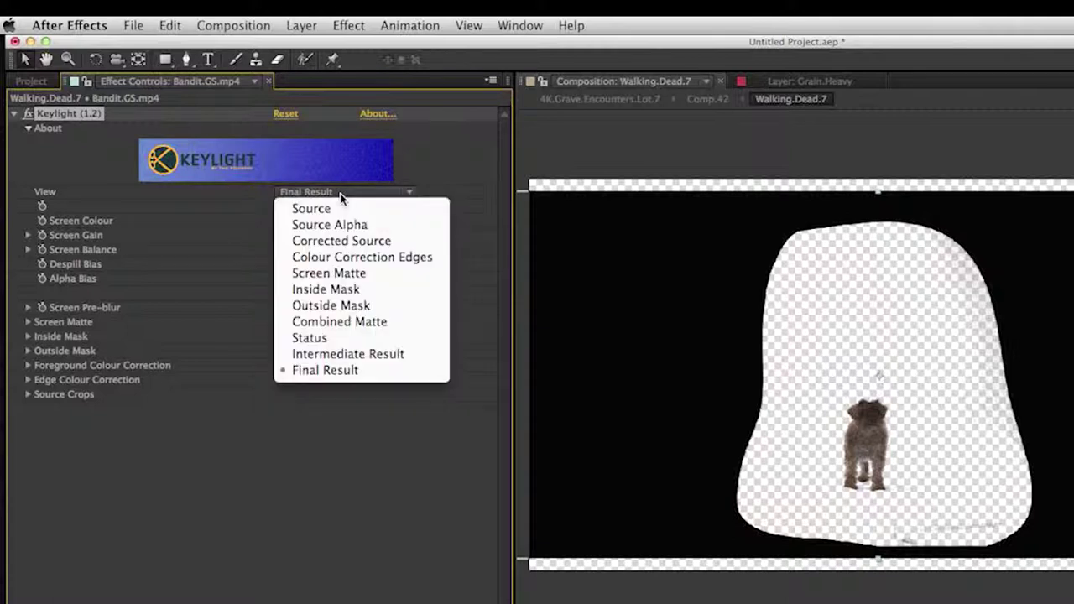
Step: In Screen Matte view, set Clip Black to 35 and Clip White to 45, then view Final Result
click(318, 281)
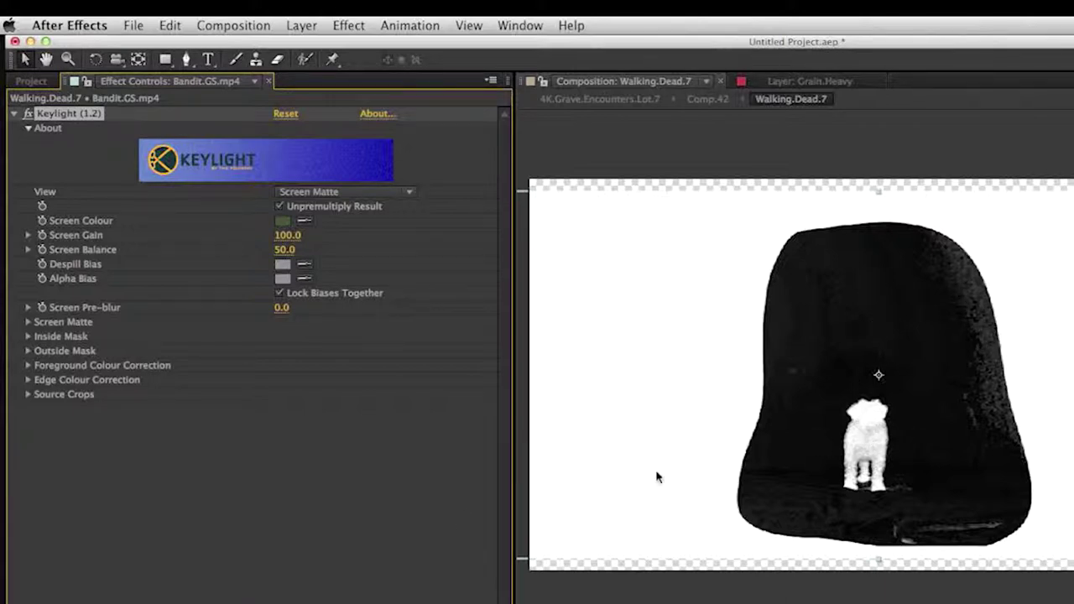
click(29, 322)
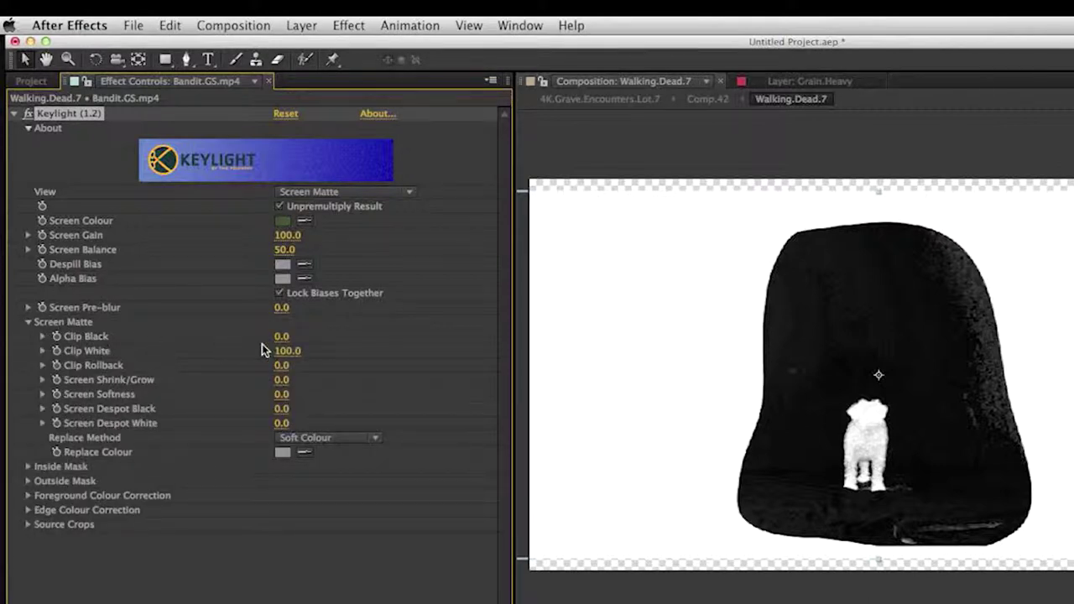
drag(282, 344, 307, 338)
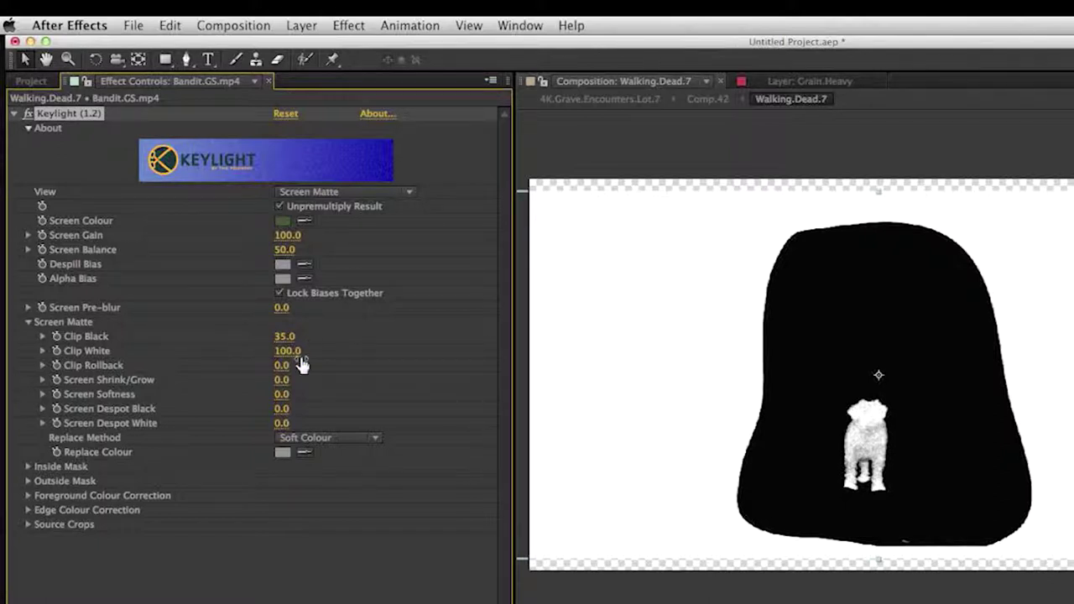
drag(287, 351, 254, 353)
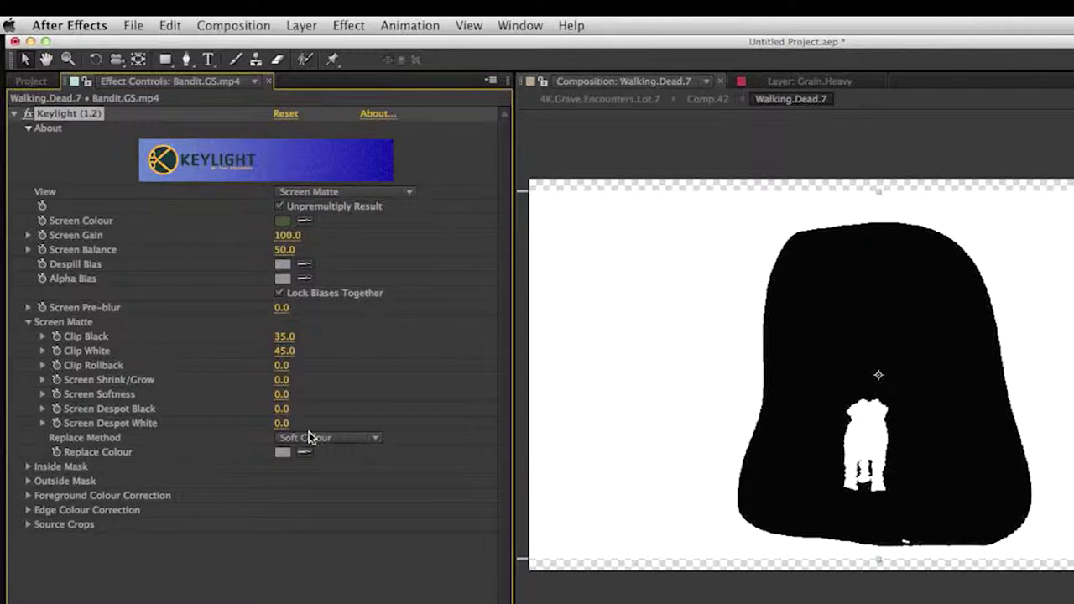
click(309, 191)
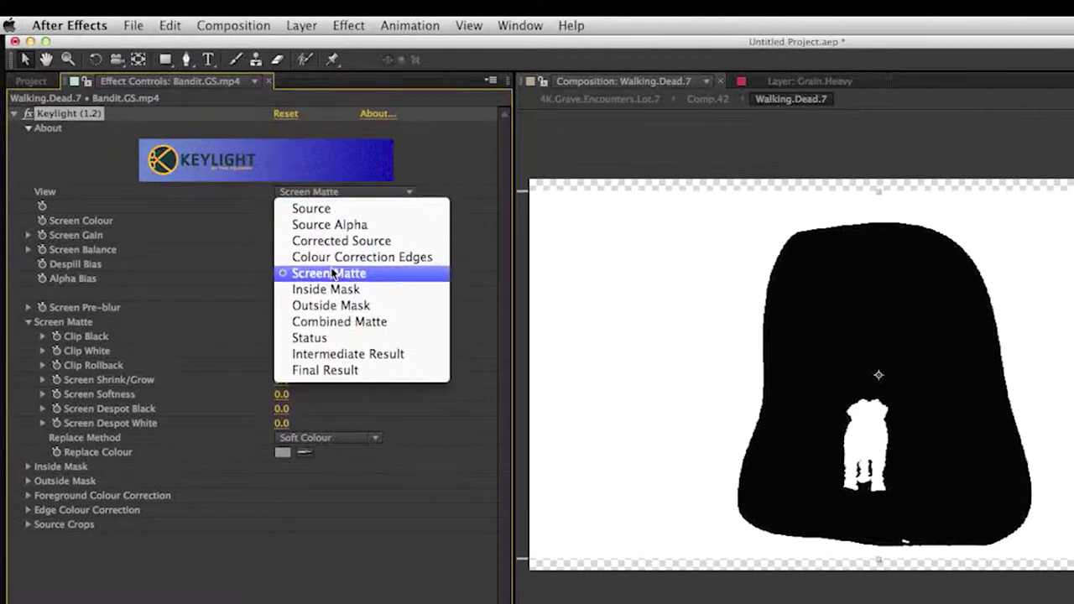
click(326, 370)
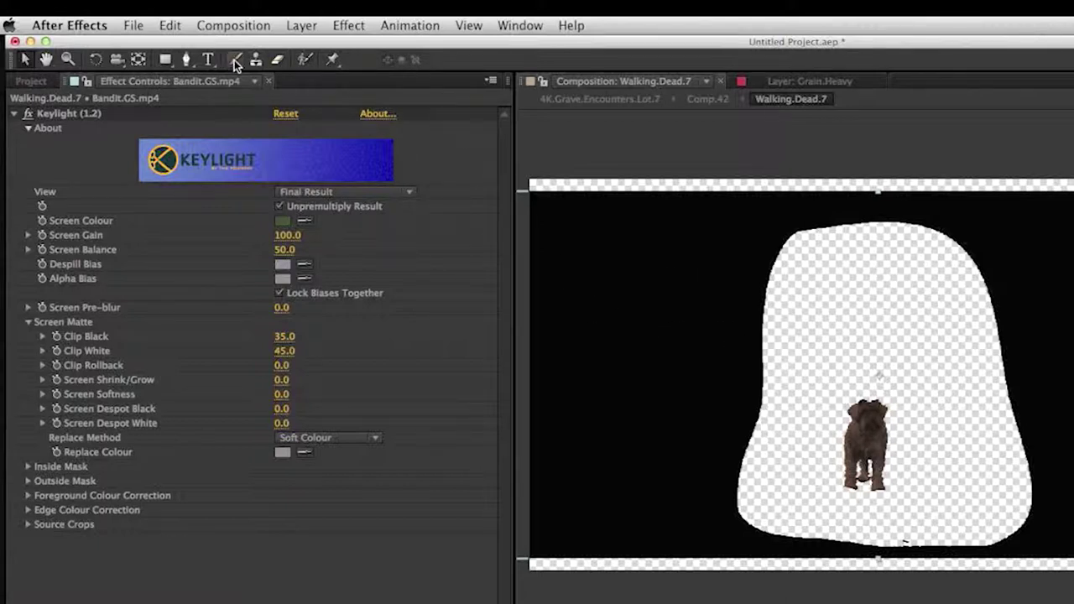
Step: Draw a closed nine-point mask around the keyed dog
click(188, 60)
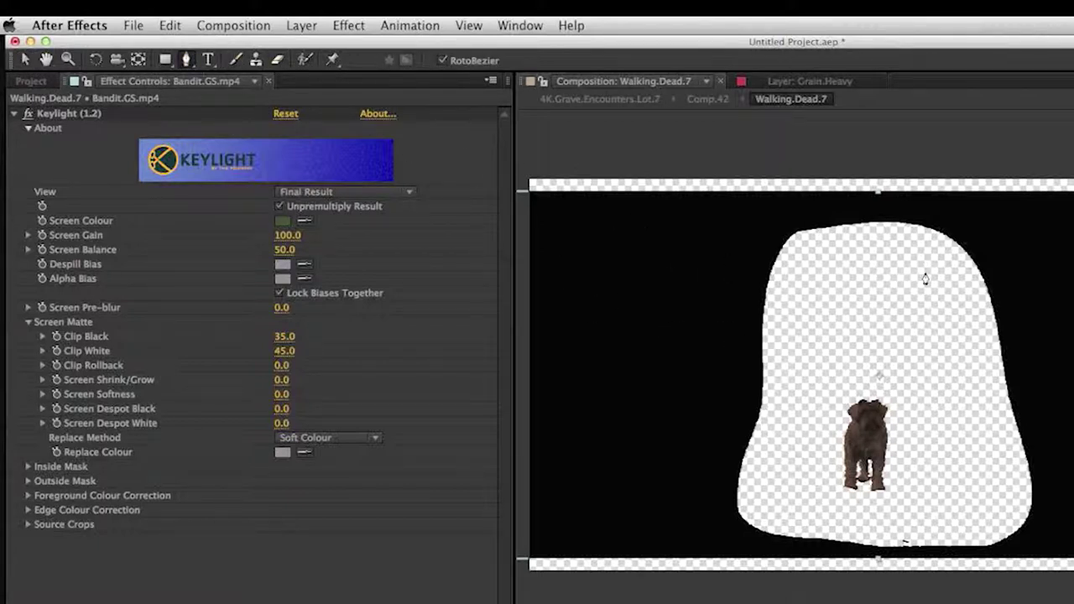
click(806, 273)
click(778, 347)
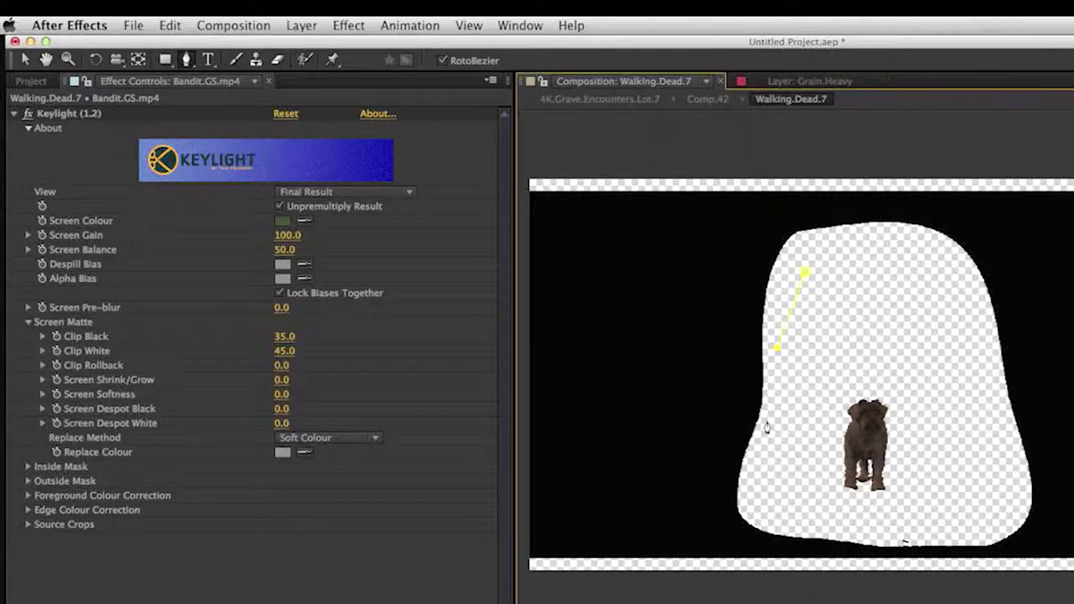
click(764, 457)
click(792, 514)
click(939, 530)
click(996, 490)
click(980, 303)
click(900, 247)
click(803, 274)
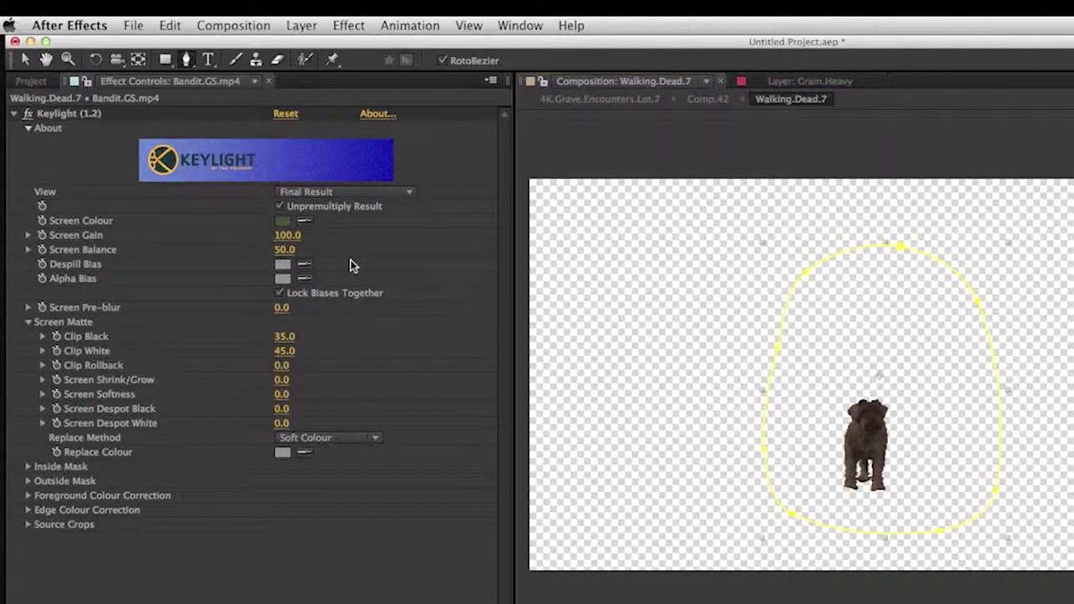
Step: Set Keylight Screen Pre-blur to 1.0 and Screen Softness to 1.5, with Screen Shrink/Grow at -0.4
click(94, 304)
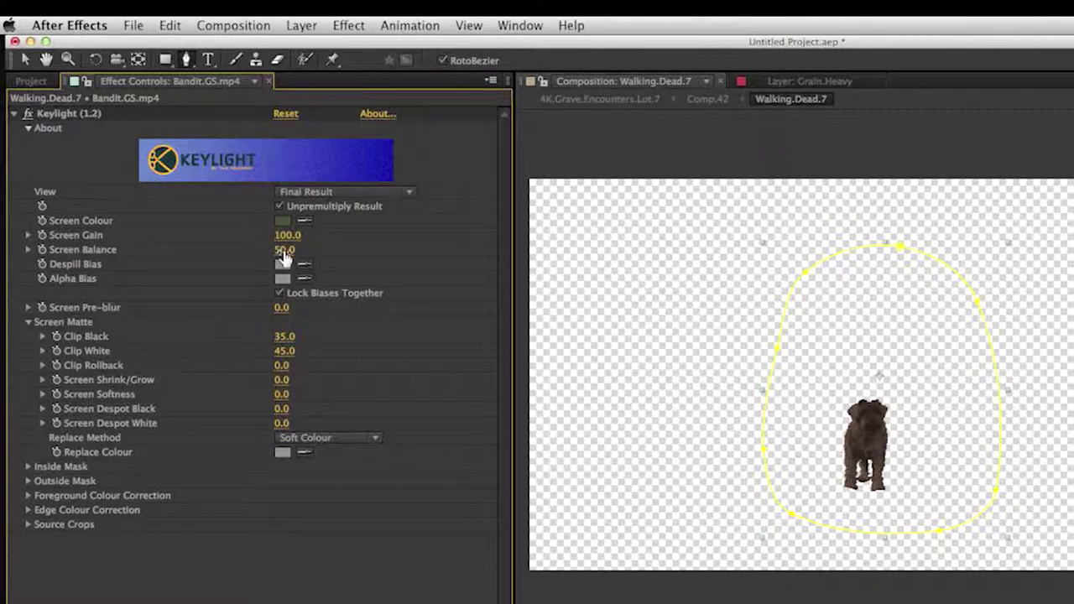
click(281, 307)
text(1)
key(Return)
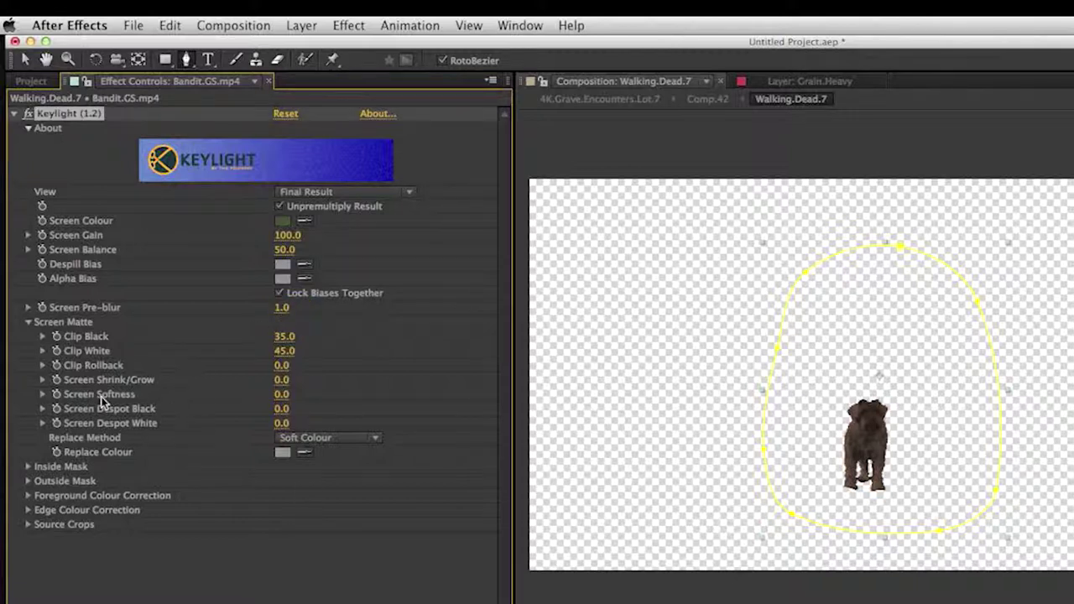
click(281, 393)
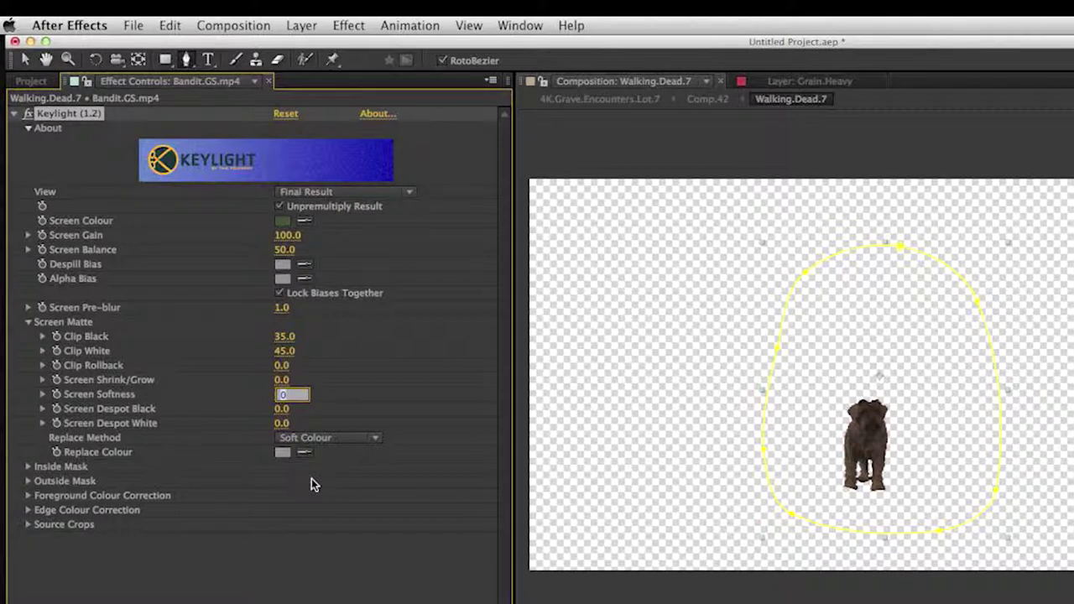
text(1.5)
key(Return)
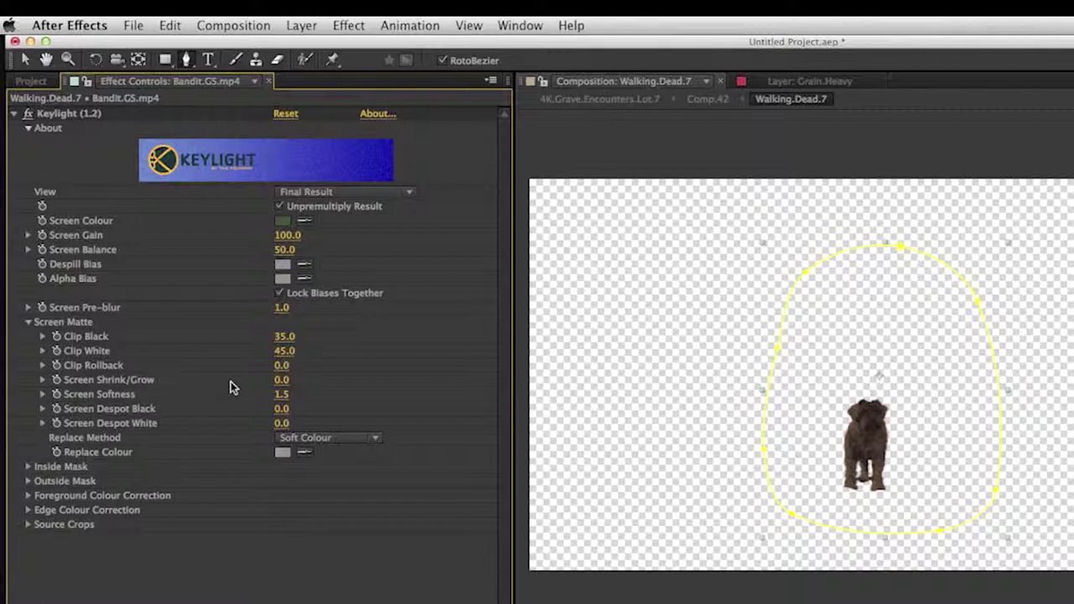
mouse_move(281, 391)
mouse_down()
mouse_move(294, 380)
mouse_move(363, 380)
mouse_move(282, 383)
mouse_up()
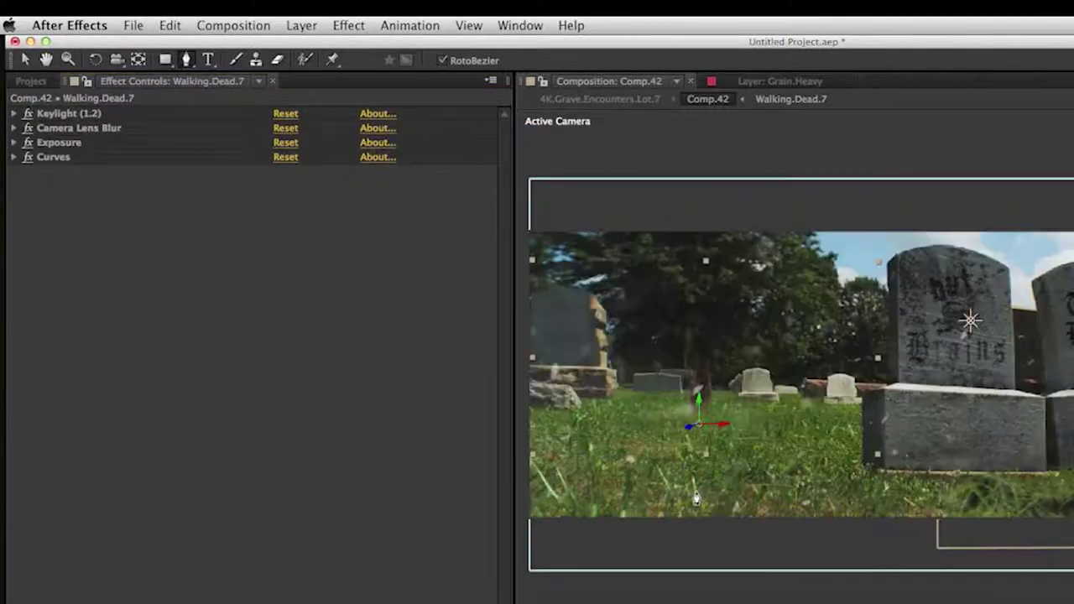
Step: Return to the Selection tool and preview the graveyard camera move
key(v)
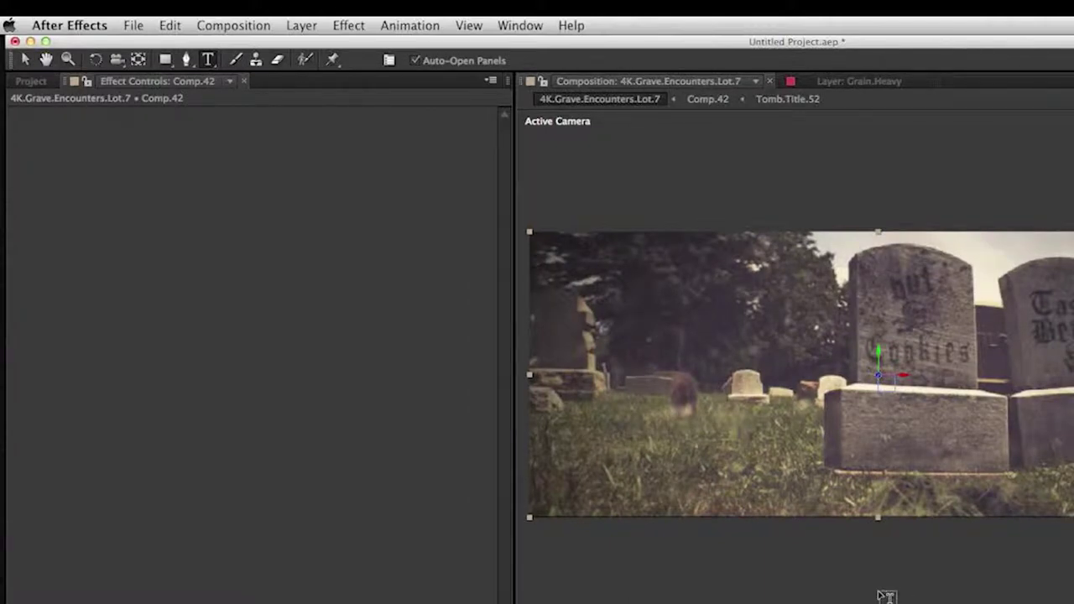
key(space)
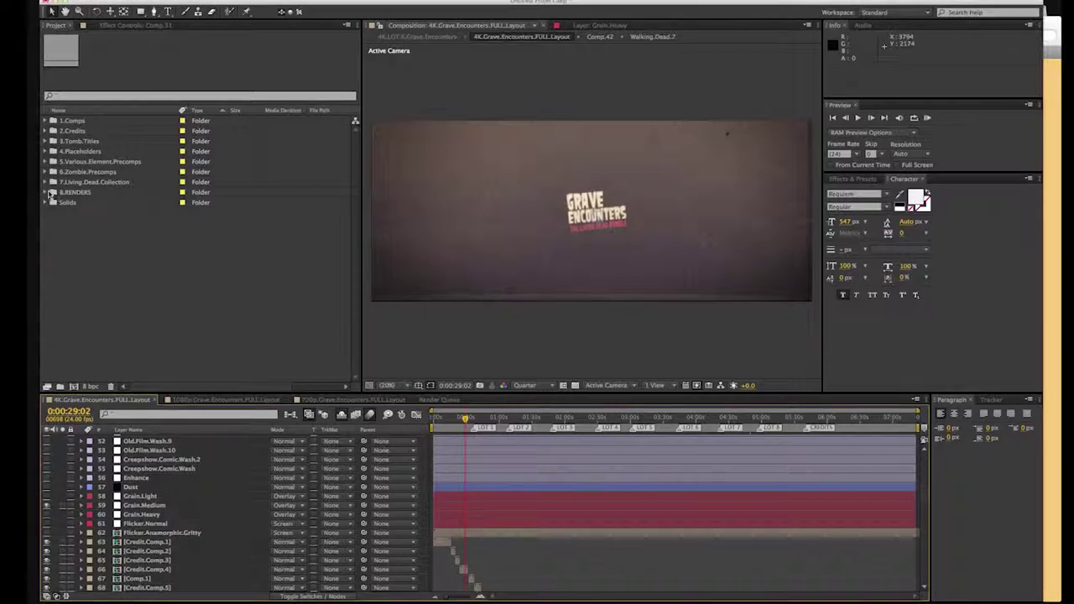
Step: Expand 8.RENDERS and check the 4K, 1080p and 720p Full.Layout render comps
click(53, 194)
click(47, 192)
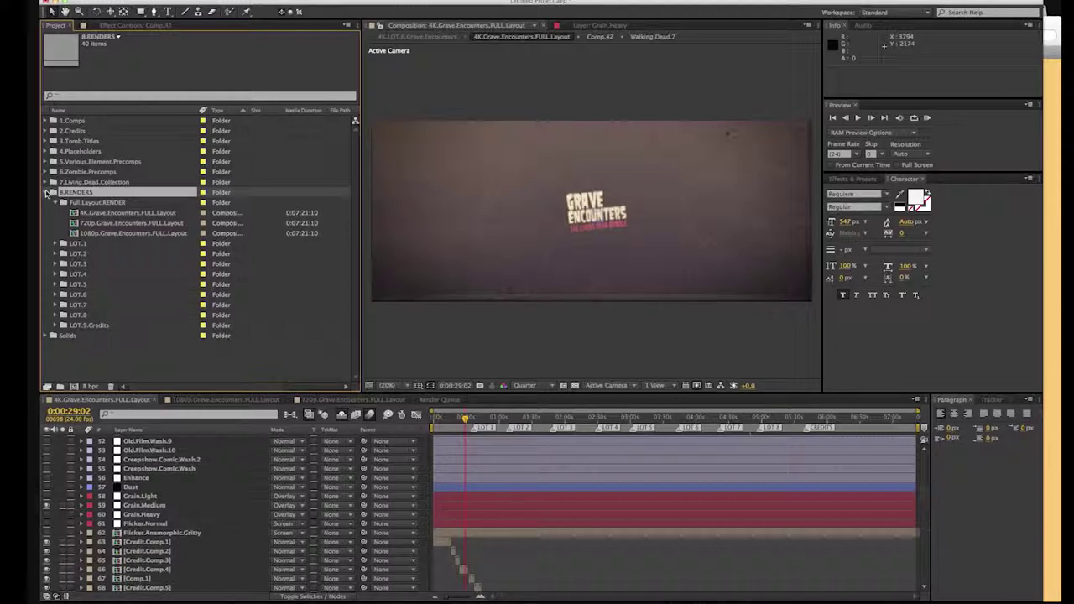
click(55, 203)
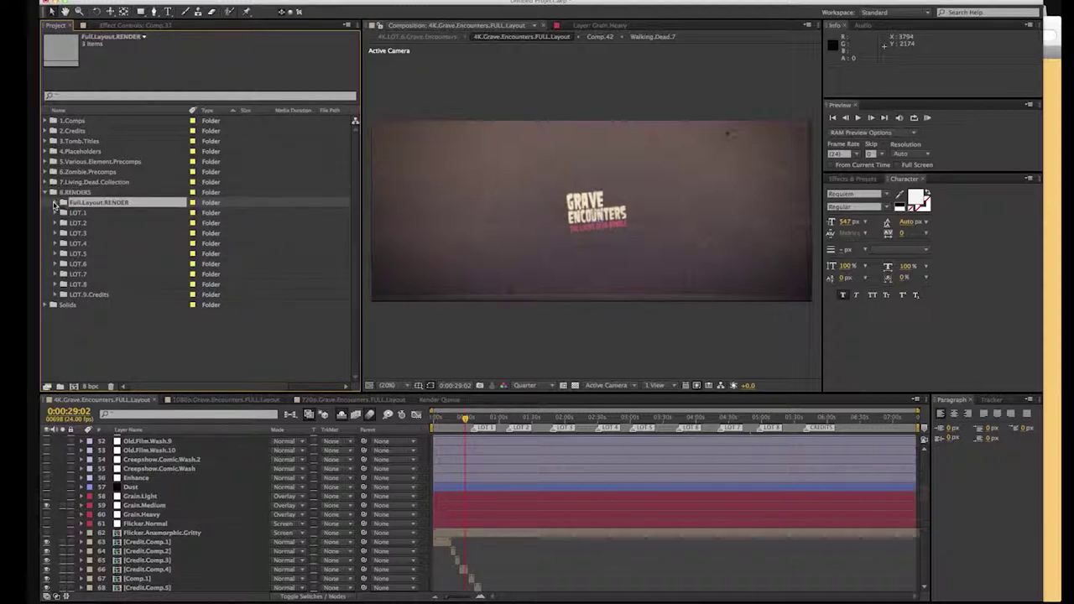
click(56, 203)
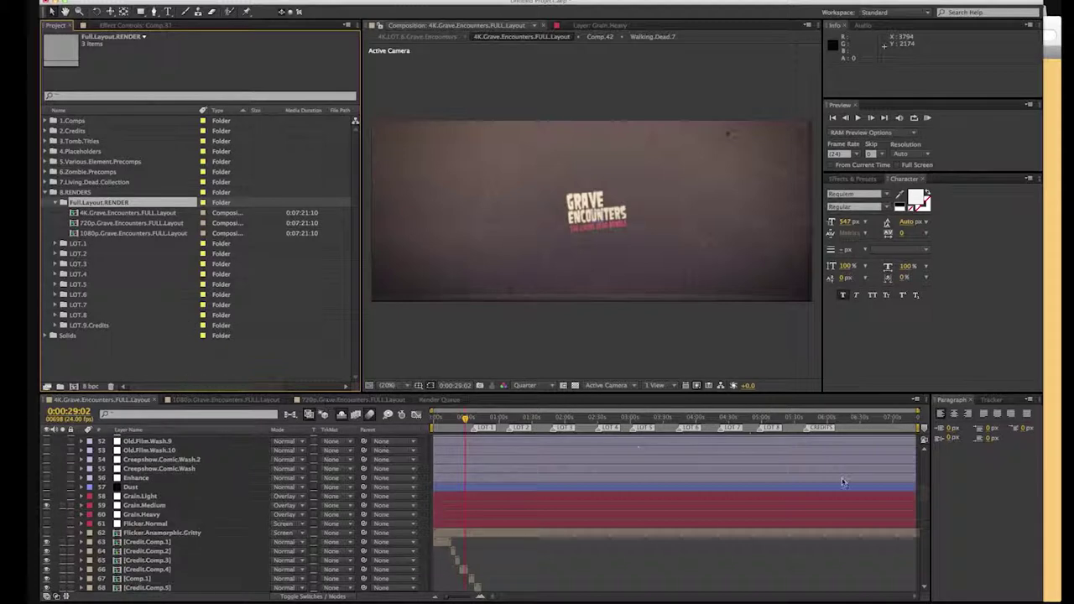
scroll(921, 518, down, 10)
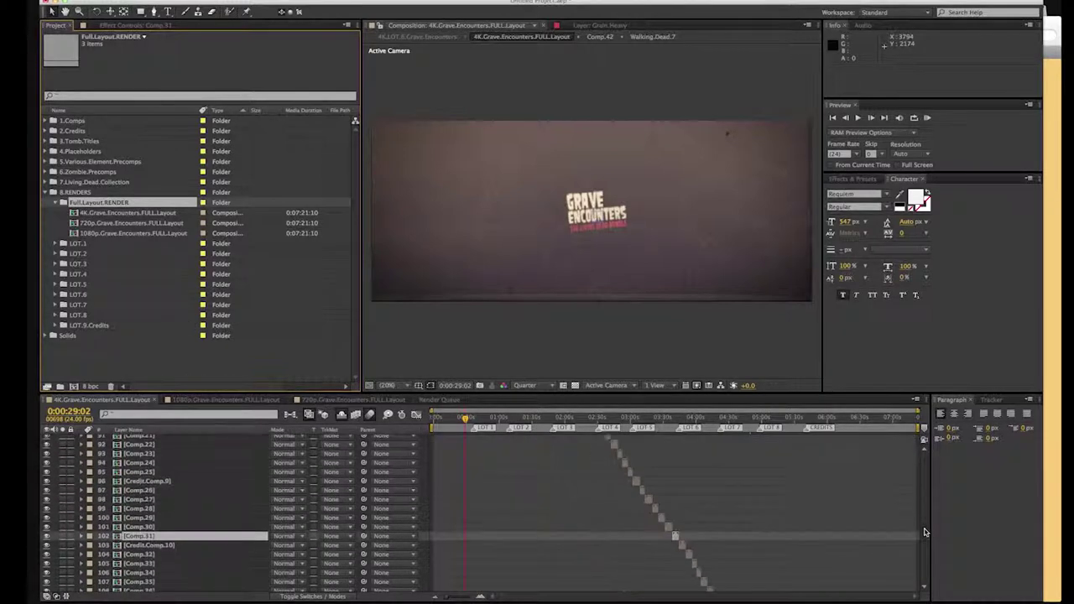
scroll(932, 561, up, 15)
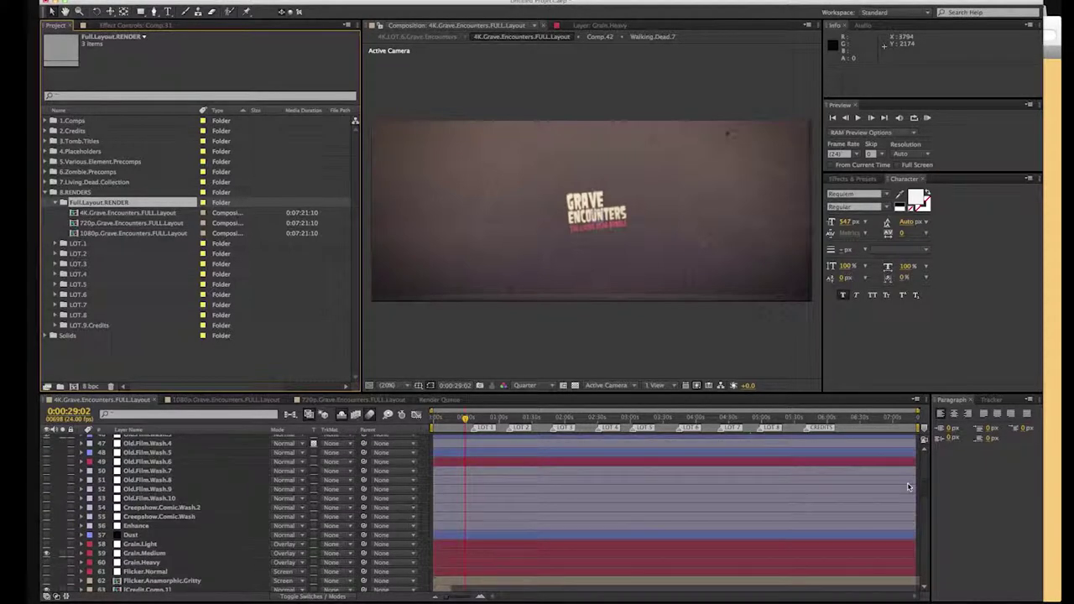
click(100, 215)
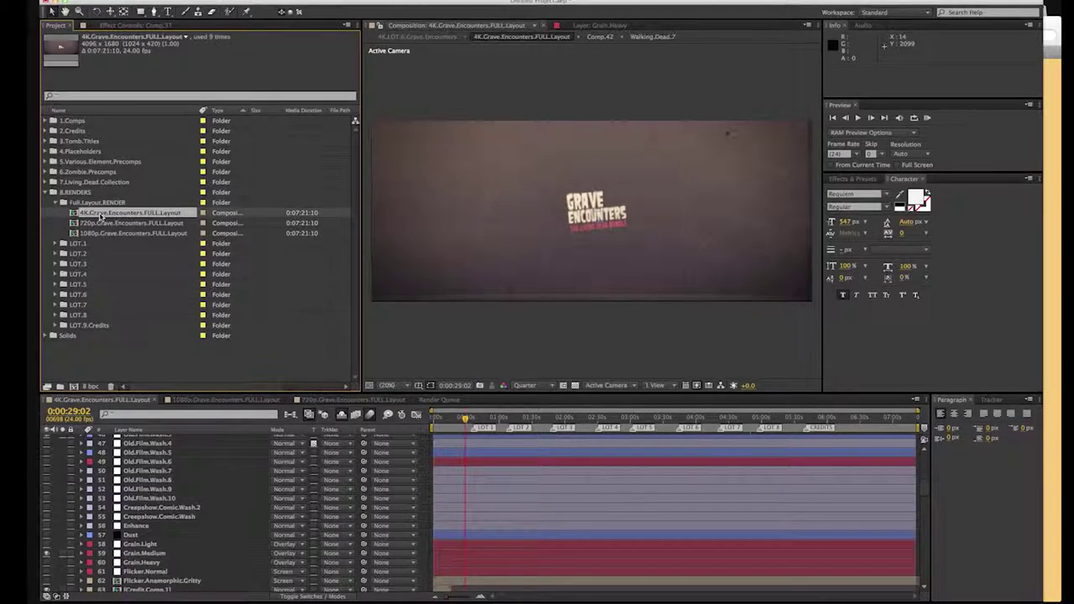
click(101, 233)
click(100, 223)
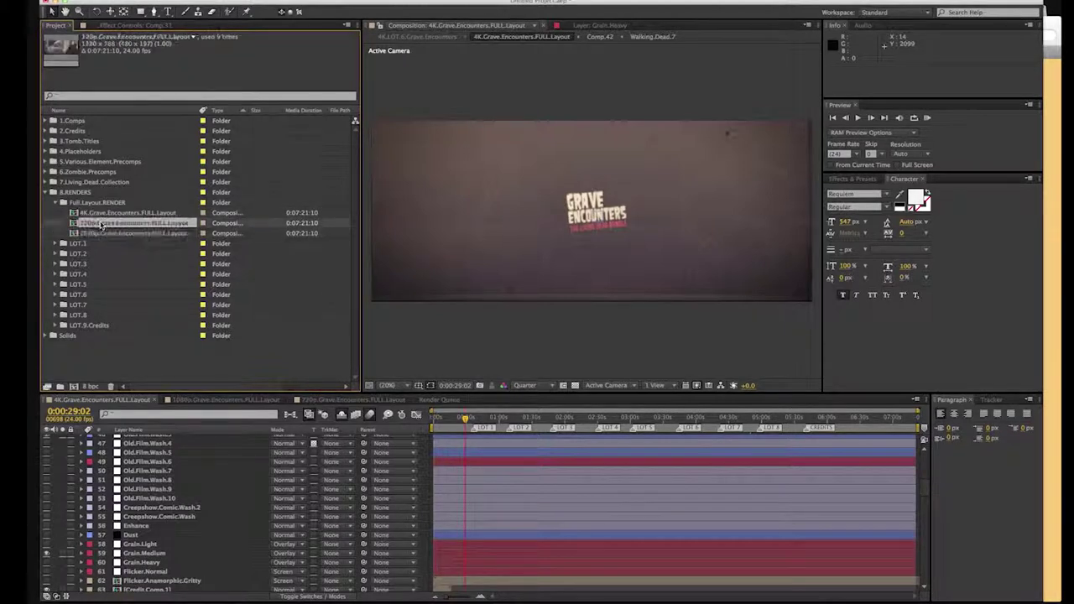
Step: Expand the LOT.1, LOT.2 and LOT.3 render folders
click(55, 244)
click(57, 284)
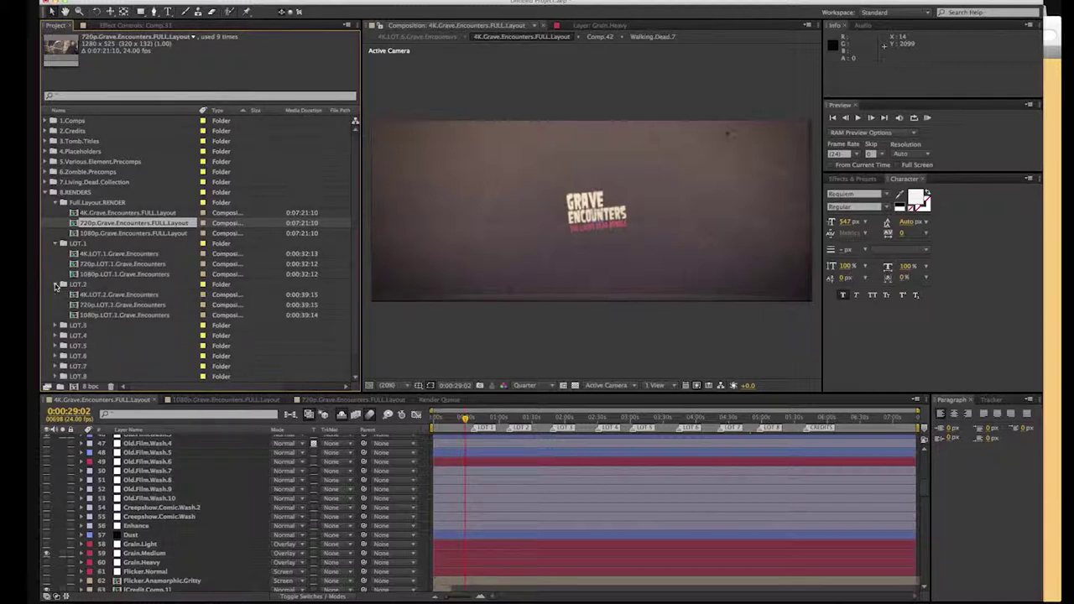
click(55, 326)
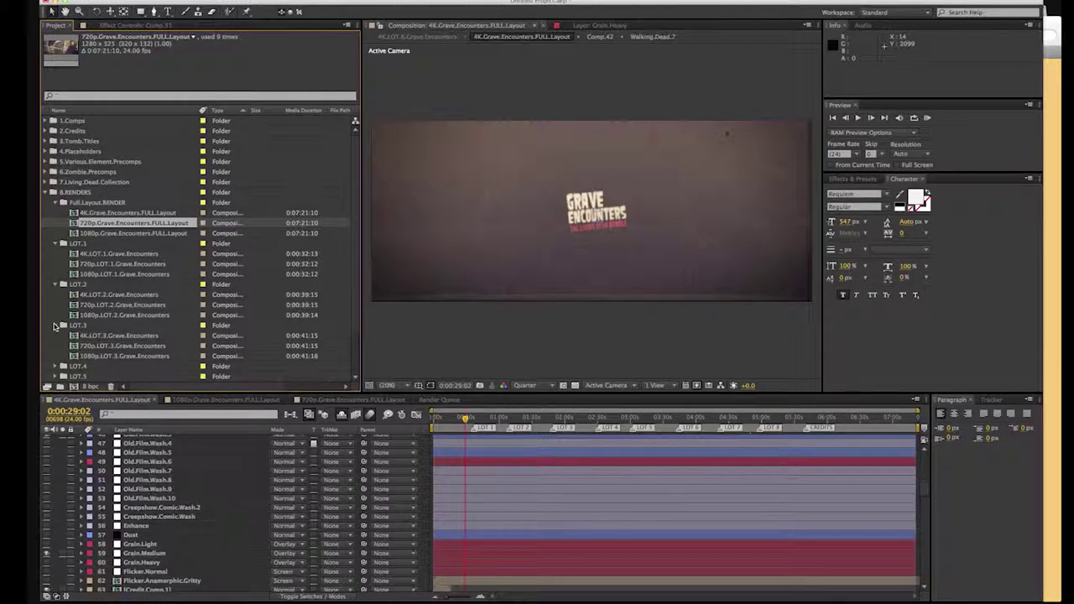
Step: Expand LOT.9.Credits to inspect the 4K and 720p CREDITS comps, then select 4K.LOT.1.Grave.Encounters
scroll(352, 277, down, 3)
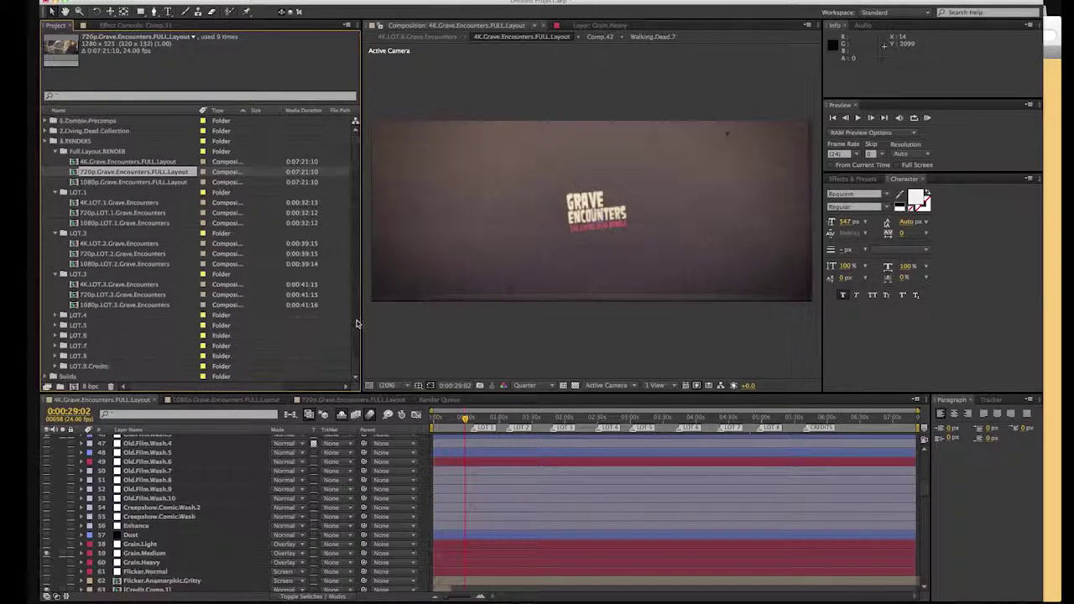
click(57, 366)
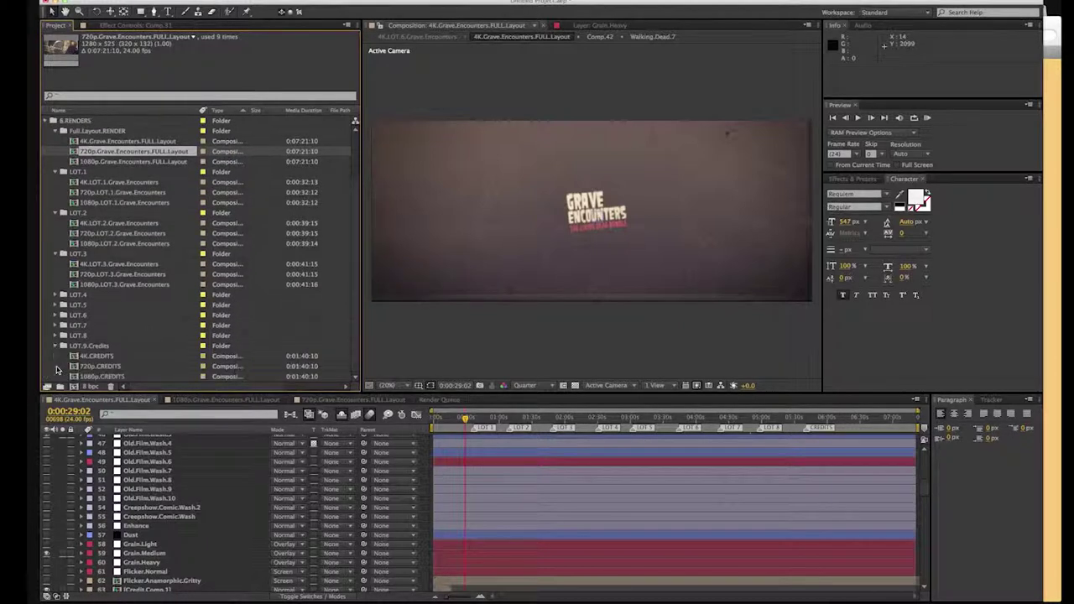
click(94, 356)
click(92, 366)
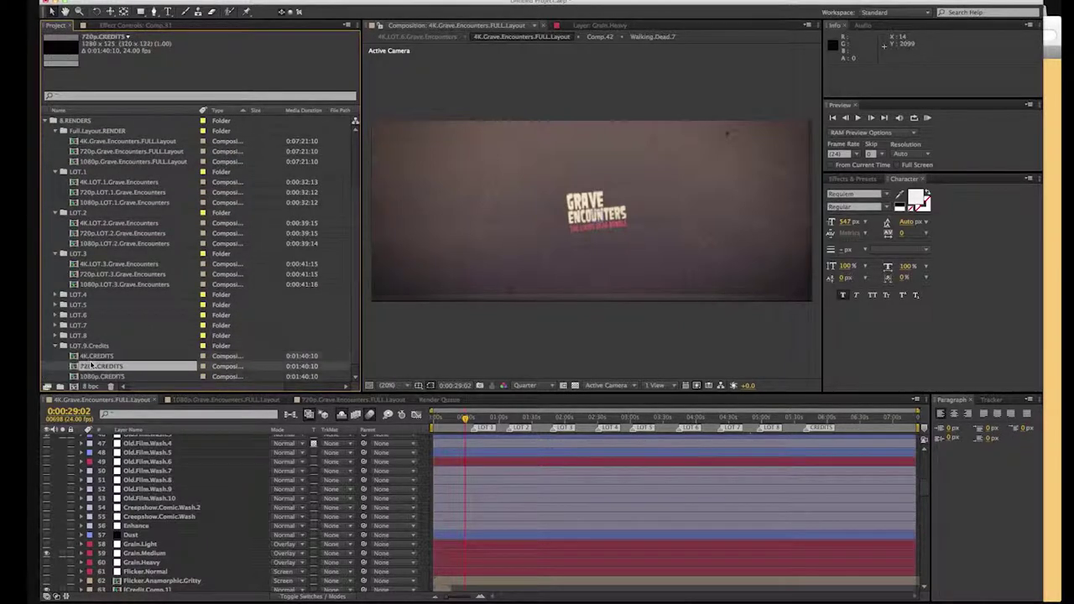
scroll(360, 281, up, 3)
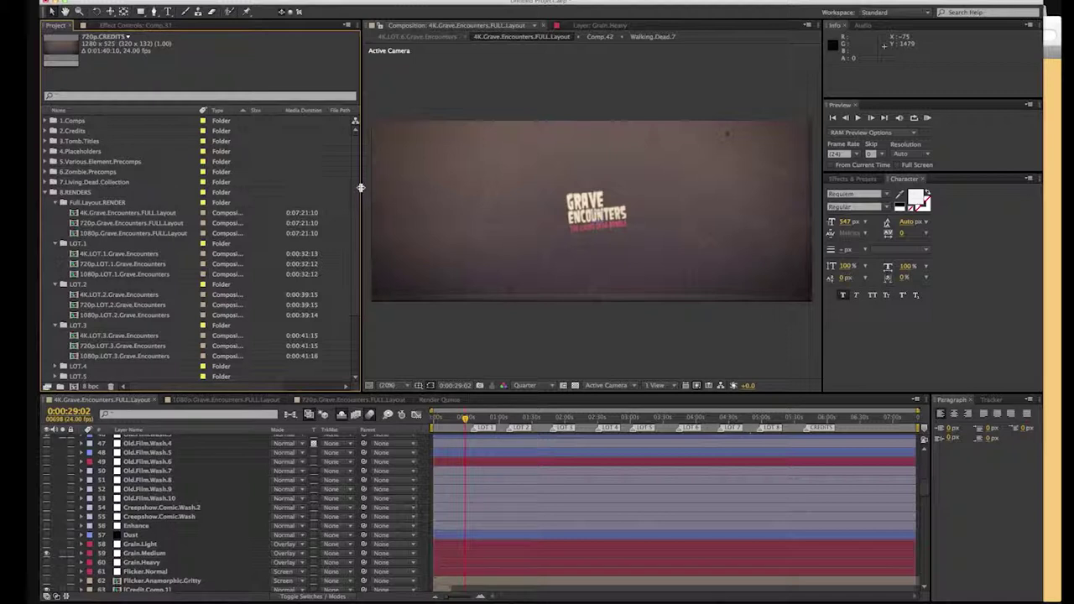
click(75, 257)
Step: Open 4K.LOT.1.Grave.Encounters, jump to about 0:00:44:10, then select the 4K.Grave.Encounters.FULL.Layout comp
double_click(75, 256)
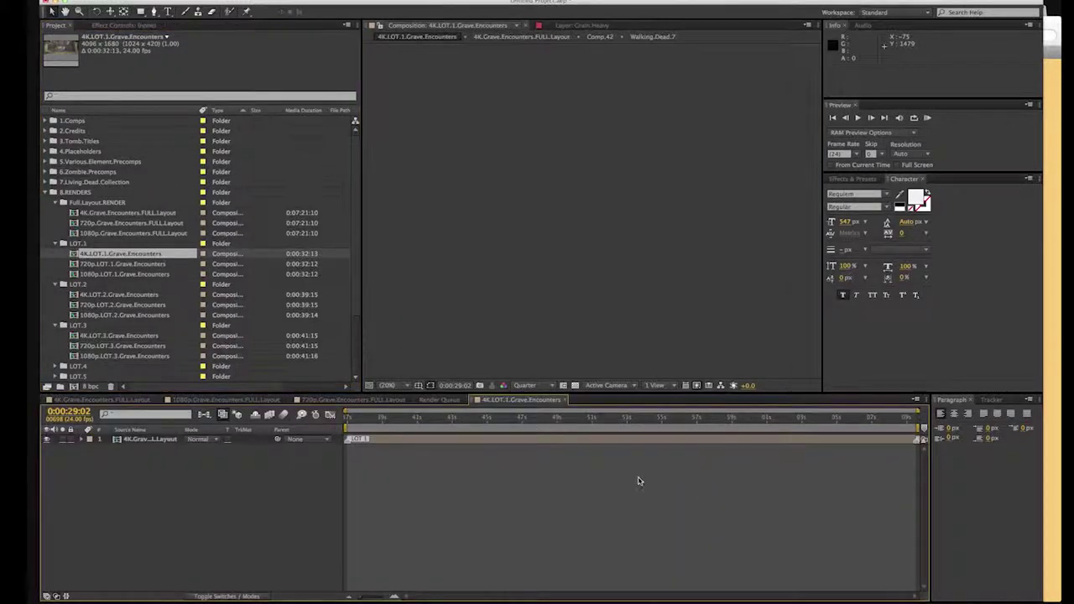
click(474, 420)
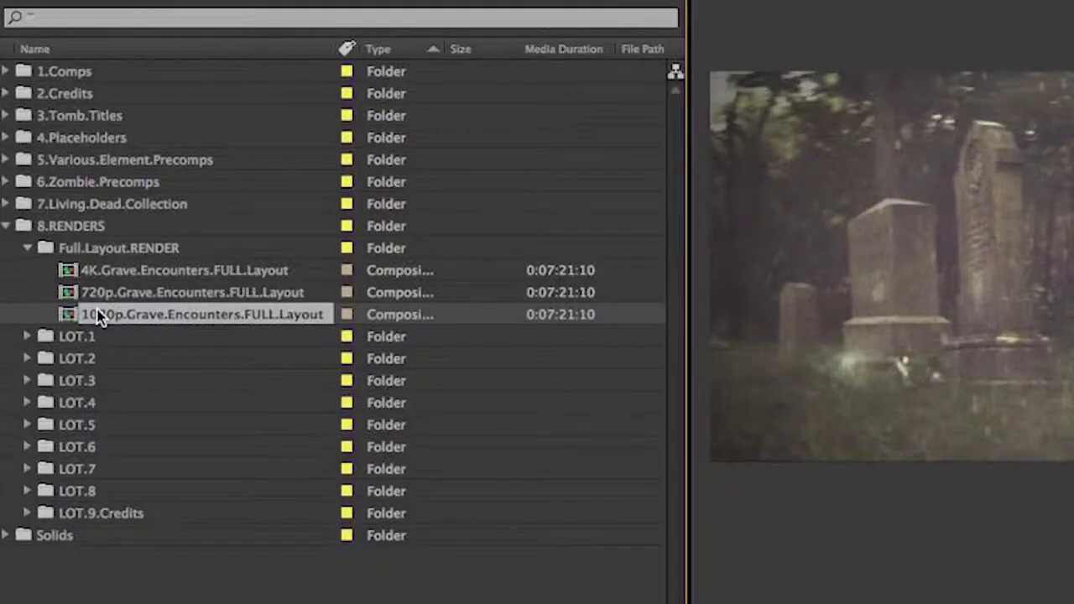
click(104, 299)
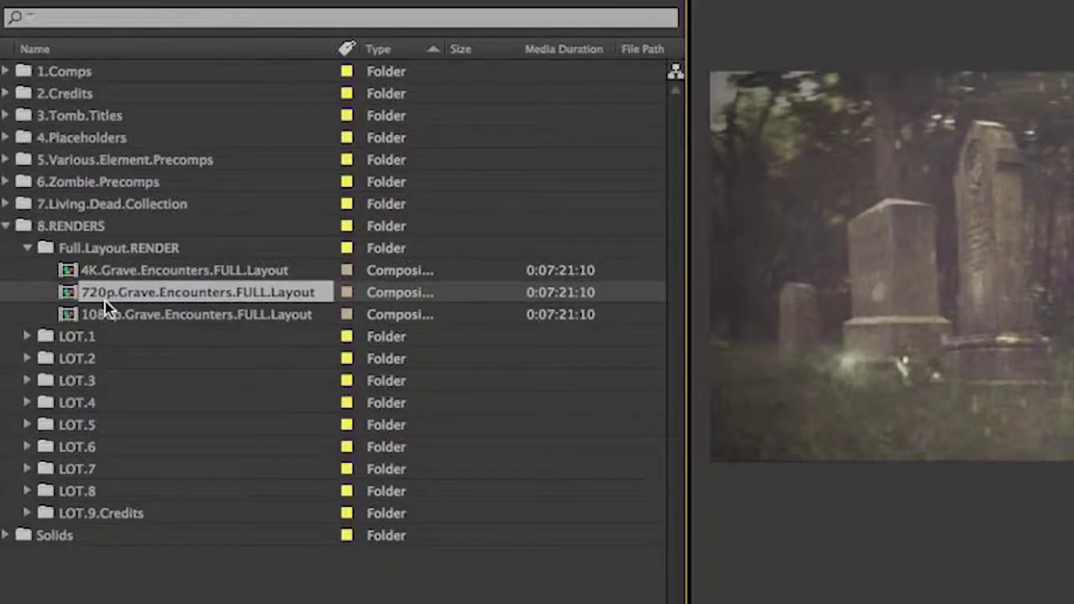
click(119, 269)
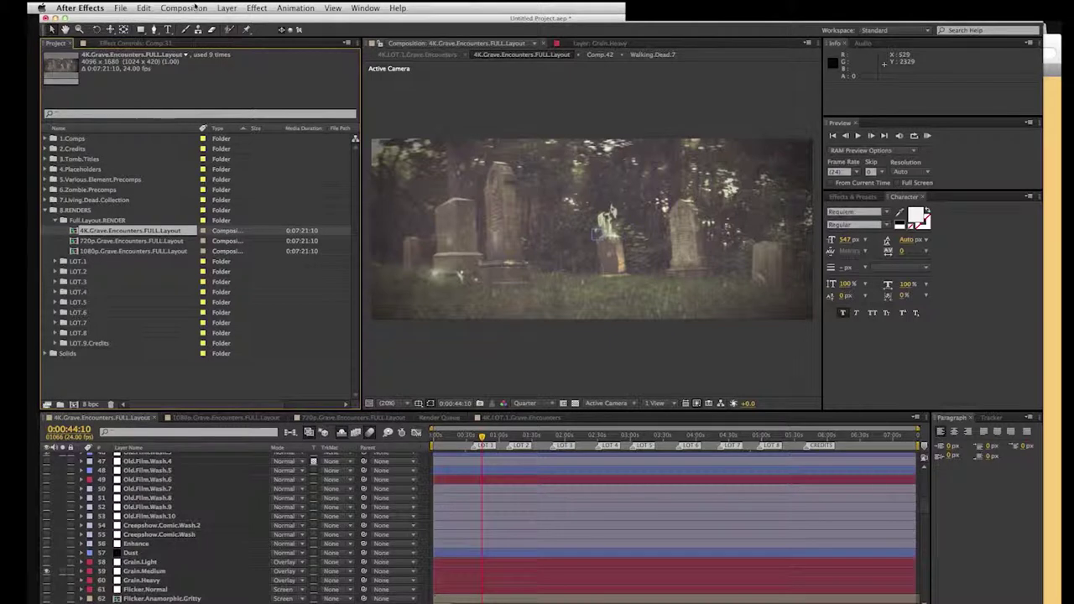
Step: Add 4K.Grave.Encounters.FULL.Layout to the Render Queue with Half resolution (2048 x 840) in Best Settings
click(191, 8)
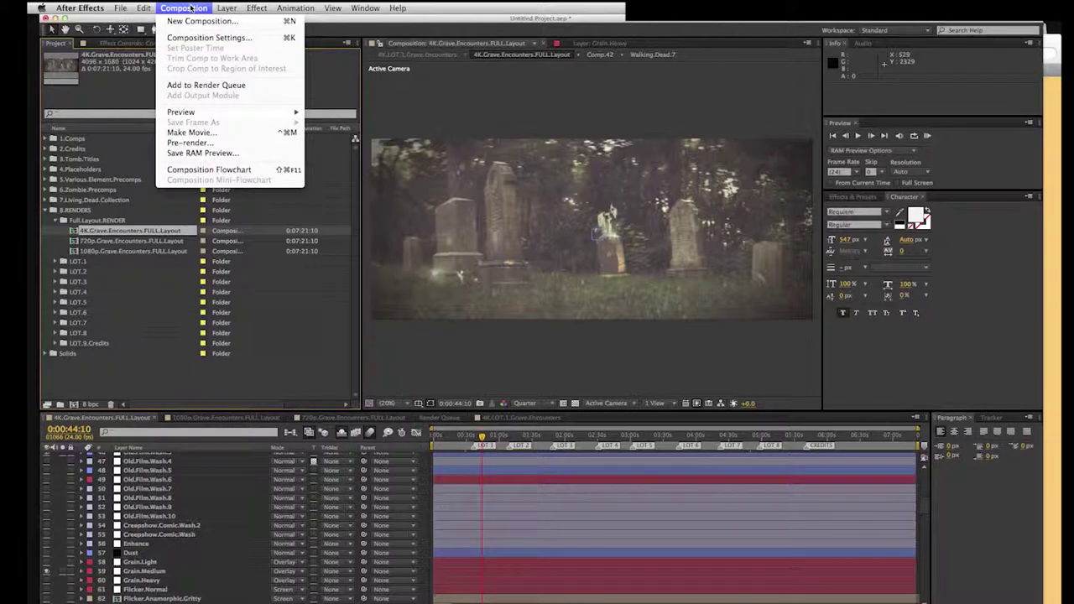
click(203, 132)
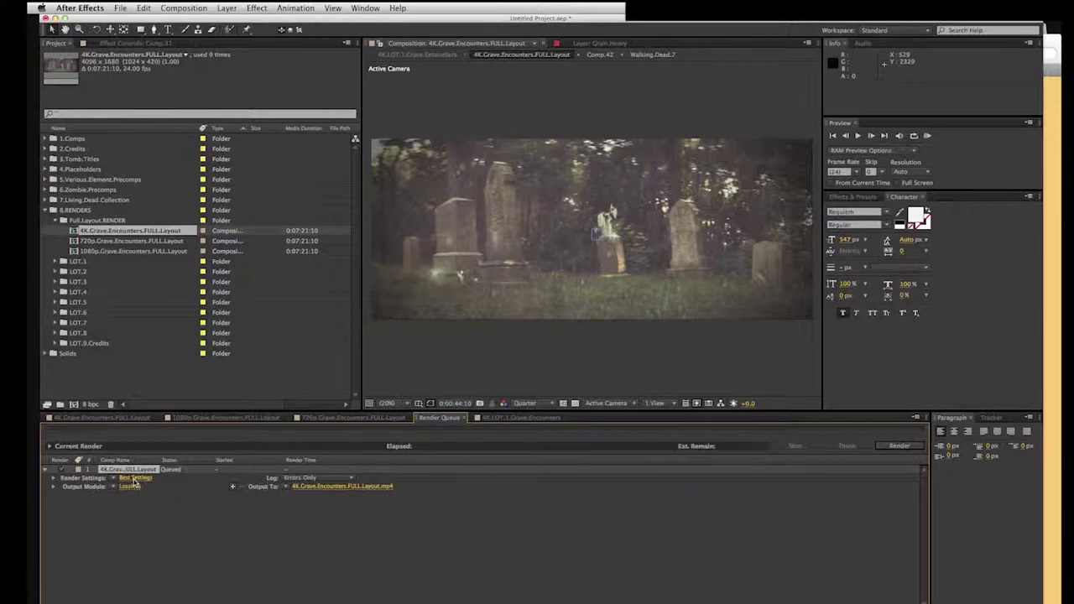
click(135, 478)
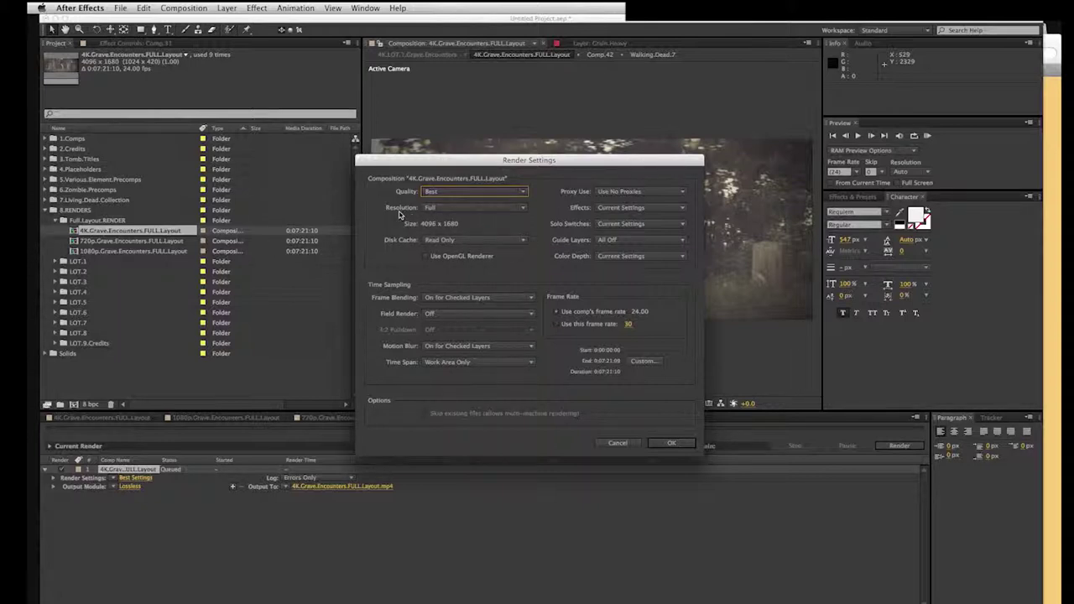
click(435, 208)
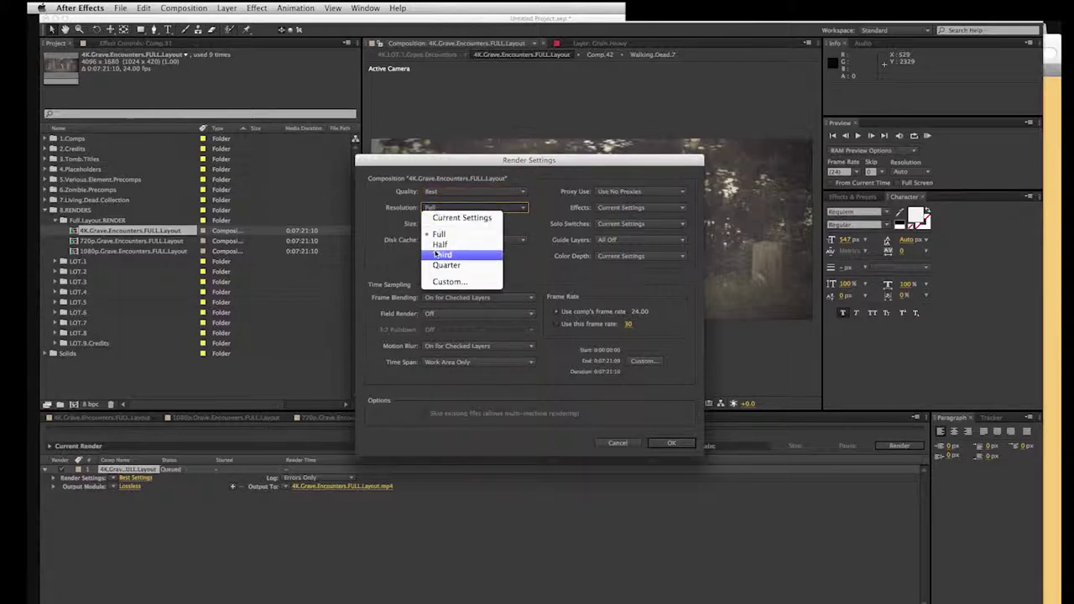
click(440, 244)
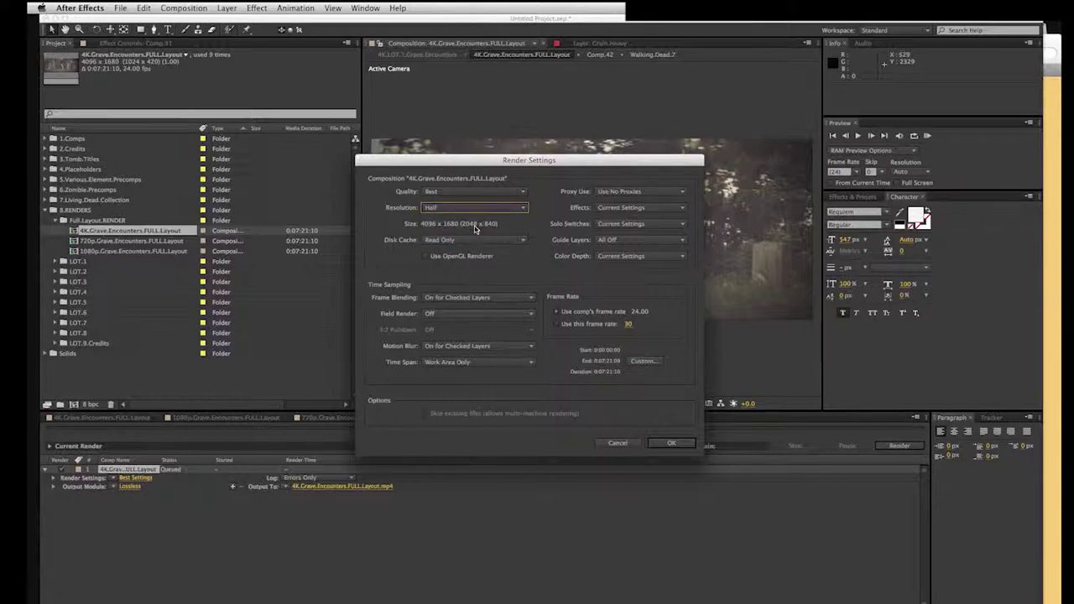
click(671, 443)
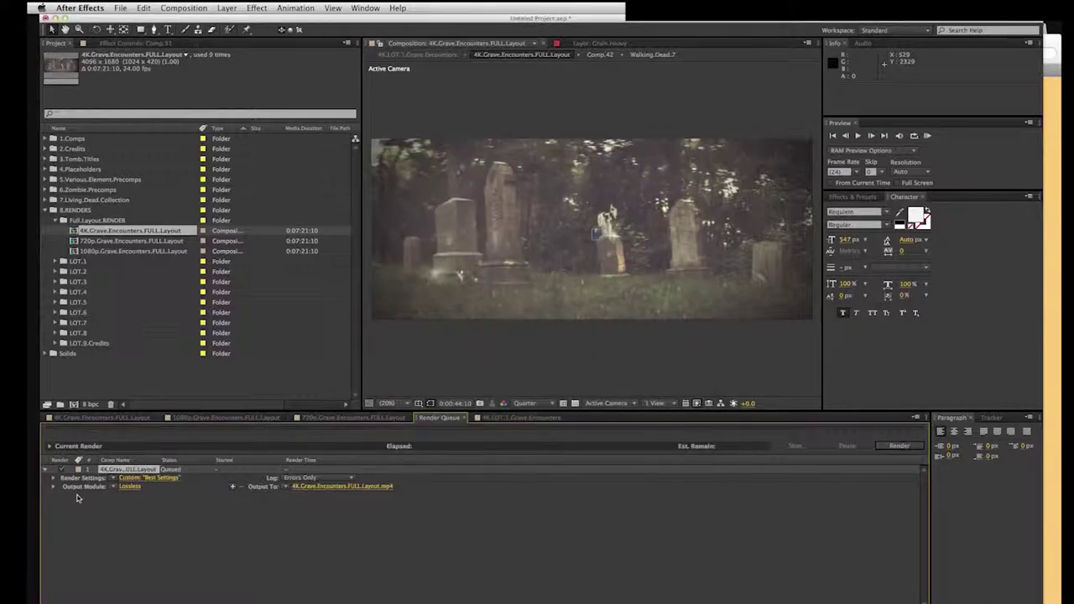
Step: Set the output module format to QuickTime with the H.264 video codec
click(130, 487)
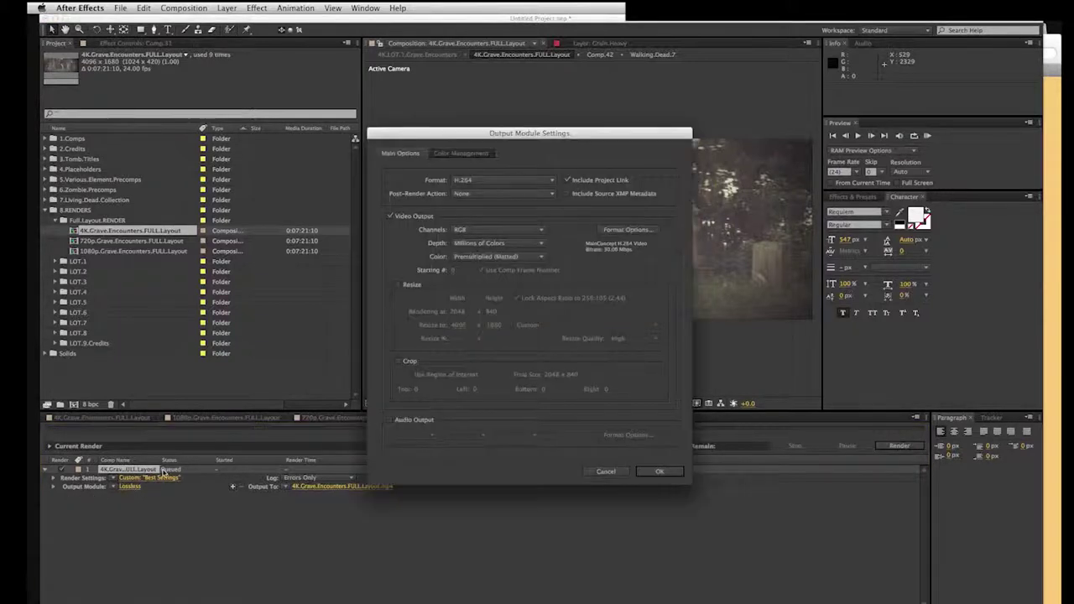
click(467, 180)
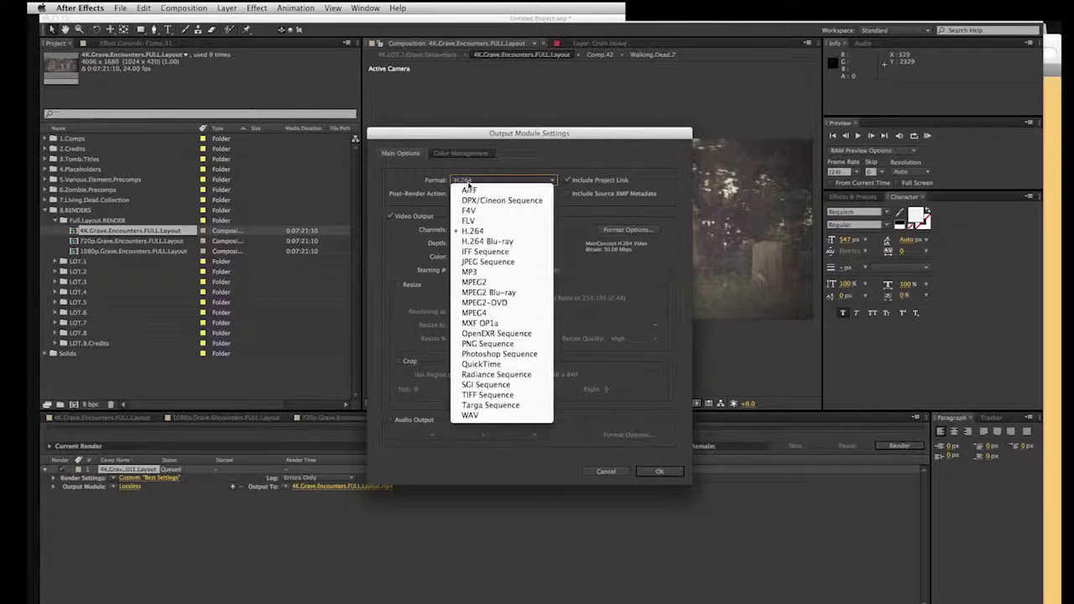
click(486, 366)
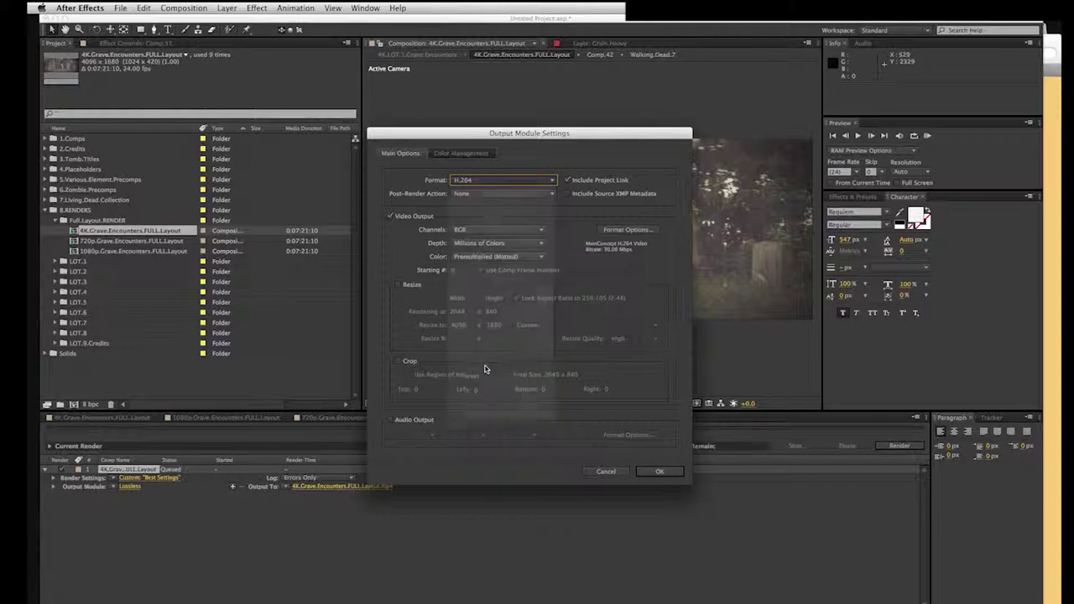
click(618, 229)
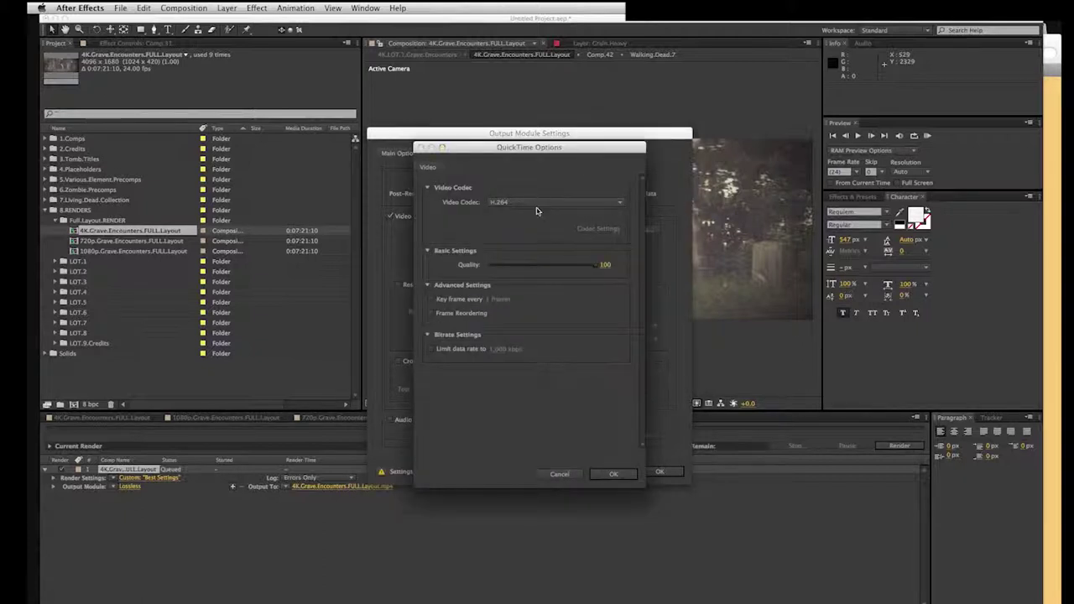
click(537, 204)
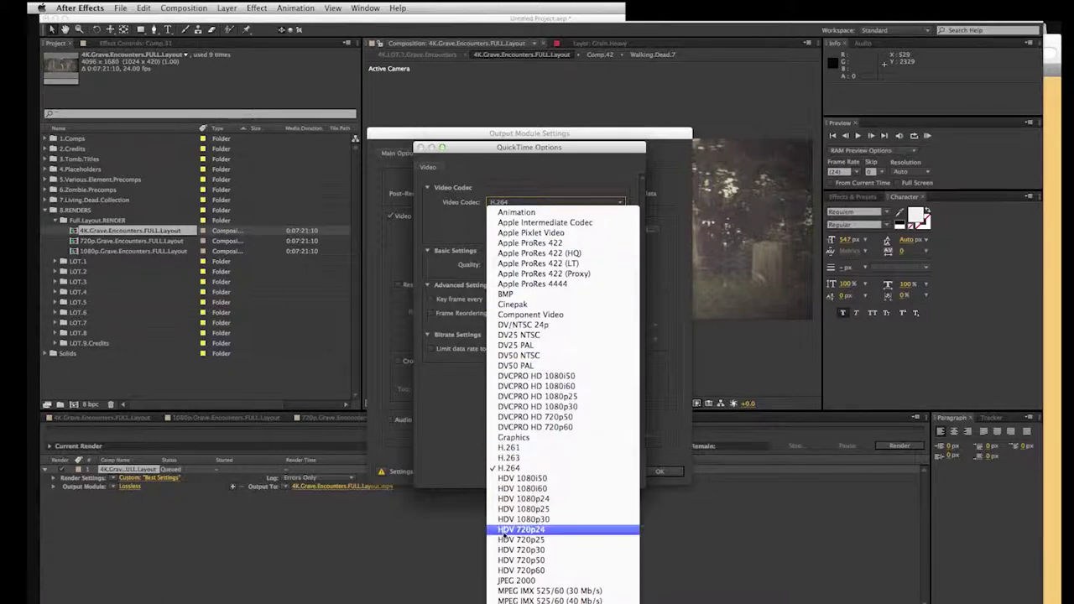
click(432, 411)
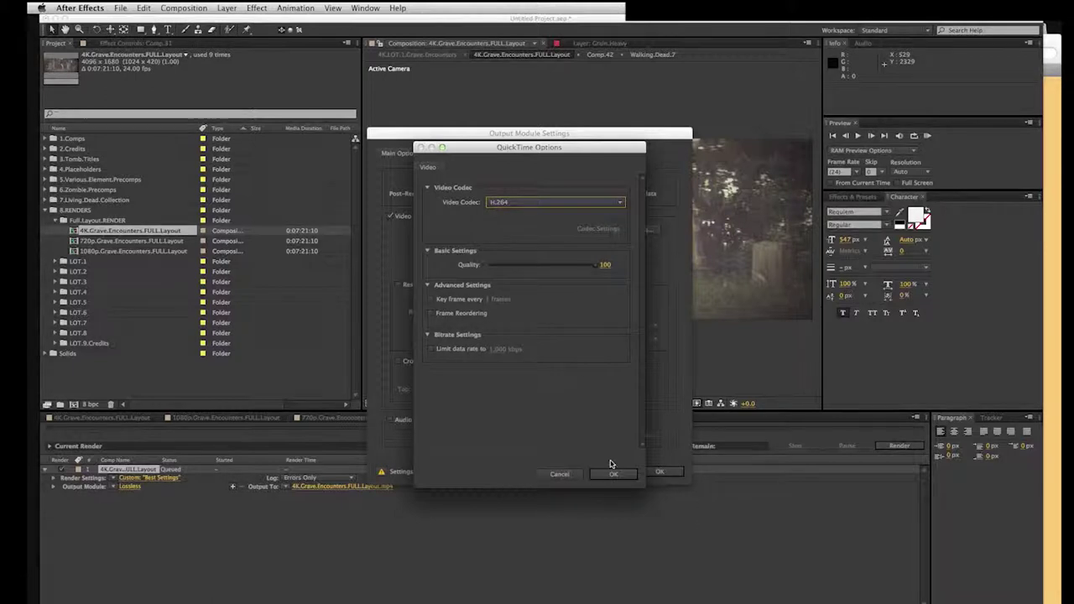
click(613, 473)
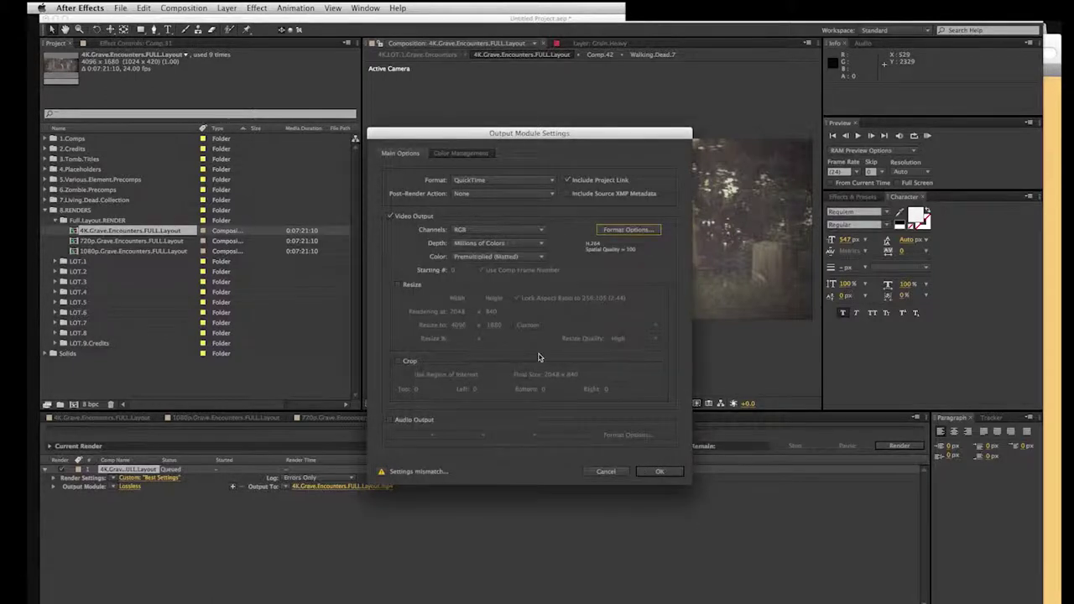
Step: Try resizing the output to 3096 and the HDTV 1080 24 preset, then discard the resize changes
click(398, 286)
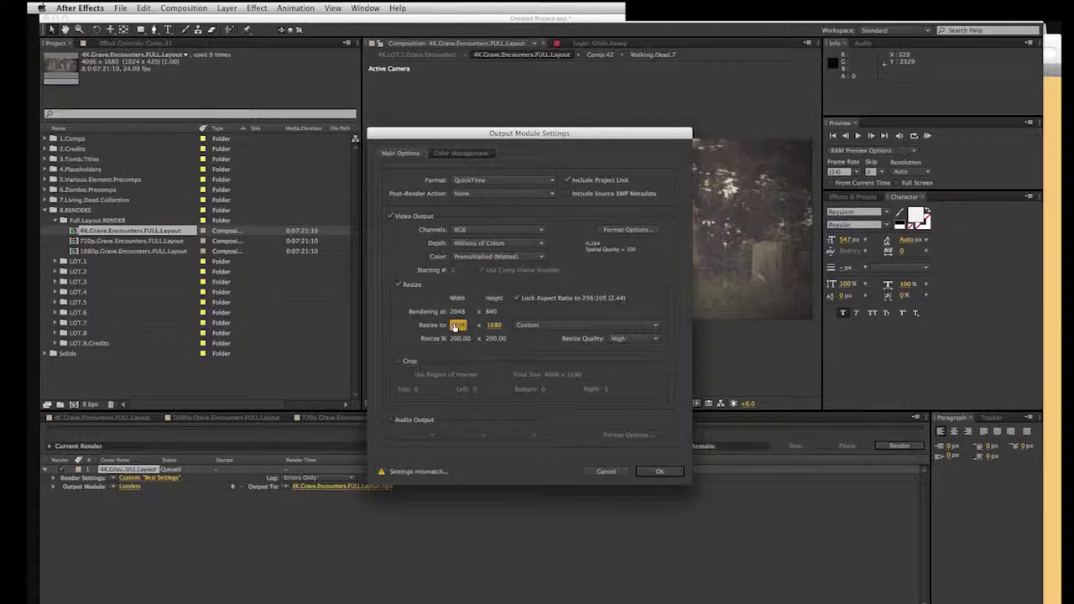
text(3096)
click(531, 324)
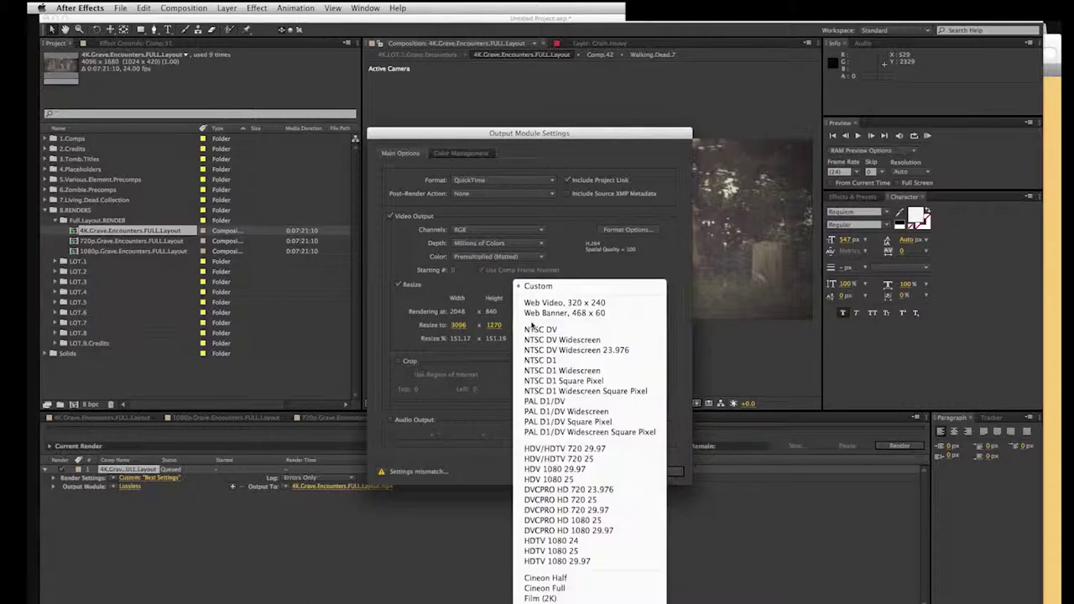
click(551, 541)
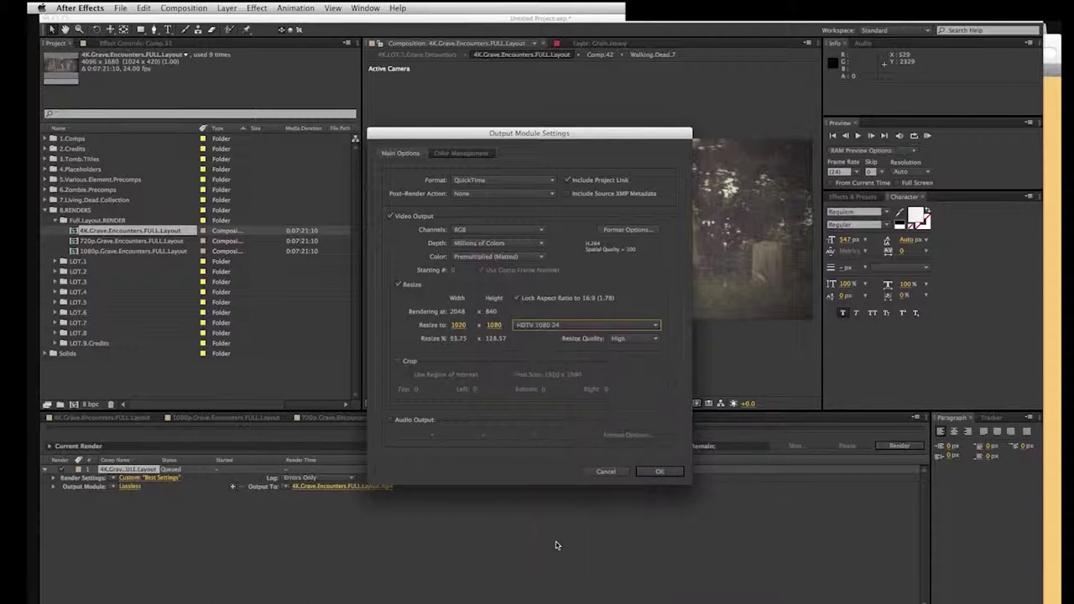
click(533, 330)
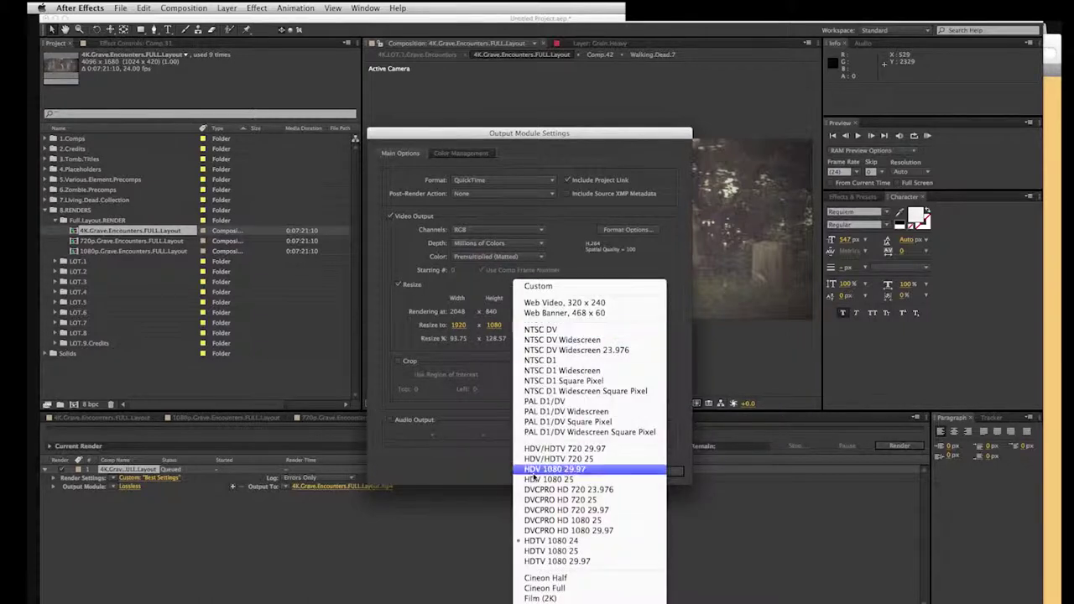
click(541, 543)
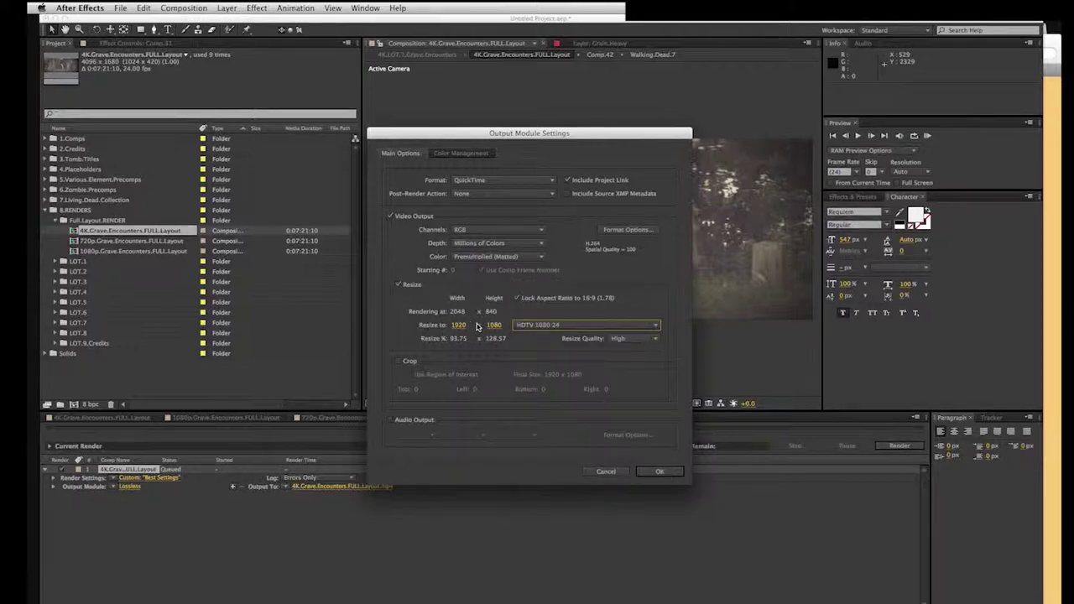
click(398, 285)
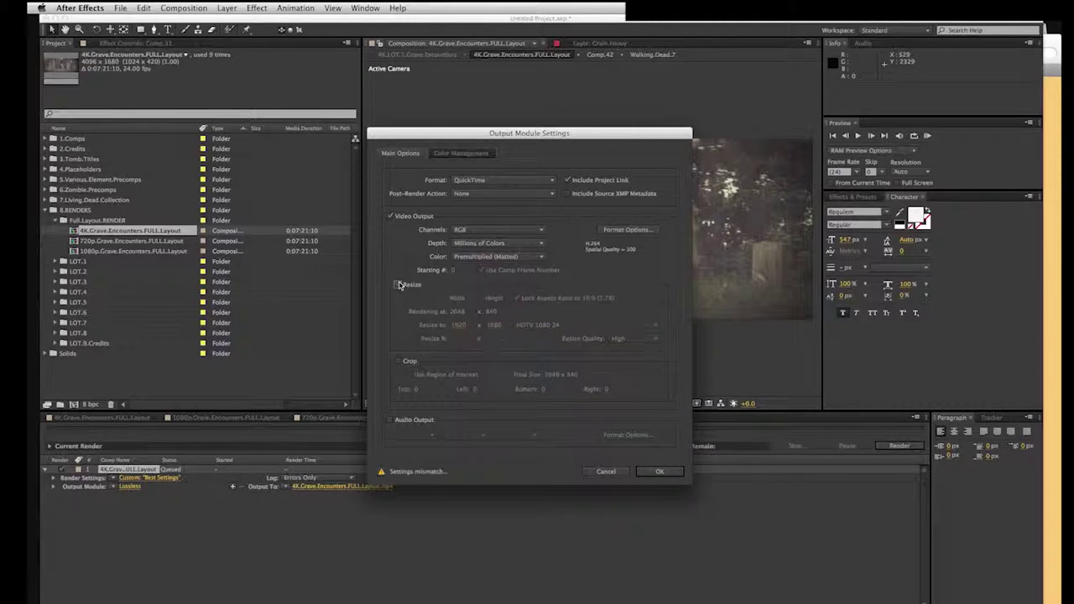
click(619, 471)
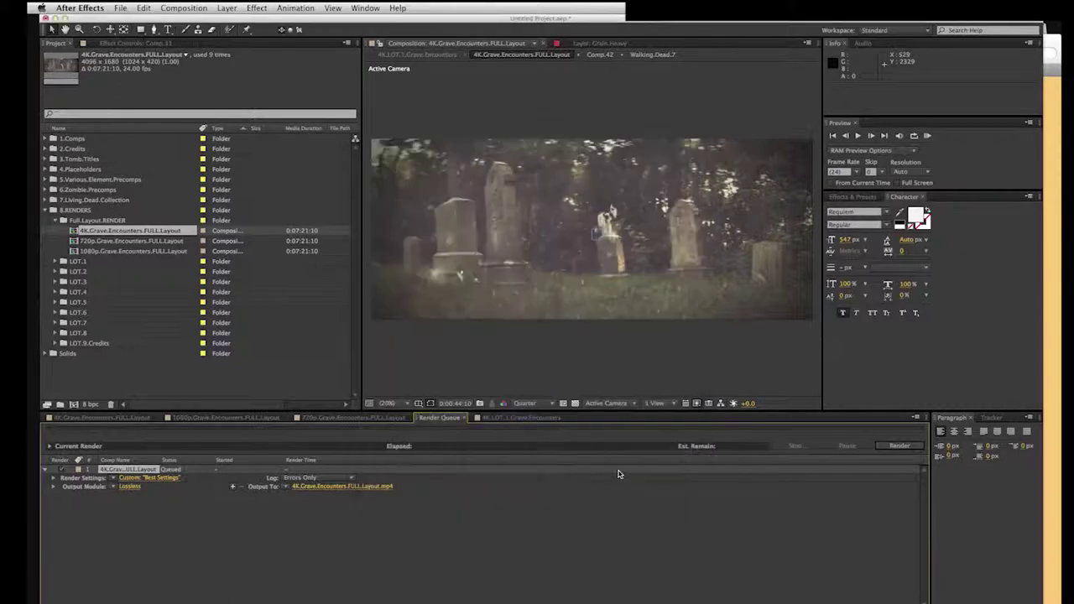
Step: Check the Render Settings resolution options, leaving the resolution unchanged
click(141, 479)
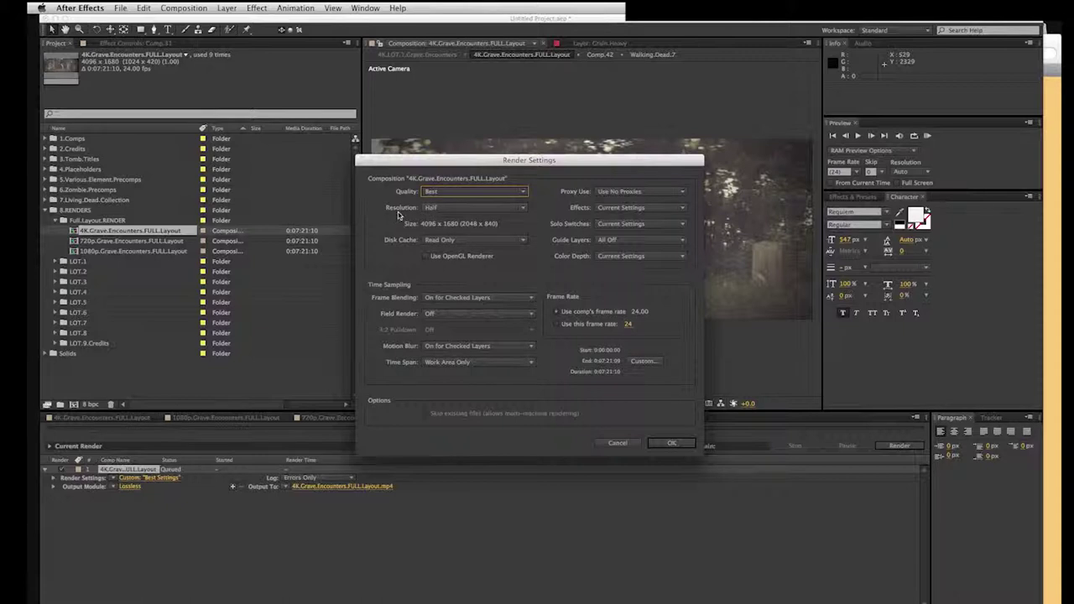
click(435, 208)
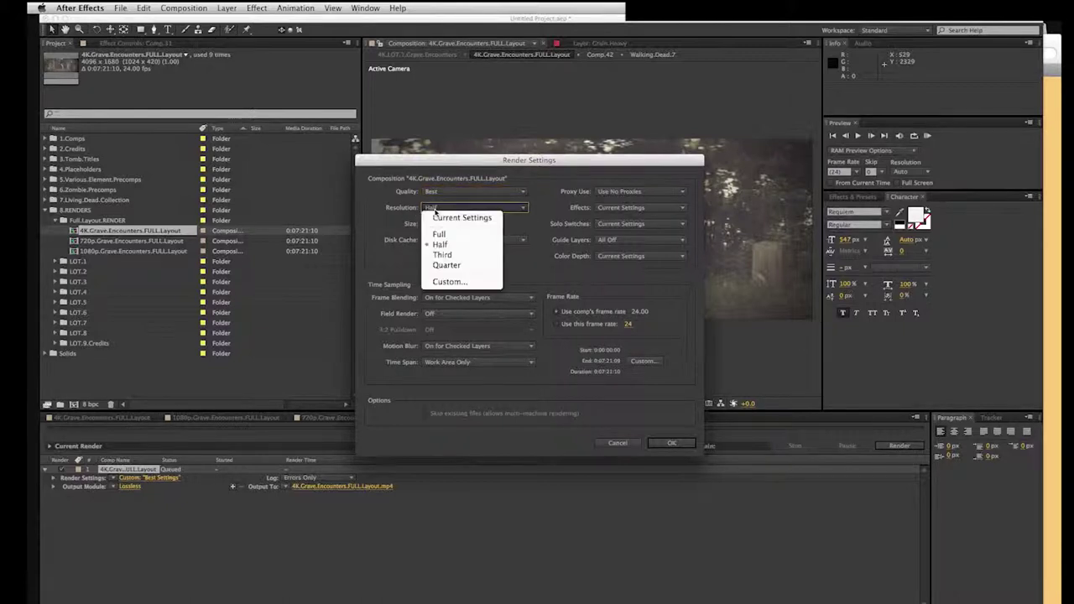
click(396, 223)
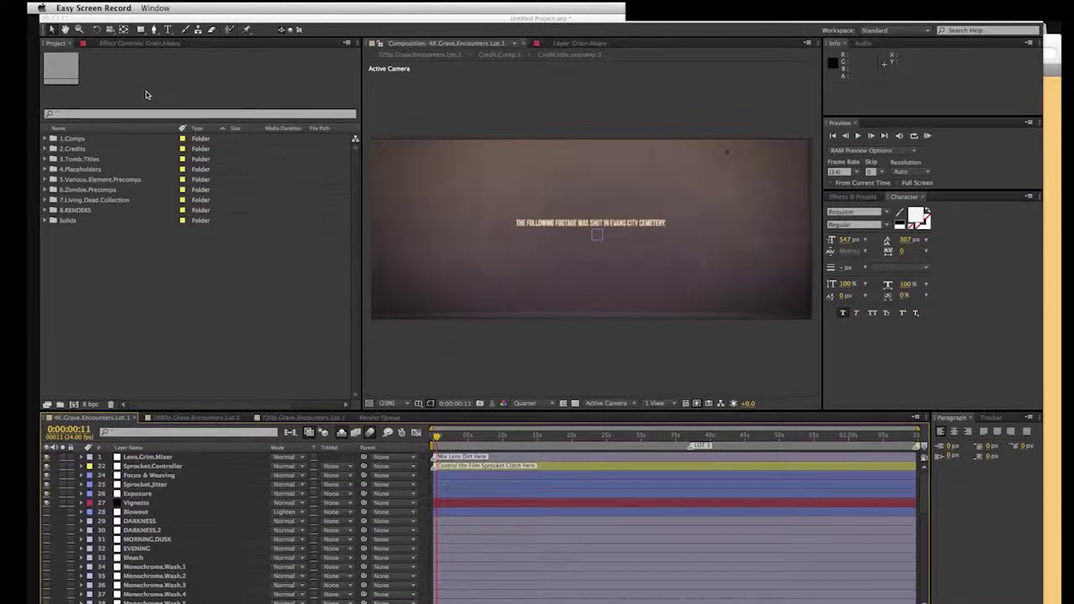
Step: Browse the 1.Comps and 2.Credits folders in the Project panel, then collapse them again
click(44, 141)
click(46, 139)
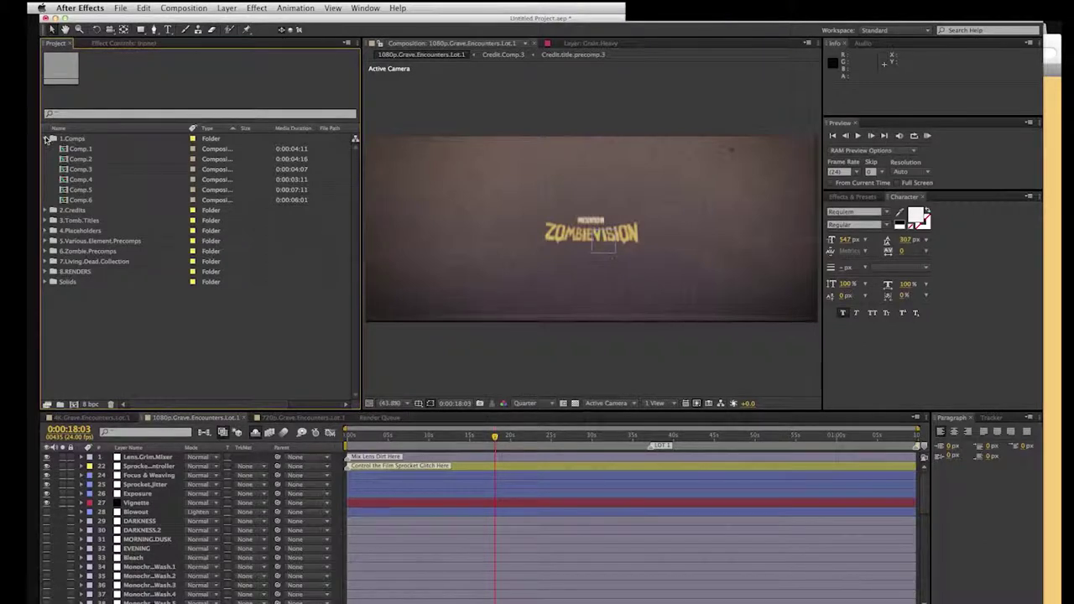
click(46, 138)
click(49, 148)
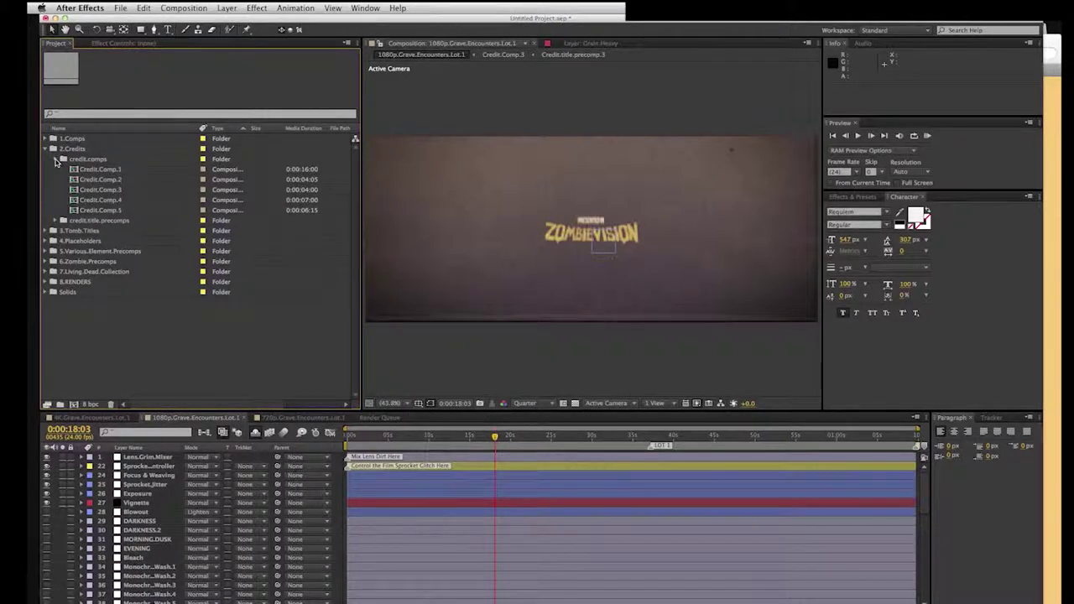
click(55, 159)
click(47, 148)
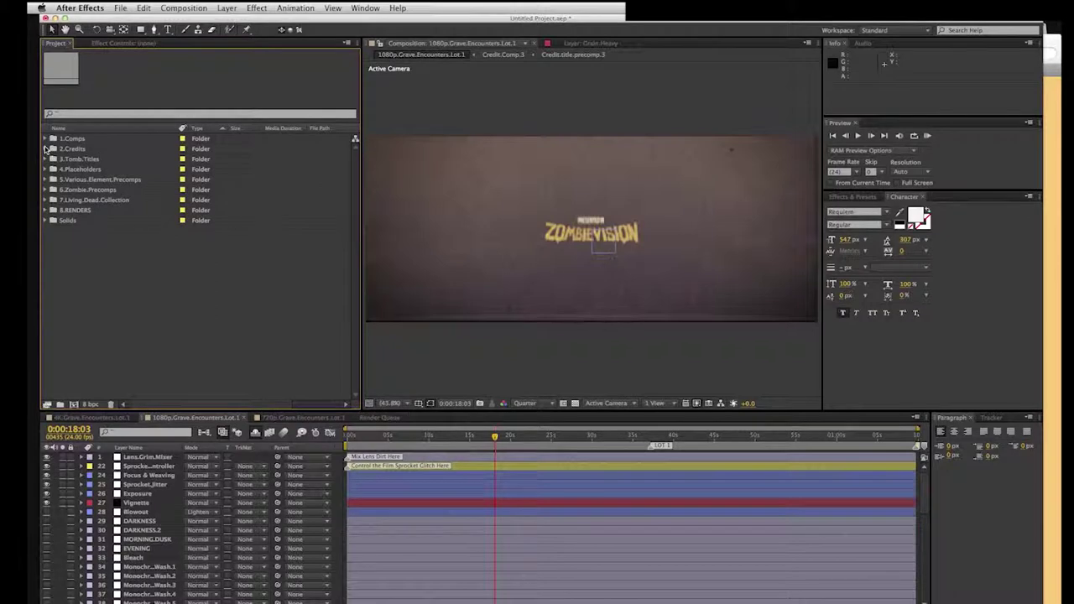
Step: Expand 8.RENDERS and select the 4K, 720p and 1080p Grave.Encounters.Lot.1 comps
click(46, 210)
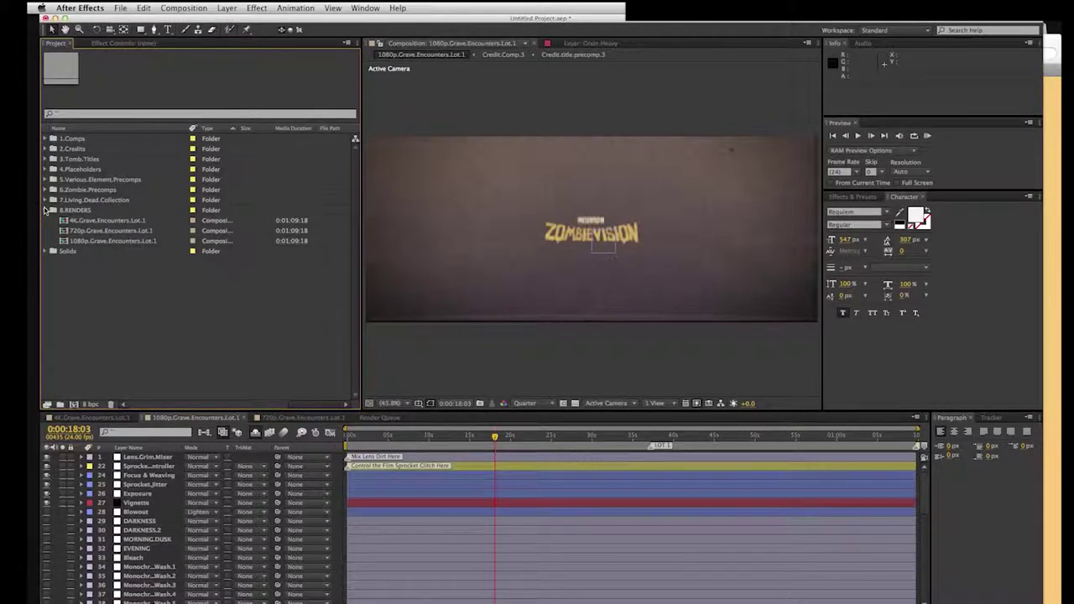
click(61, 221)
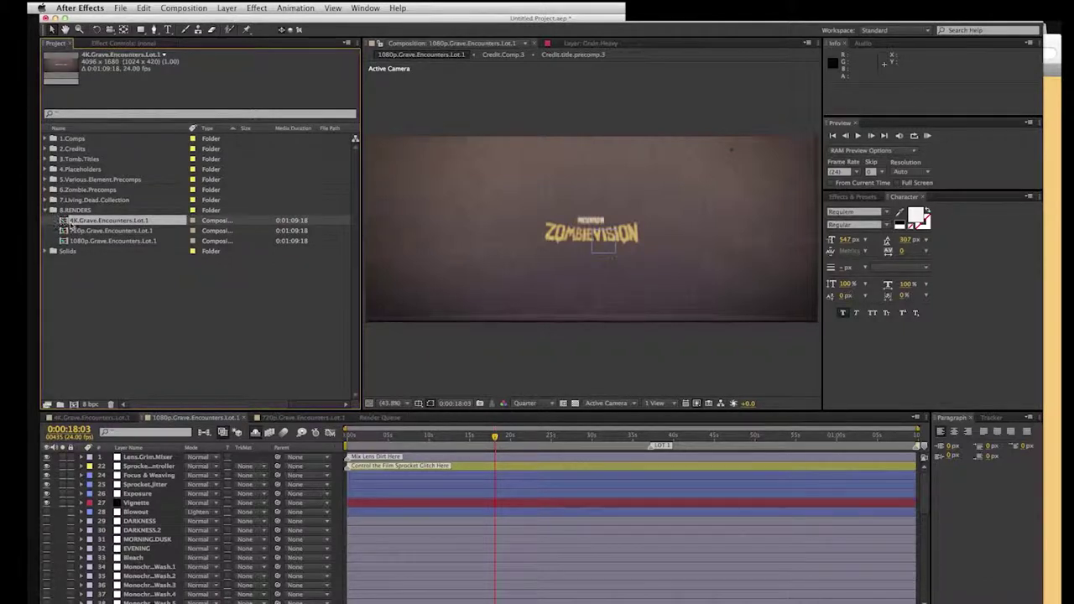
click(70, 231)
click(77, 242)
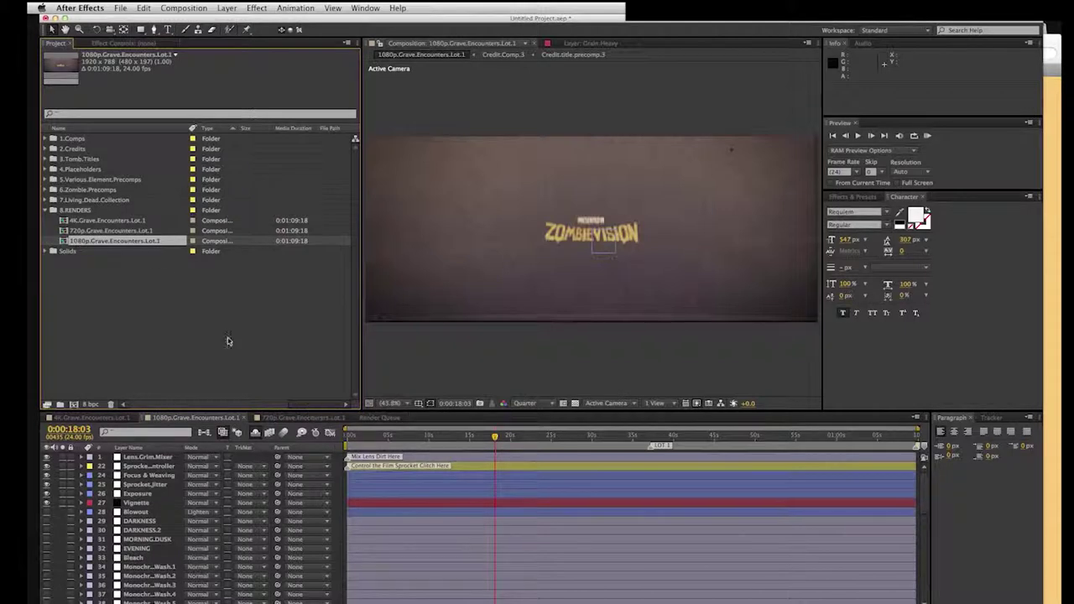
Step: Compare the 4K, 1080p and 720p Lot.1 timelines, inspecting the Lens.Grim.Mixer layer, then return to 4K
click(120, 417)
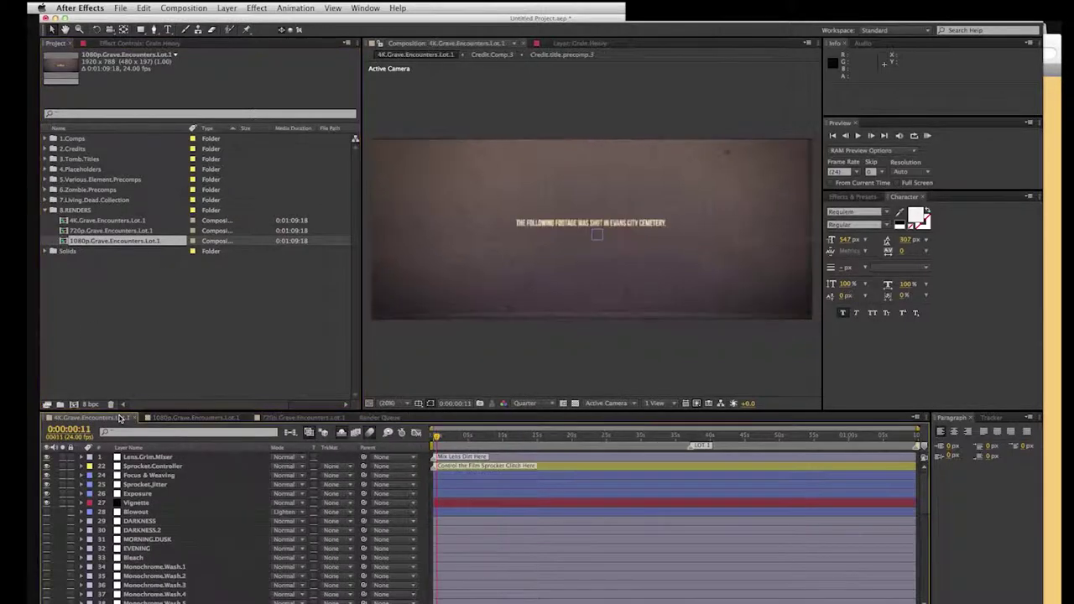
click(219, 417)
click(291, 417)
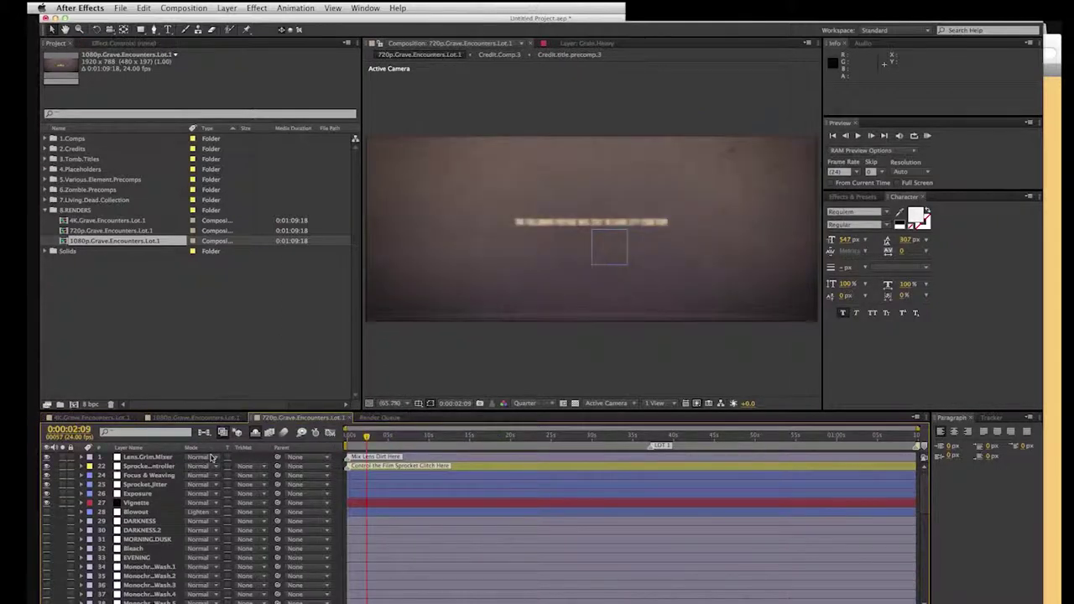
click(150, 458)
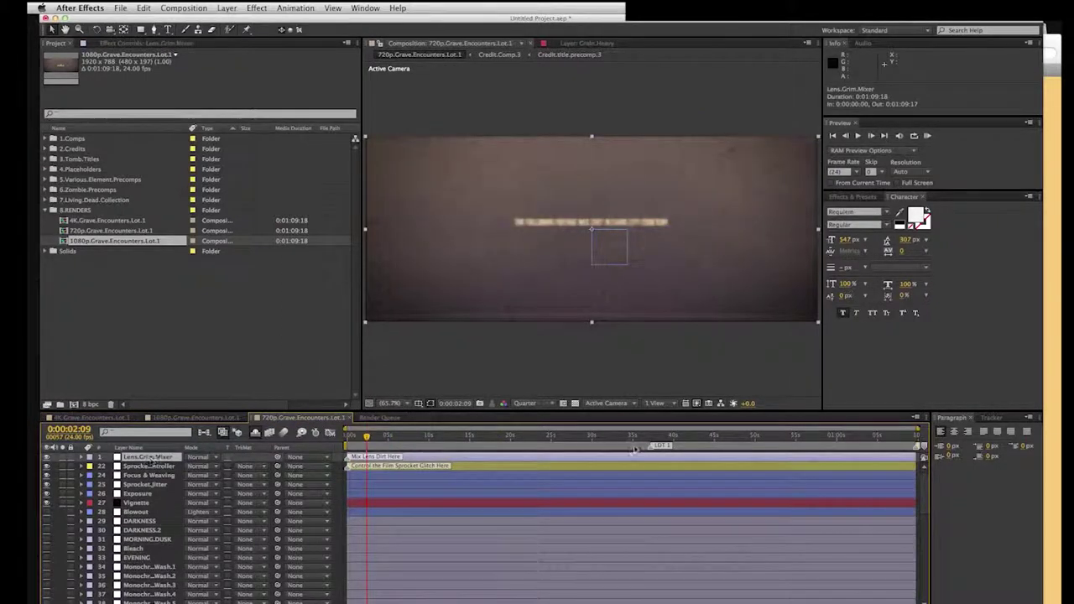
scroll(922, 493, down, 1)
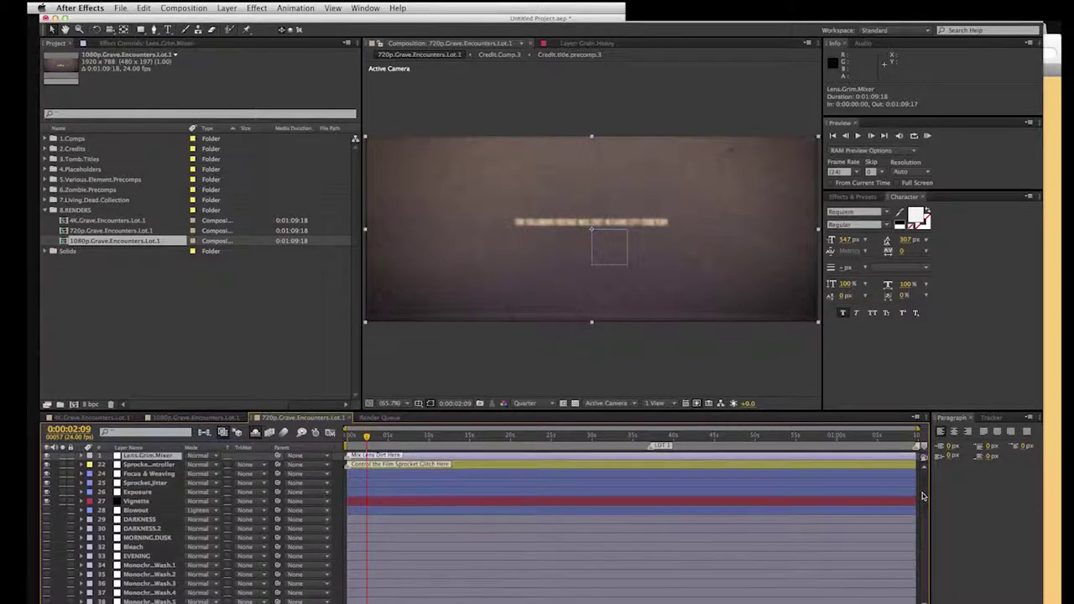
drag(919, 496, 520, 453)
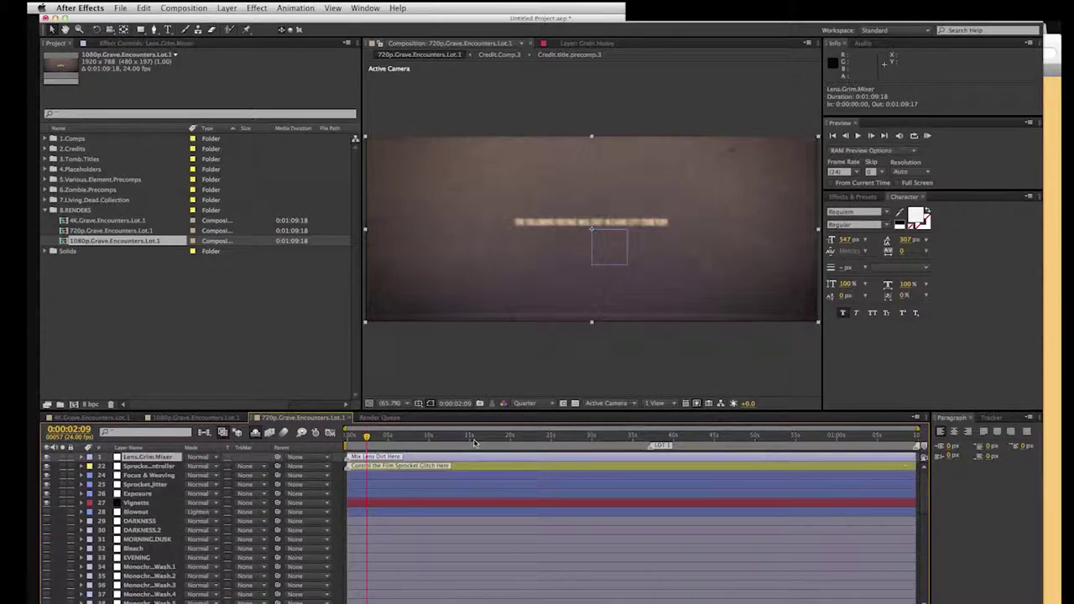
click(120, 418)
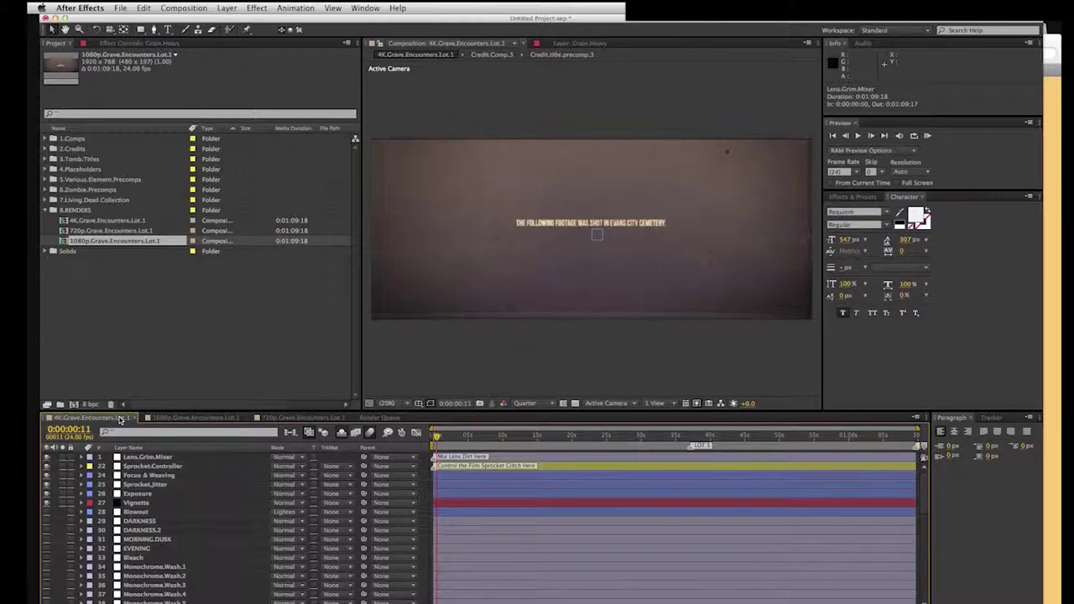